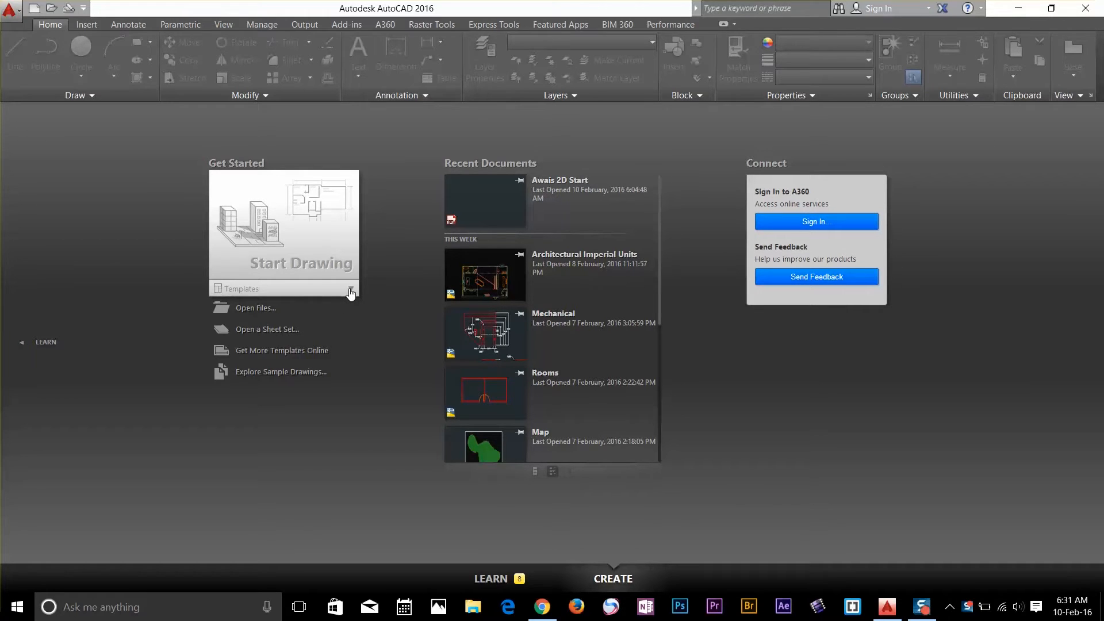
Start a new drawing from the custom 2D Start template.
{"action": "left_click", "coordinate": [350, 291]}
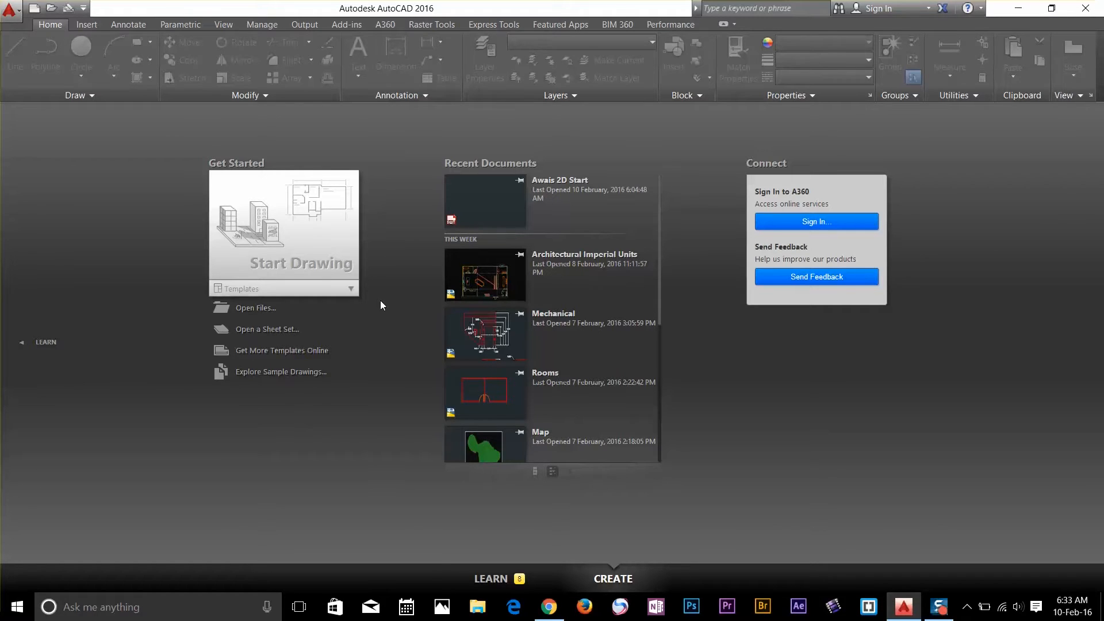
{"action": "left_click", "coordinate": [351, 290]}
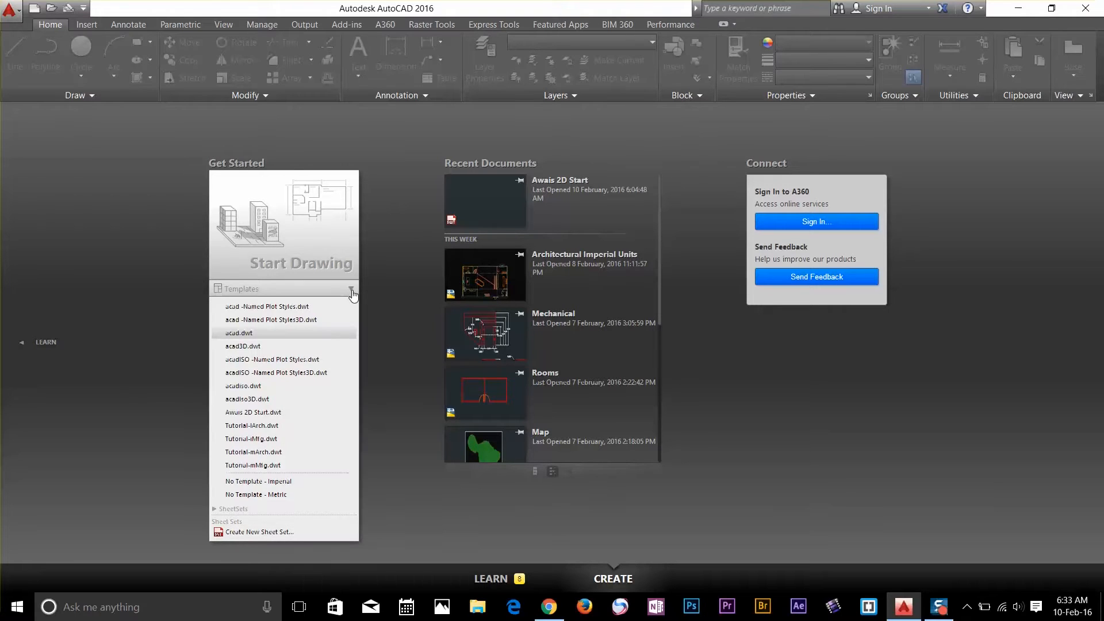
{"action": "left_click", "coordinate": [277, 412]}
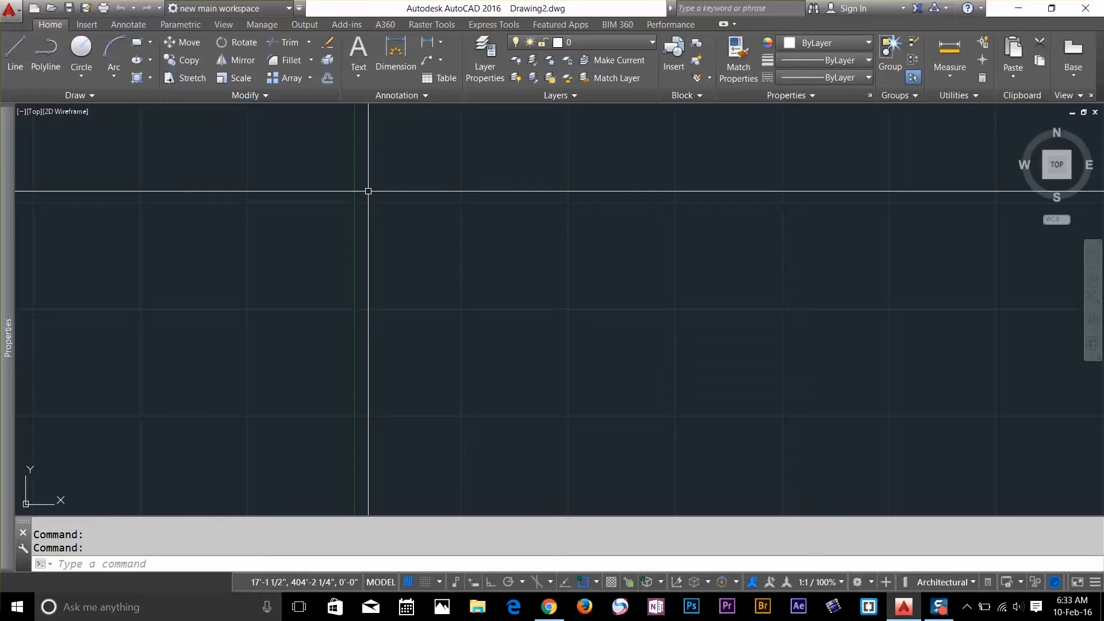
Check the drawing units settings for length, angle and insertion scale, and accept them.
{"action": "type", "text": "units"}
{"action": "key", "text": "Return"}
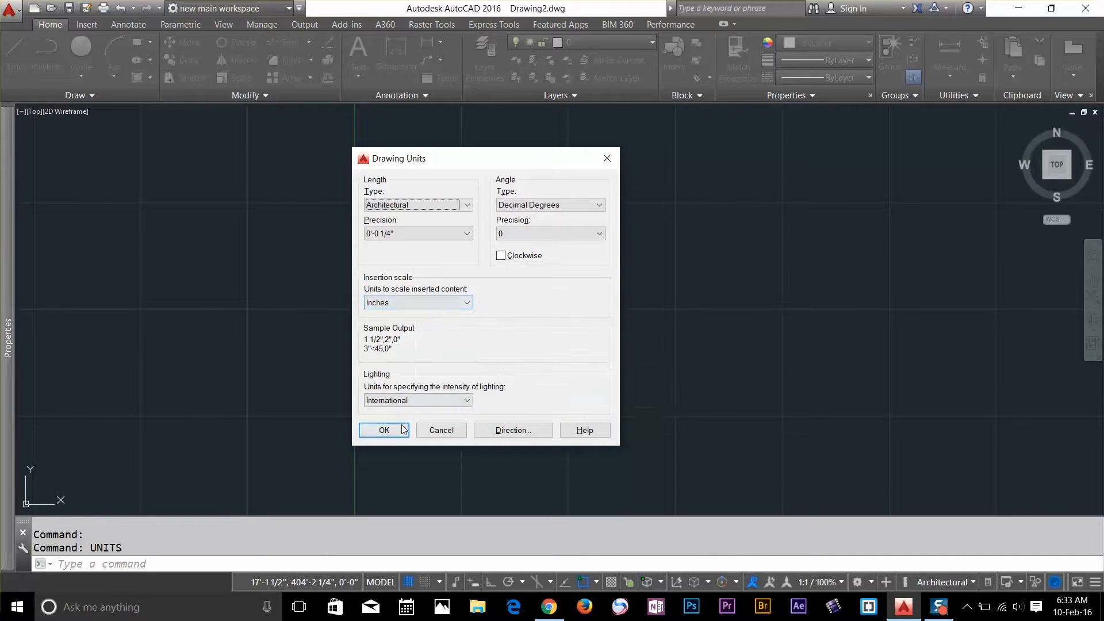
{"action": "left_click", "coordinate": [384, 430]}
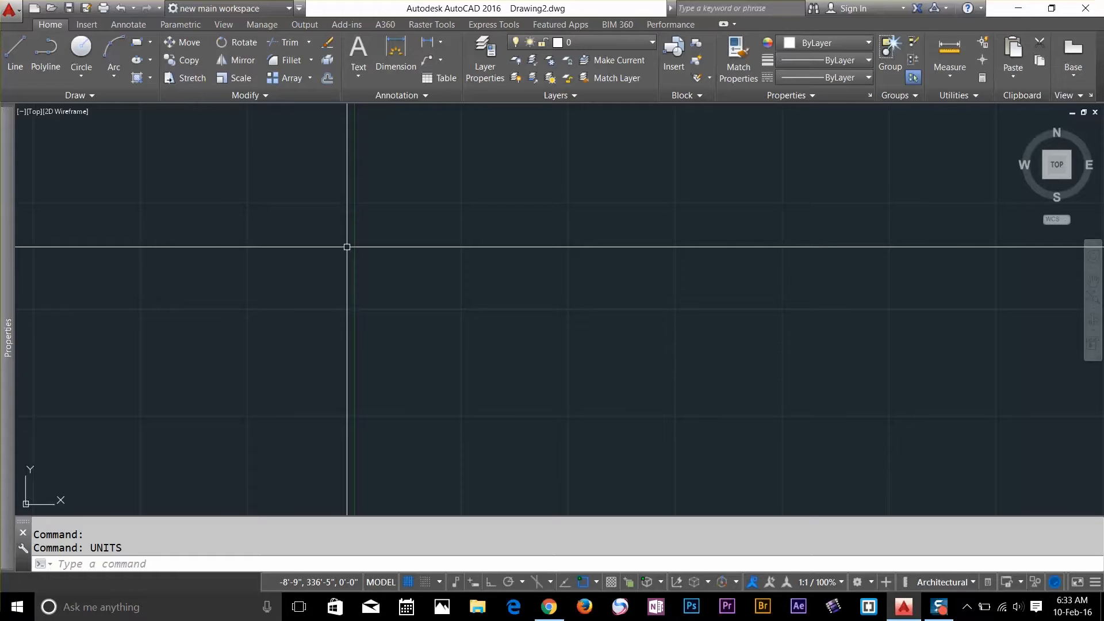
Draw a circle by centre and radius with a 20' radius, centred at about 102'-5", 298'-8".
{"action": "left_click", "coordinate": [85, 51]}
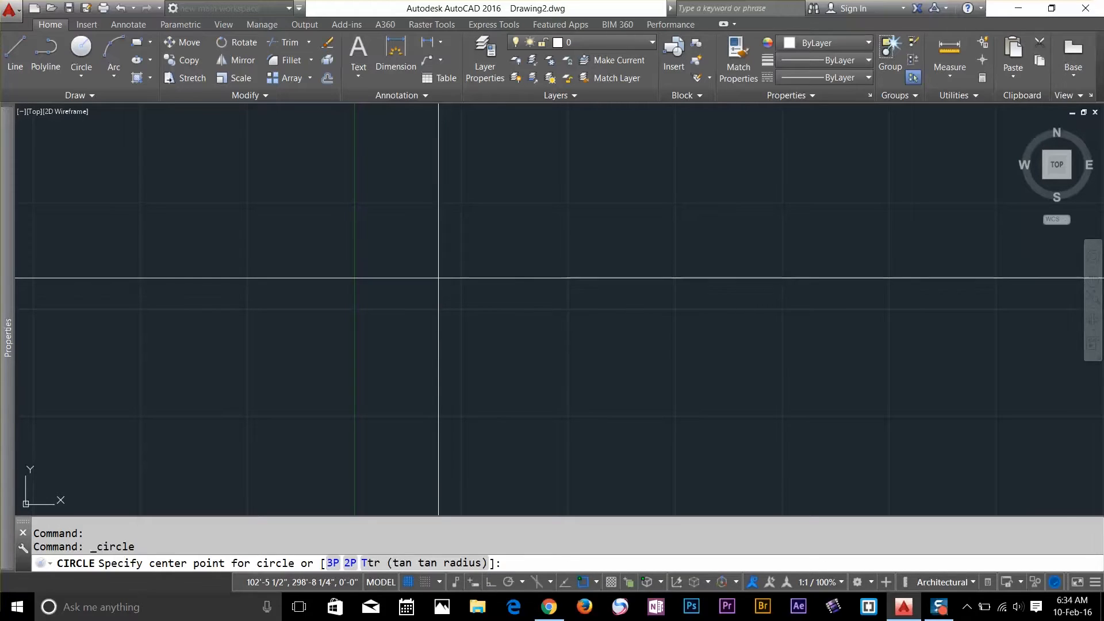
{"action": "left_click", "coordinate": [438, 278]}
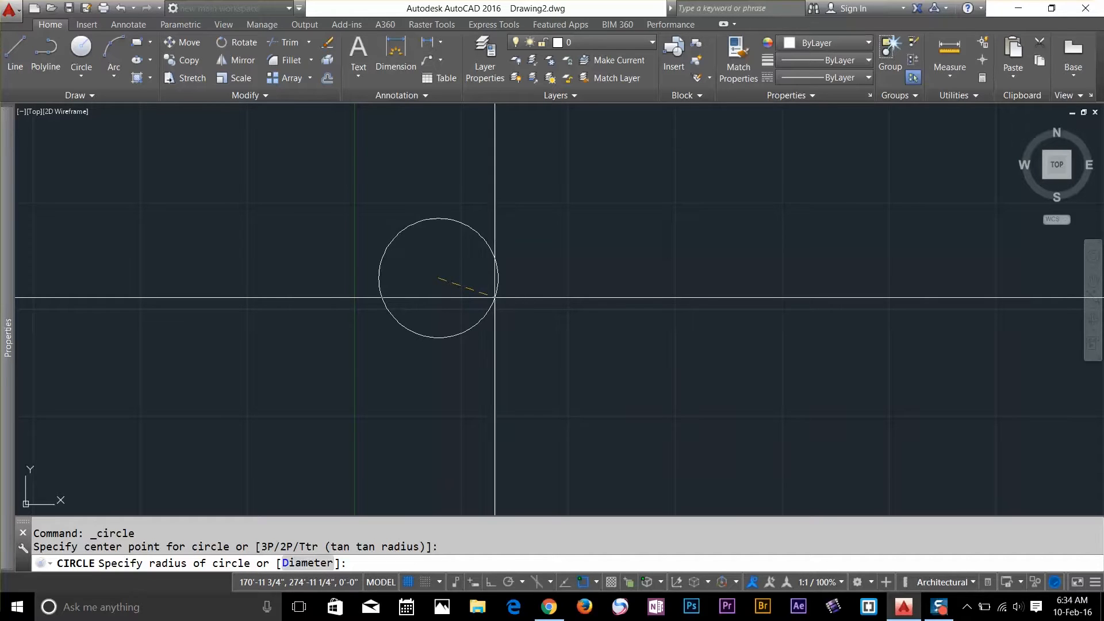
{"action": "type", "text": "20'"}
{"action": "key", "text": "Return"}
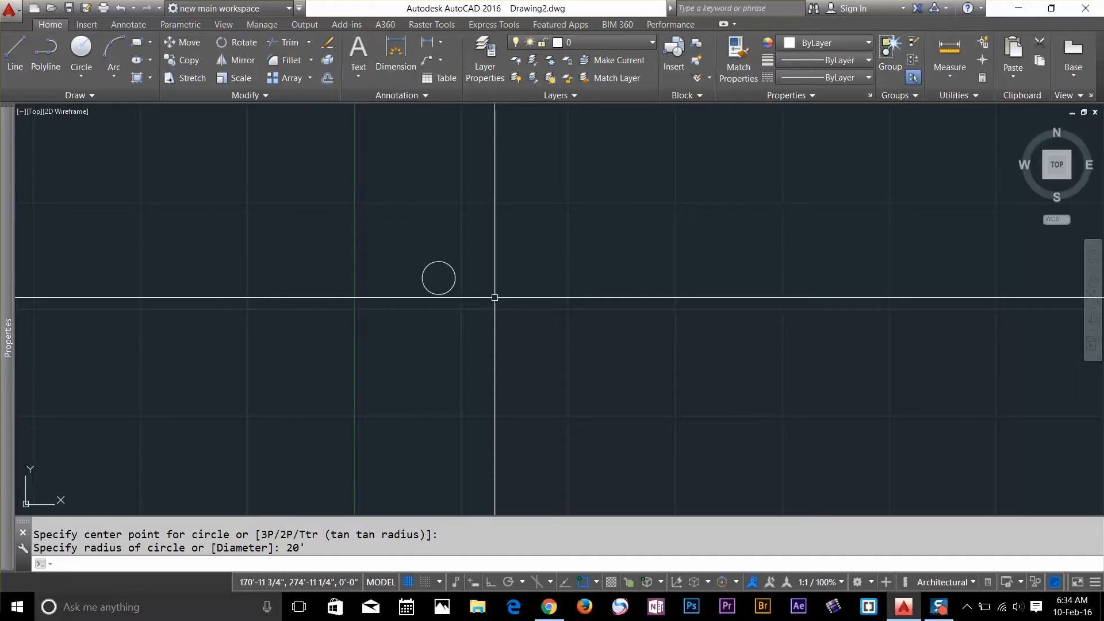
Examine the circle's radius and diameter in its properties, and deselect it.
{"action": "scroll", "coordinate": [447, 289], "scroll_direction": "up", "scroll_amount": 5}
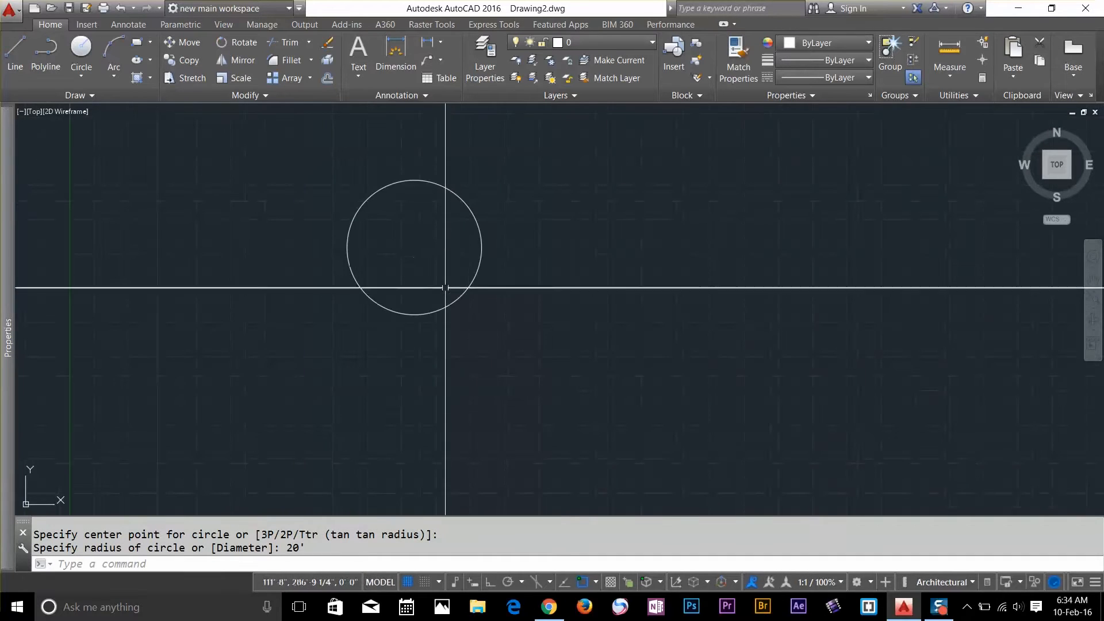
{"action": "left_click", "coordinate": [472, 211]}
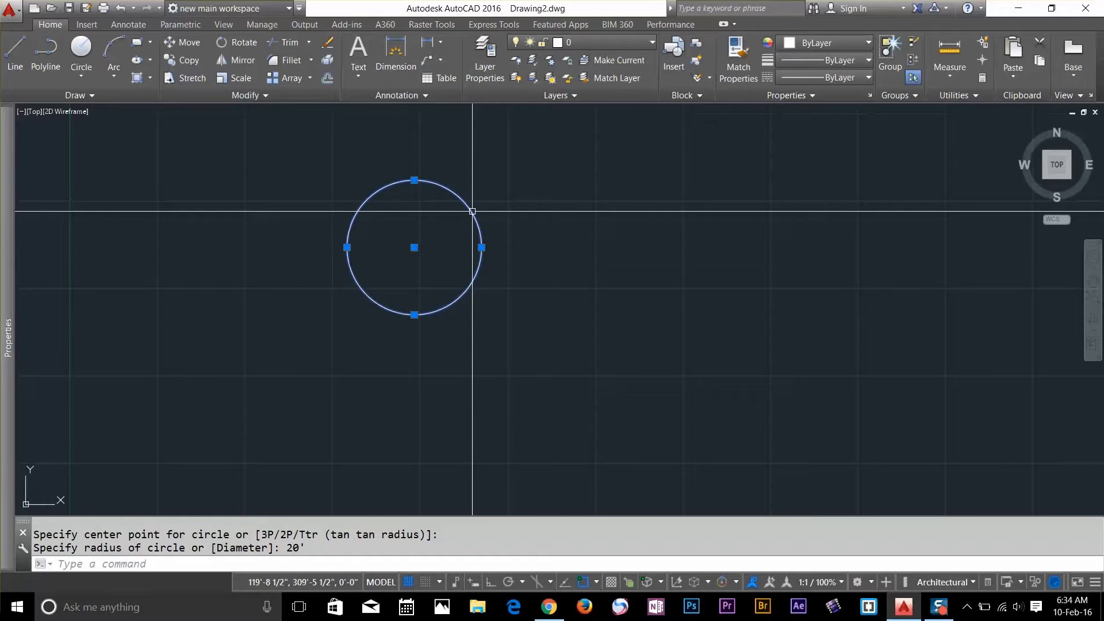
{"action": "mouse_move", "coordinate": [3, 339]}
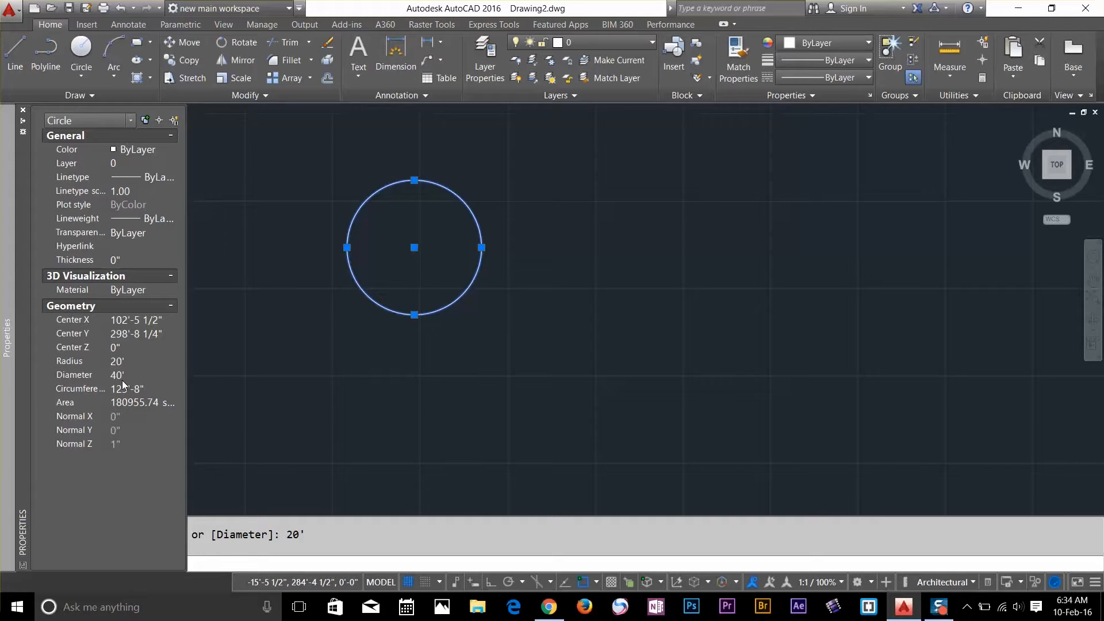
{"action": "left_click", "coordinate": [362, 383]}
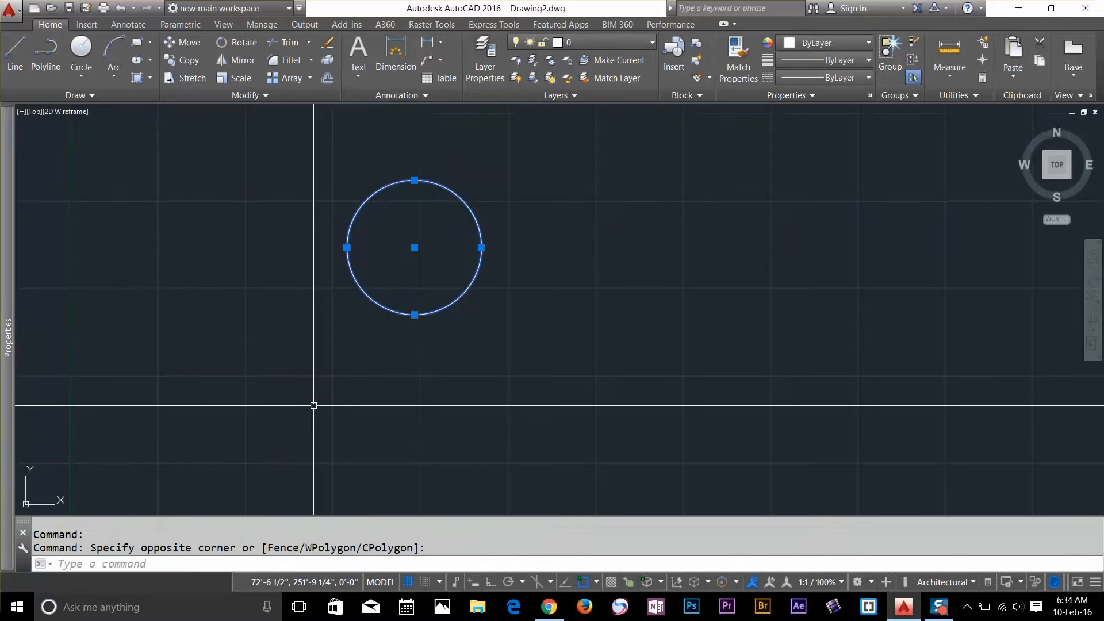
{"action": "key", "text": "Escape"}
Remove the 20' radius circle with the Erase command.
{"action": "type", "text": "E"}
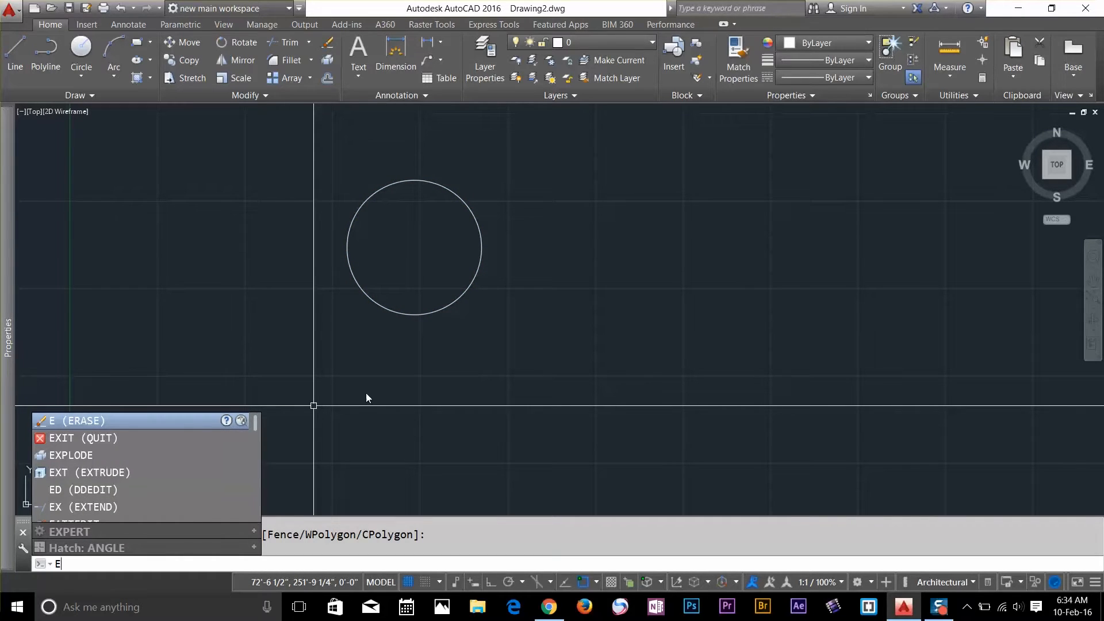
{"action": "left_click", "coordinate": [87, 420]}
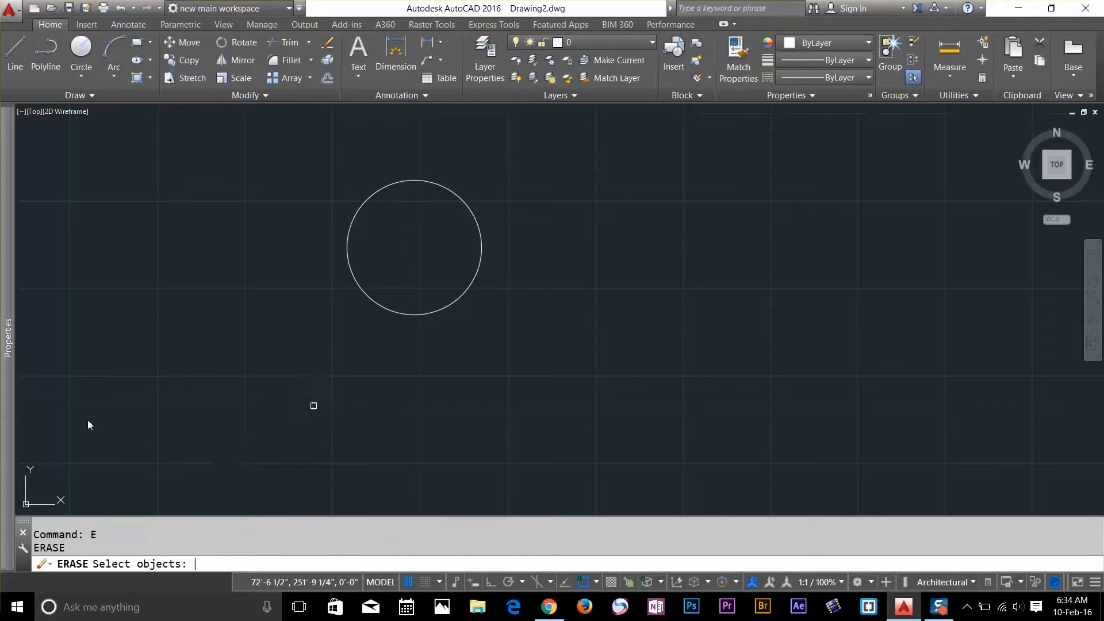
{"action": "left_click", "coordinate": [396, 312]}
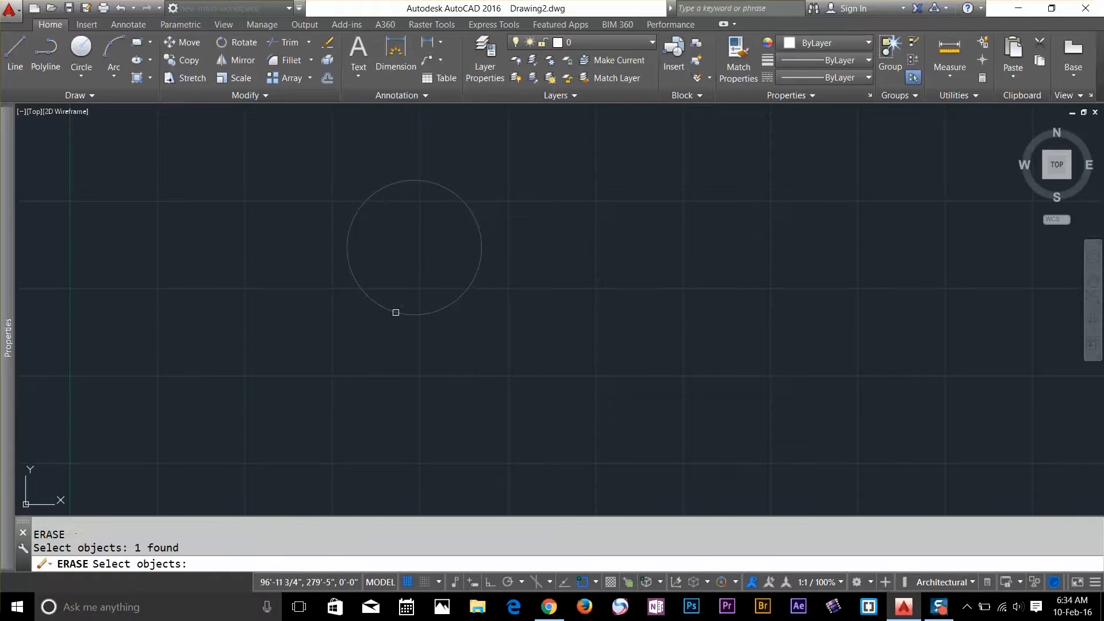
{"action": "key", "text": "Return"}
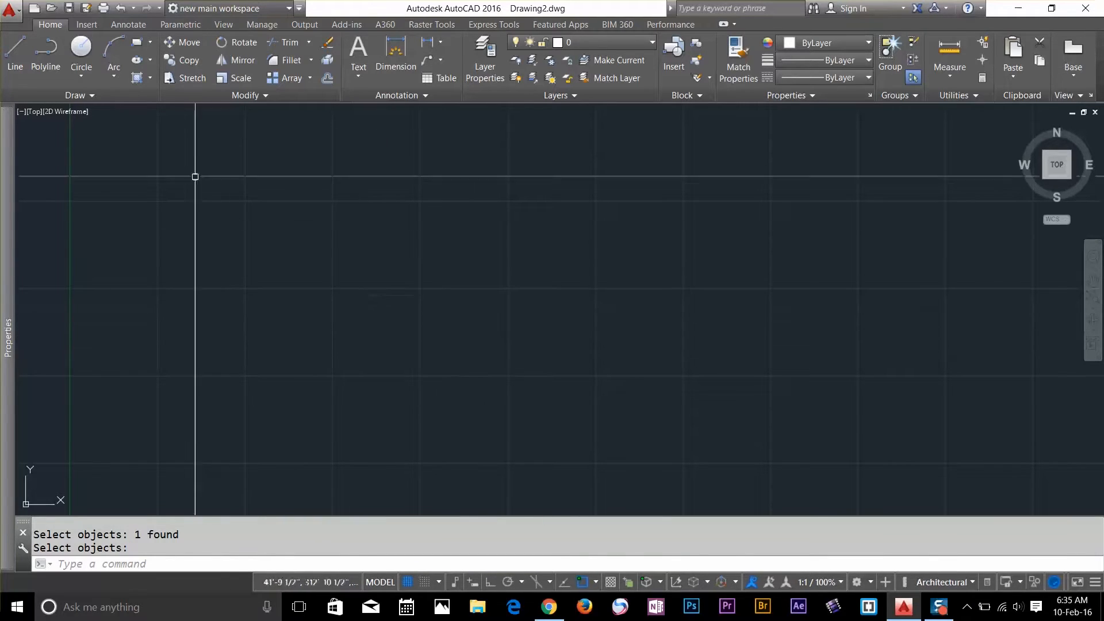
Draw a circle by centre and diameter with a 40' diameter, centred at about 95'-7", 288'-1".
{"action": "left_click", "coordinate": [81, 75]}
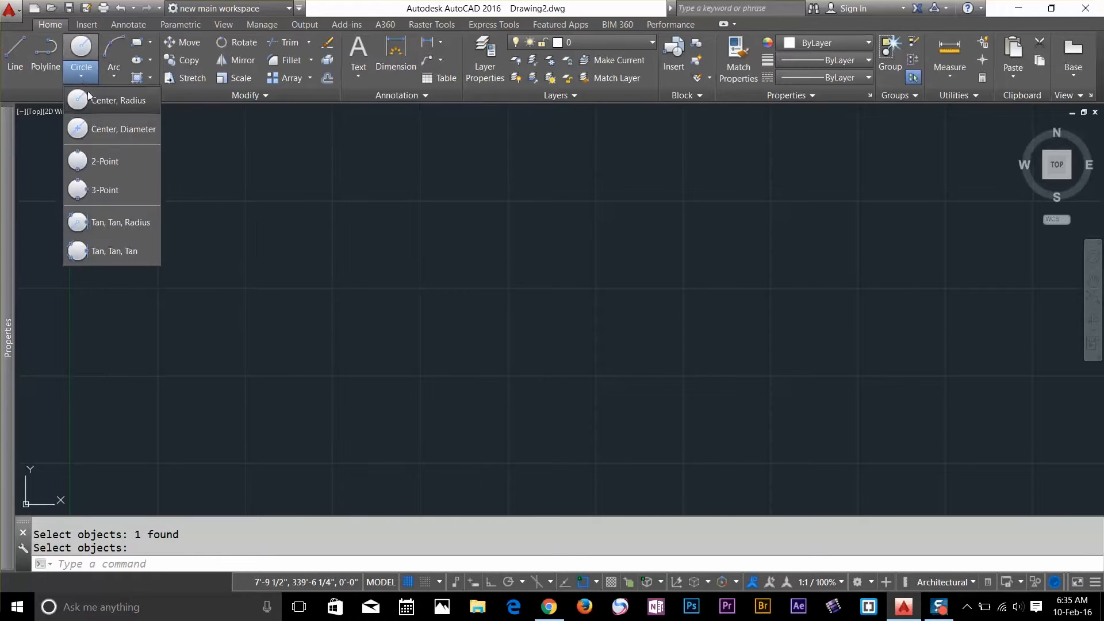
{"action": "left_click", "coordinate": [116, 129]}
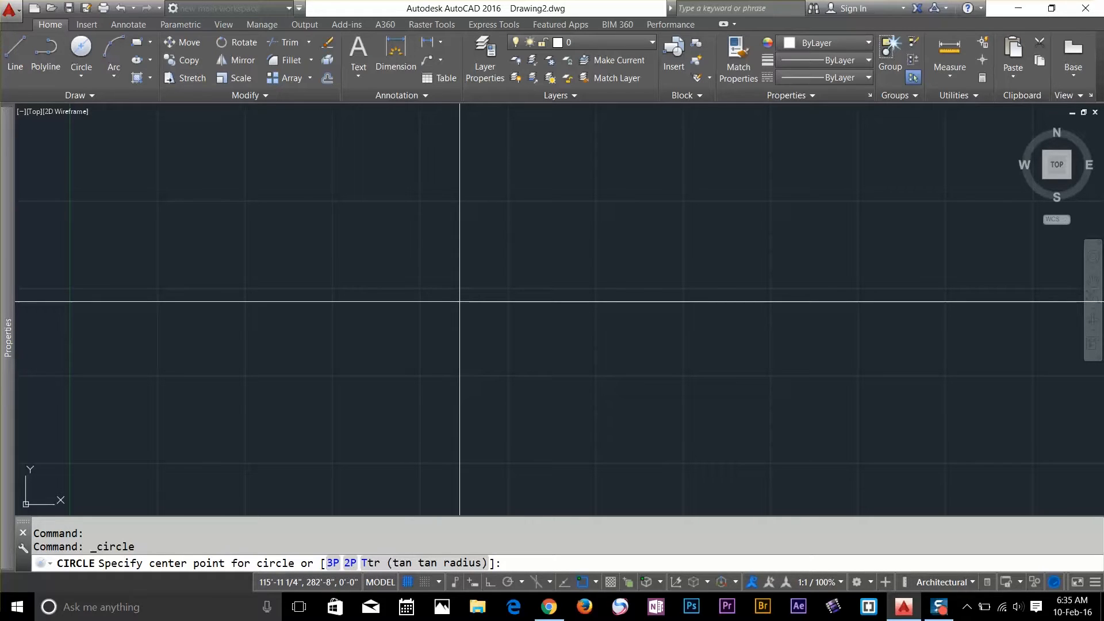
{"action": "left_click", "coordinate": [391, 283]}
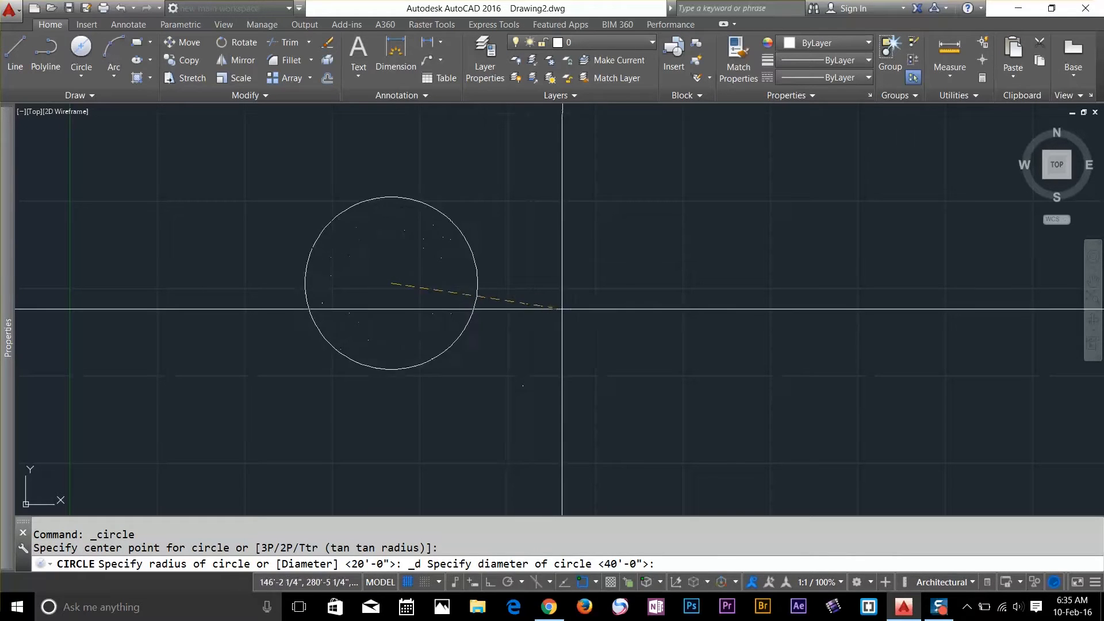
{"action": "type", "text": "40"}
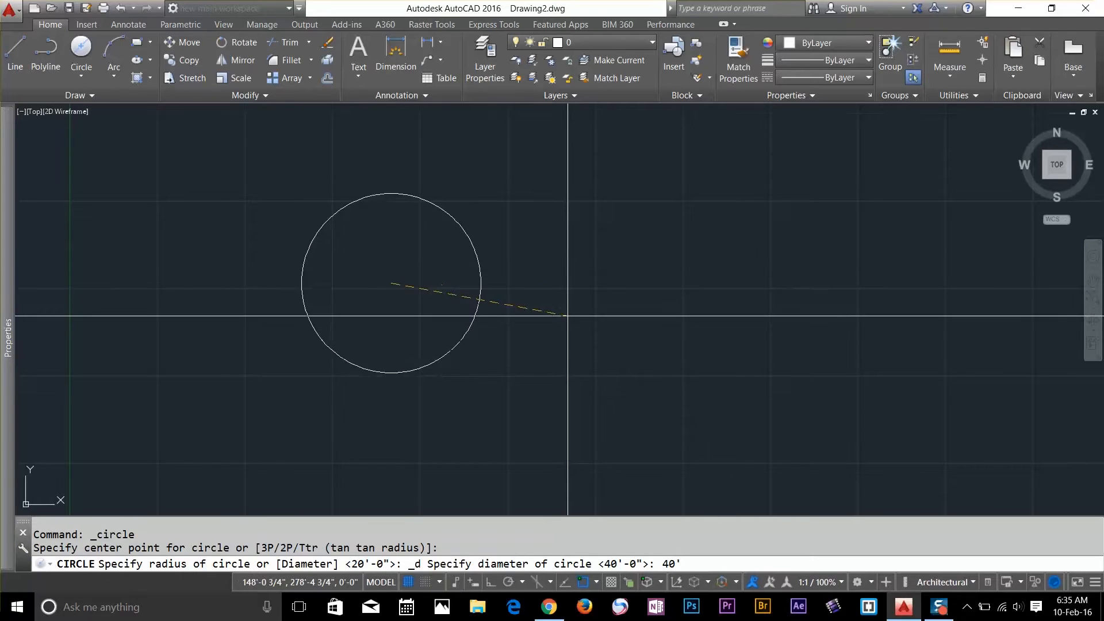
{"action": "key", "text": "Return"}
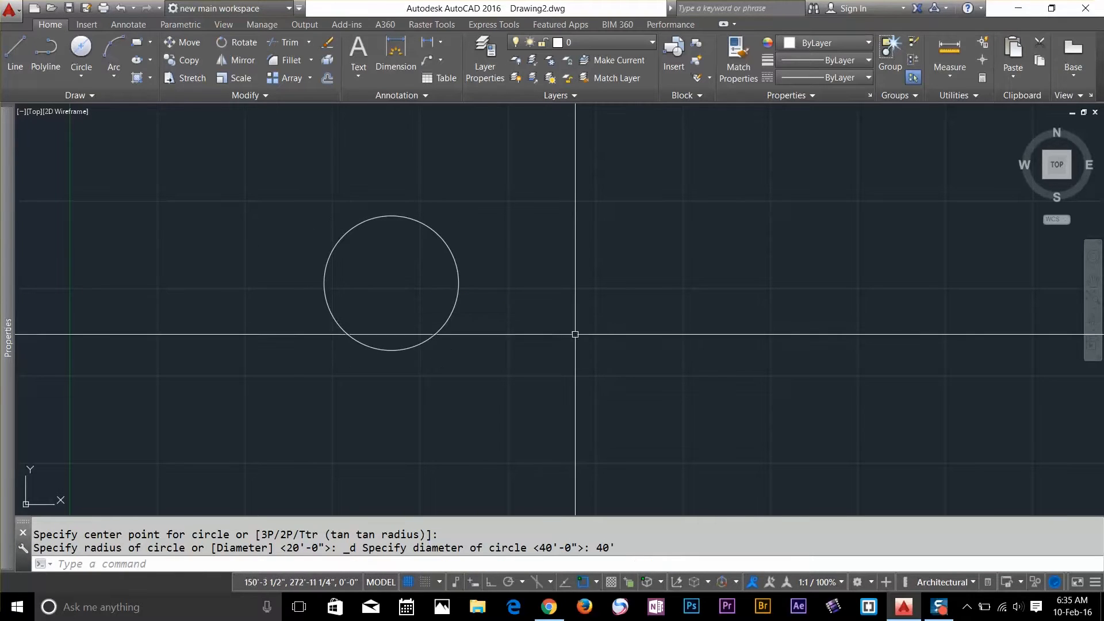
Examine the radius and diameter of the circle drawn by diameter in its properties, and deselect it.
{"action": "left_click", "coordinate": [444, 321]}
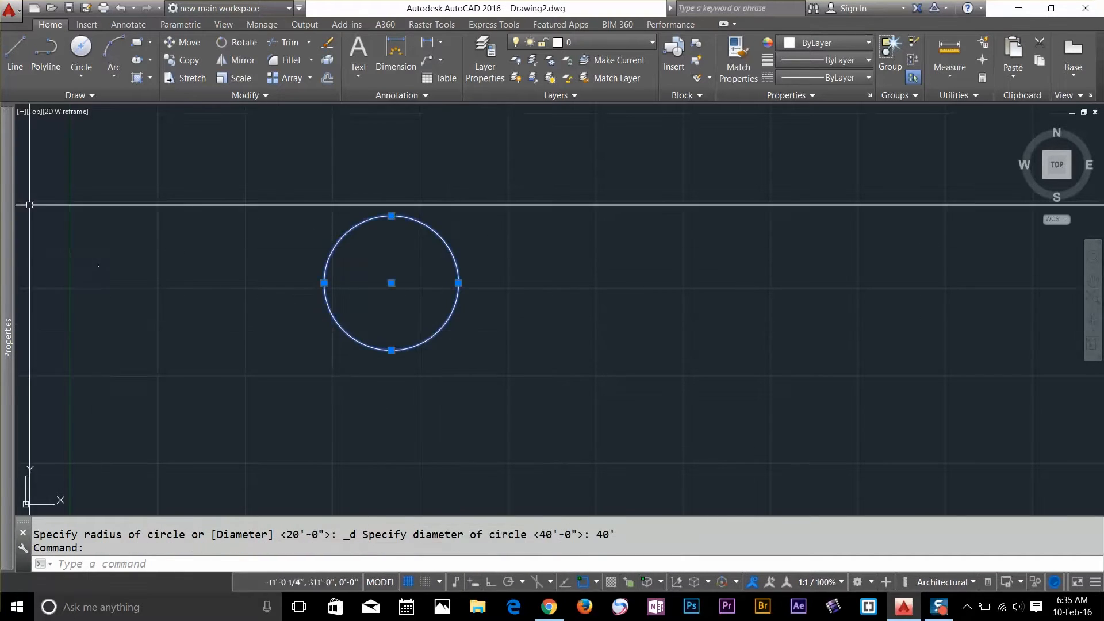
{"action": "mouse_move", "coordinate": [7, 228]}
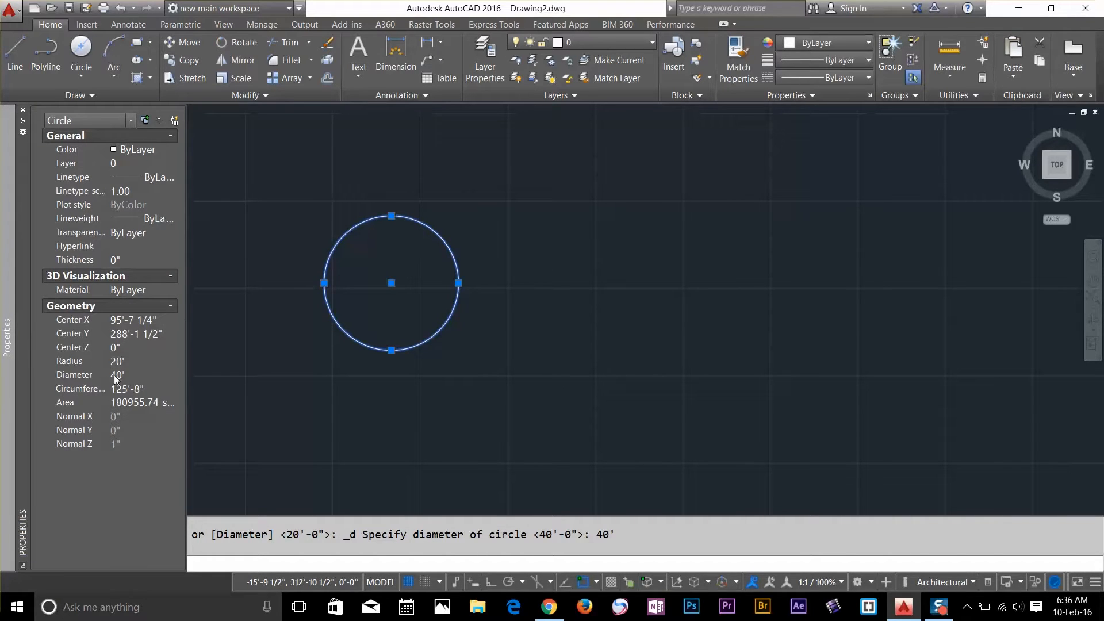
{"action": "left_click", "coordinate": [350, 353]}
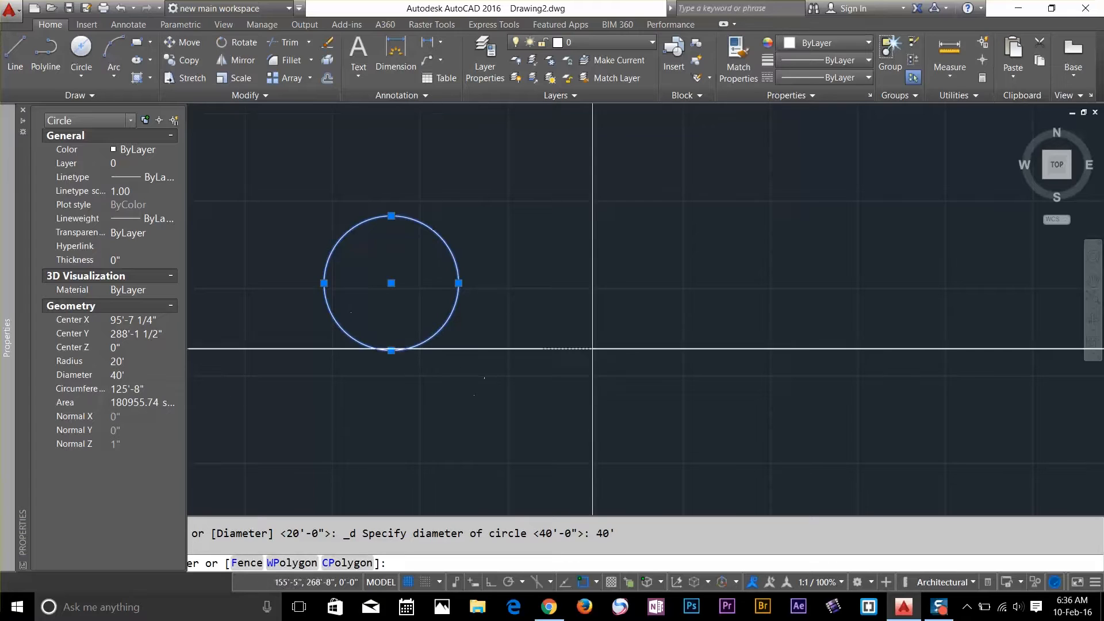
{"action": "key", "text": "Escape"}
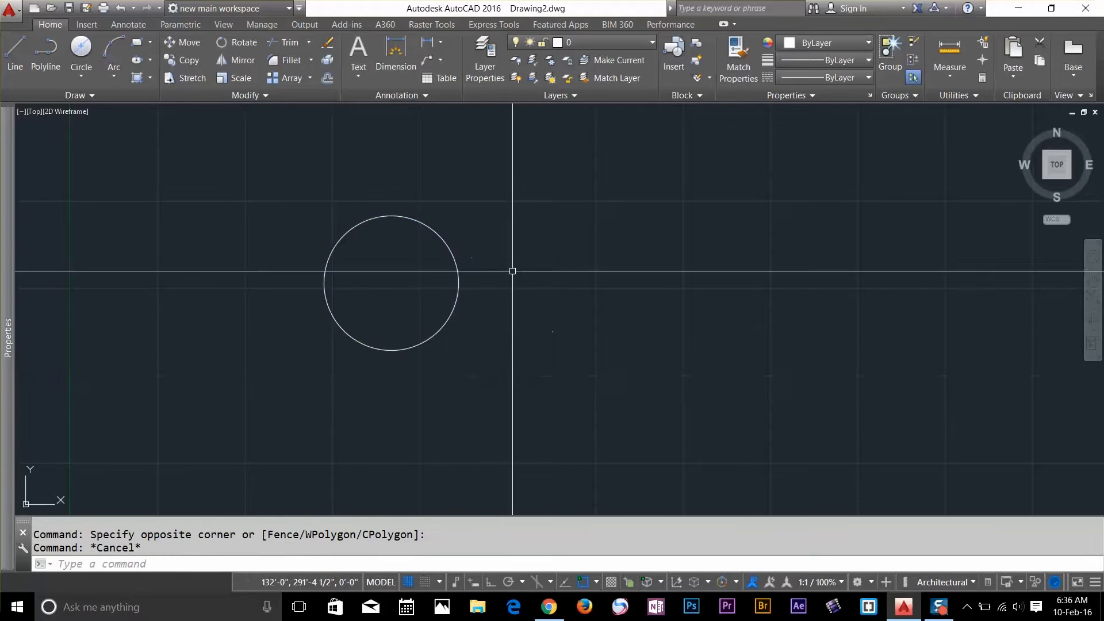
Delete the 40' diameter circle from the drawing.
{"action": "left_click", "coordinate": [494, 235]}
{"action": "left_click", "coordinate": [407, 292]}
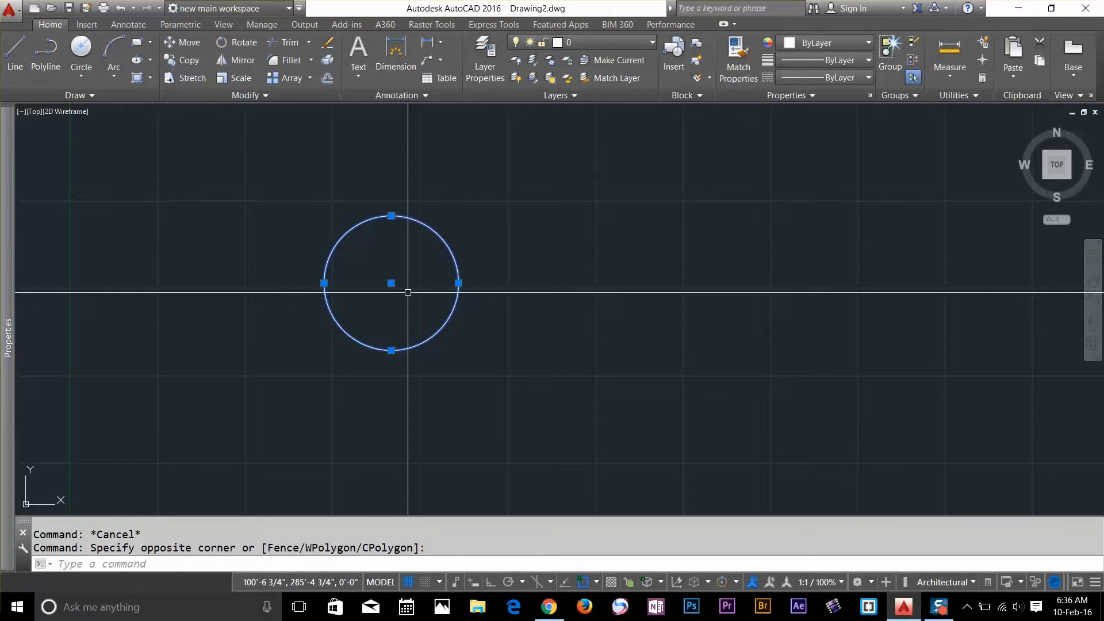
{"action": "key", "text": "Delete"}
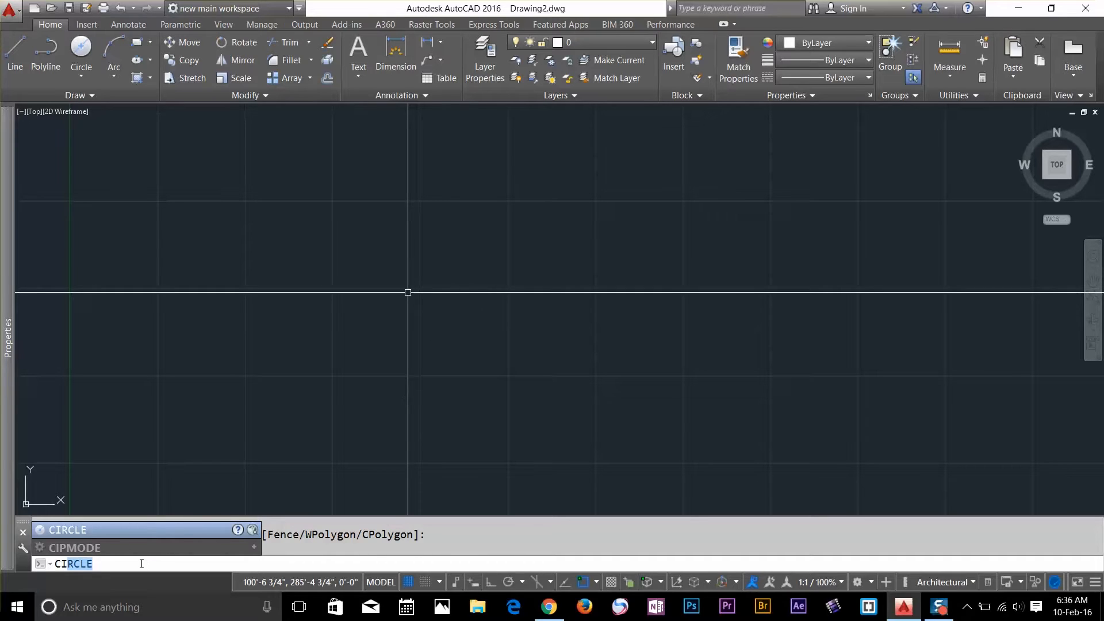
{"action": "key", "text": "Delete"}
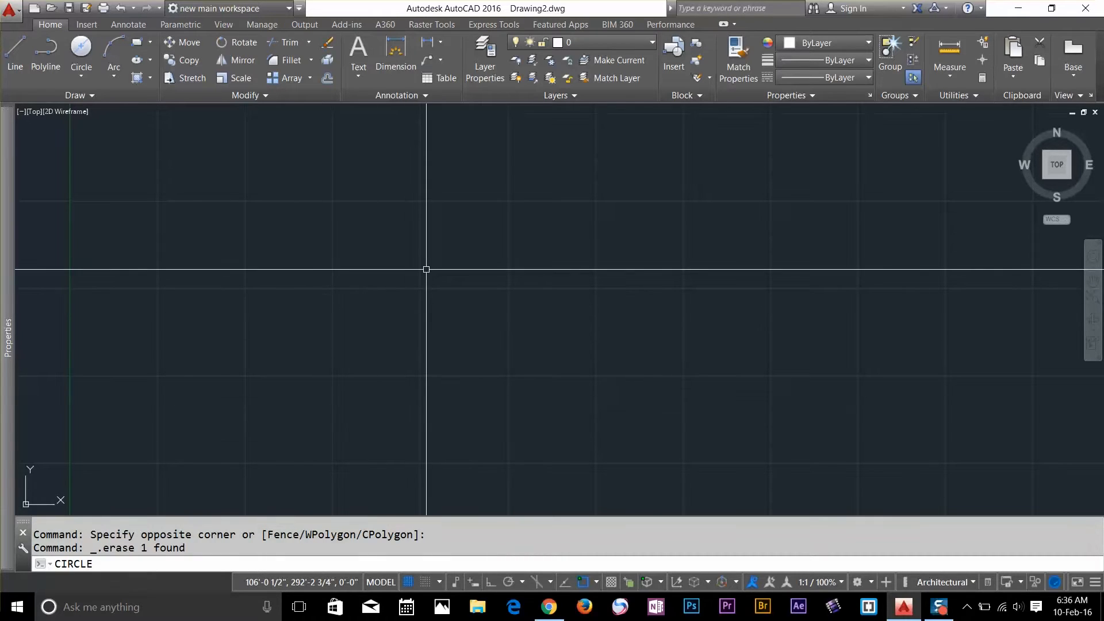
{"action": "key", "text": "Escape"}
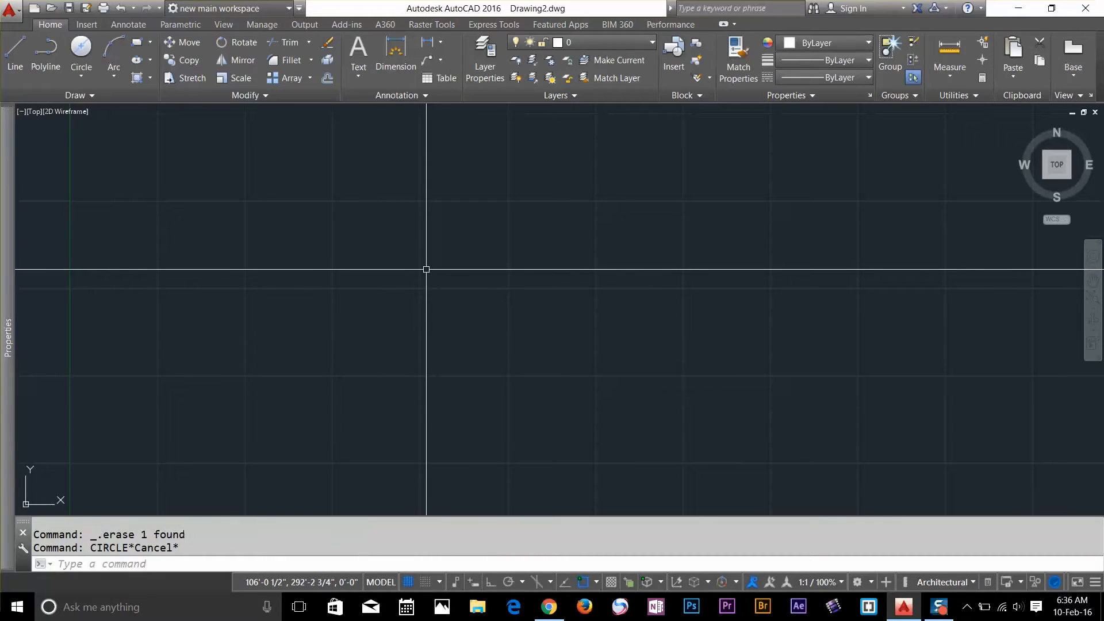
{"action": "left_click", "coordinate": [88, 74]}
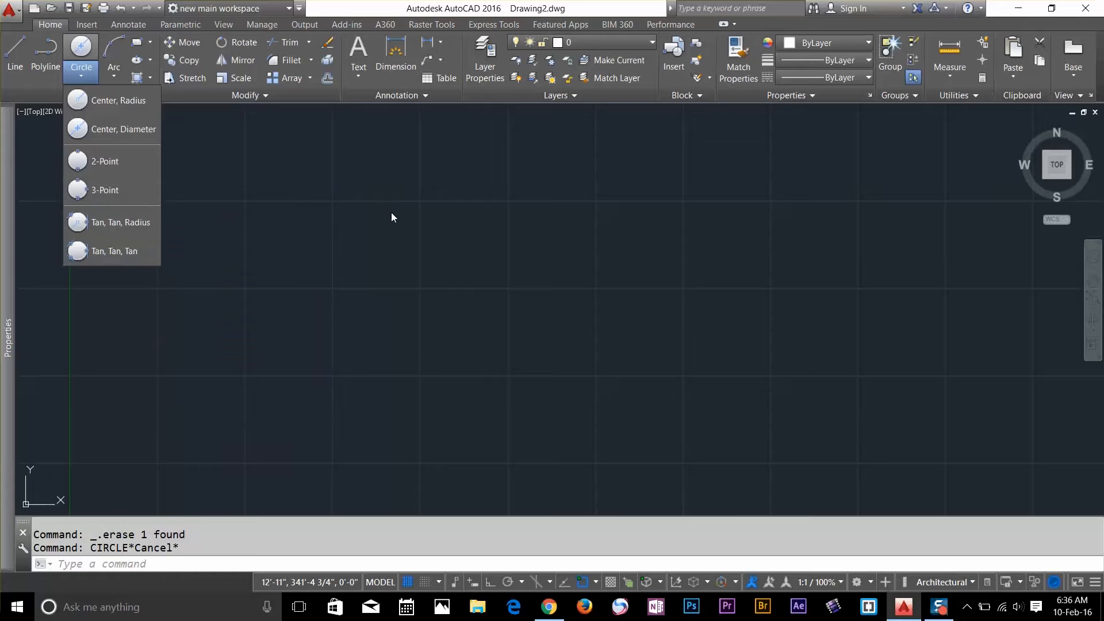
{"action": "left_click", "coordinate": [412, 245]}
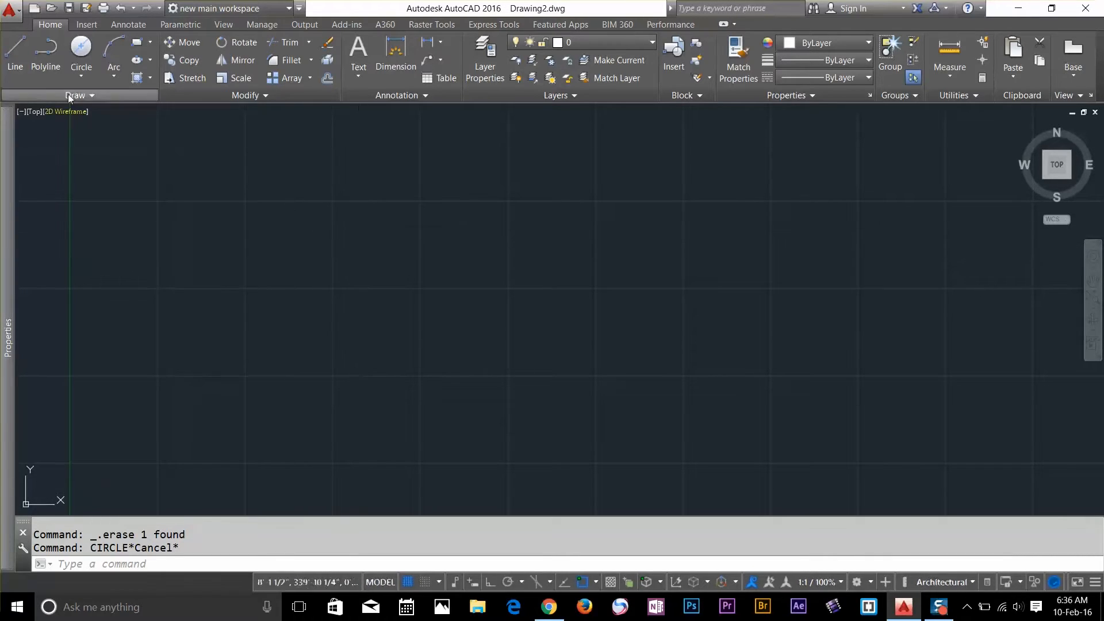
Draw a single long, slightly rising line starting at about 88'-9", 299'-3".
{"action": "left_click", "coordinate": [15, 52]}
{"action": "left_click", "coordinate": [368, 246]}
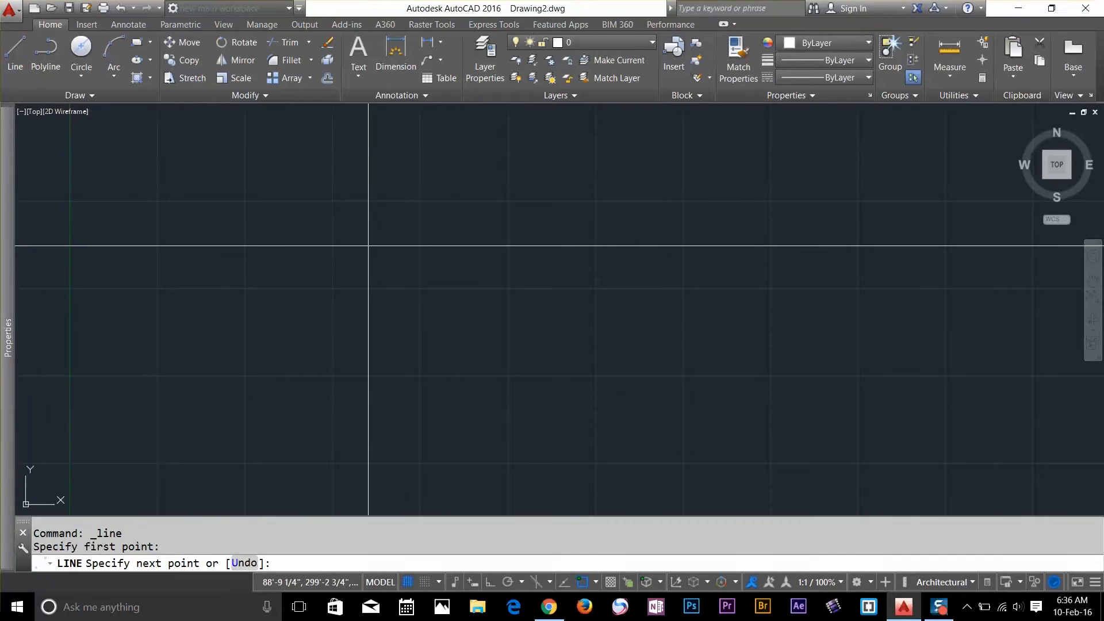
{"action": "left_click", "coordinate": [643, 221]}
{"action": "key", "text": "Return"}
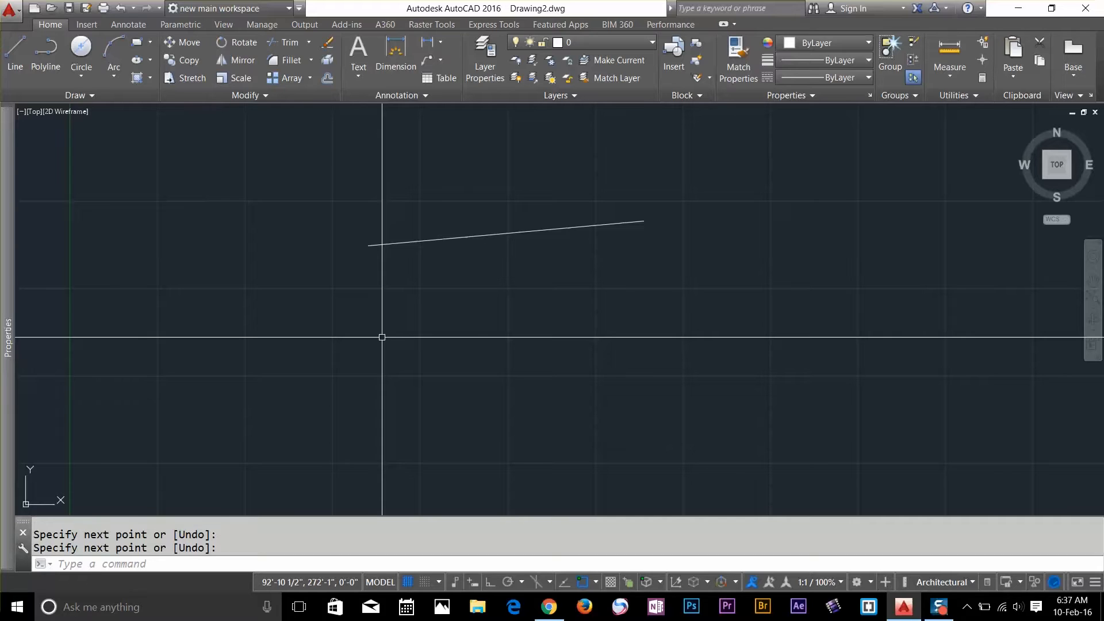
Draw a second long, nearly horizontal line below the first one, rising slightly and extending a little past its far end.
{"action": "key", "text": "Return"}
{"action": "key", "text": "Return"}
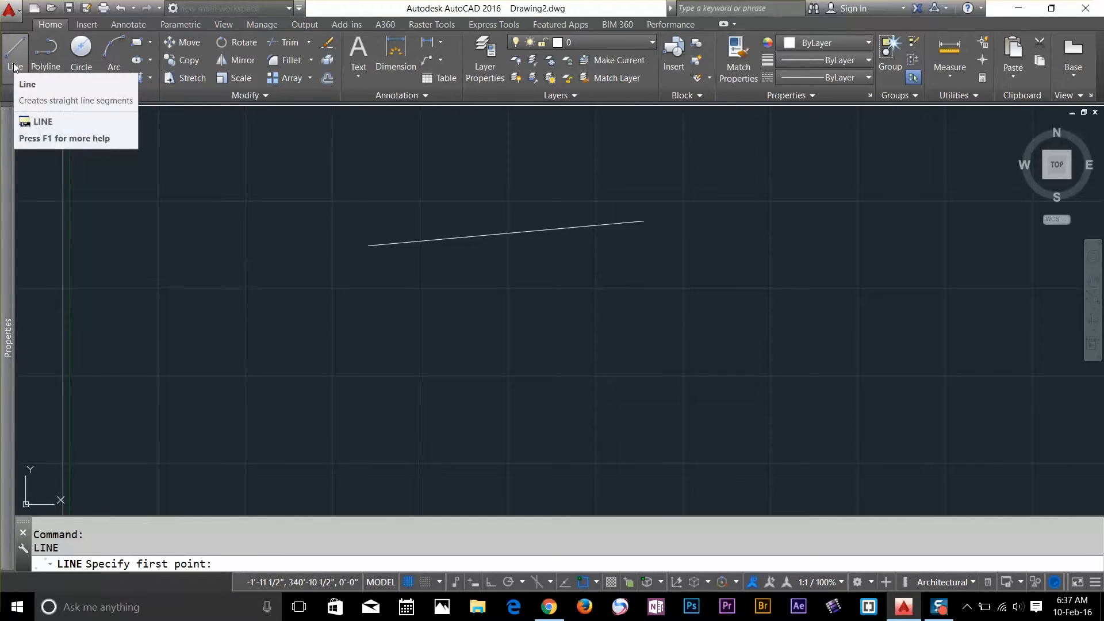
{"action": "left_click", "coordinate": [371, 343]}
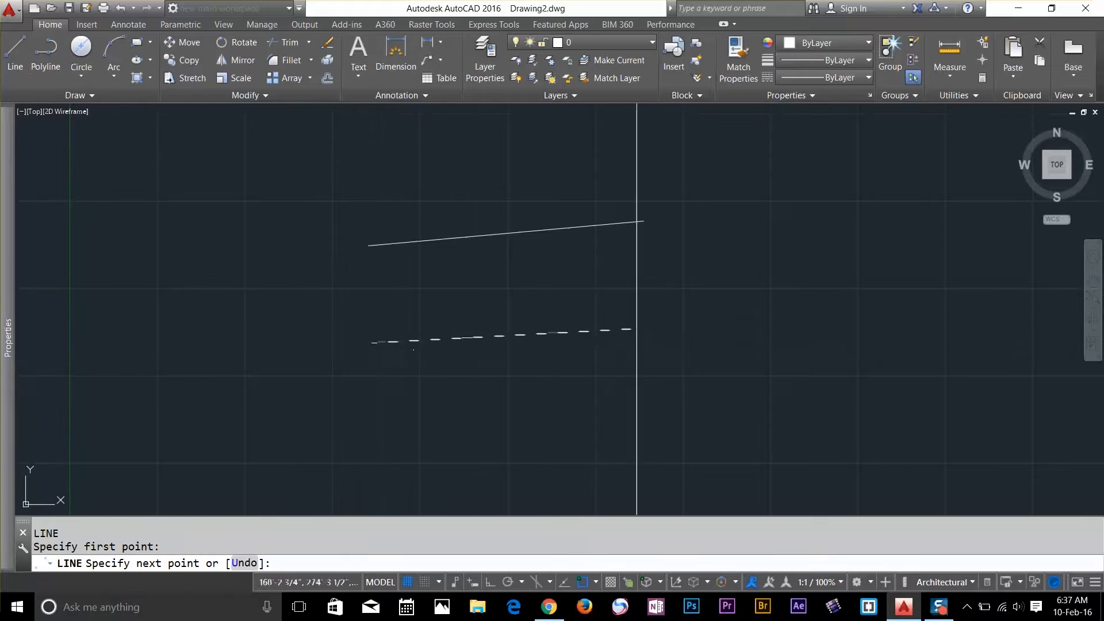
{"action": "left_click", "coordinate": [672, 335]}
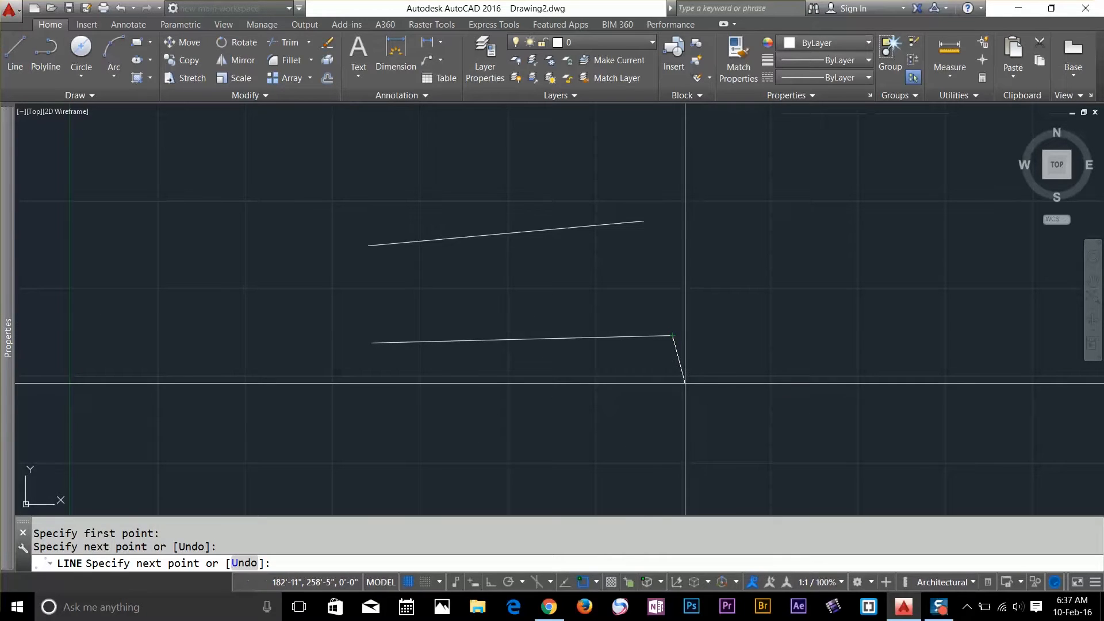
{"action": "key", "text": "Return"}
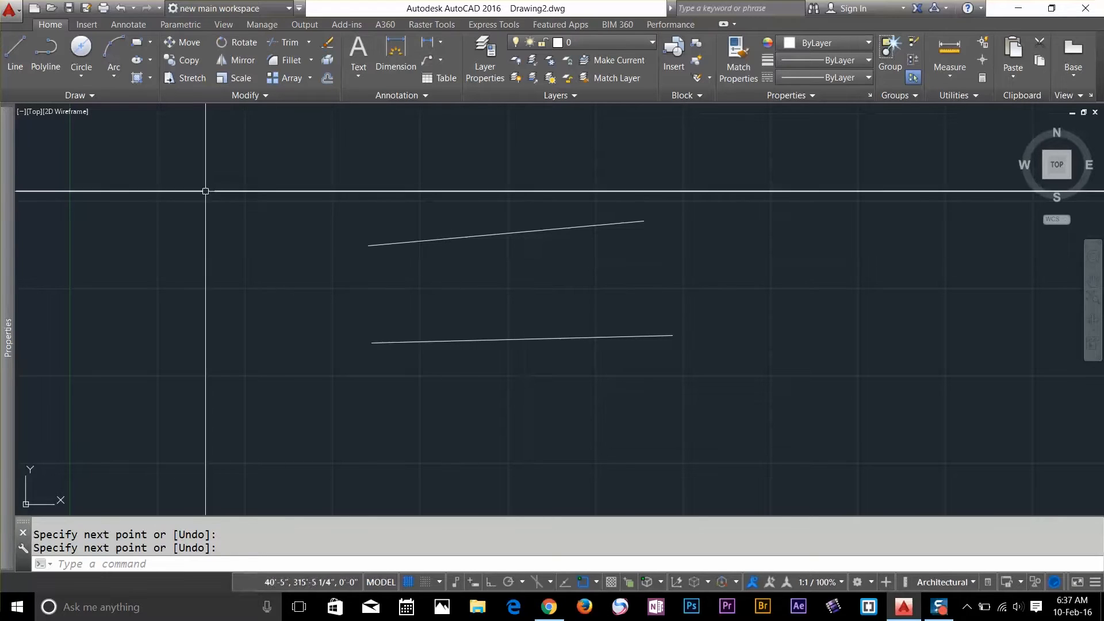
Draw a two-point circle between the two lines, from the upper line's midpoint to the perpendicular point on the lower line.
{"action": "left_click", "coordinate": [82, 77]}
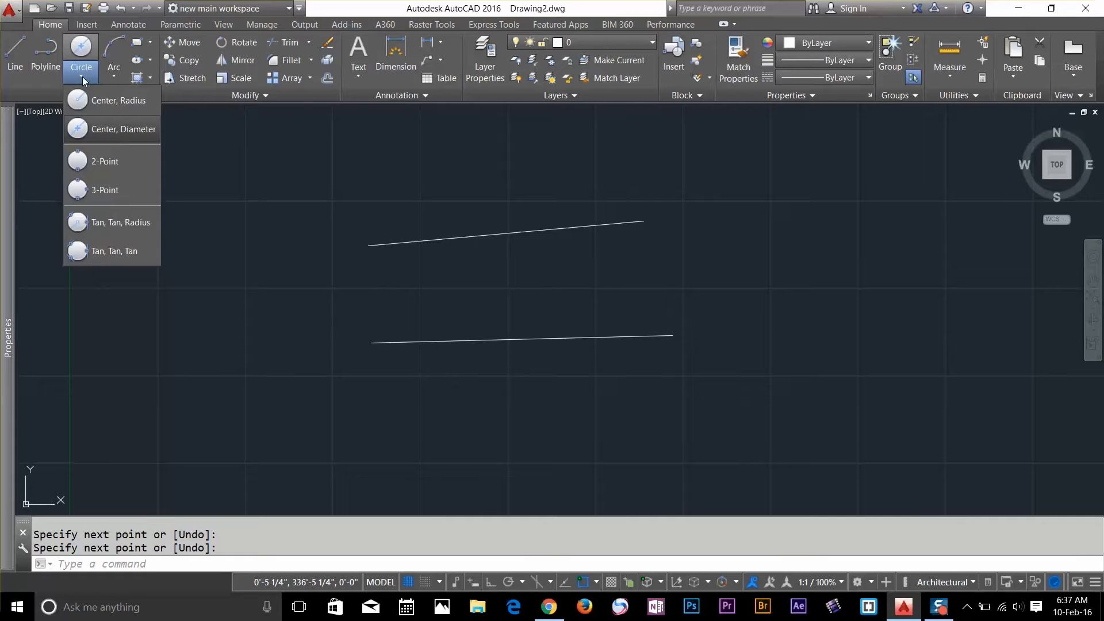
{"action": "left_click", "coordinate": [111, 164]}
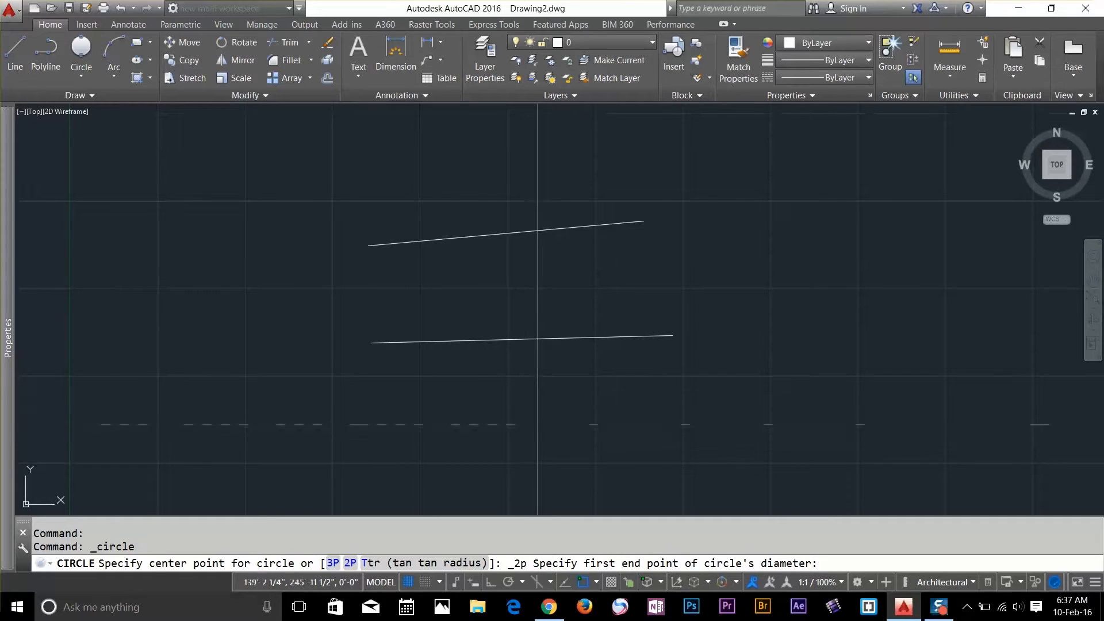
{"action": "left_click", "coordinate": [506, 234]}
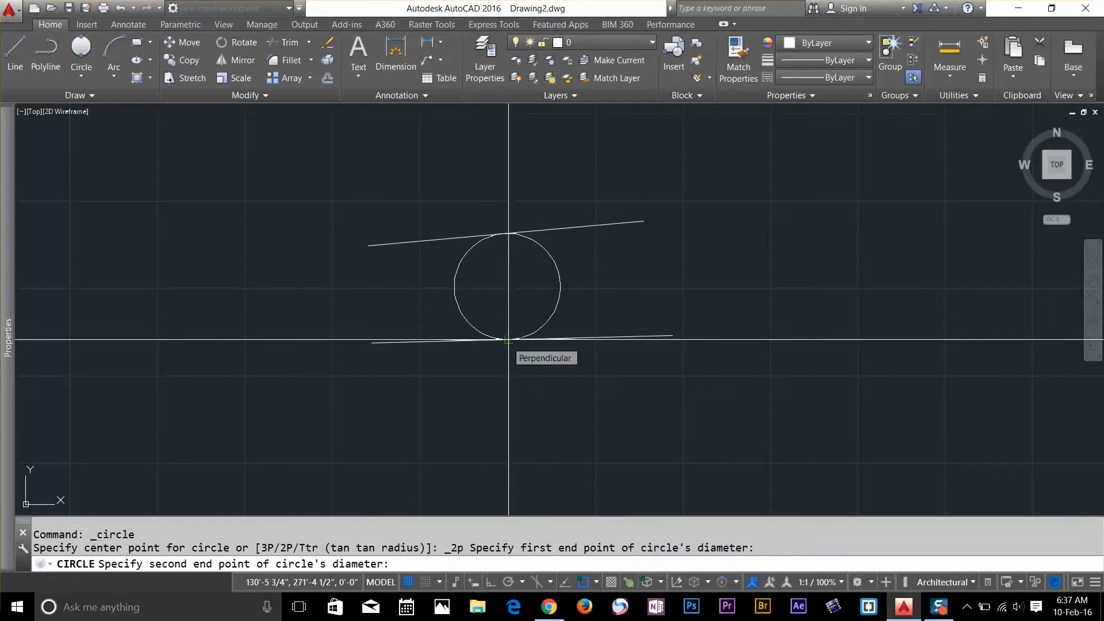
{"action": "left_click", "coordinate": [508, 340]}
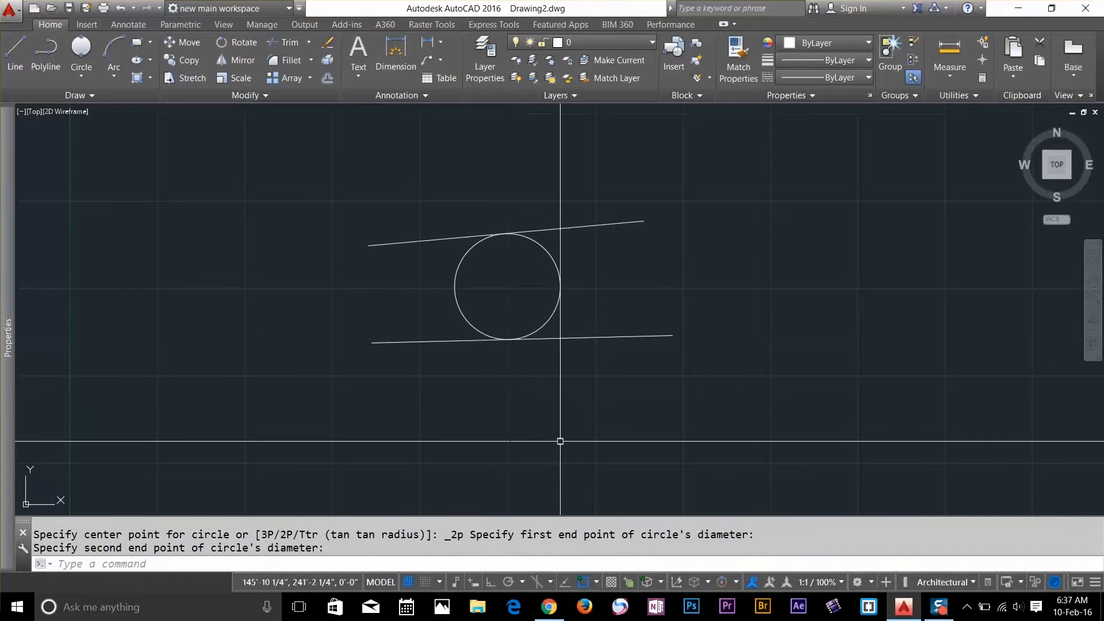
Delete the two-point circle between the two lines.
{"action": "left_click", "coordinate": [615, 251]}
{"action": "left_click", "coordinate": [514, 294]}
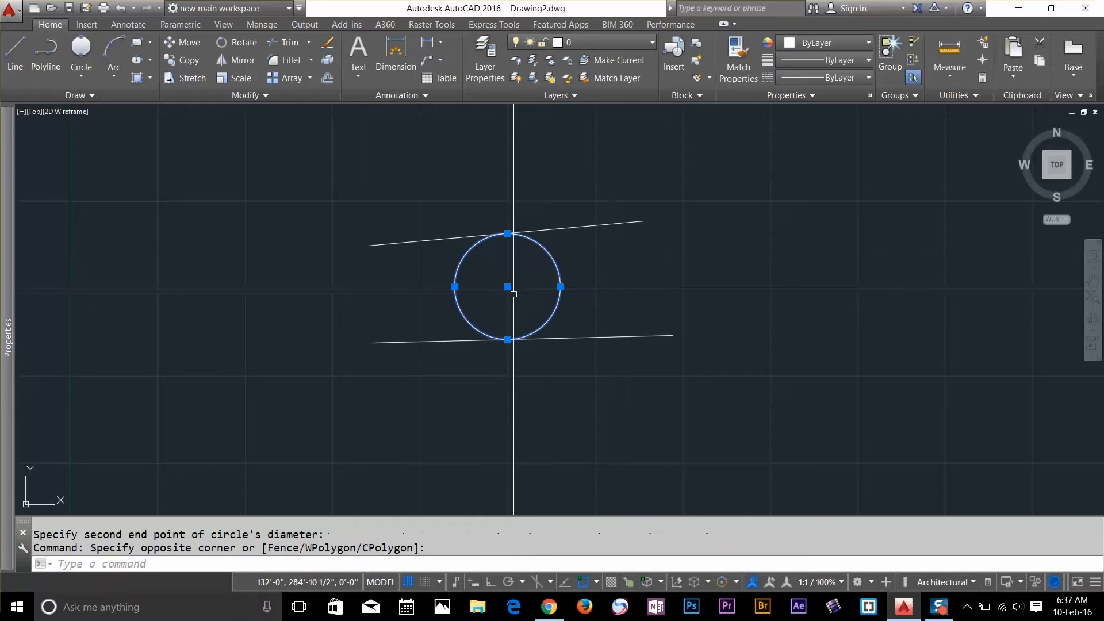
{"action": "key", "text": "Delete"}
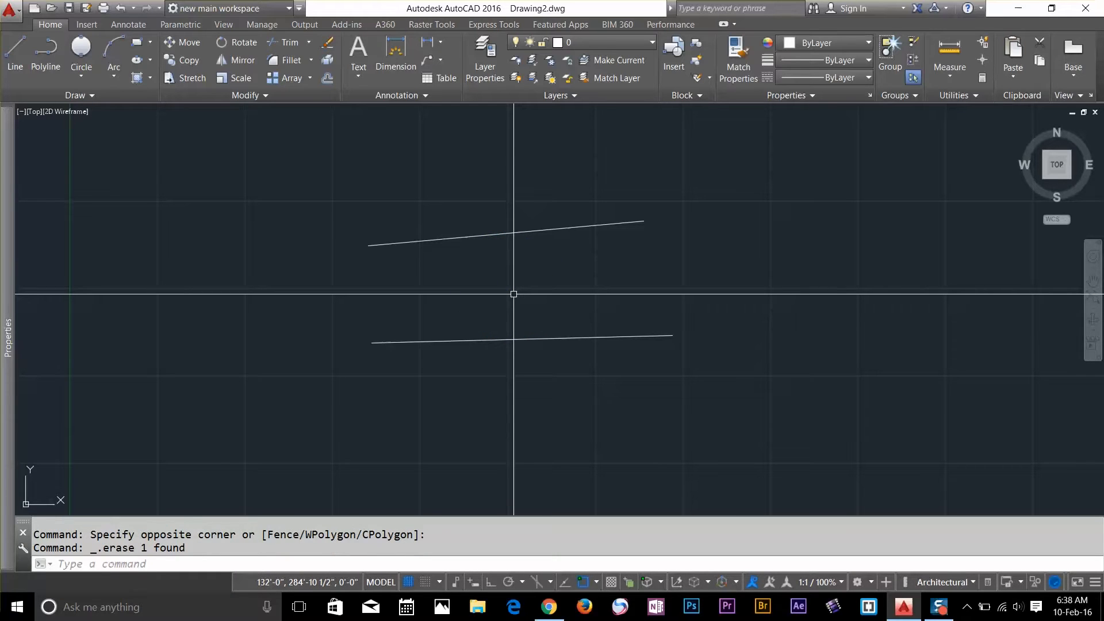
Draw a short, steeply descending line between the left ends of the two lines, starting at about 81'-5", 292'-9".
{"action": "type", "text": "L"}
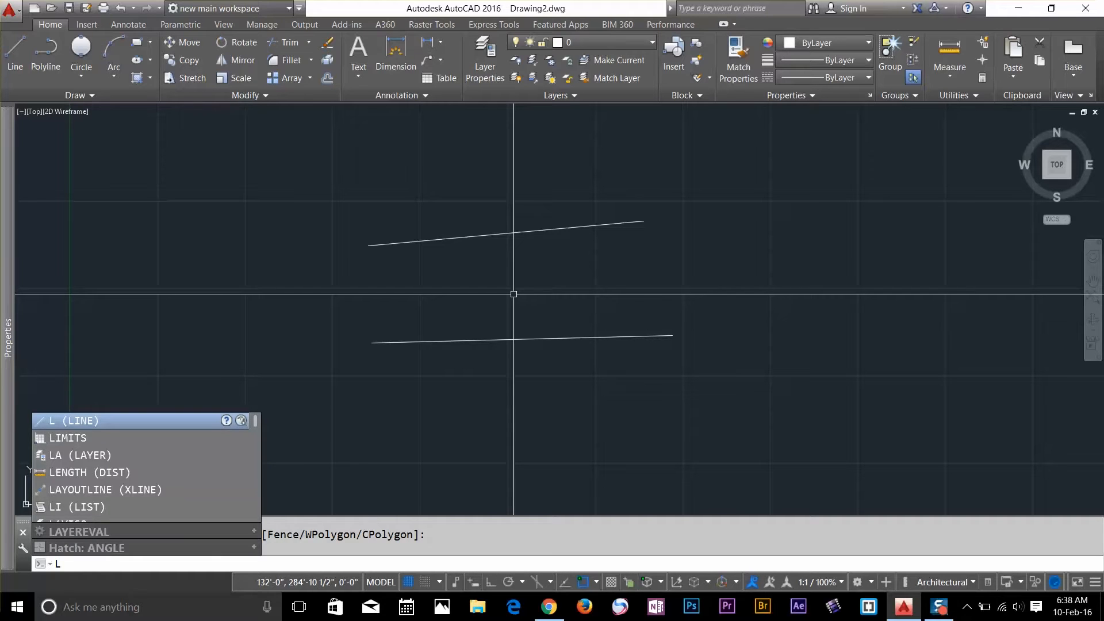
{"action": "key", "text": "Return"}
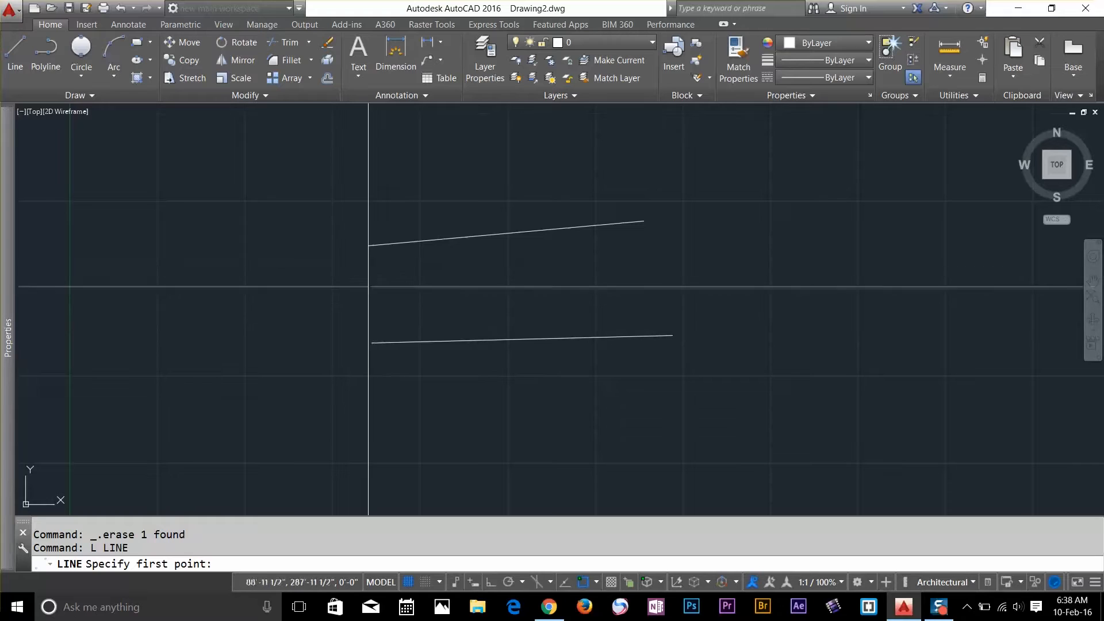
{"action": "left_click", "coordinate": [343, 267]}
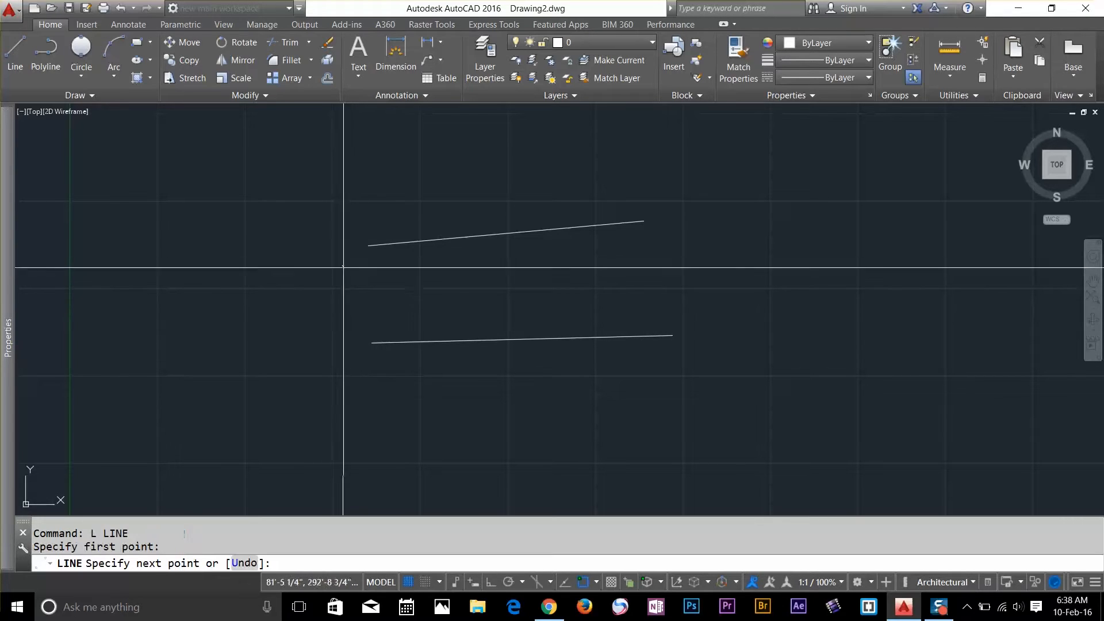
{"action": "left_click", "coordinate": [376, 325]}
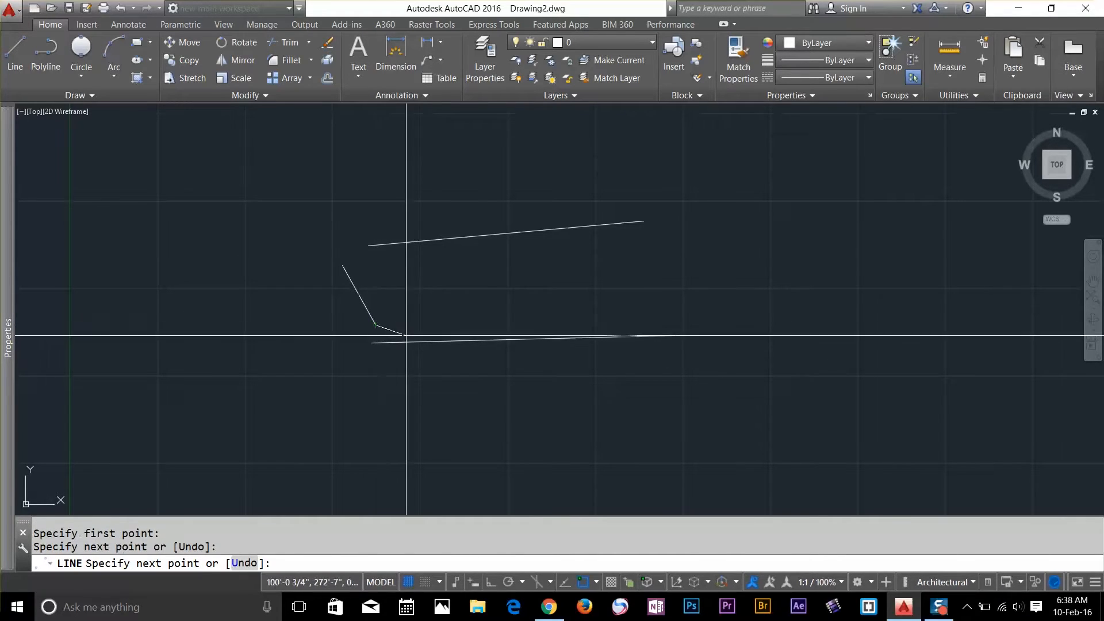
{"action": "key", "text": "Return"}
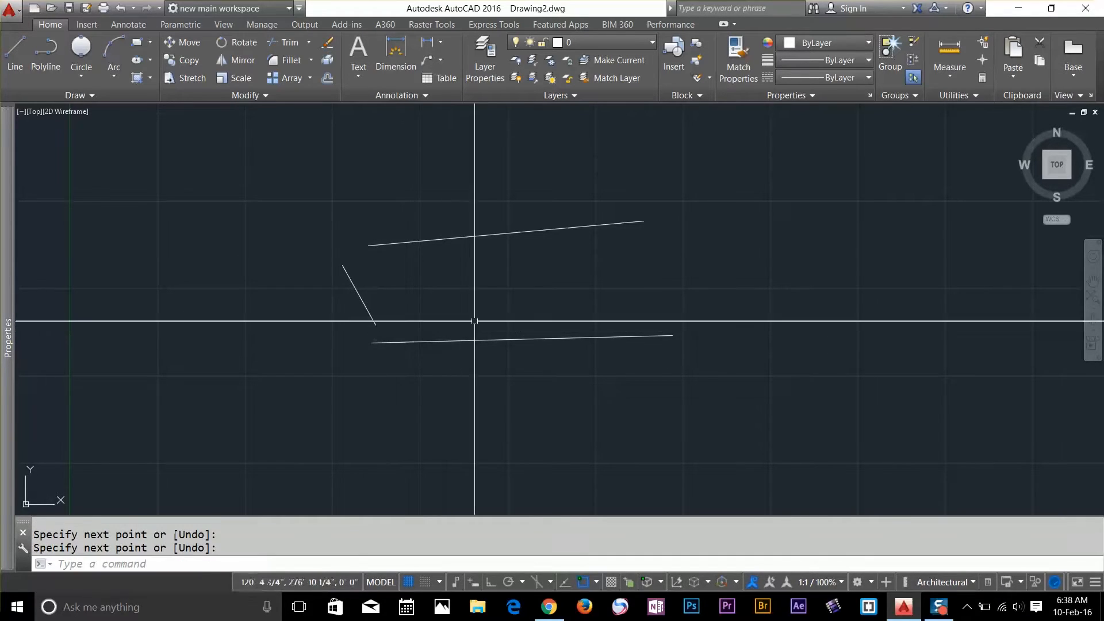
Draw a three-point circle through the midpoints of the upper line, the lower line and the short line.
{"action": "left_click", "coordinate": [87, 80]}
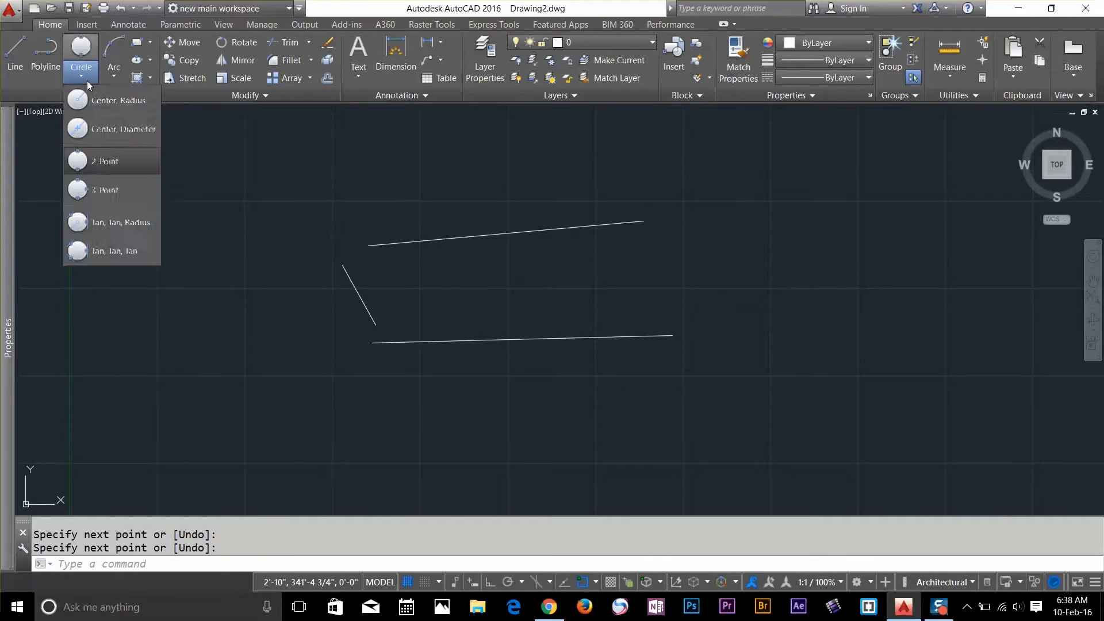
{"action": "left_click", "coordinate": [115, 188]}
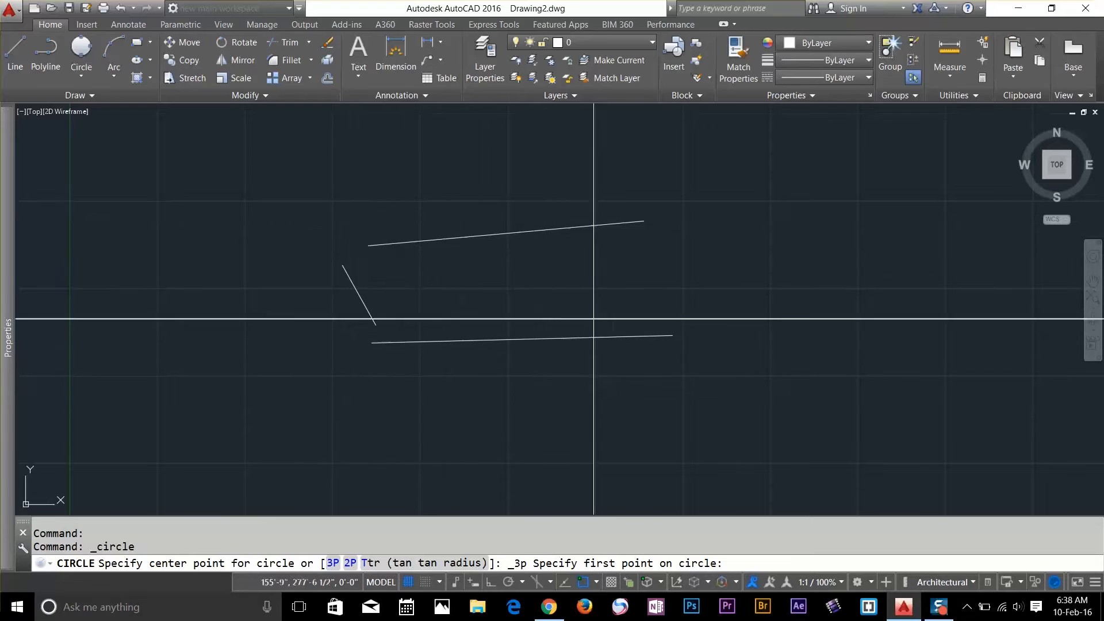
{"action": "left_click", "coordinate": [505, 233]}
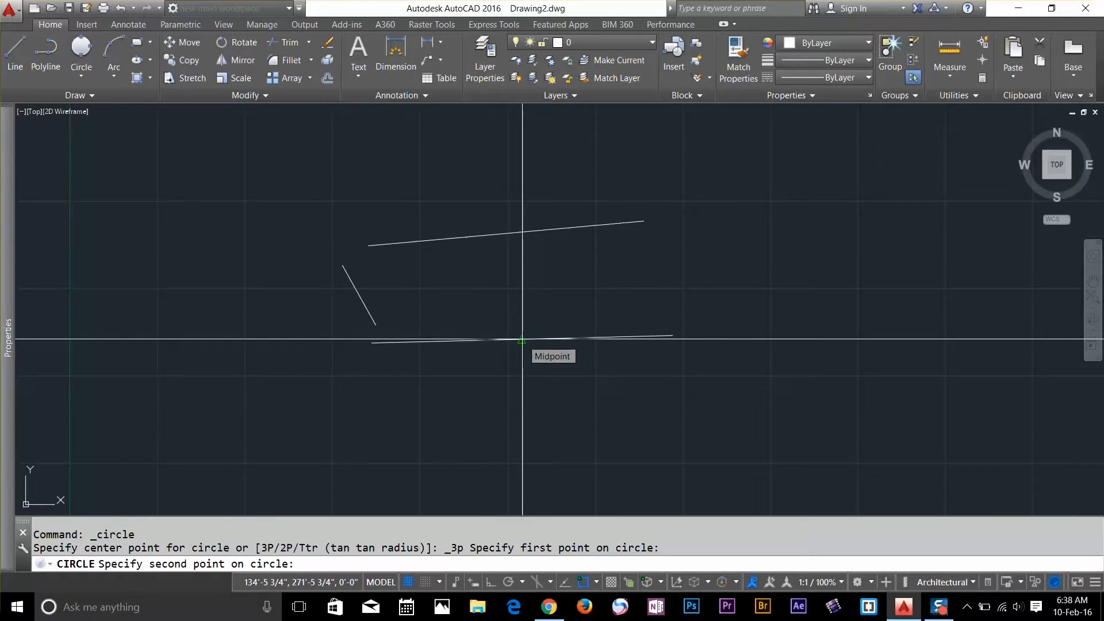
{"action": "left_click", "coordinate": [521, 339]}
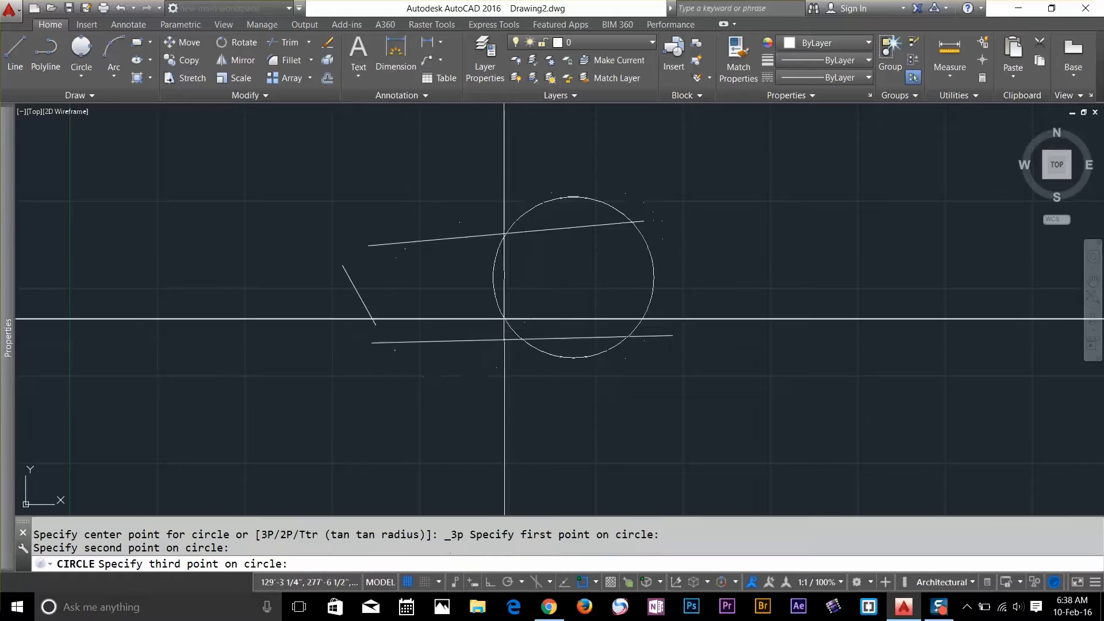
{"action": "left_click", "coordinate": [359, 295]}
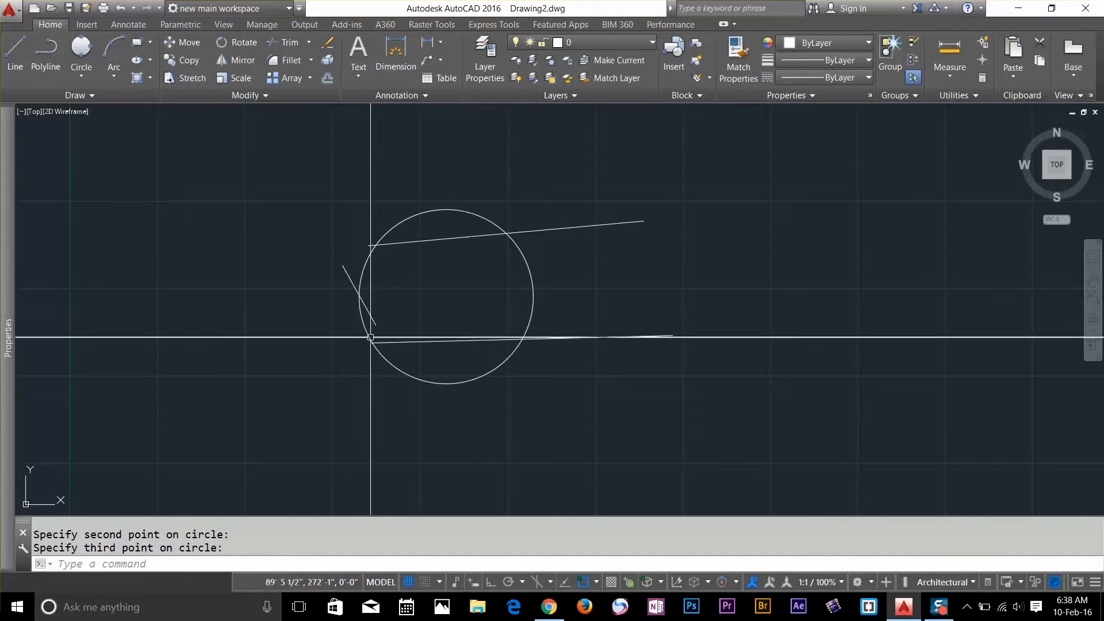
Delete the three-point circle and all three lines from the drawing.
{"action": "left_click", "coordinate": [557, 276]}
{"action": "left_click", "coordinate": [492, 304]}
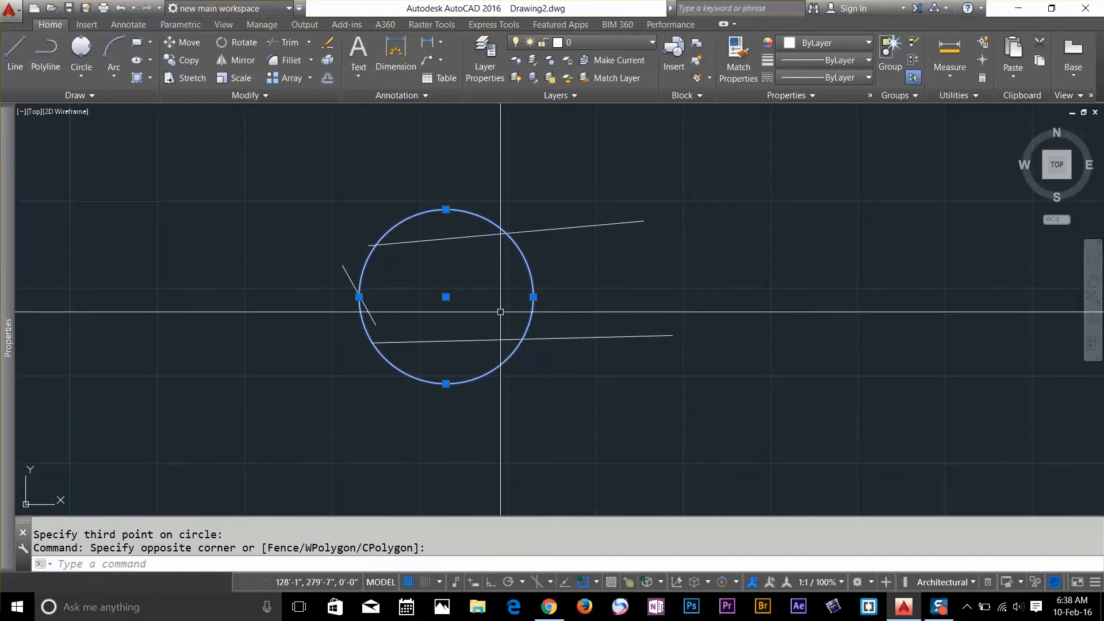
{"action": "key", "text": "Delete"}
{"action": "left_click", "coordinate": [796, 197]}
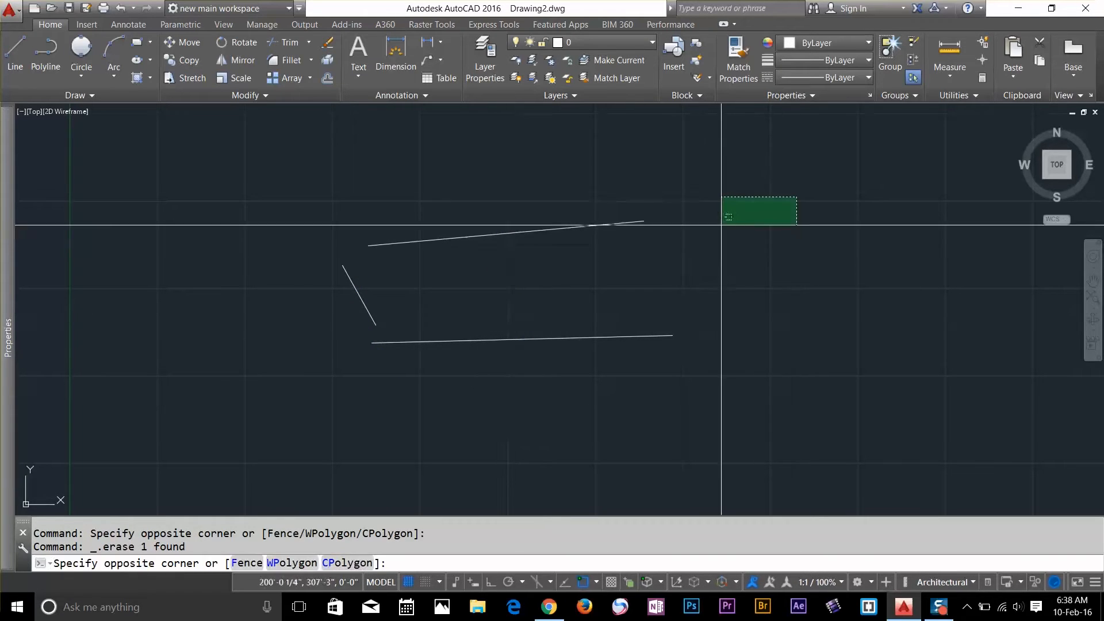
{"action": "left_click", "coordinate": [337, 405]}
{"action": "key", "text": "Delete"}
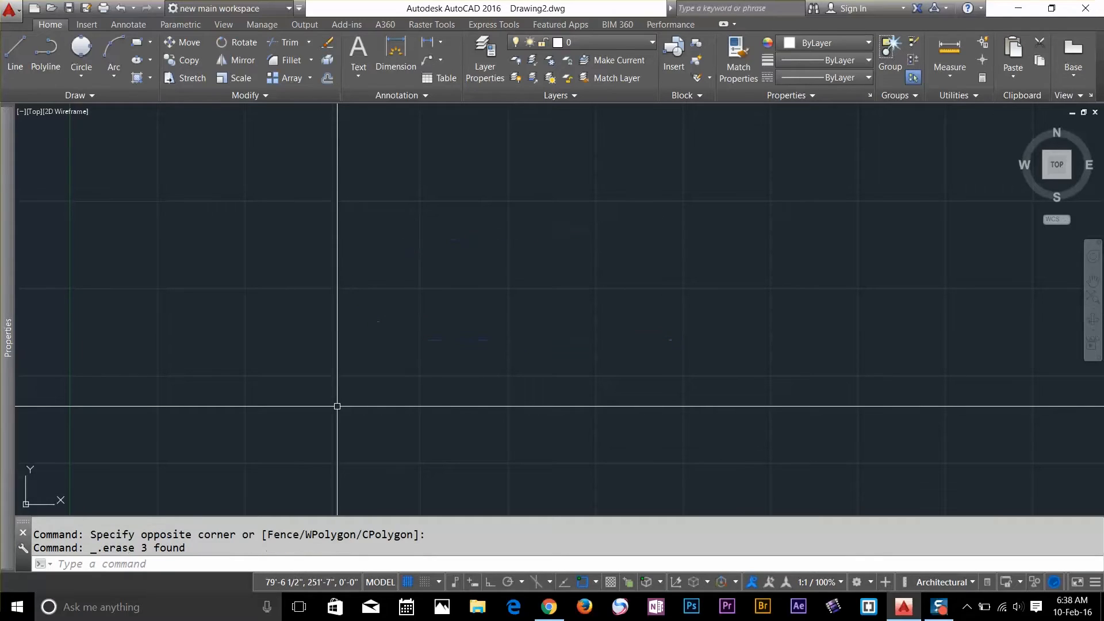
{"action": "type", "text": "L"}
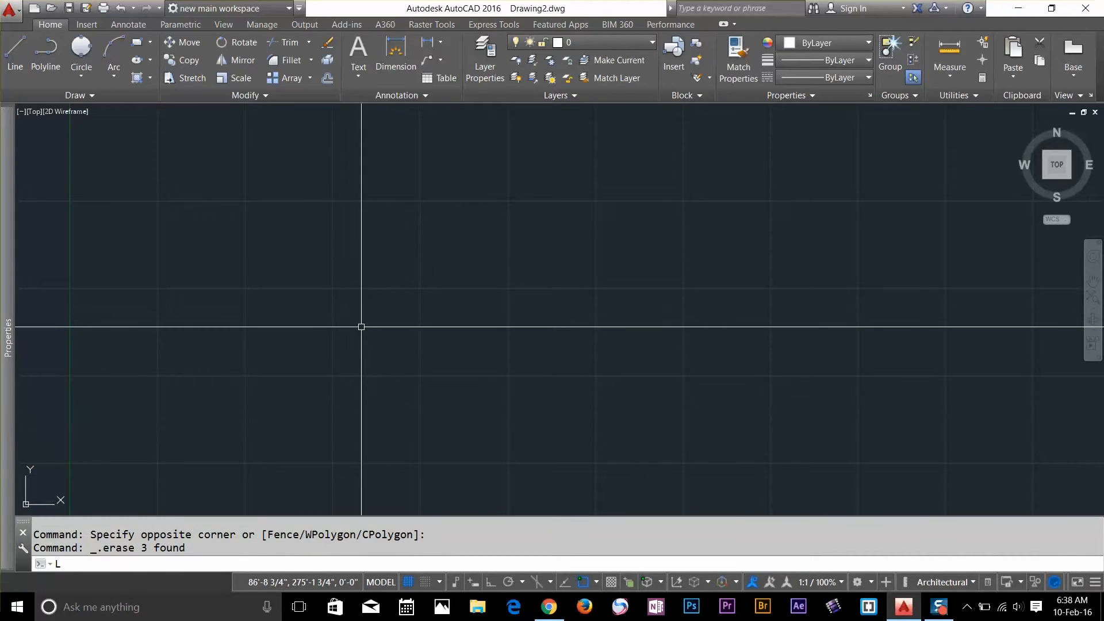
{"action": "type", "text": "l"}
{"action": "key", "text": "Return"}
{"action": "left_click", "coordinate": [382, 279]}
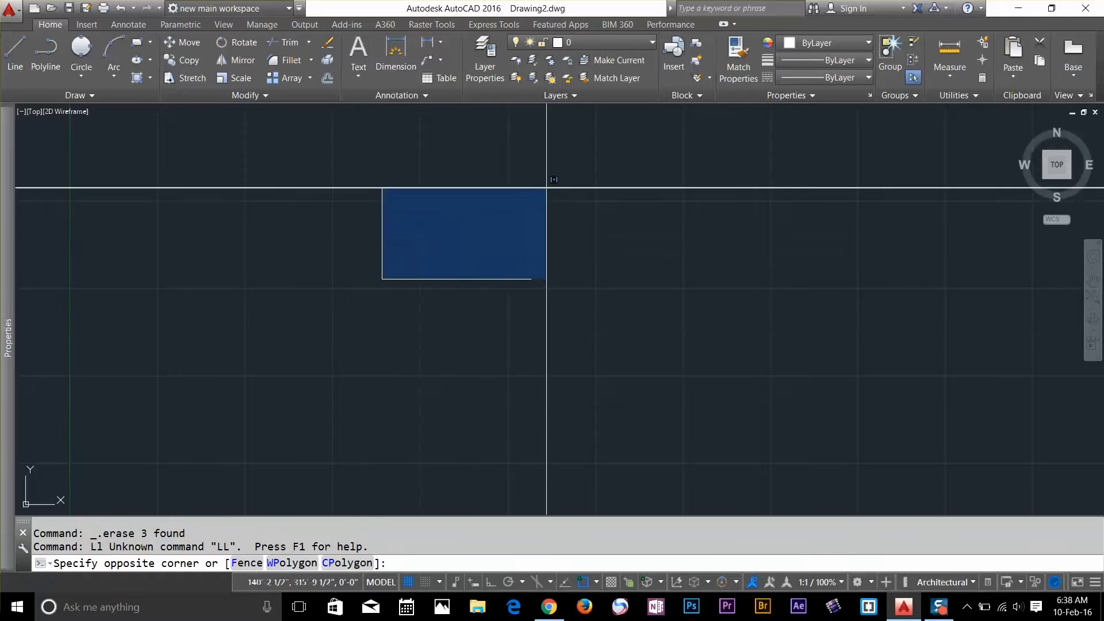
Draw a closed triangle from three lines, with corners at about 81'-1", 276'-10" and 142'-1", 251'-7" and the third corner at the top.
{"action": "type", "text": "L"}
{"action": "key", "text": "Return"}
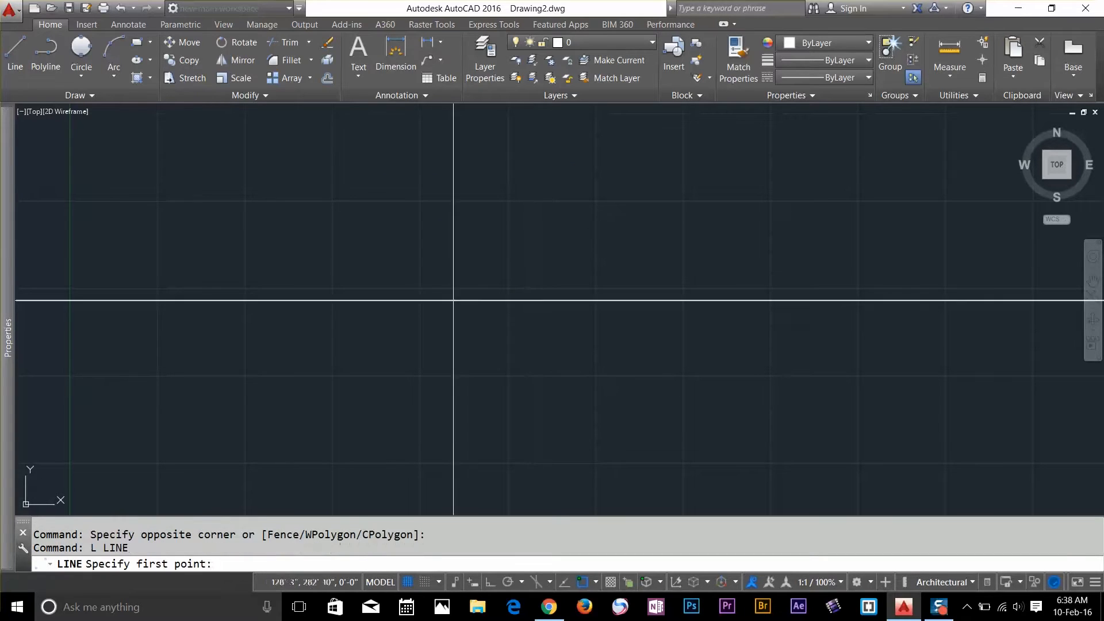
{"action": "left_click", "coordinate": [347, 317]}
{"action": "left_click", "coordinate": [513, 215]}
{"action": "left_click", "coordinate": [546, 406]}
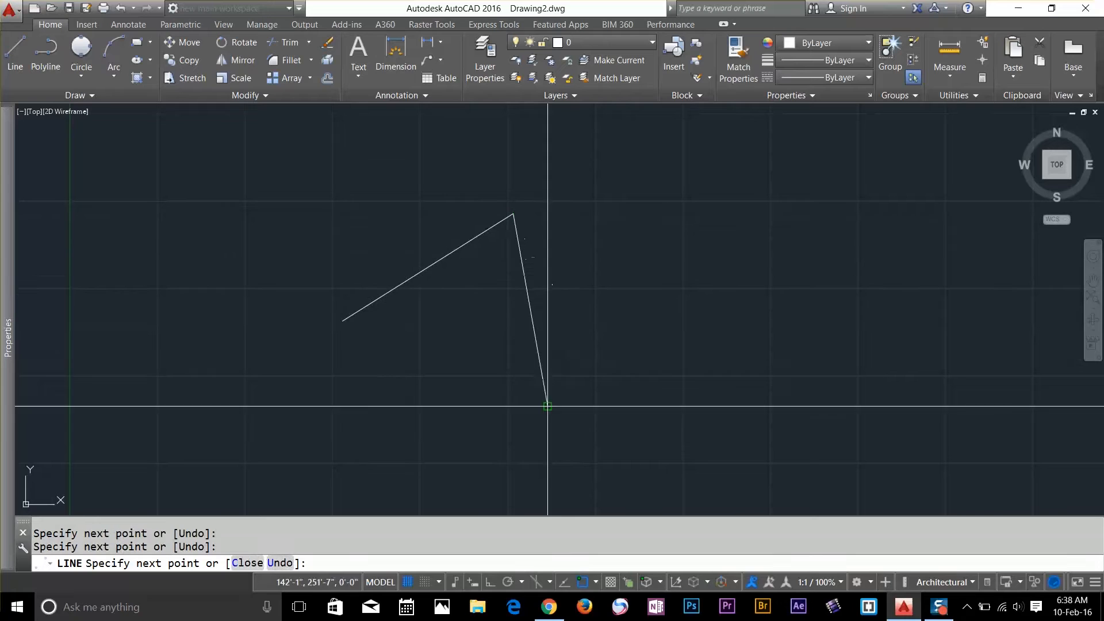
{"action": "left_click", "coordinate": [343, 321]}
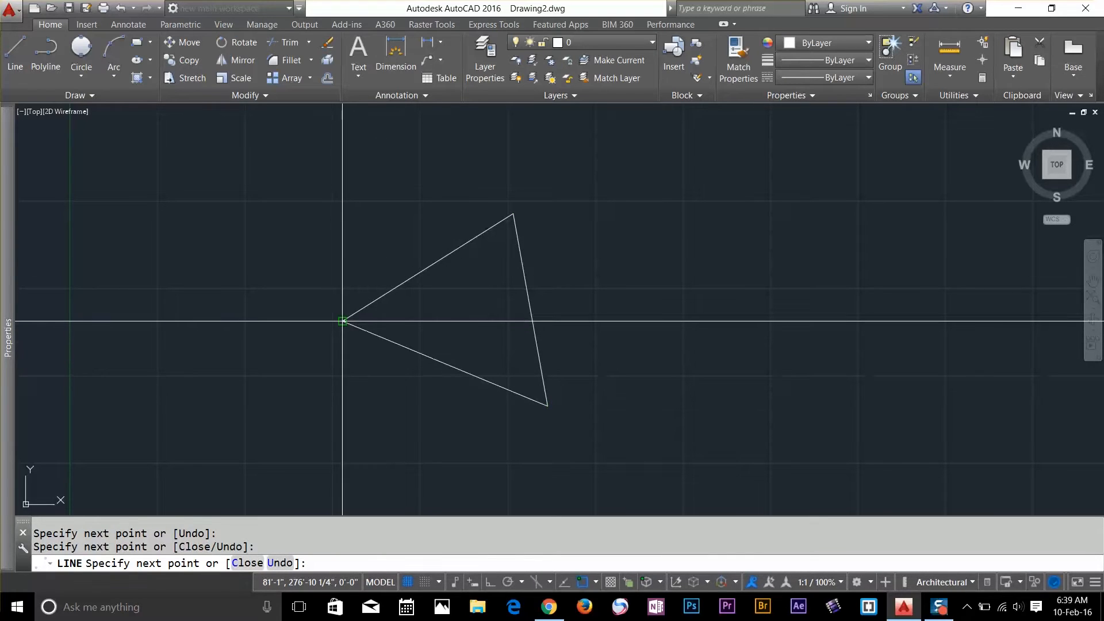
{"action": "key", "text": "Return"}
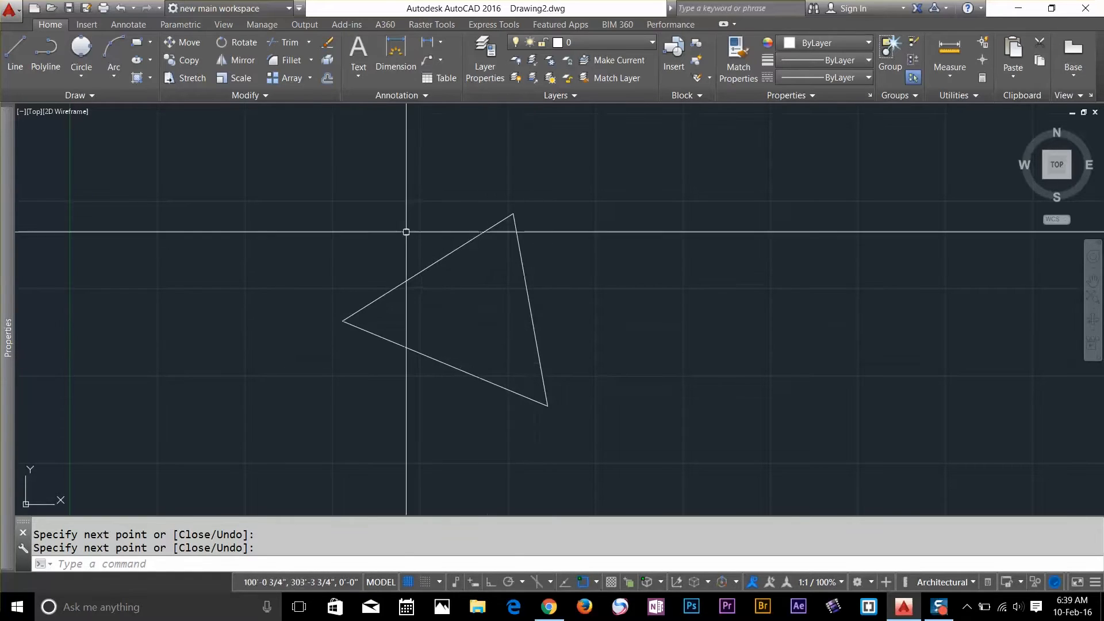
Draw a Tan, Tan, Tan circle inside the triangle, tangent to all three of its sides.
{"action": "left_click", "coordinate": [80, 80]}
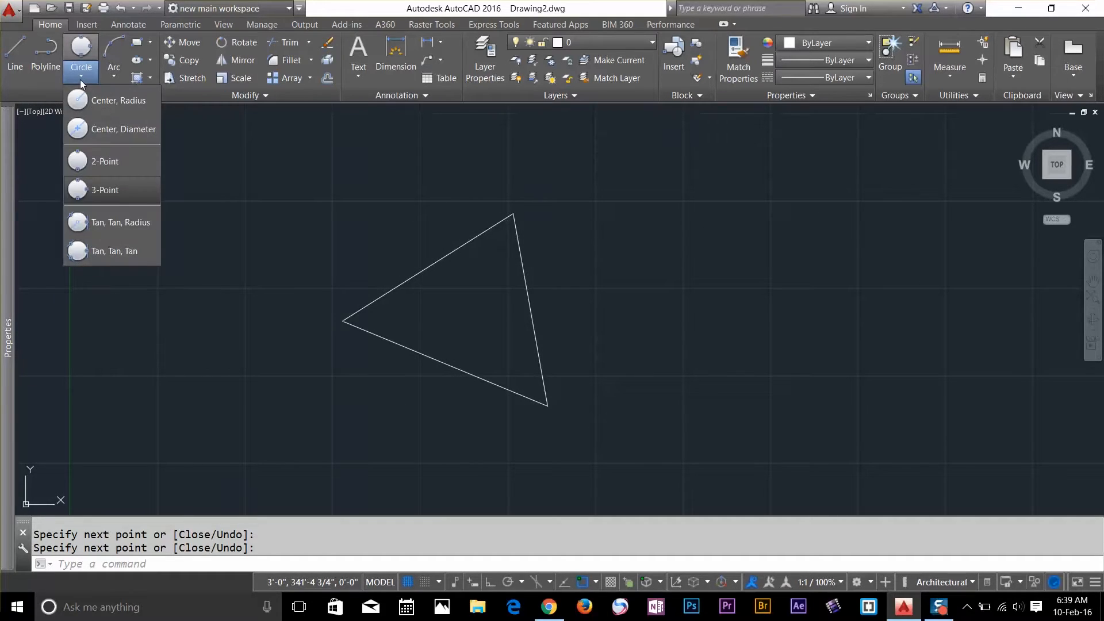
{"action": "left_click", "coordinate": [123, 250]}
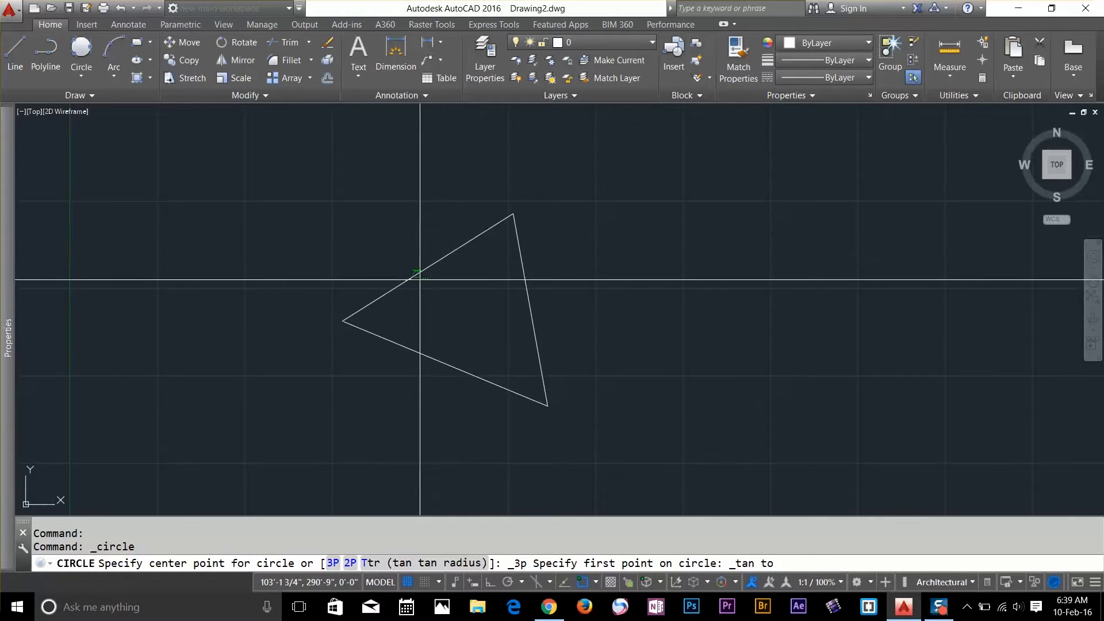
{"action": "left_click", "coordinate": [387, 295]}
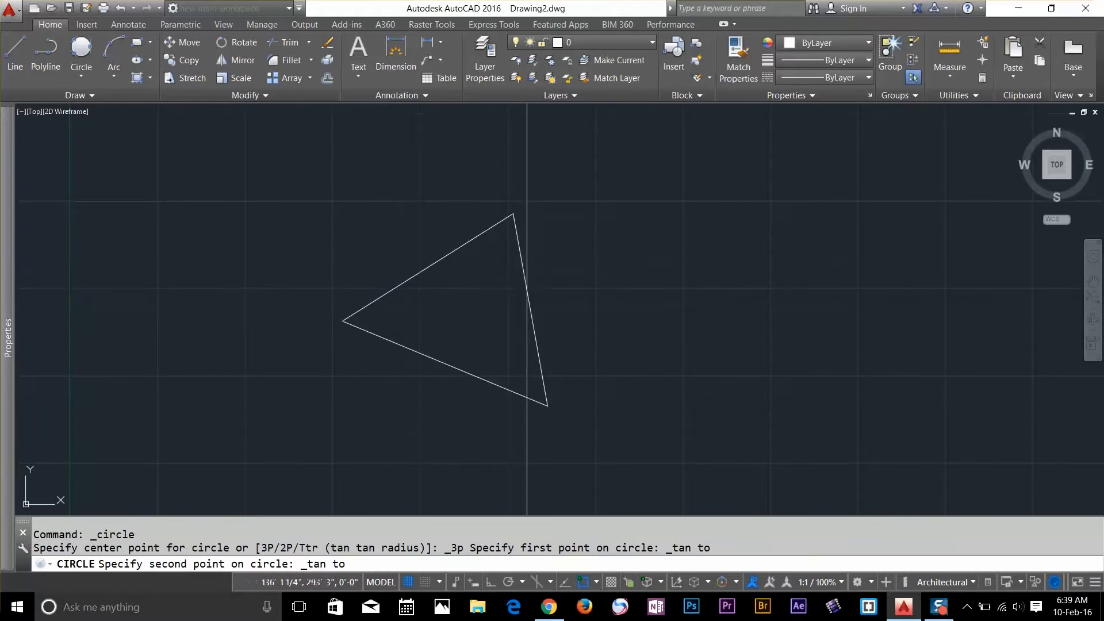
{"action": "left_click", "coordinate": [518, 246]}
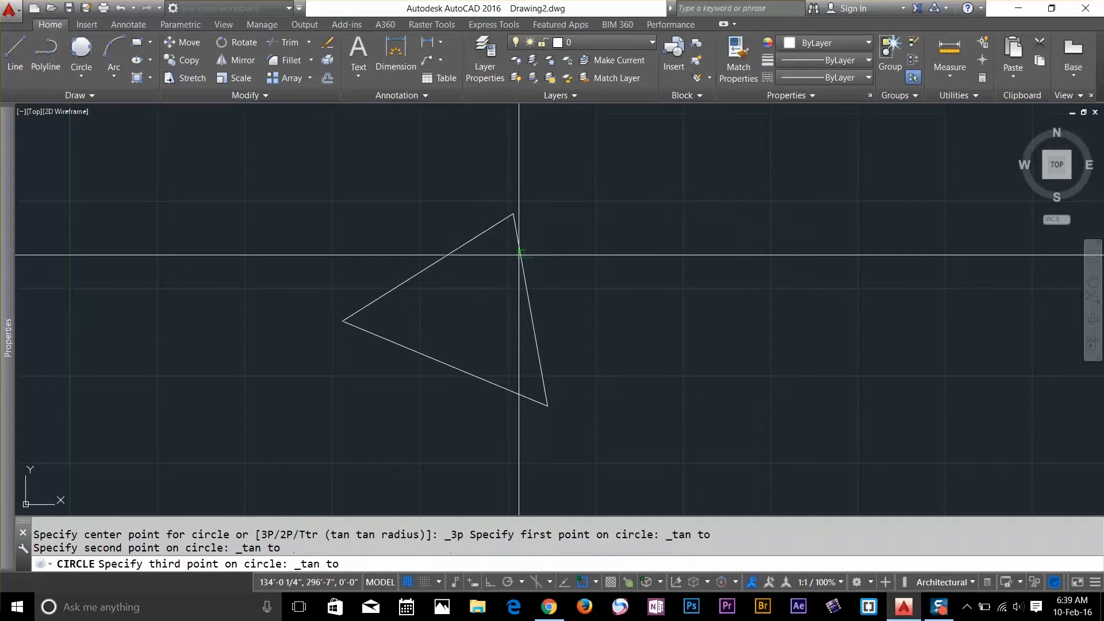
{"action": "left_click", "coordinate": [444, 363]}
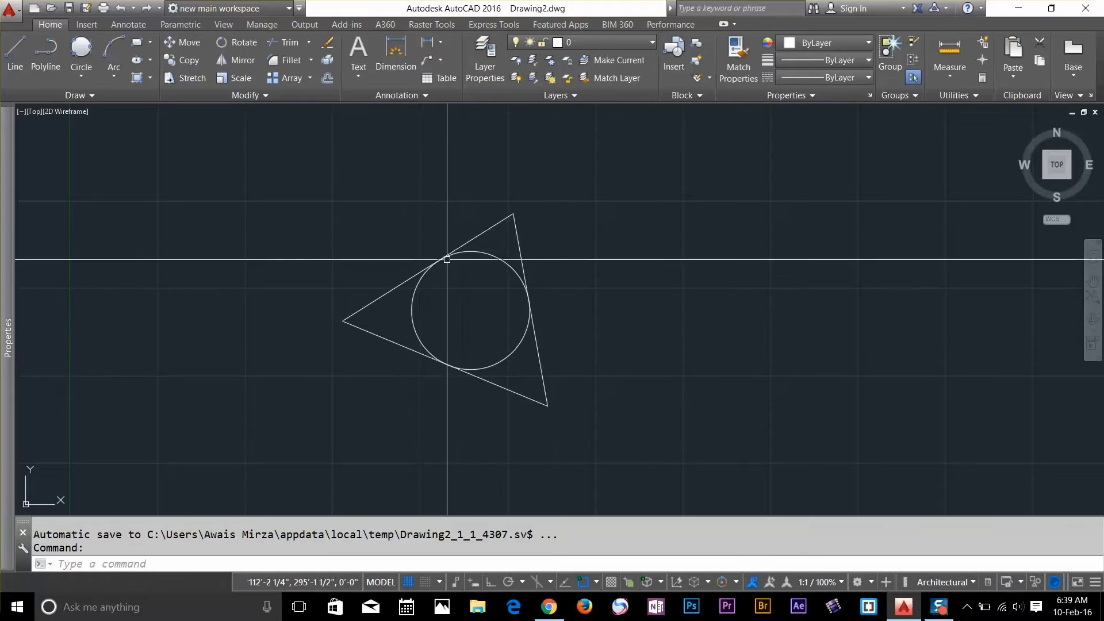
Delete the circle inscribed in the triangle.
{"action": "left_click", "coordinate": [468, 253]}
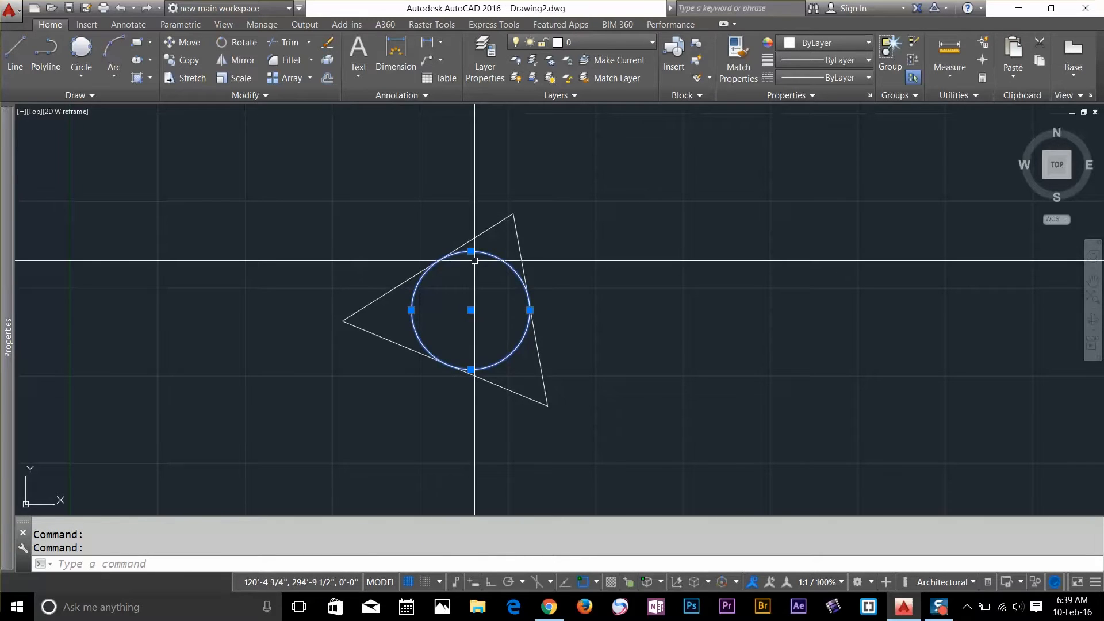
{"action": "left_click", "coordinate": [81, 73]}
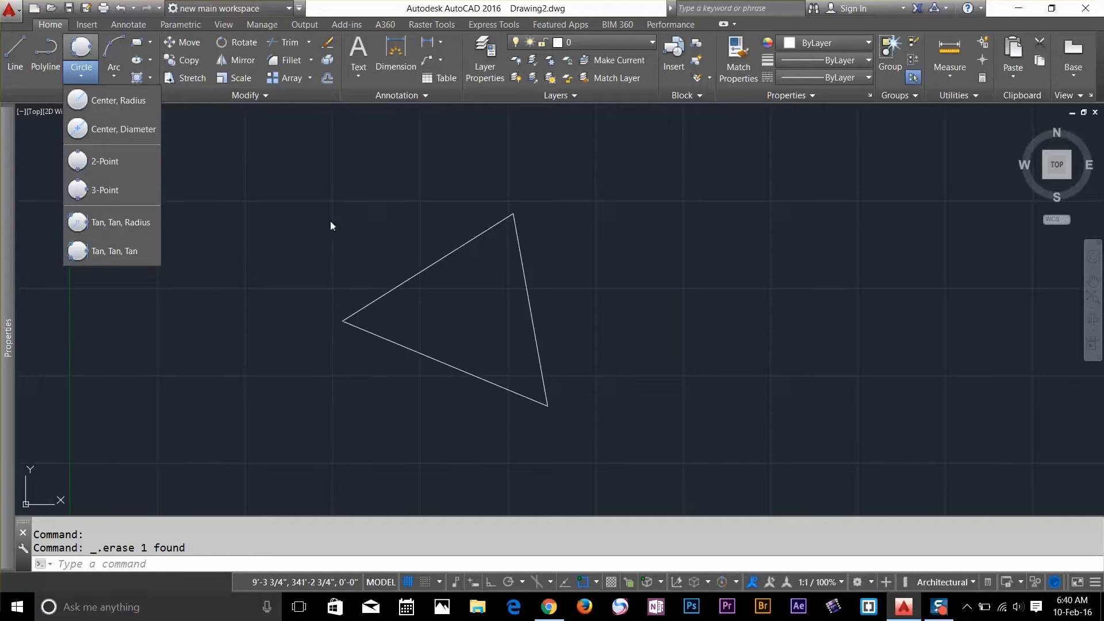
{"action": "left_click", "coordinate": [310, 226]}
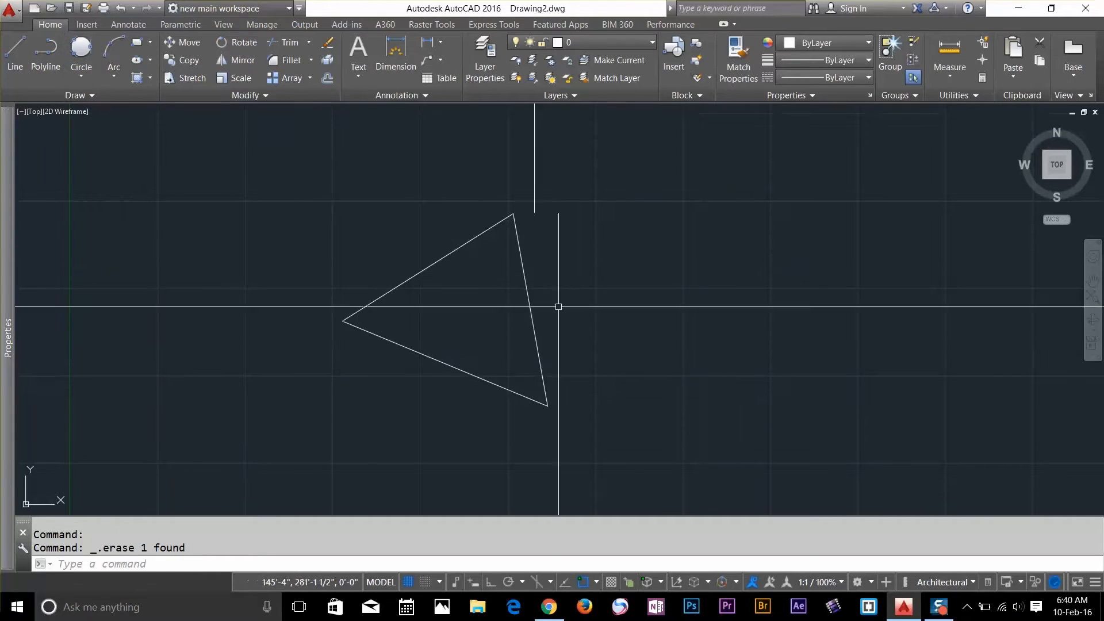
Draw a Center, Radius circle with a radius of about 19'-4" to the upper right of the triangle.
{"action": "left_click", "coordinate": [81, 60]}
{"action": "left_click", "coordinate": [81, 77]}
{"action": "left_click", "coordinate": [81, 97]}
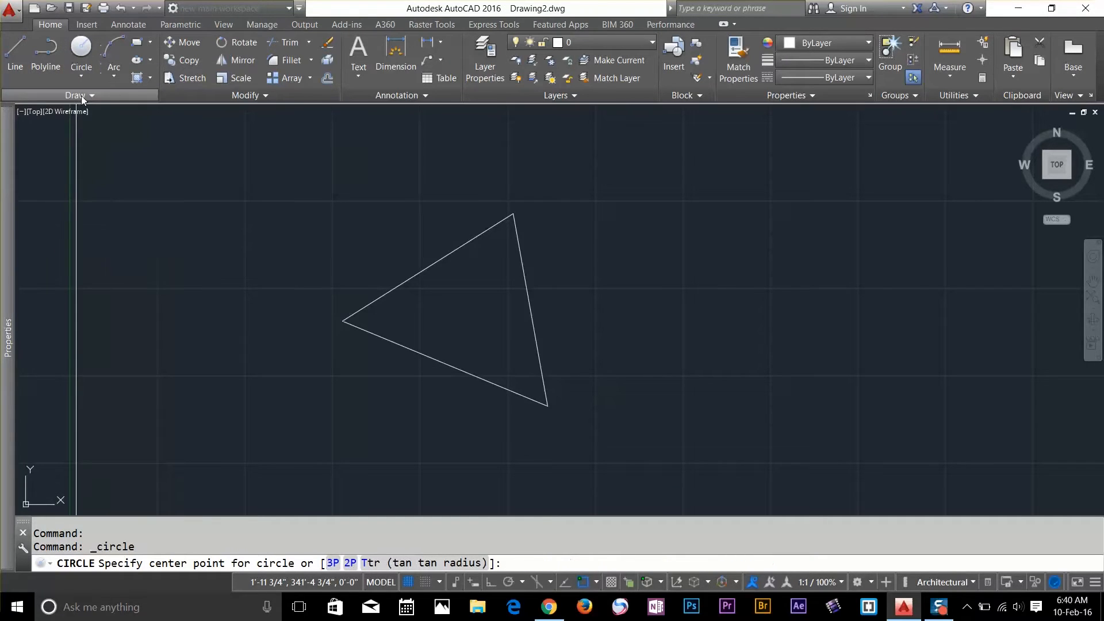
{"action": "left_click", "coordinate": [699, 241]}
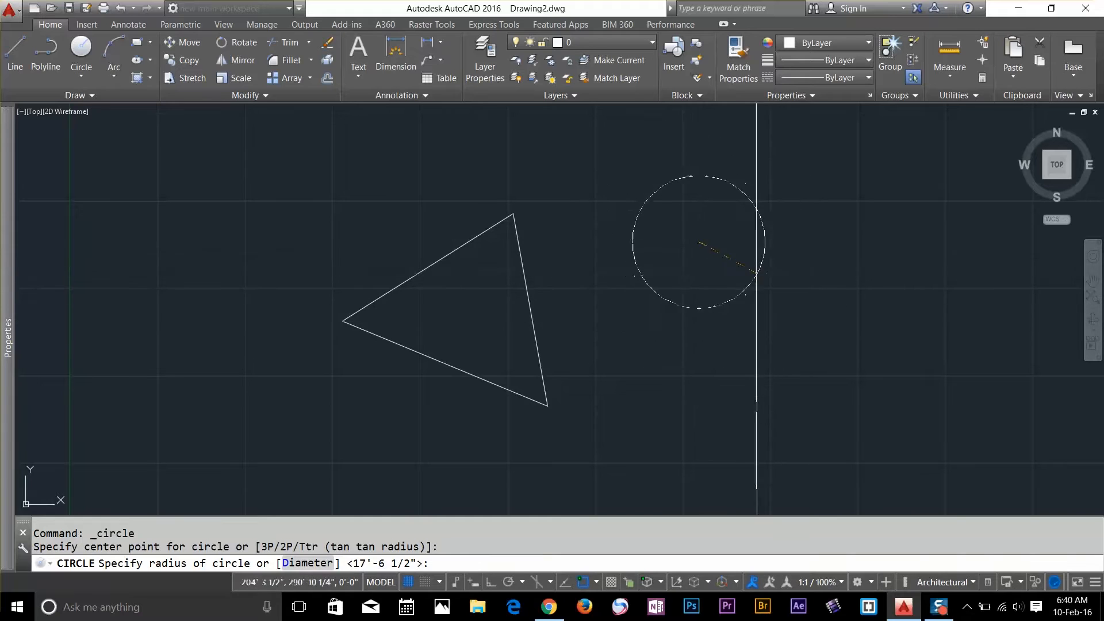
{"action": "left_click", "coordinate": [755, 273]}
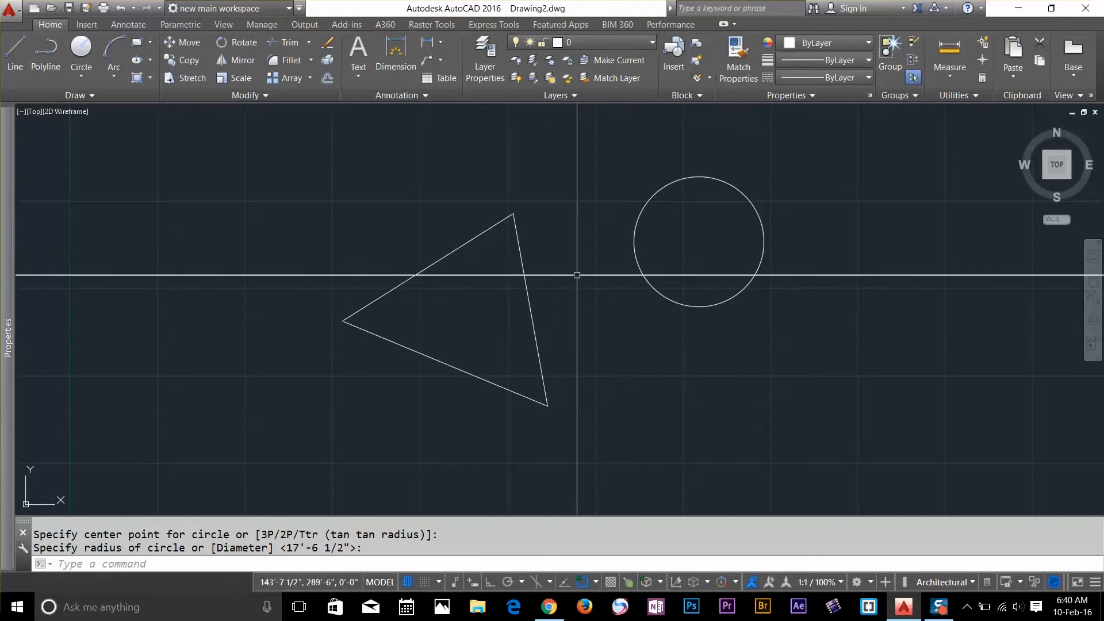
Draw a Tan, Tan, Radius circle tangent to the triangle's right side and the existing circle, with the same radius as that circle.
{"action": "left_click", "coordinate": [79, 76]}
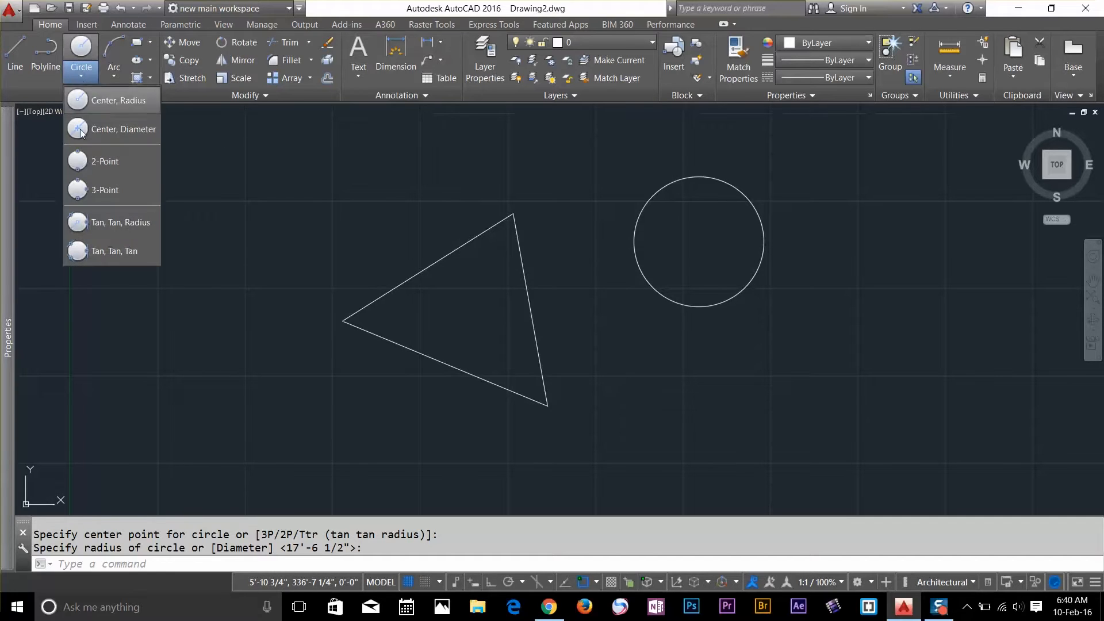
{"action": "left_click", "coordinate": [103, 222]}
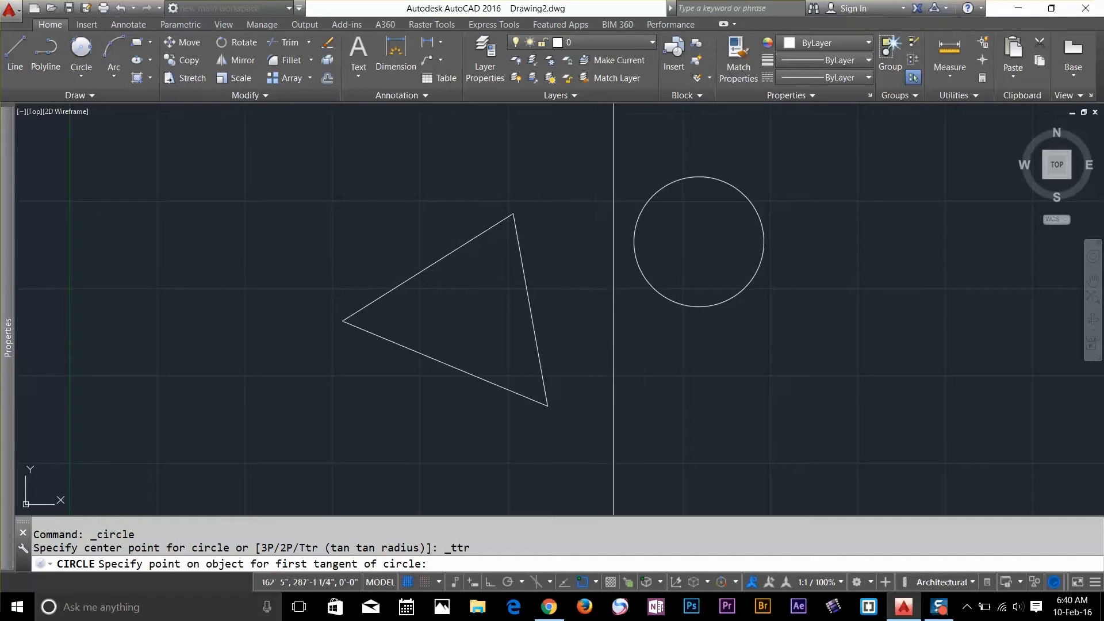
{"action": "left_click", "coordinate": [529, 306]}
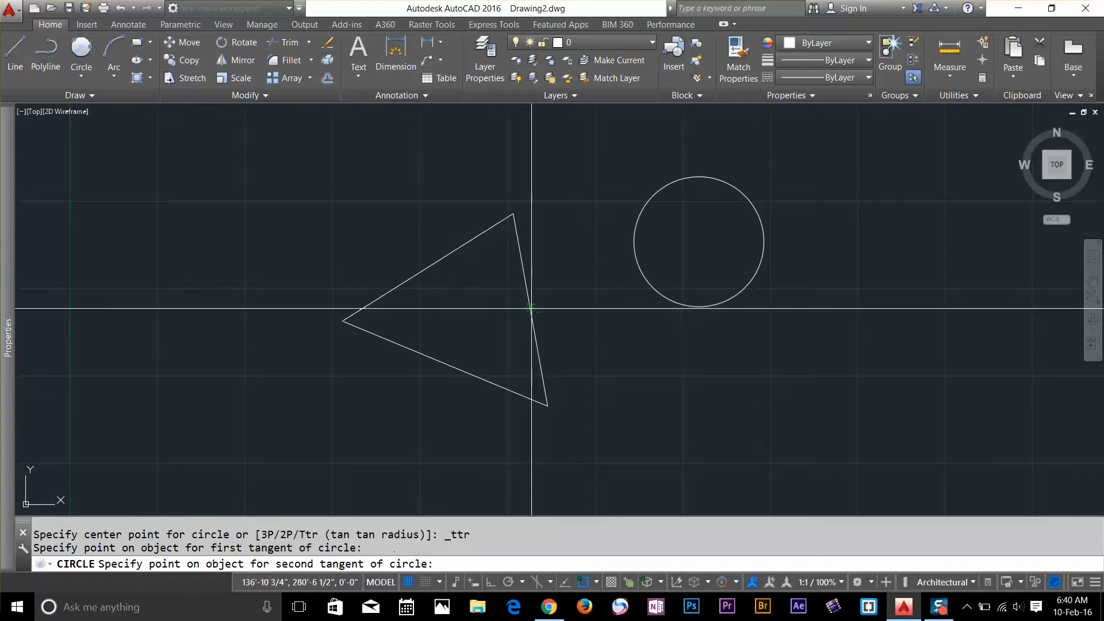
{"action": "left_click", "coordinate": [643, 275]}
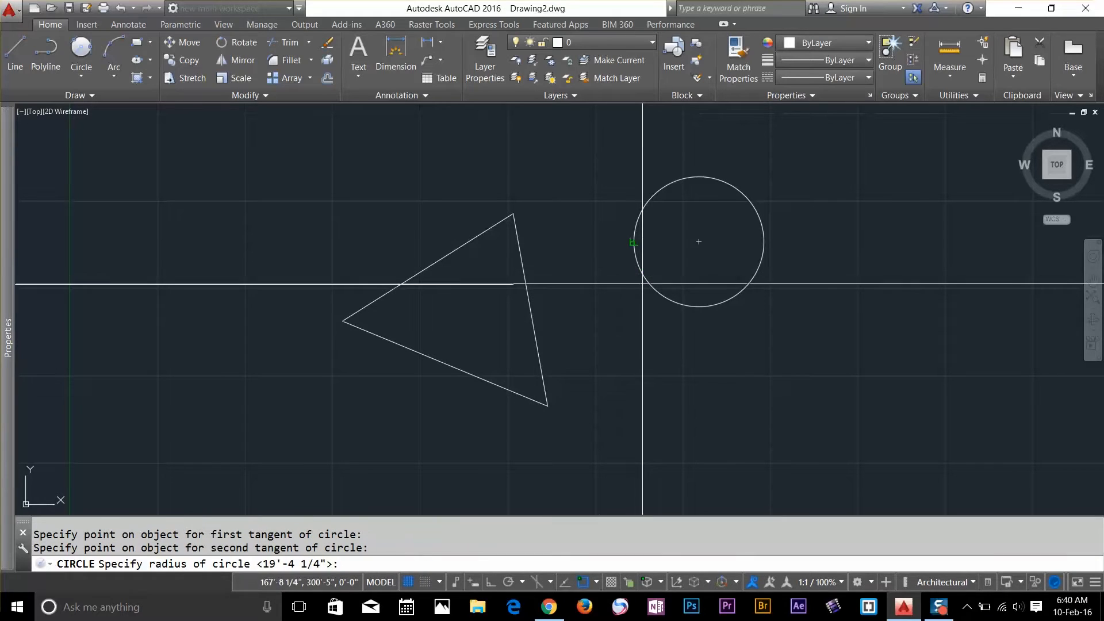
{"action": "left_click", "coordinate": [699, 241]}
{"action": "left_click", "coordinate": [701, 250]}
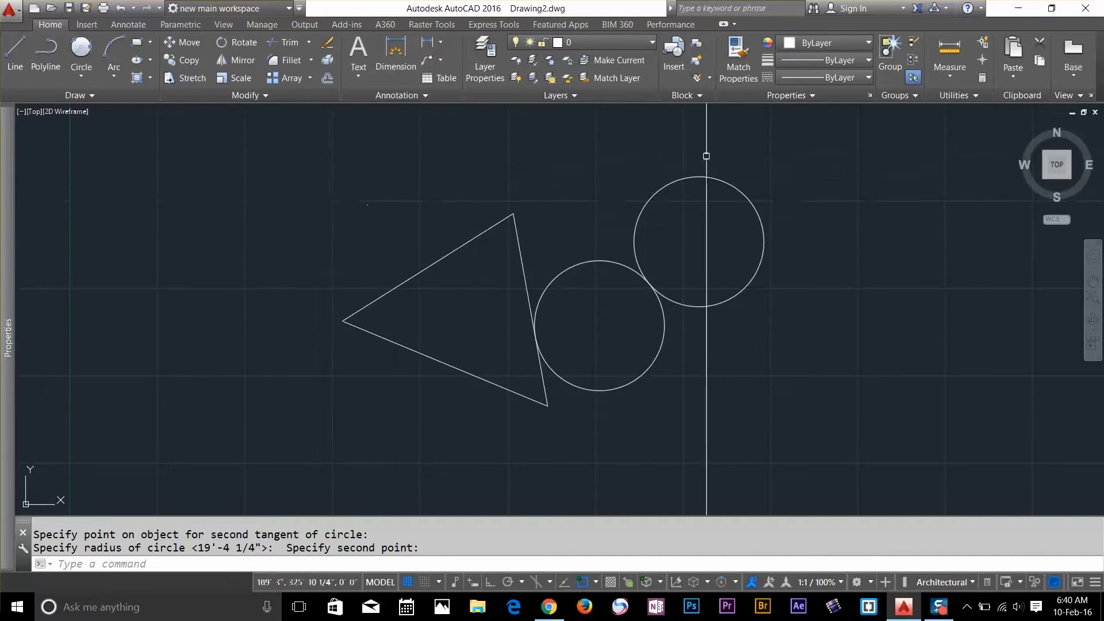
Delete the triangle and both circles from the drawing.
{"action": "left_click", "coordinate": [810, 141]}
{"action": "left_click", "coordinate": [303, 436]}
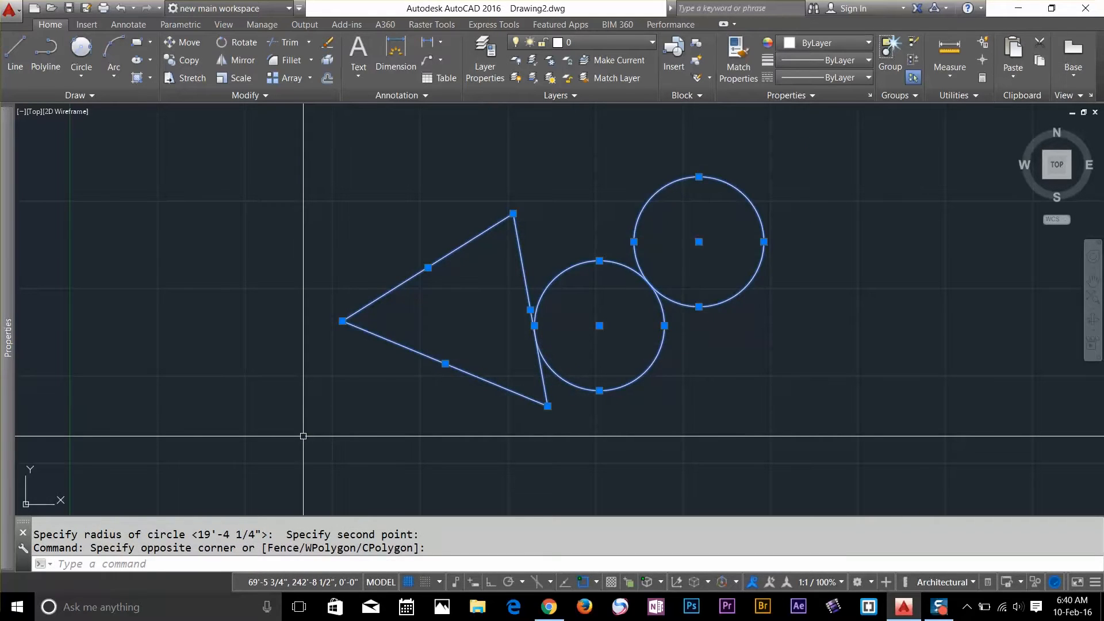
{"action": "key", "text": "Delete"}
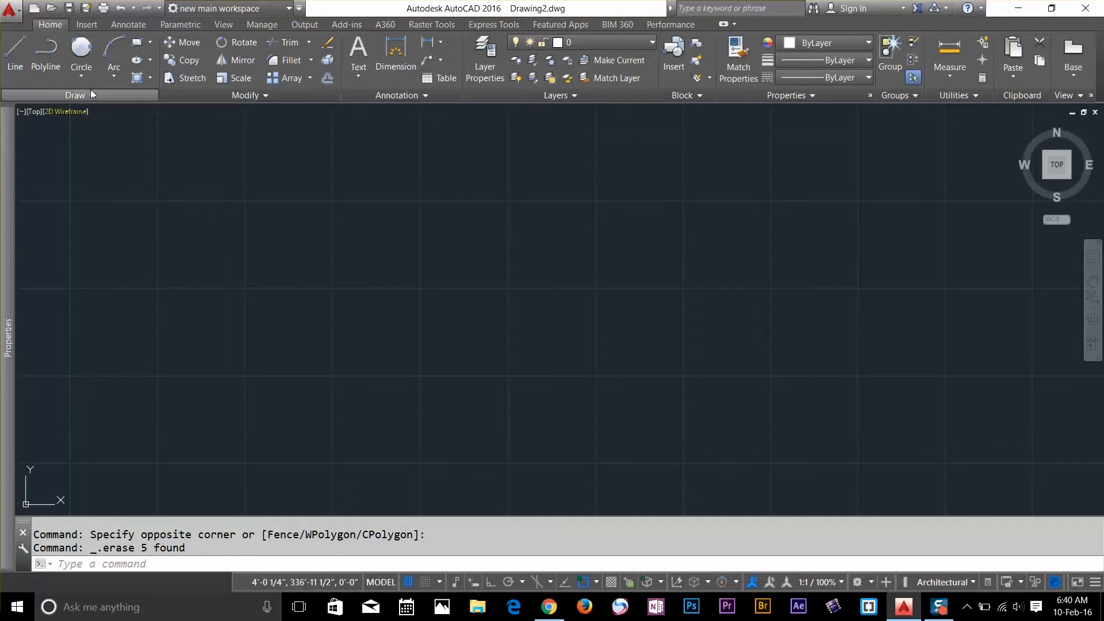
Draw a circle with a radius of about 27'-0" through three freely picked points, using the Circle command's 3P option.
{"action": "left_click", "coordinate": [81, 75]}
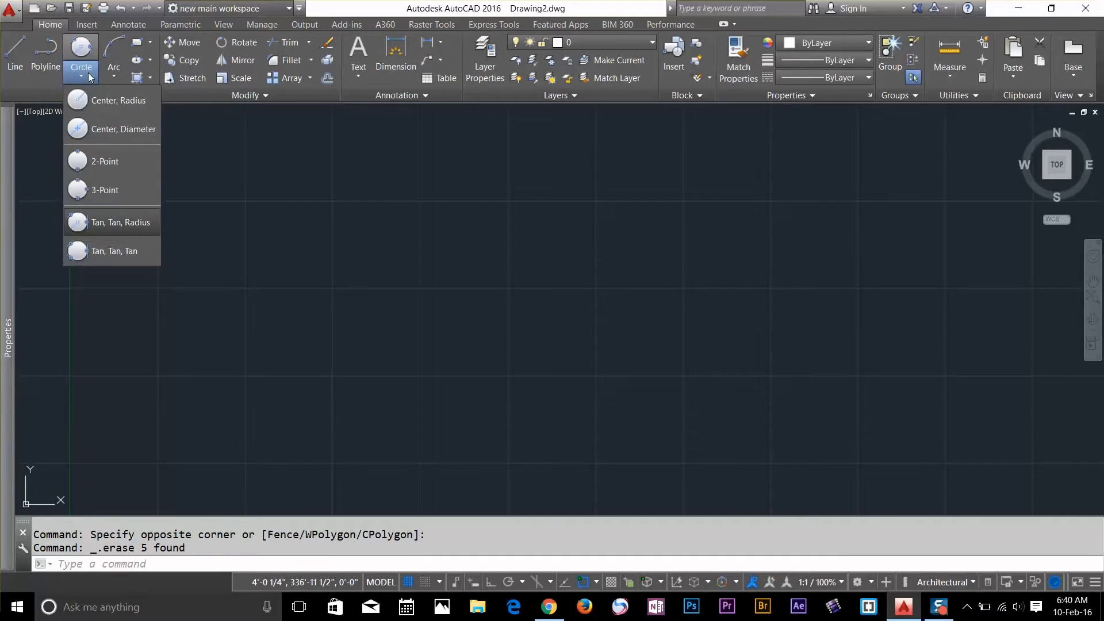
{"action": "left_click", "coordinate": [111, 104]}
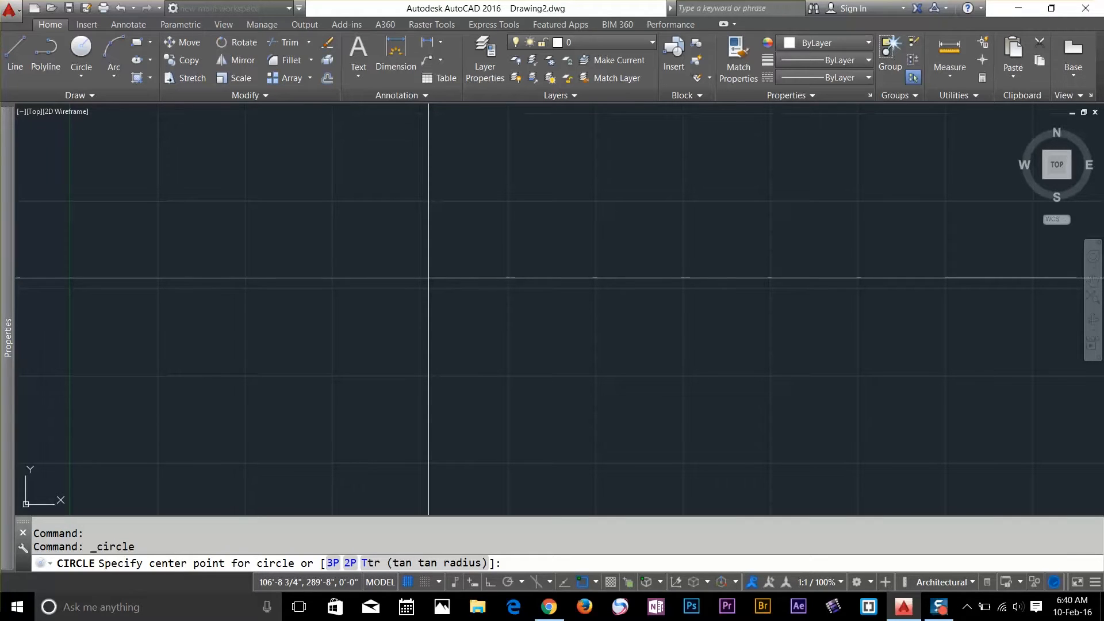
{"action": "left_click", "coordinate": [88, 76]}
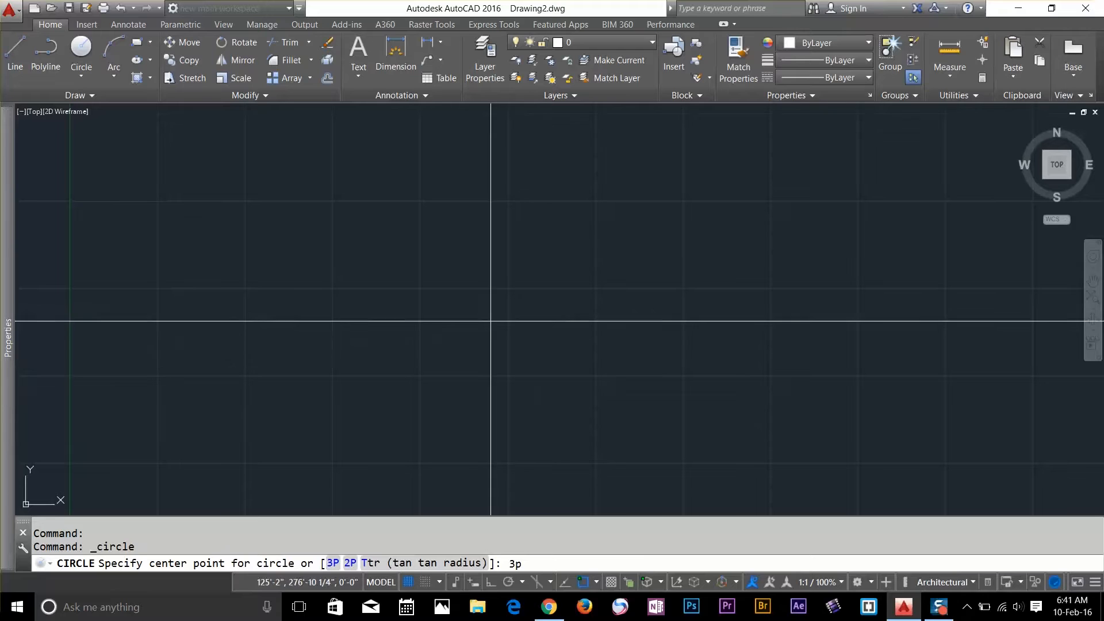
{"action": "key", "text": "Return"}
{"action": "left_click", "coordinate": [452, 358]}
{"action": "left_click", "coordinate": [538, 244]}
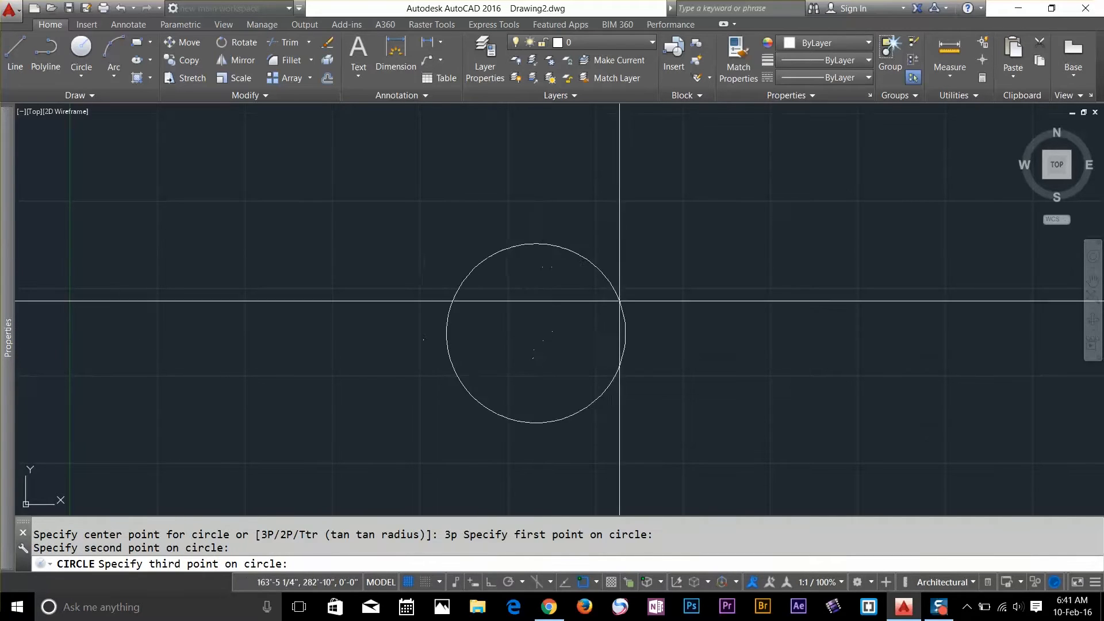
{"action": "left_click", "coordinate": [615, 296]}
Delete the three-point circle from the drawing.
{"action": "left_click", "coordinate": [625, 243]}
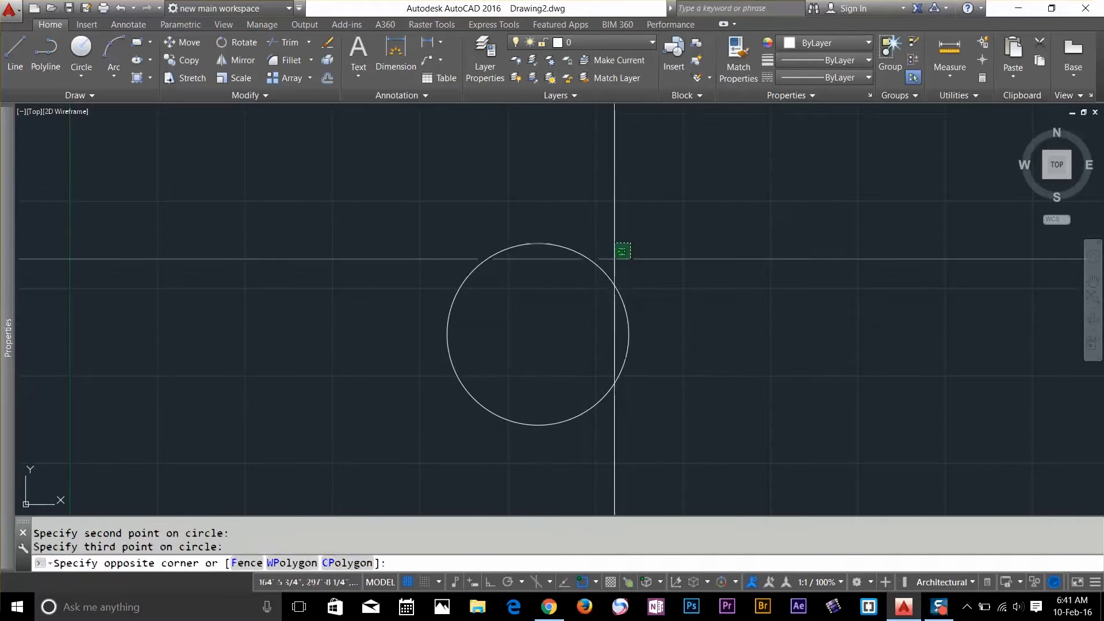
{"action": "left_click", "coordinate": [550, 312]}
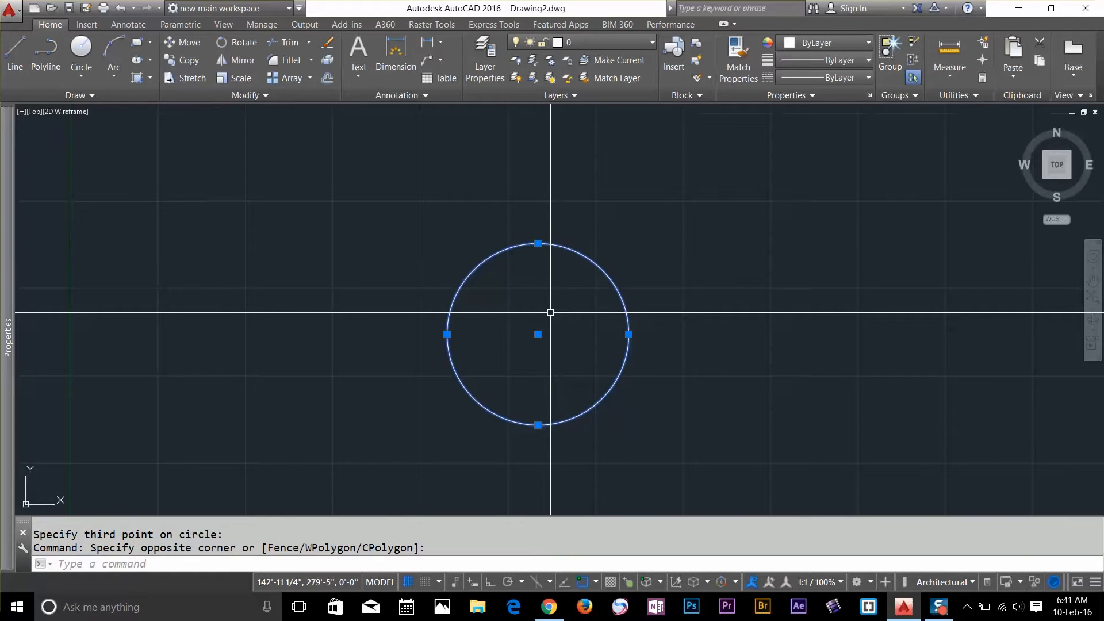
{"action": "key", "text": "Delete"}
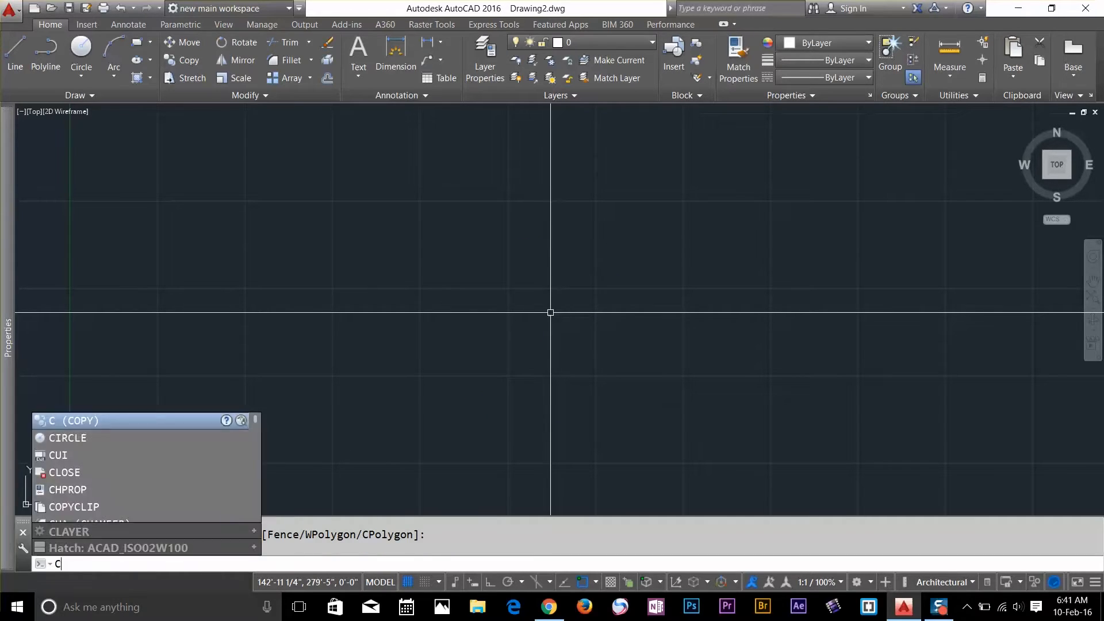
{"action": "key", "text": "Return"}
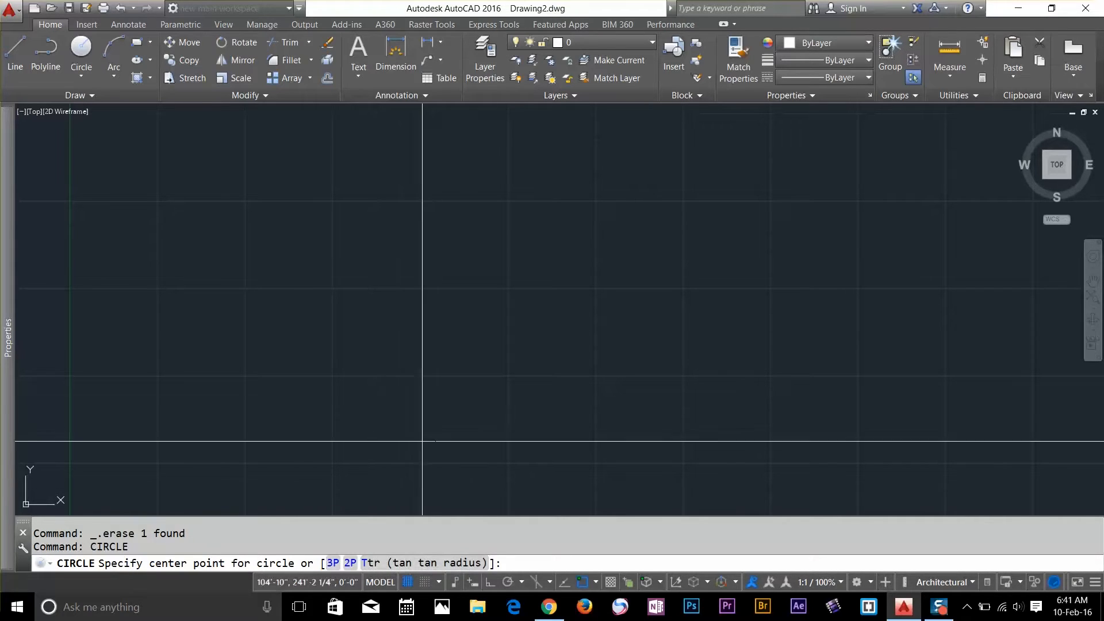
{"action": "type", "text": "t"}
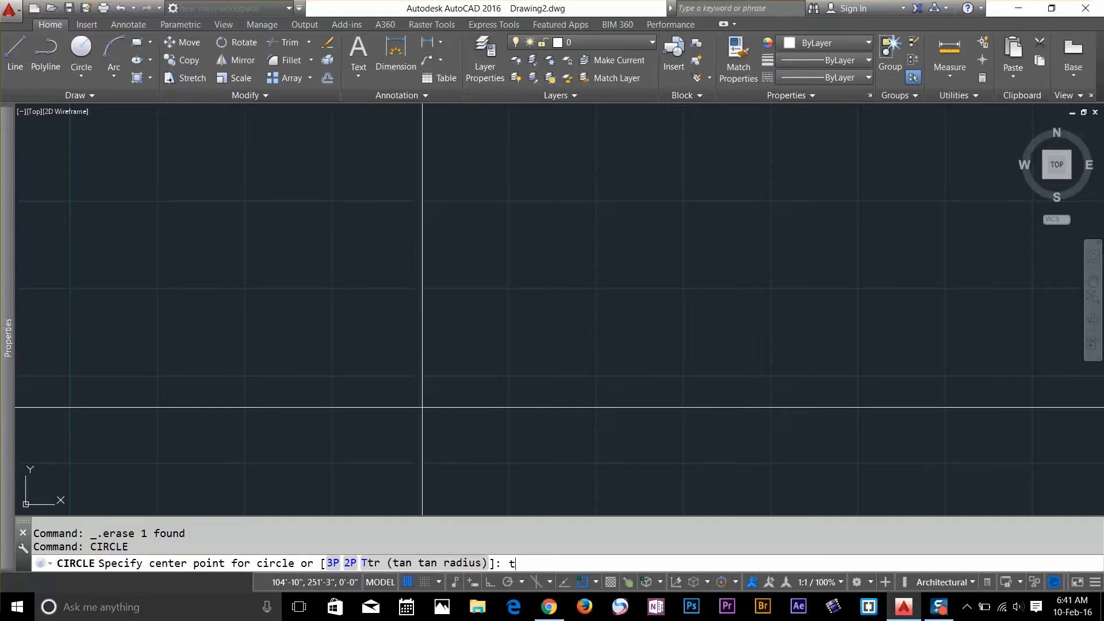
{"action": "key", "text": "Return"}
{"action": "left_click", "coordinate": [554, 243]}
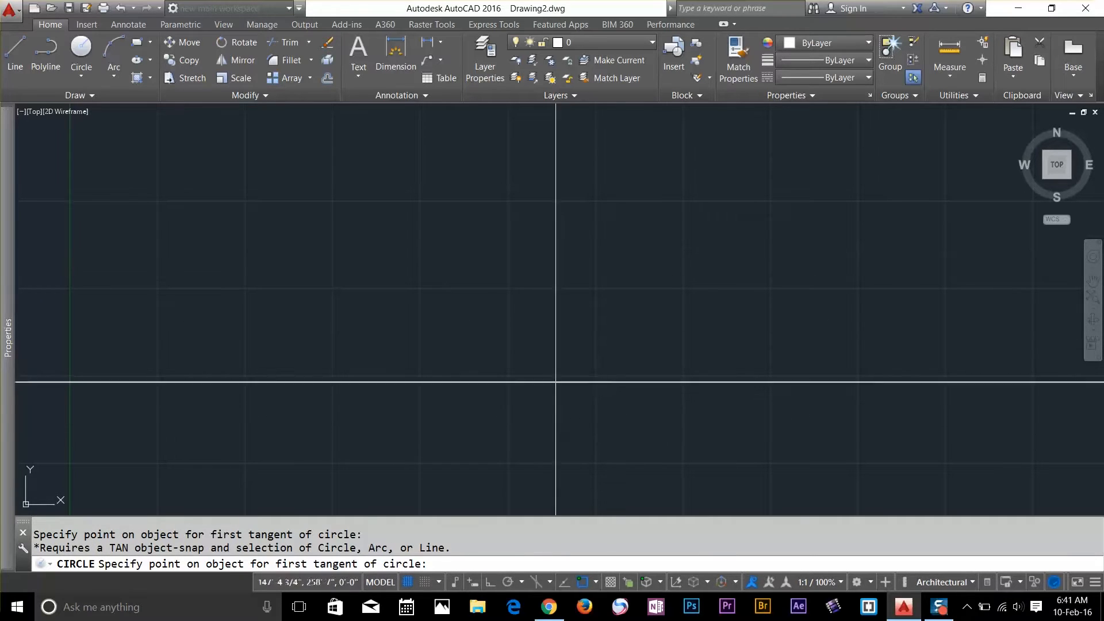
{"action": "left_click", "coordinate": [488, 409]}
{"action": "left_click", "coordinate": [497, 419]}
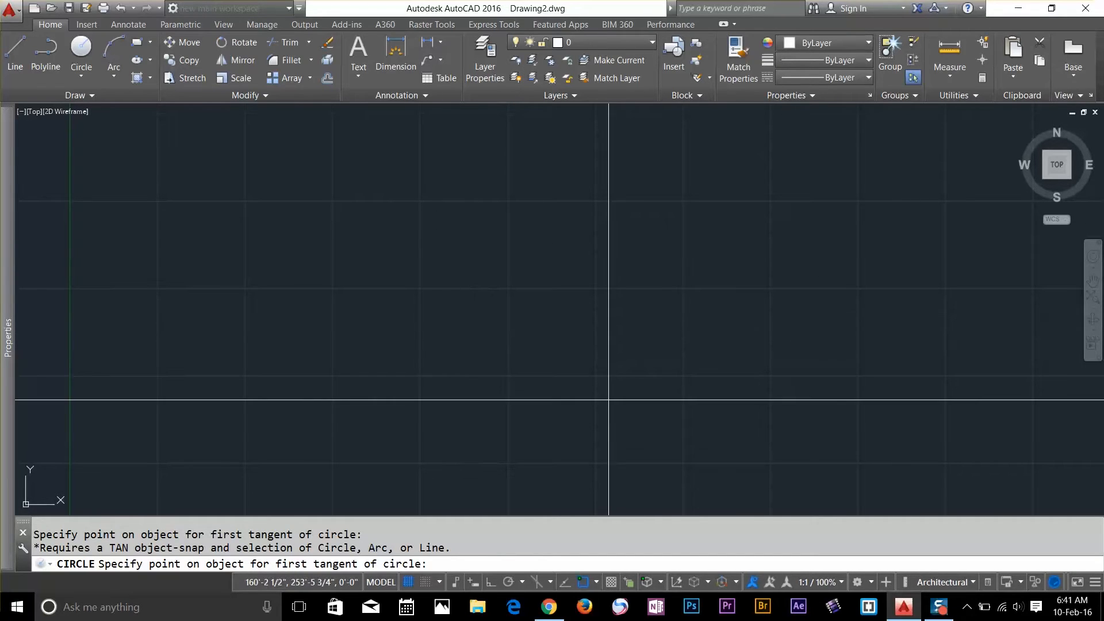
{"action": "key", "text": "Escape"}
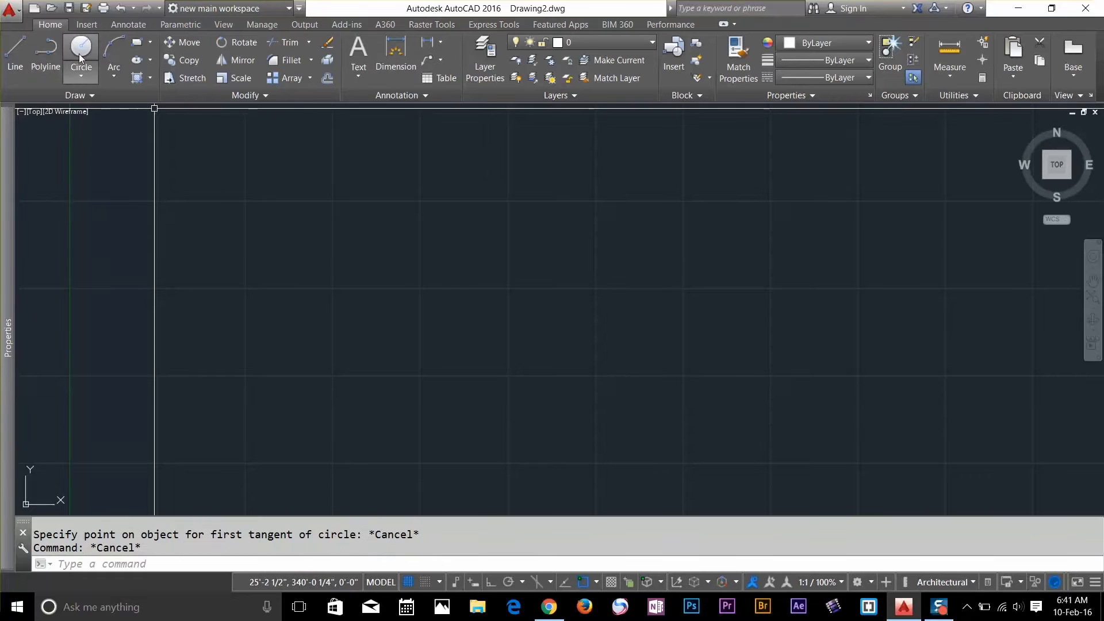
Draw three separate circles, two side by side and one below between them with a radius of about 15'-1".
{"action": "left_click", "coordinate": [80, 50]}
{"action": "left_click", "coordinate": [415, 247]}
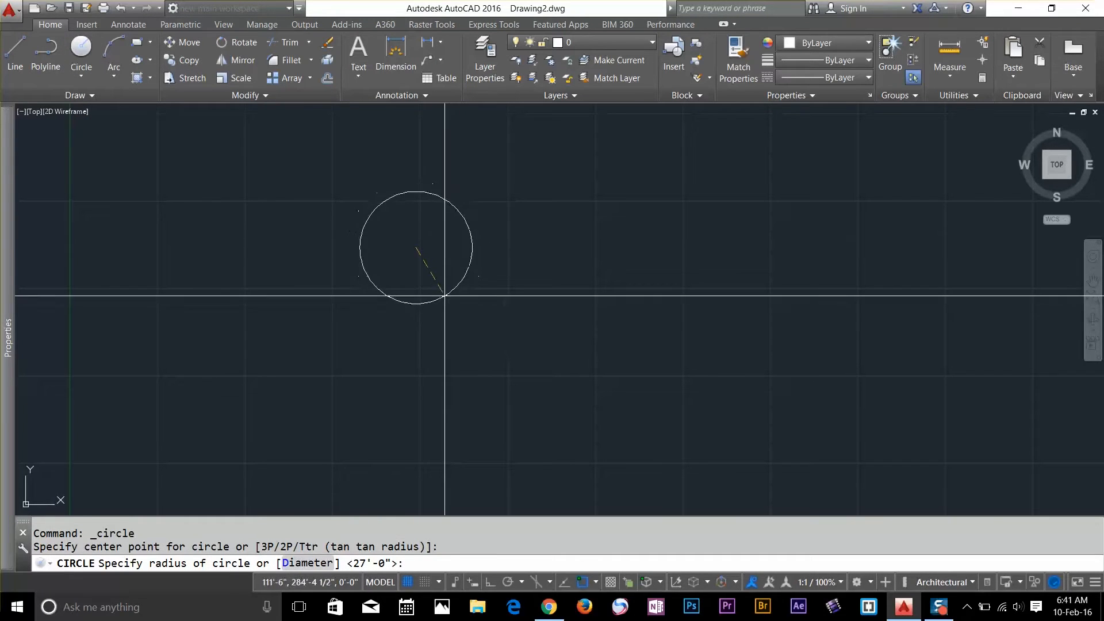
{"action": "left_click", "coordinate": [469, 247]}
{"action": "key", "text": "Return"}
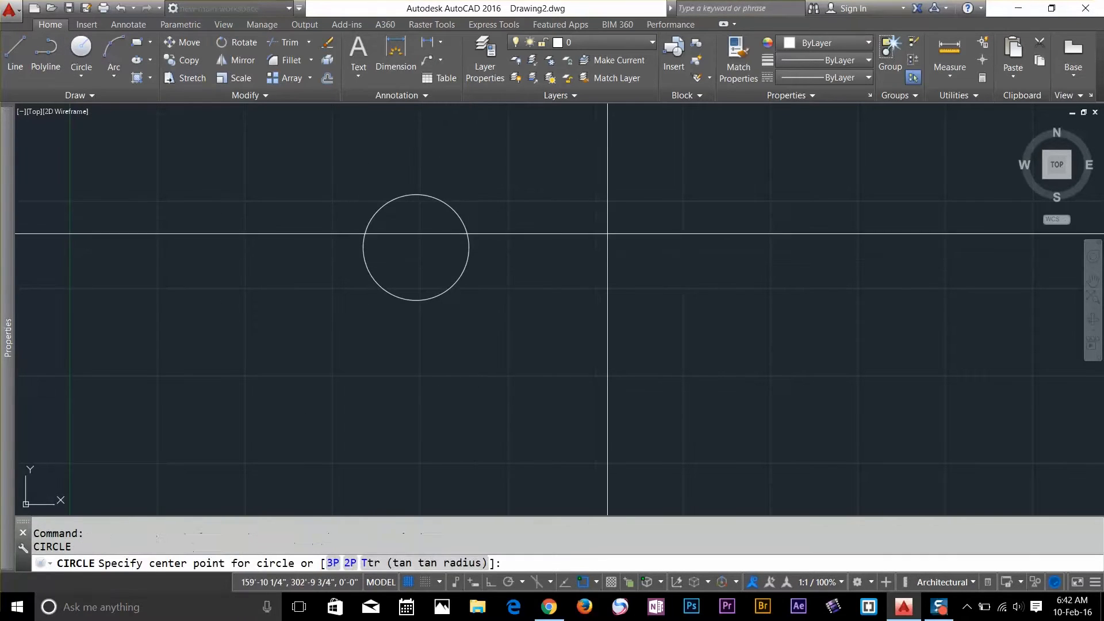
{"action": "left_click", "coordinate": [607, 234]}
{"action": "left_click", "coordinate": [654, 269]}
{"action": "key", "text": "Return"}
{"action": "key", "text": "Return"}
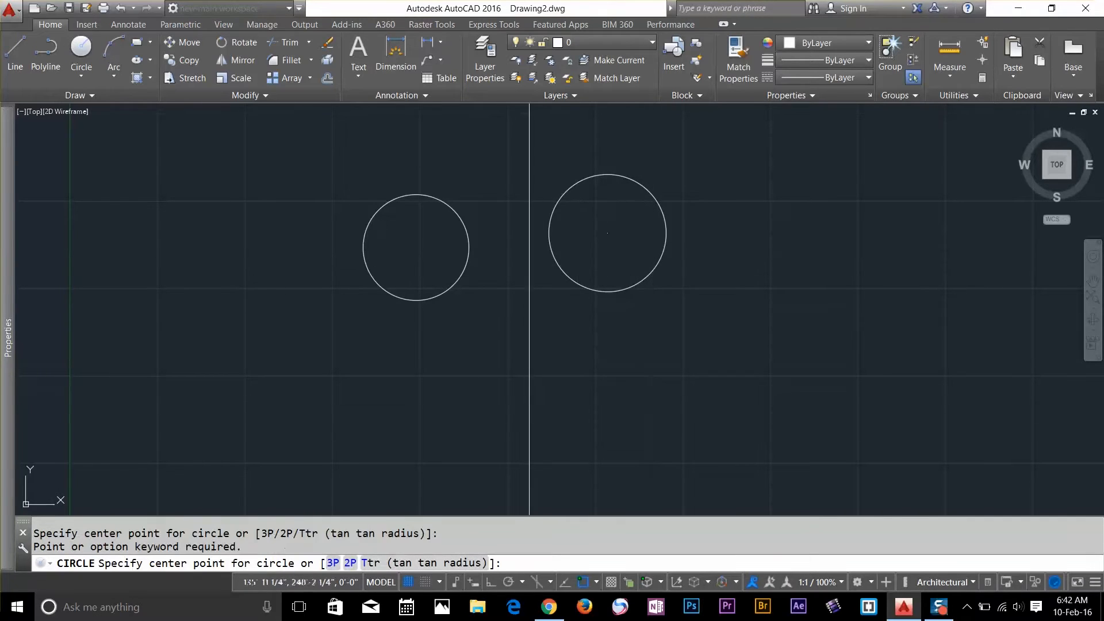
{"action": "left_click", "coordinate": [530, 421]}
{"action": "left_click", "coordinate": [569, 449]}
Draw a circle tangent to the two upper circles with the Ttr option, with the same radius as the lower circle.
{"action": "key", "text": "Return"}
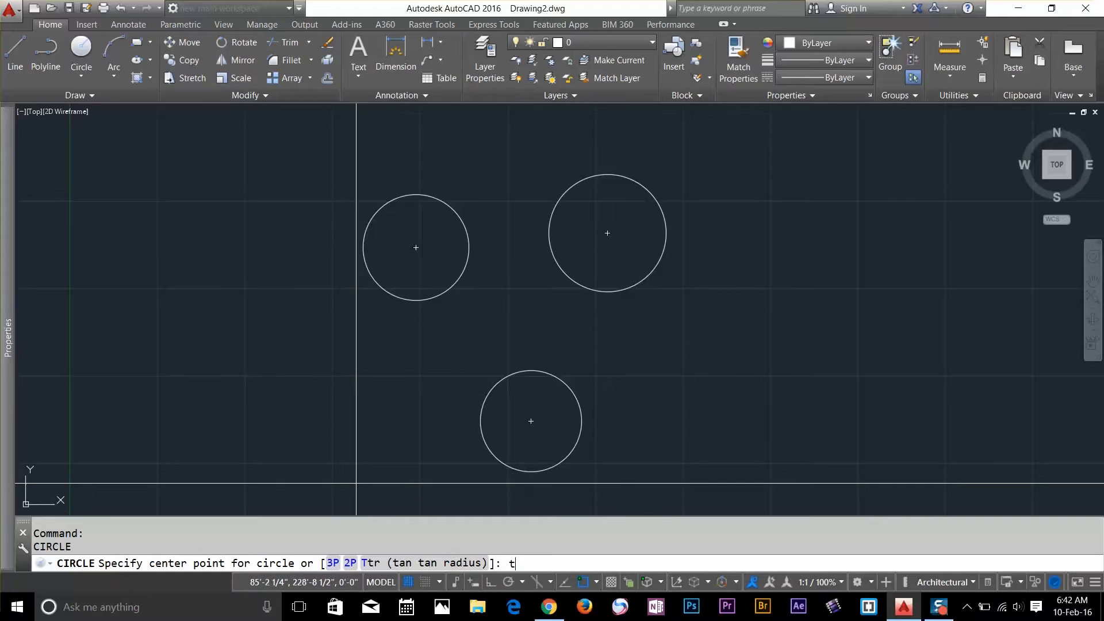
{"action": "key", "text": "Return"}
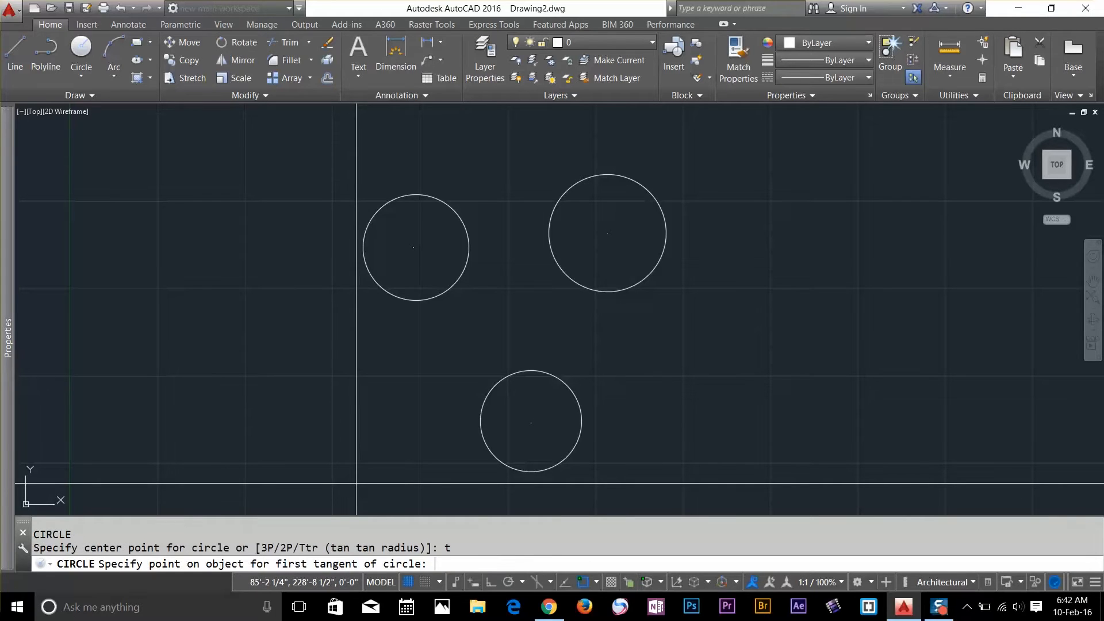
{"action": "left_click", "coordinate": [453, 285]}
{"action": "left_click", "coordinate": [565, 271]}
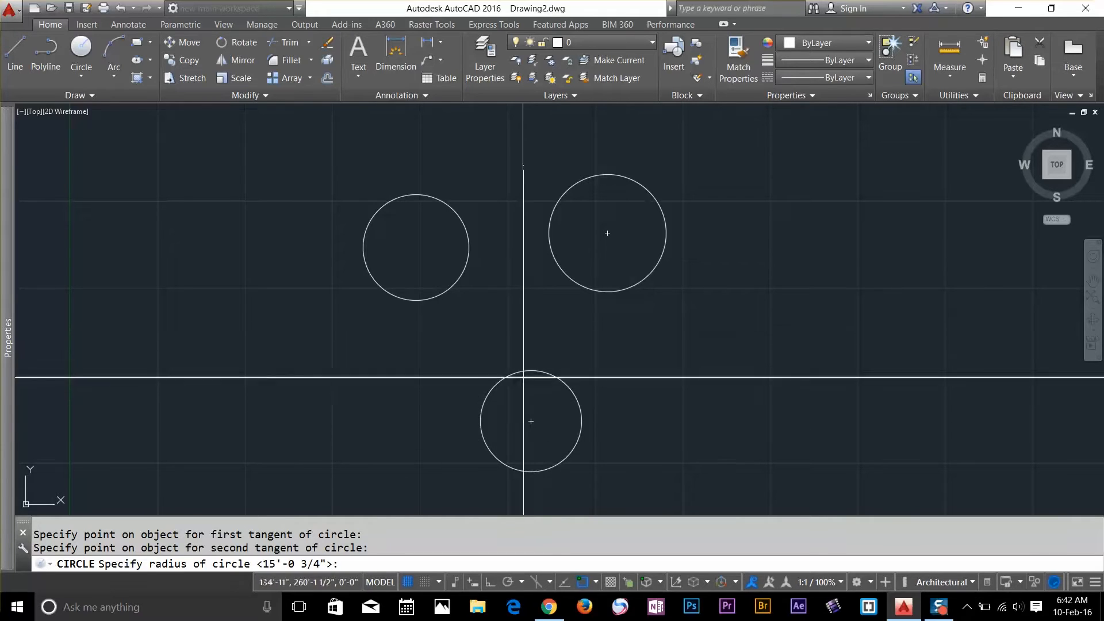
{"action": "left_click", "coordinate": [580, 415]}
{"action": "left_click", "coordinate": [582, 432]}
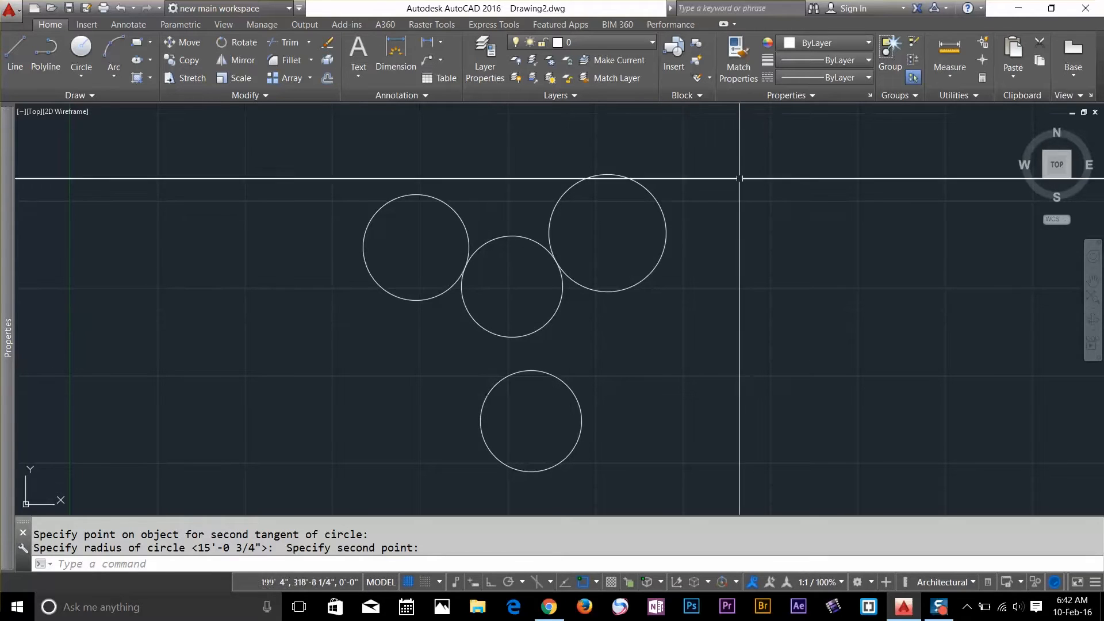
{"action": "left_click", "coordinate": [747, 155]}
{"action": "left_click", "coordinate": [330, 488]}
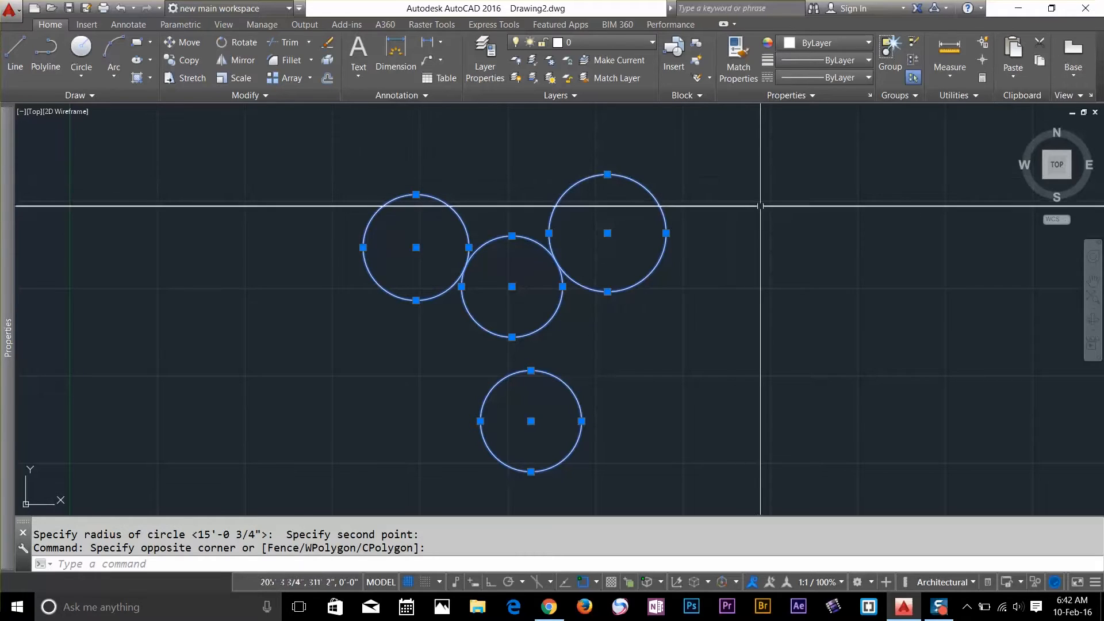
{"action": "key", "text": "Escape"}
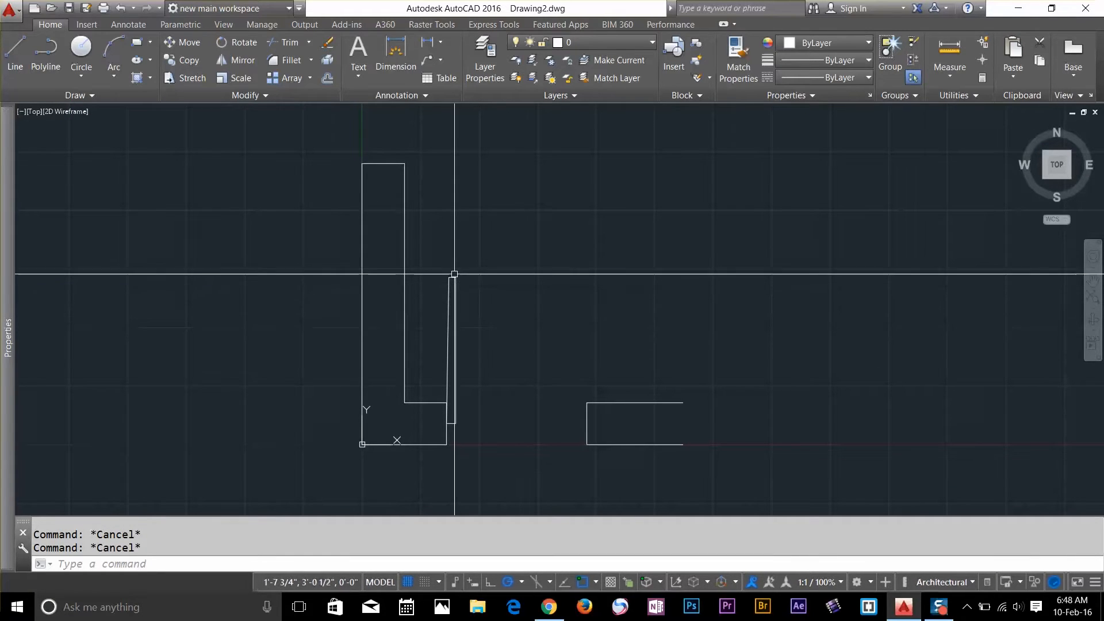
{"action": "left_click", "coordinate": [115, 80]}
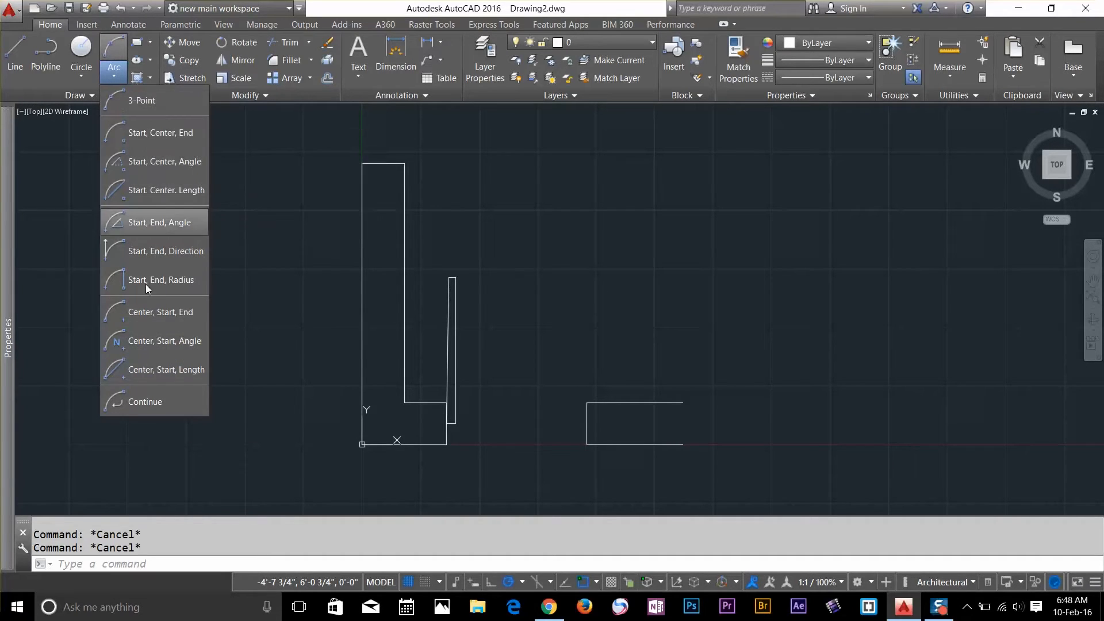
{"action": "left_click", "coordinate": [146, 101]}
{"action": "key", "text": "Escape"}
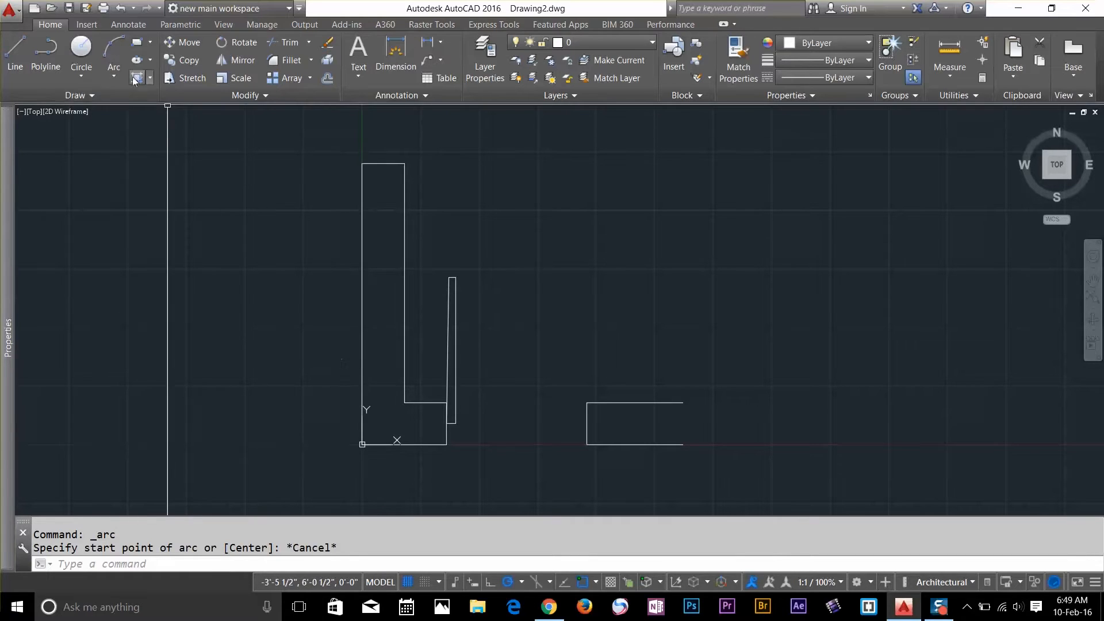
Draw a three-point door-swing arc from the door leaf's upper left corner, through its upper right corner, to the opposite wall's upper corner.
{"action": "left_click", "coordinate": [118, 49]}
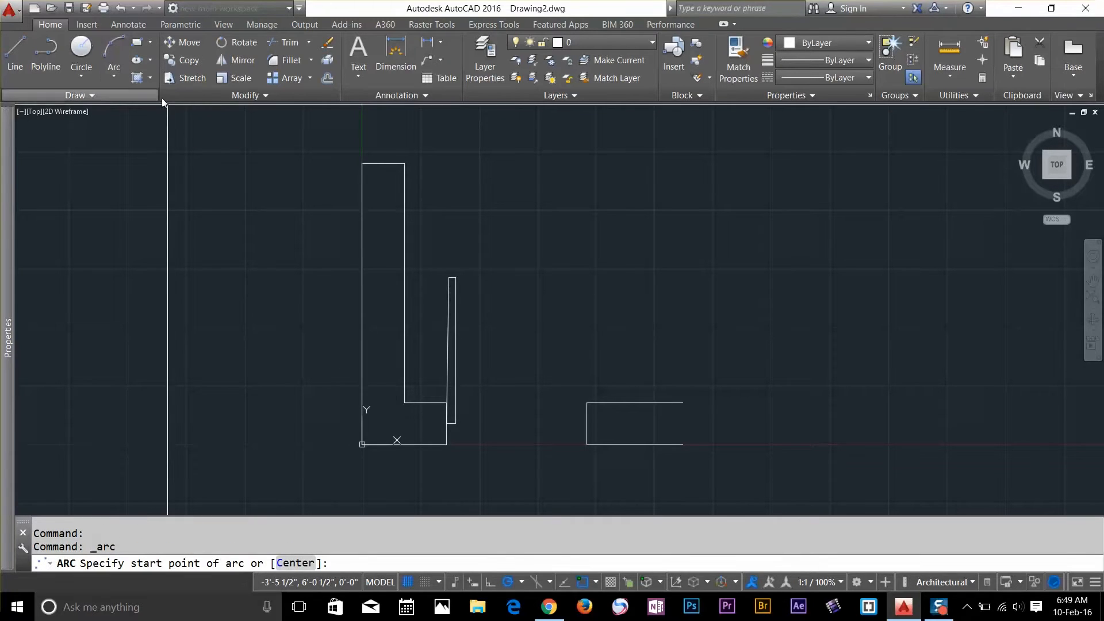
{"action": "scroll", "coordinate": [468, 252], "scroll_direction": "up", "scroll_amount": 2}
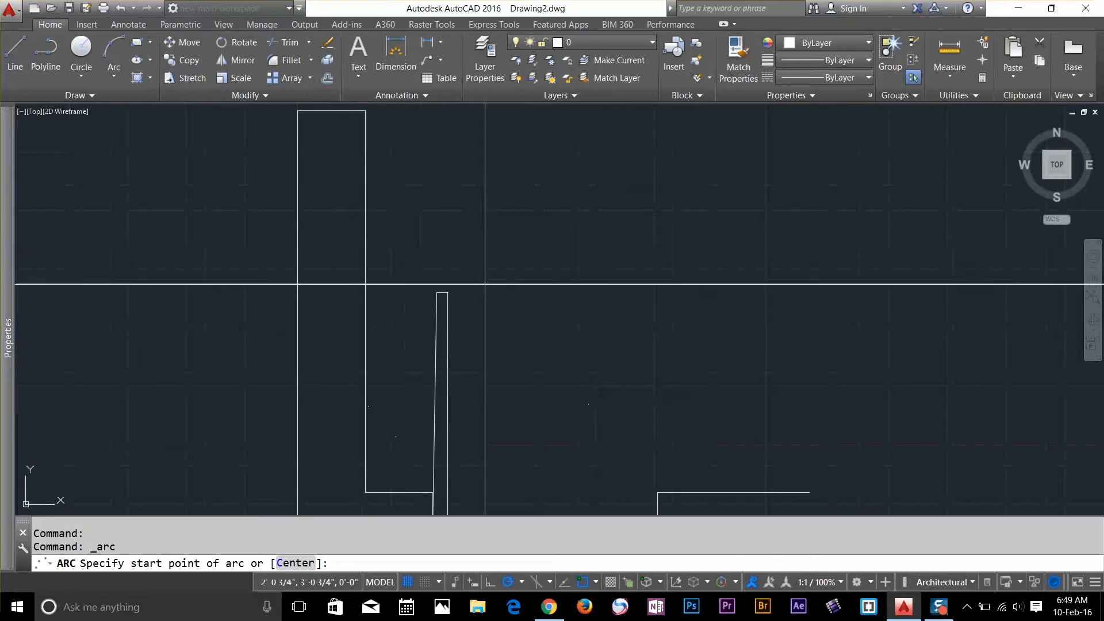
{"action": "middle_click_drag", "start_coordinate": [515, 291], "coordinate": [474, 180]}
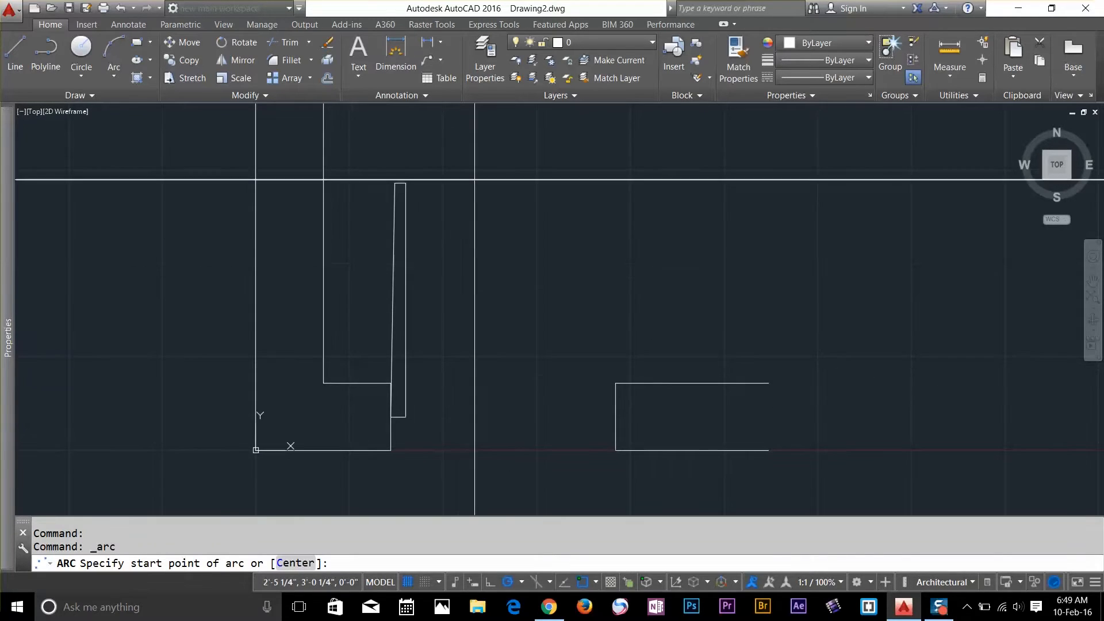
{"action": "left_click", "coordinate": [392, 179]}
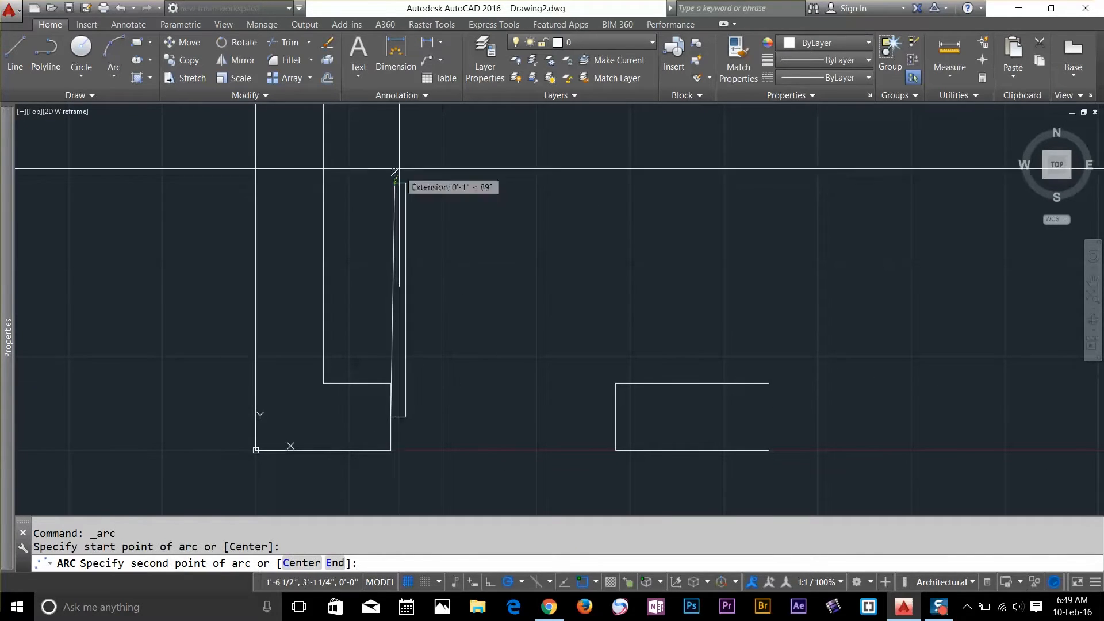
{"action": "left_click", "coordinate": [406, 183]}
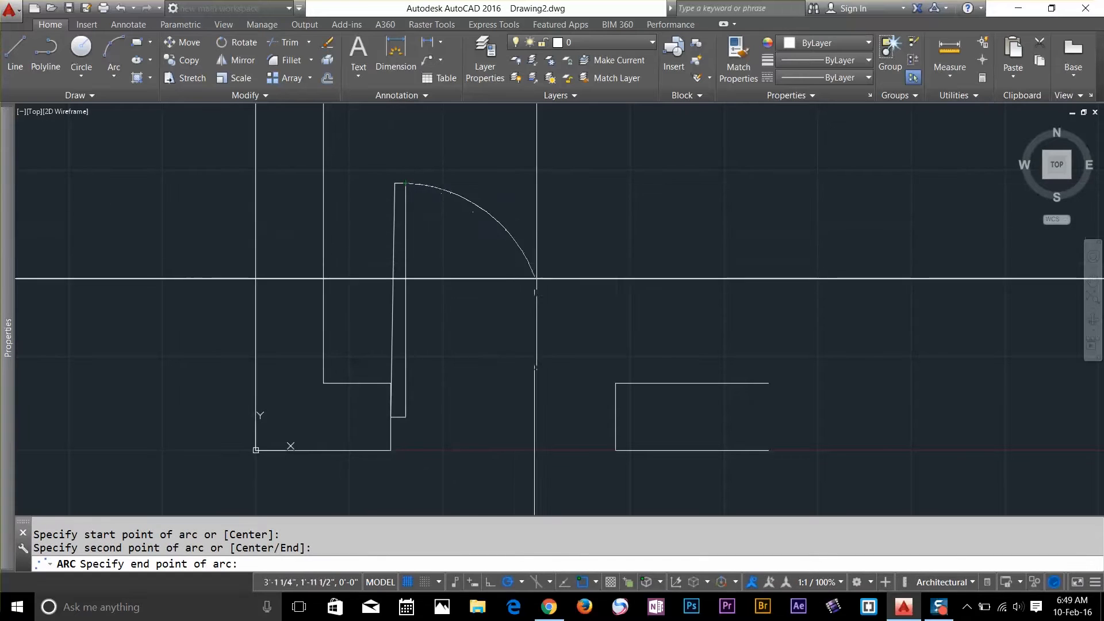
{"action": "left_click", "coordinate": [613, 381]}
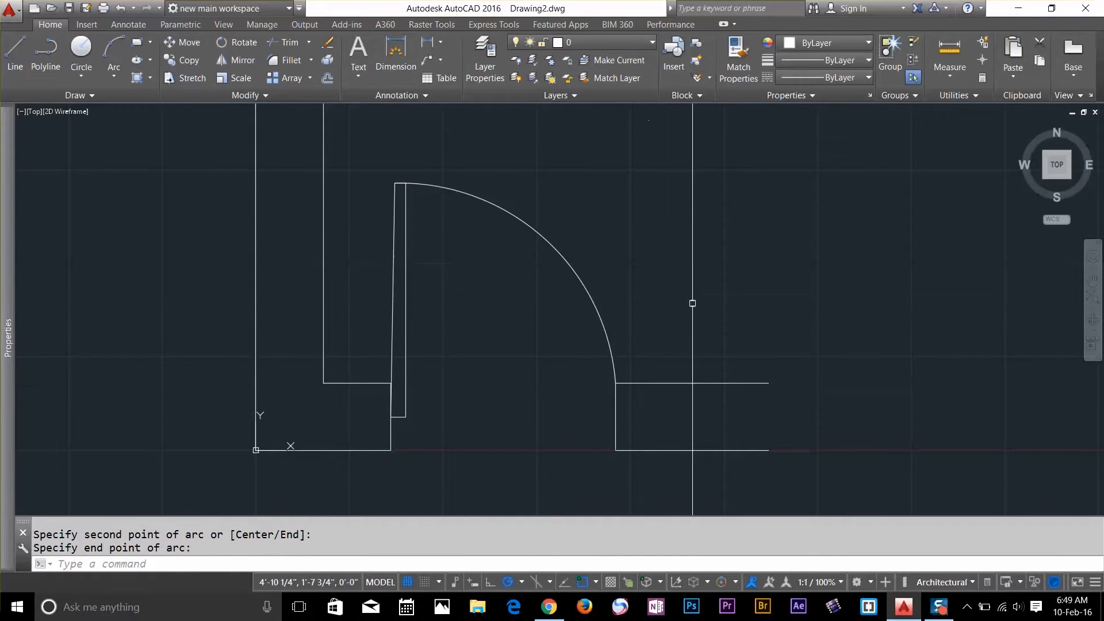
{"action": "scroll", "coordinate": [661, 300], "scroll_direction": "down", "scroll_amount": 4}
{"action": "middle_click_drag", "start_coordinate": [618, 257], "coordinate": [617, 257]}
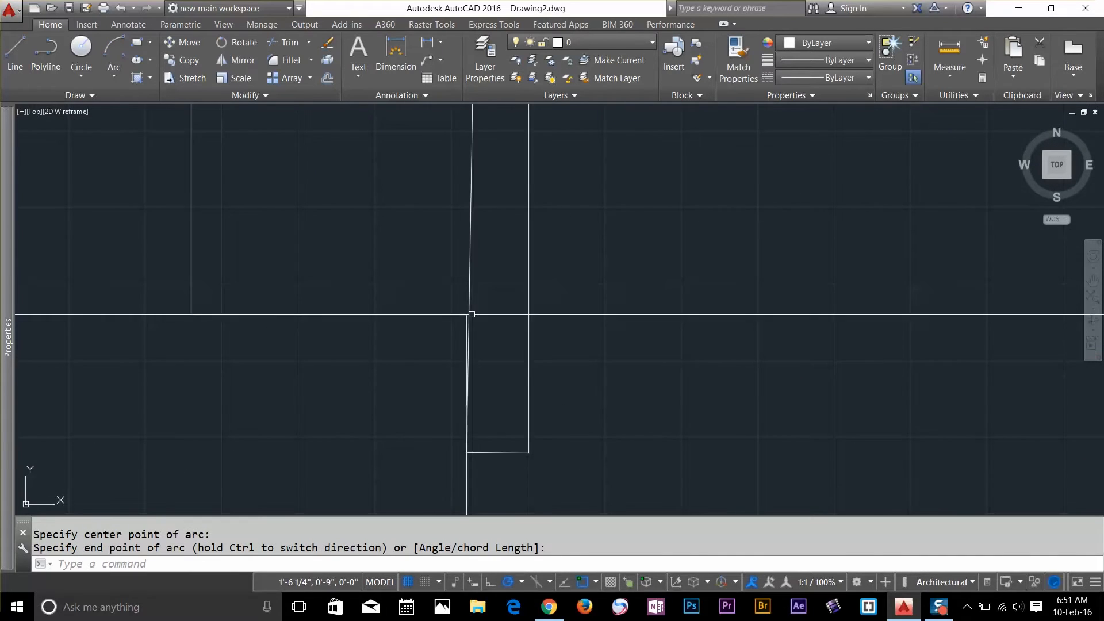
Draw a Start, Center, End arc from the opposite wall's upper corner, centred on the hinge-side wall corner, ending at the door leaf's upper right corner.
{"action": "scroll", "coordinate": [493, 303], "scroll_direction": "down", "scroll_amount": 3}
{"action": "scroll", "coordinate": [494, 303], "scroll_direction": "up", "scroll_amount": 4}
{"action": "scroll", "coordinate": [487, 305], "scroll_direction": "down", "scroll_amount": 6}
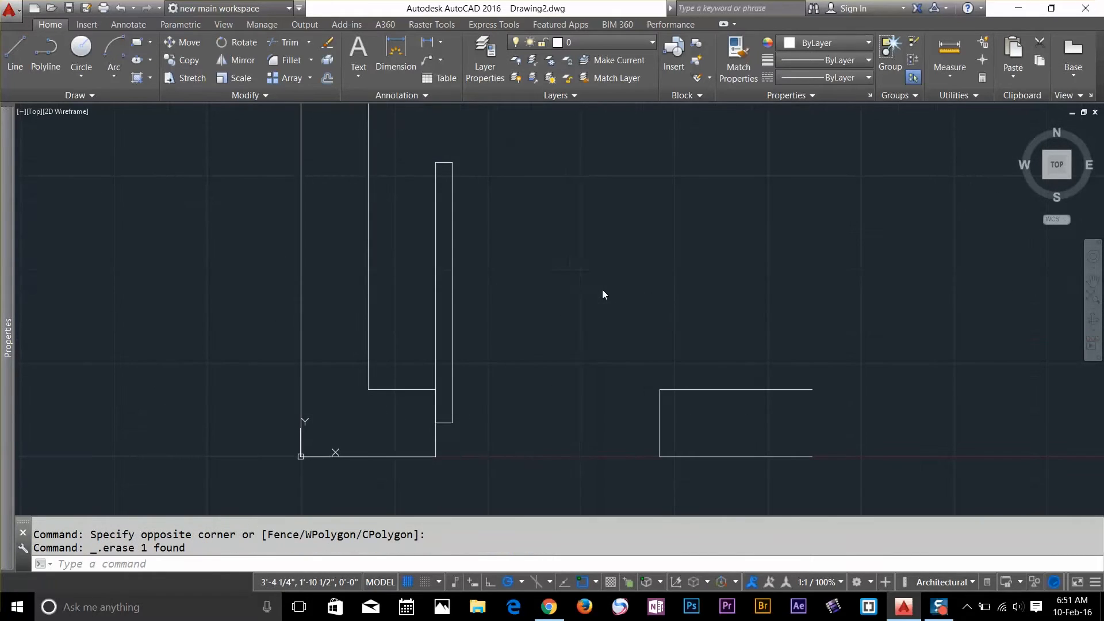
{"action": "left_click", "coordinate": [118, 77]}
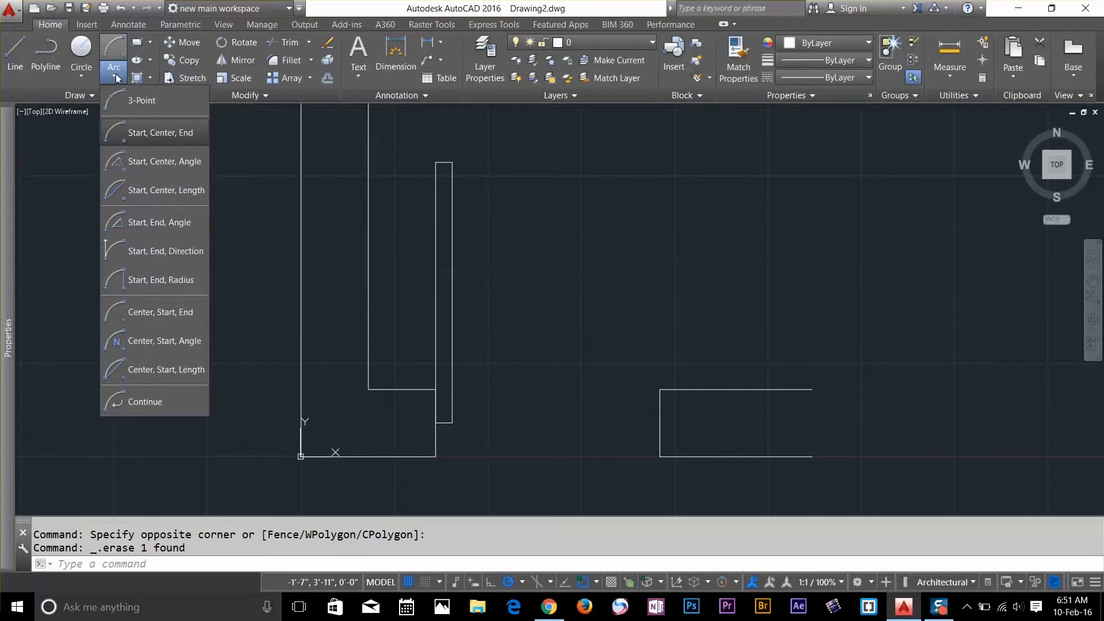
{"action": "left_click", "coordinate": [133, 135]}
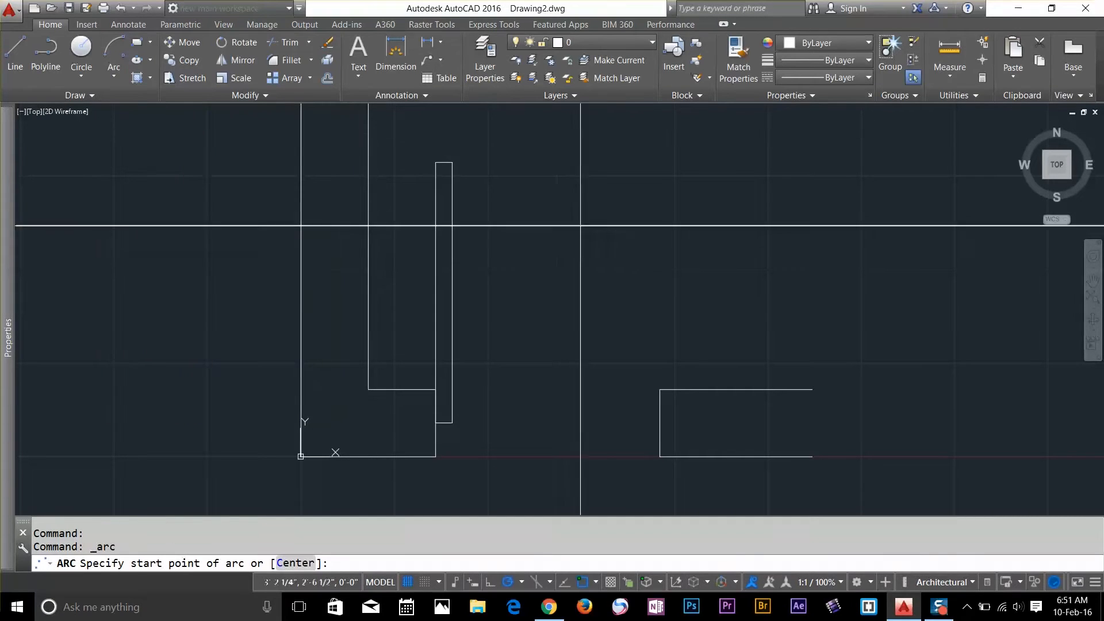
{"action": "left_click", "coordinate": [659, 389]}
{"action": "left_click", "coordinate": [436, 390]}
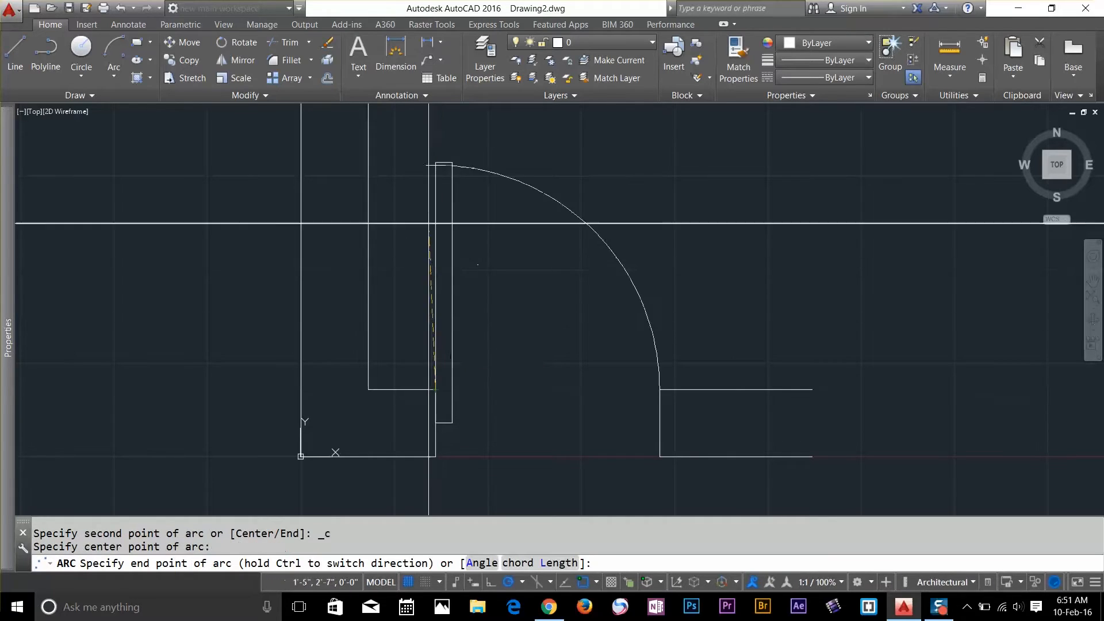
{"action": "left_click", "coordinate": [452, 162]}
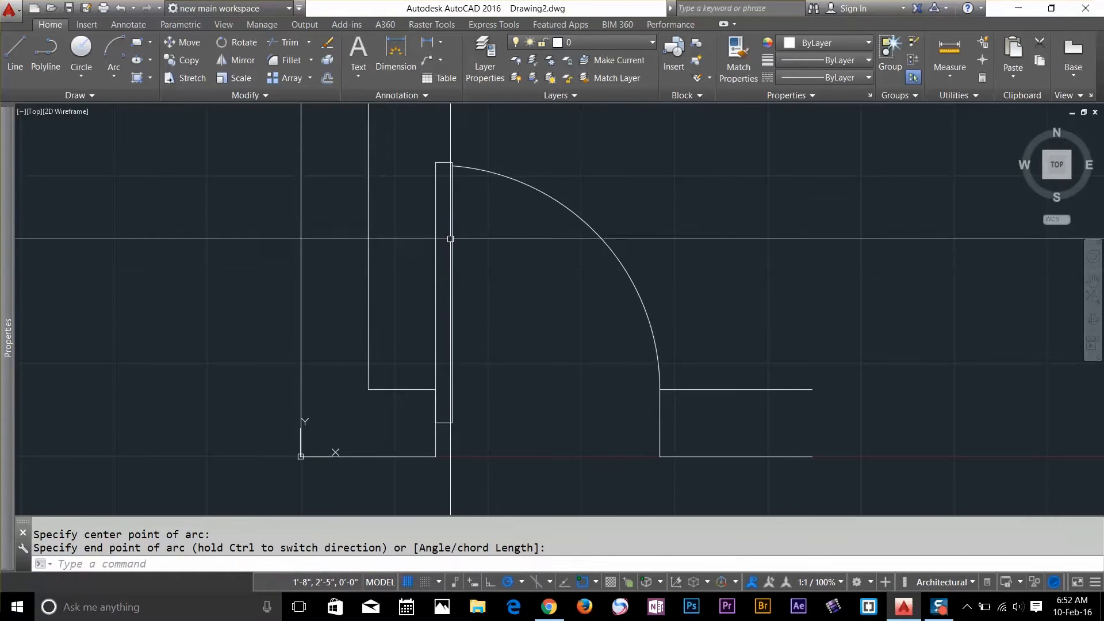
{"action": "scroll", "coordinate": [639, 301], "scroll_direction": "down", "scroll_amount": 4}
{"action": "middle_click_drag", "start_coordinate": [670, 294], "coordinate": [586, 341]}
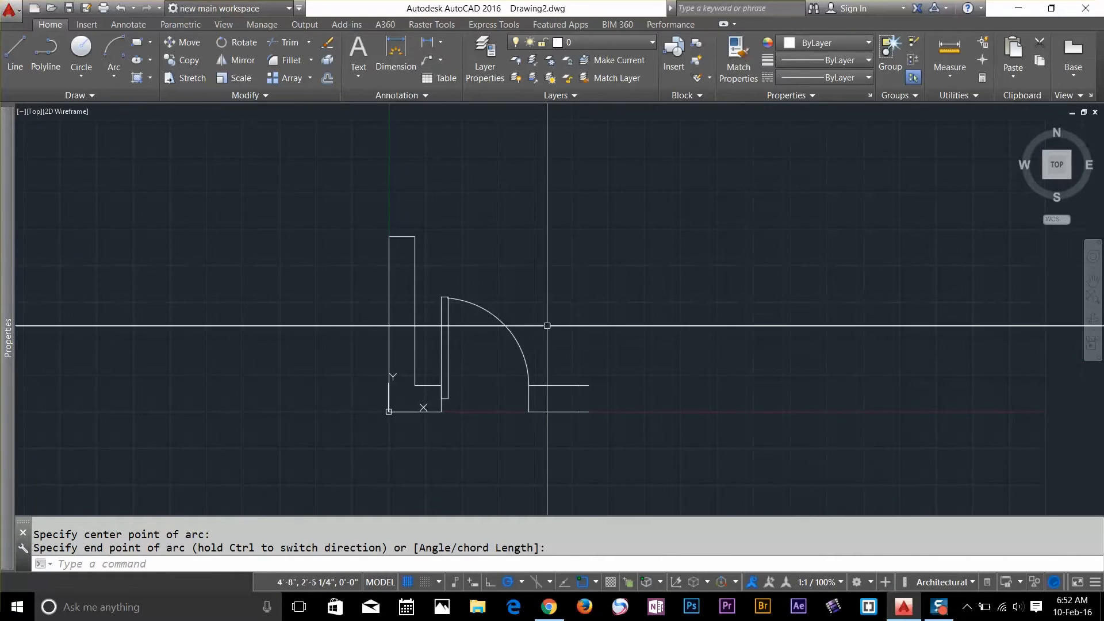
{"action": "scroll", "coordinate": [485, 343], "scroll_direction": "up", "scroll_amount": 4}
{"action": "scroll", "coordinate": [493, 311], "scroll_direction": "down", "scroll_amount": 4}
{"action": "mouse_move", "coordinate": [493, 312]}
{"action": "middle_mouse_down"}
{"action": "mouse_move", "coordinate": [423, 347]}
{"action": "mouse_move", "coordinate": [442, 349]}
{"action": "middle_mouse_up"}
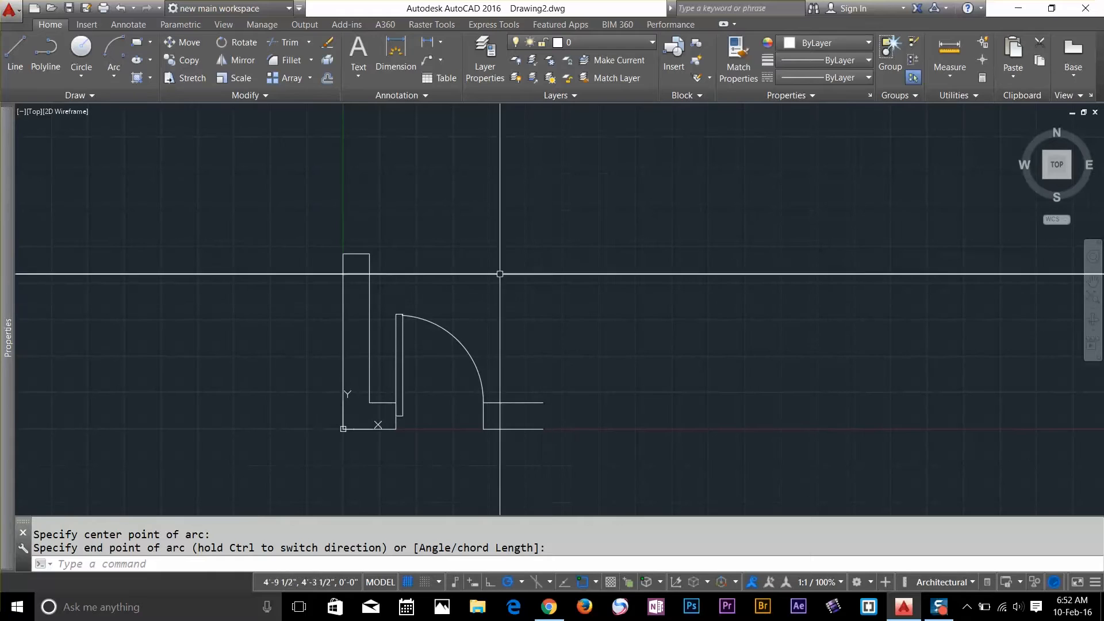
{"action": "left_click", "coordinate": [120, 74]}
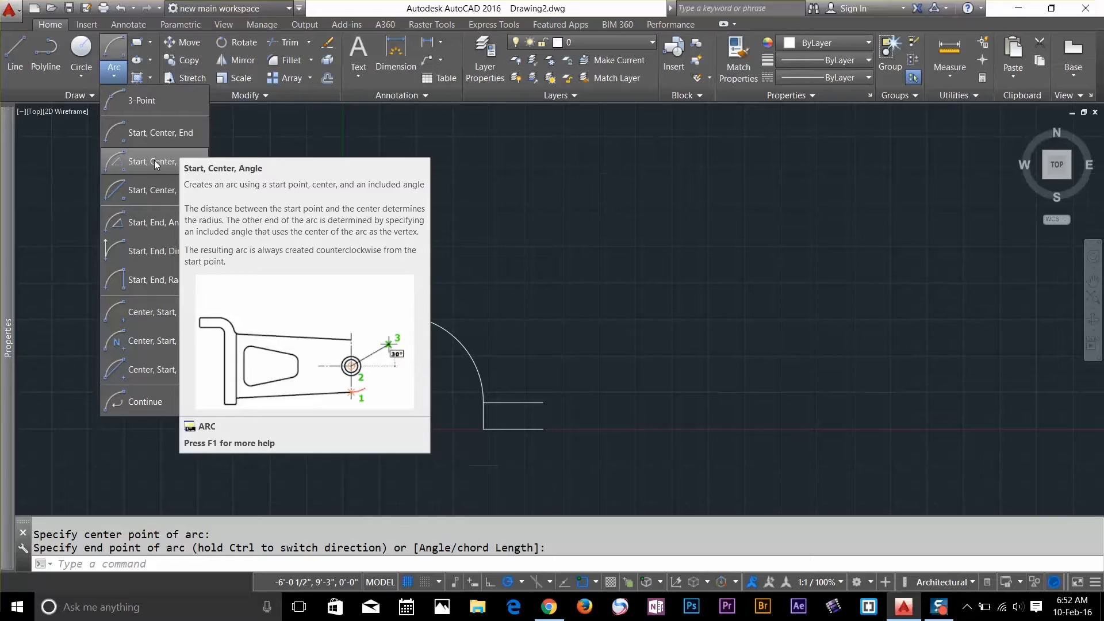
{"action": "left_click", "coordinate": [153, 161]}
{"action": "scroll", "coordinate": [435, 325], "scroll_direction": "up", "scroll_amount": 2}
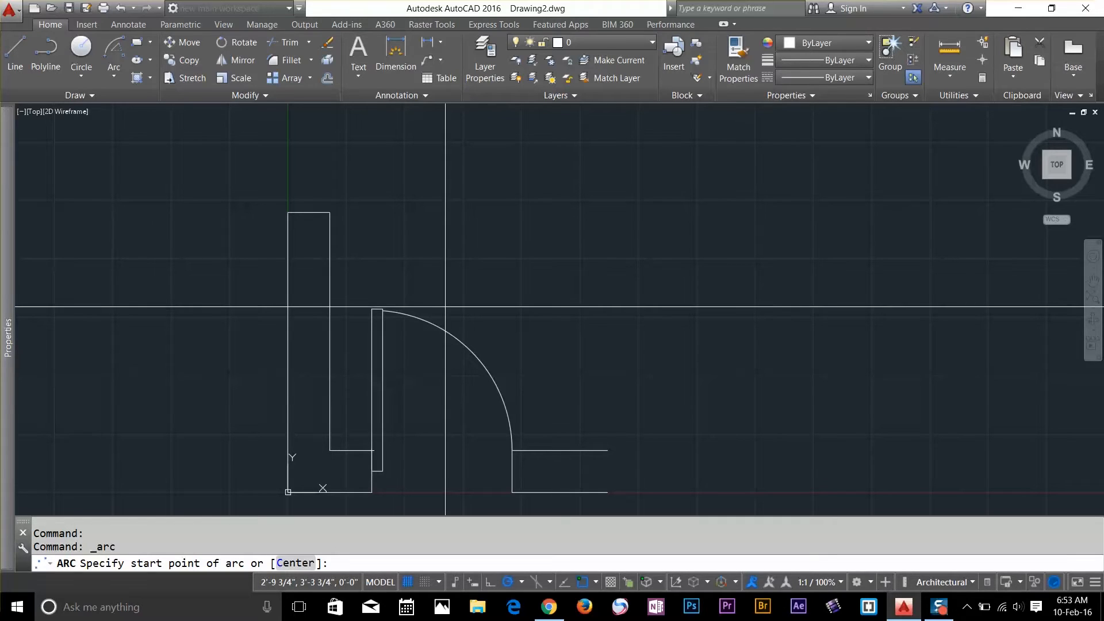
{"action": "key", "text": "Escape"}
Delete the door-swing arc from the doorway.
{"action": "left_click", "coordinate": [426, 315]}
{"action": "left_click", "coordinate": [410, 354]}
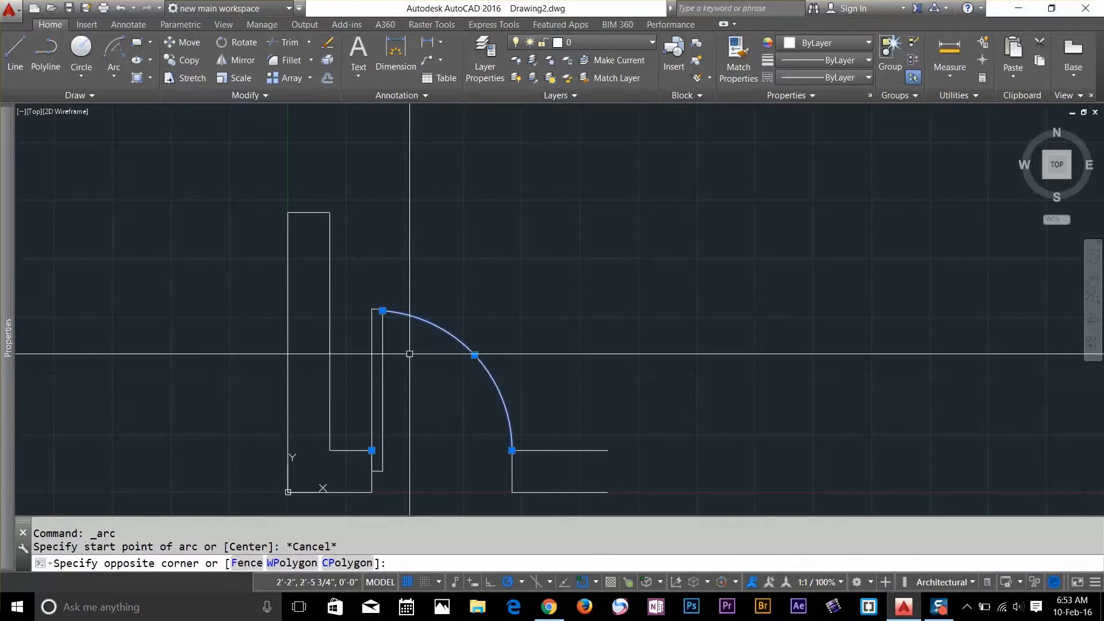
{"action": "left_click", "coordinate": [409, 354]}
{"action": "key", "text": "Delete"}
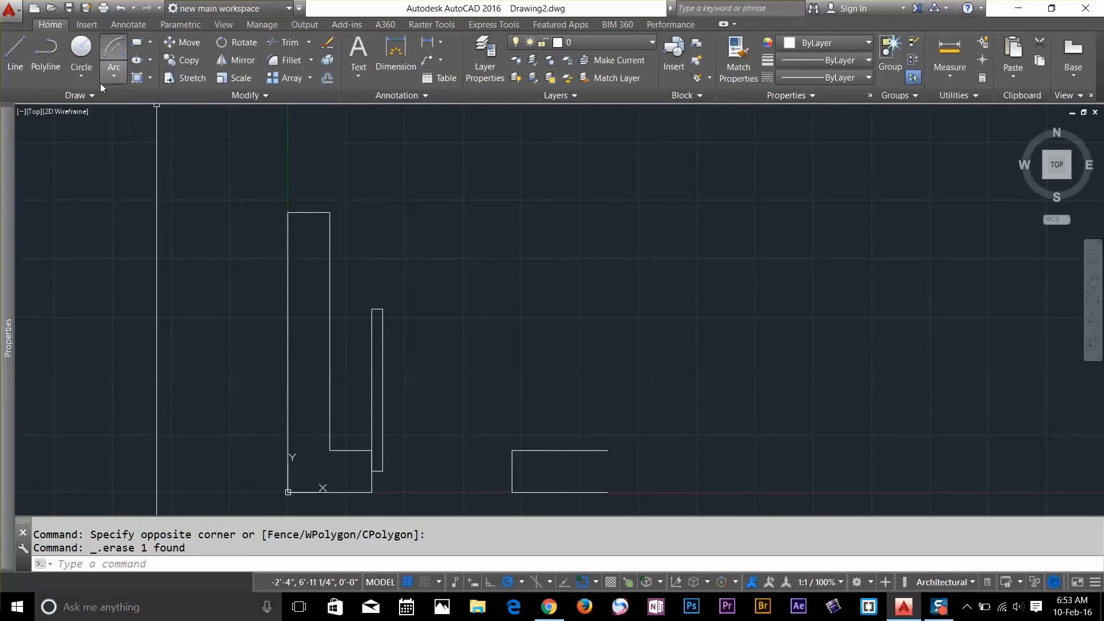
Try a Start, Center, End arc starting at the door leaf's upper left corner and centred on its lower left corner.
{"action": "left_click", "coordinate": [114, 75]}
{"action": "left_click", "coordinate": [137, 134]}
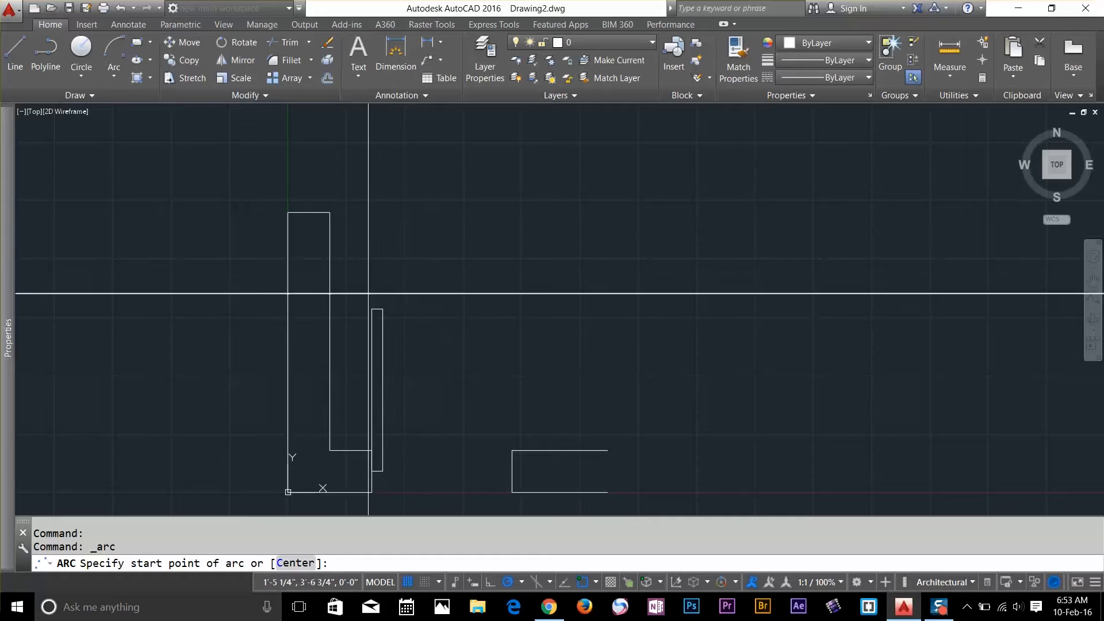
{"action": "left_click", "coordinate": [372, 309]}
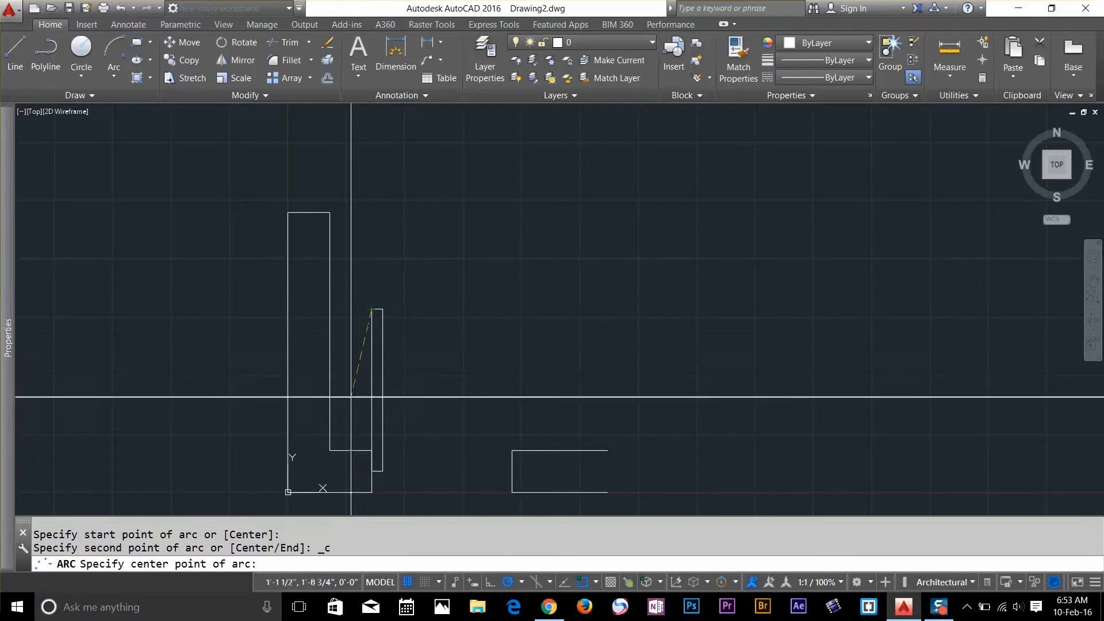
{"action": "left_click", "coordinate": [371, 471]}
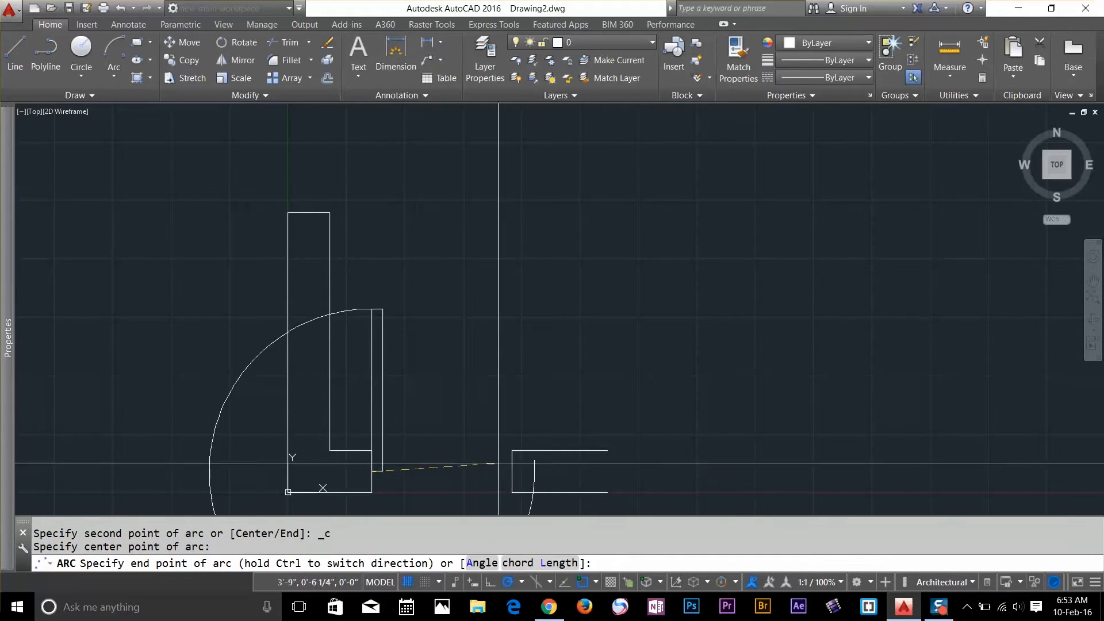
{"action": "scroll", "coordinate": [512, 450], "scroll_direction": "down", "scroll_amount": 2}
{"action": "middle_click_drag", "start_coordinate": [536, 394], "coordinate": [548, 355]}
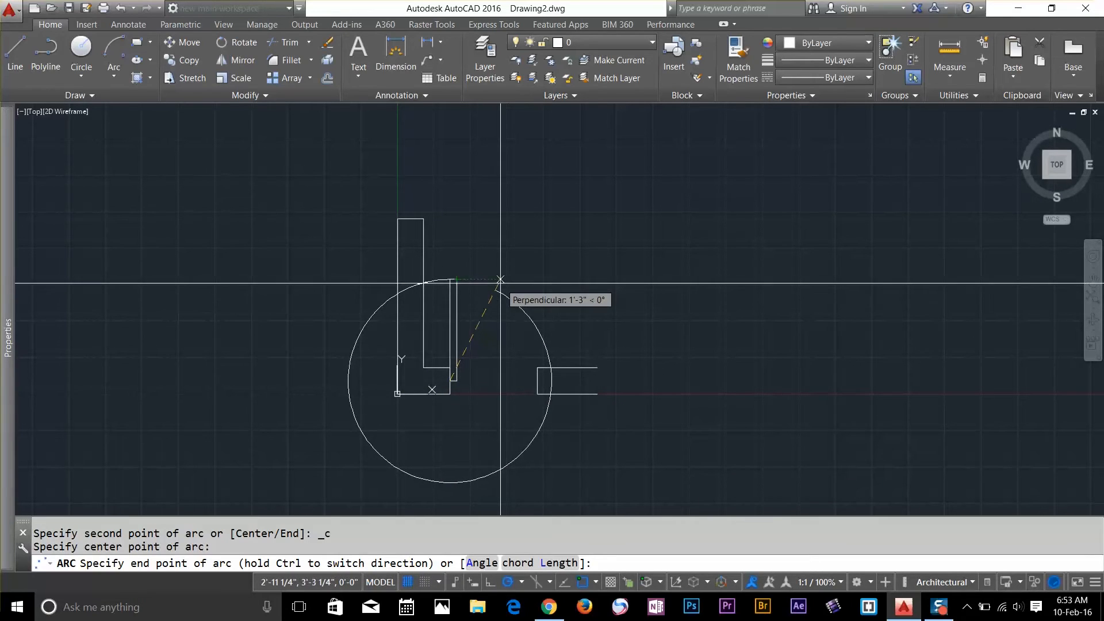
{"action": "scroll", "coordinate": [469, 296], "scroll_direction": "up", "scroll_amount": 4}
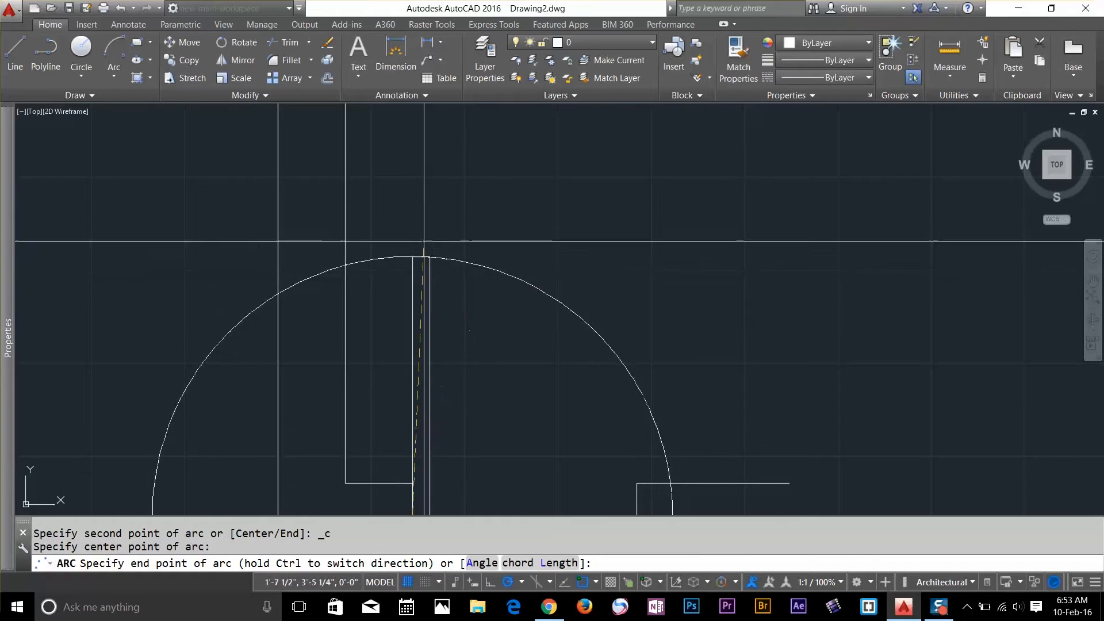
{"action": "scroll", "coordinate": [340, 287], "scroll_direction": "down", "scroll_amount": 4}
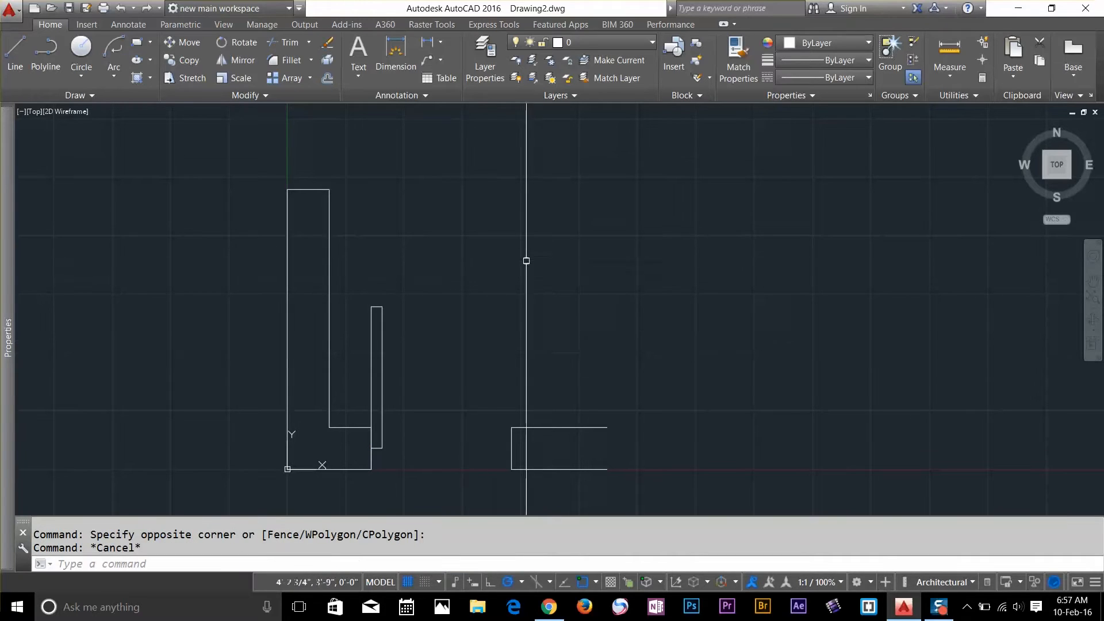
Draw a three-point arc about 4'-1" wide, bulging upward, in the empty area above the right-hand wall.
{"action": "left_click", "coordinate": [113, 75]}
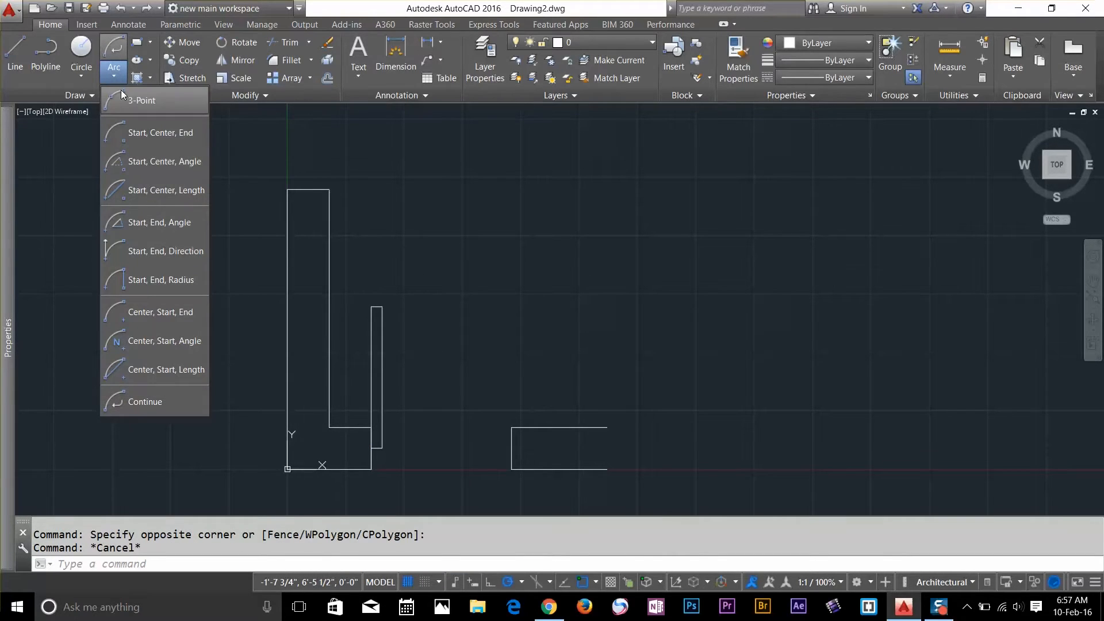
{"action": "left_click", "coordinate": [125, 99]}
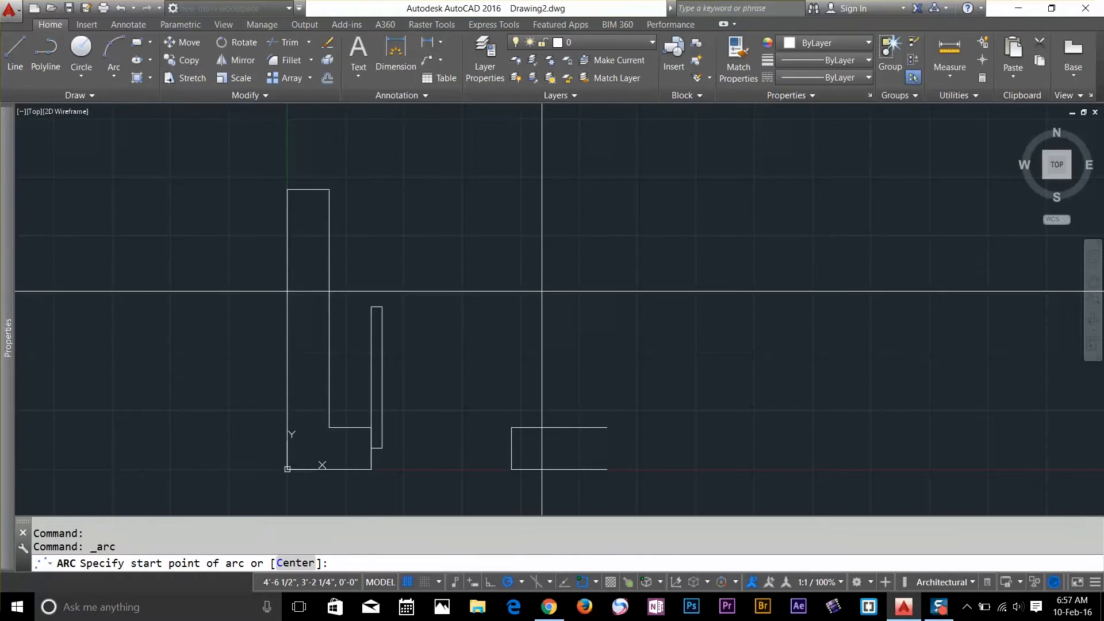
{"action": "left_click", "coordinate": [541, 290]}
{"action": "left_click", "coordinate": [646, 205]}
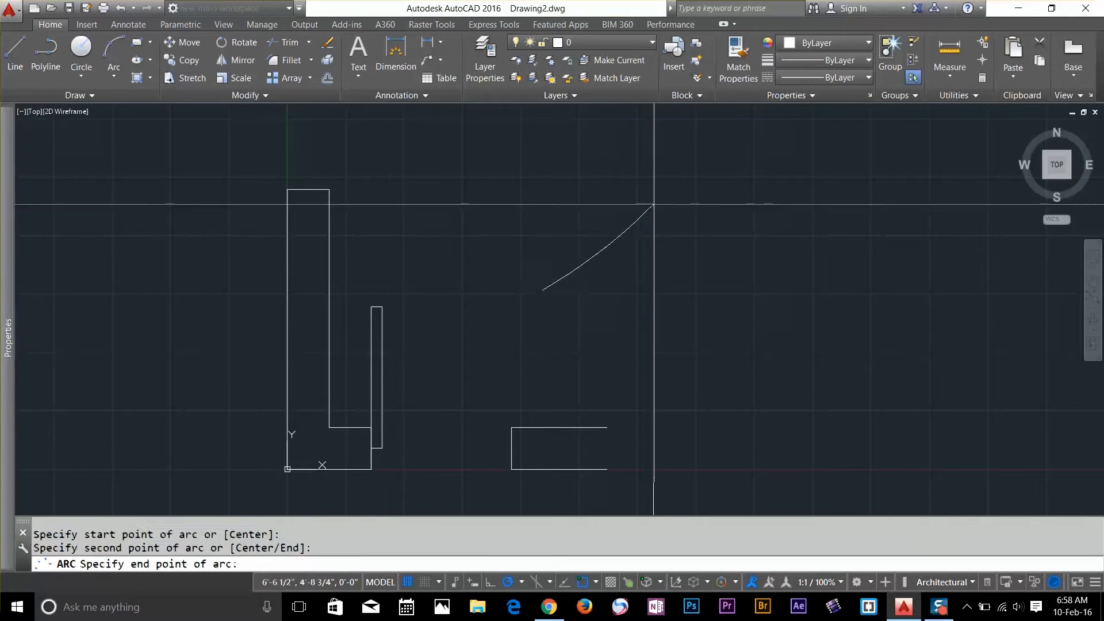
{"action": "left_click", "coordinate": [772, 287]}
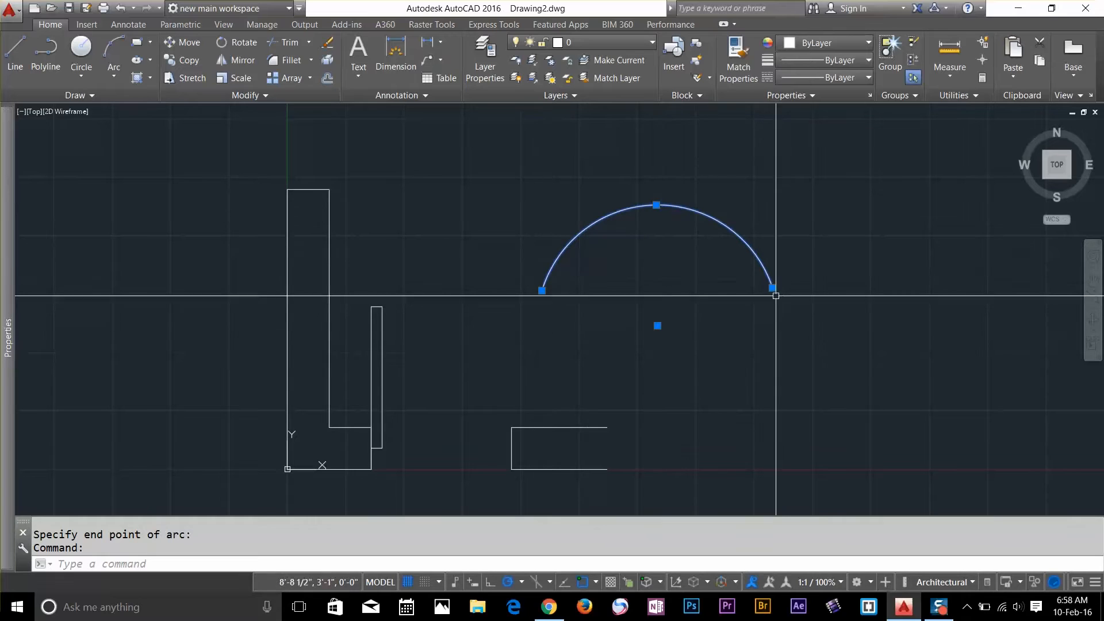
Move the arc about 1'-8" to the right by its center grip and try stretching it from its right endpoint grip.
{"action": "left_click", "coordinate": [657, 325]}
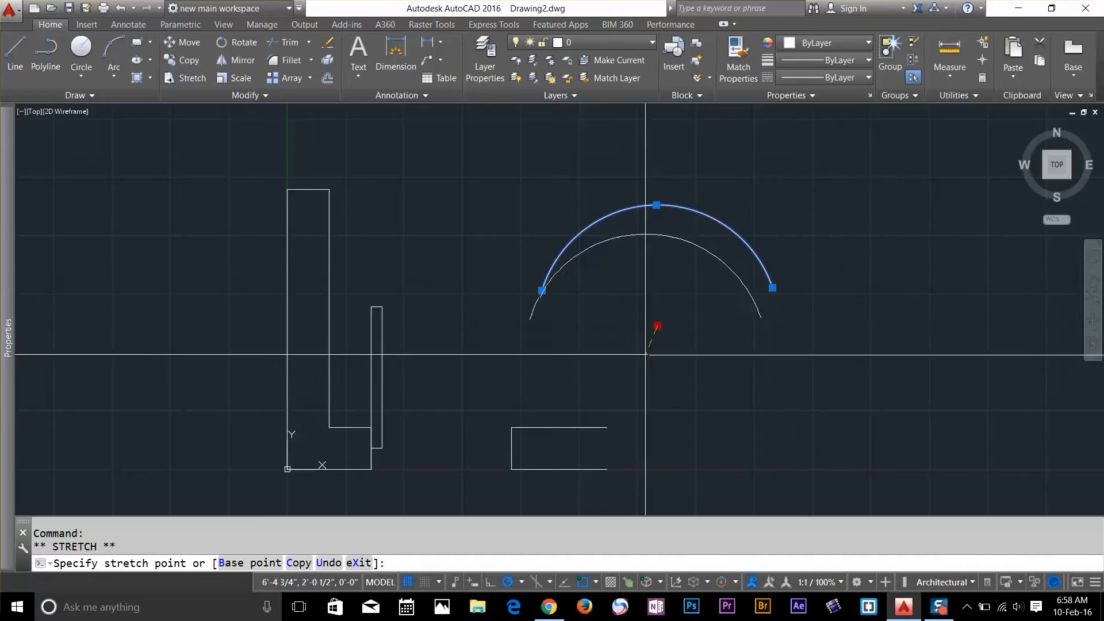
{"action": "left_click", "coordinate": [752, 335]}
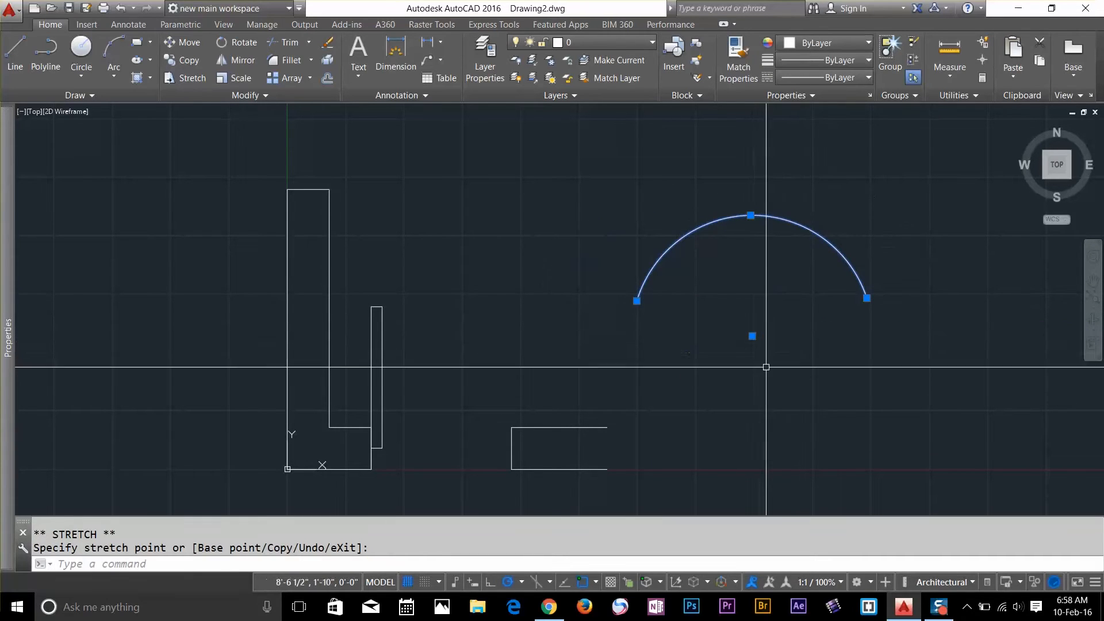
{"action": "left_click", "coordinate": [866, 298]}
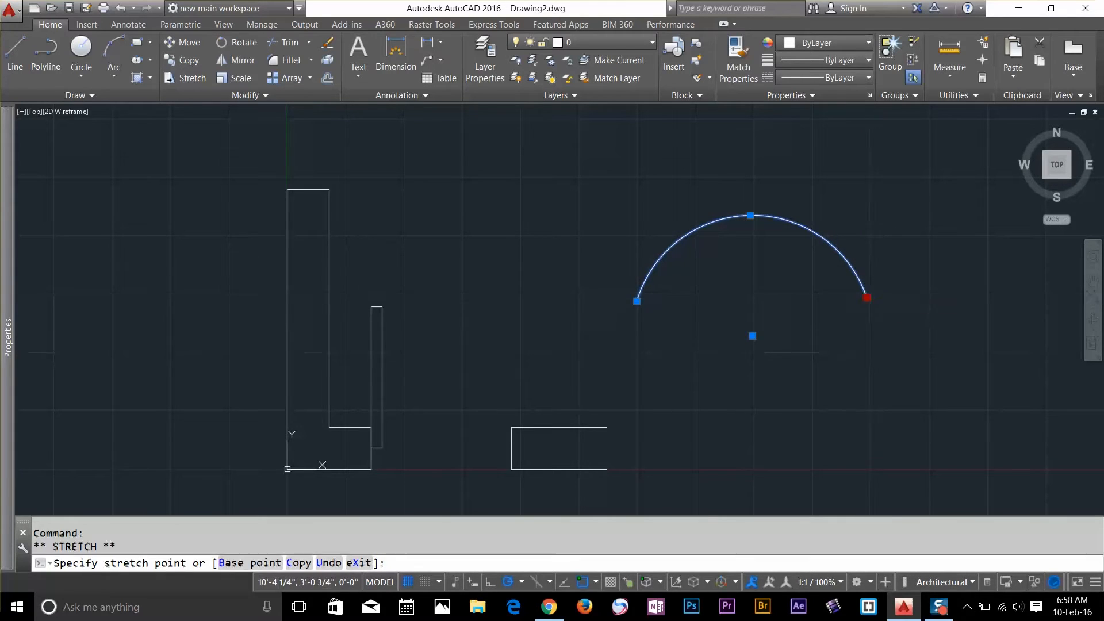
{"action": "left_click", "coordinate": [867, 299]}
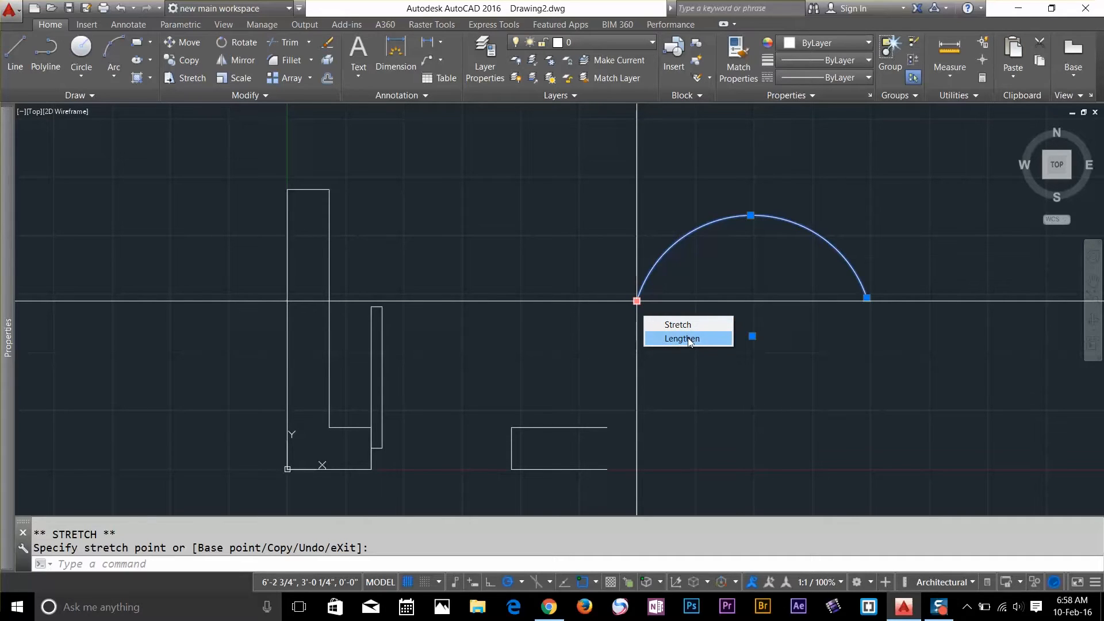
{"action": "key", "text": "Escape"}
{"action": "left_click", "coordinate": [556, 259]}
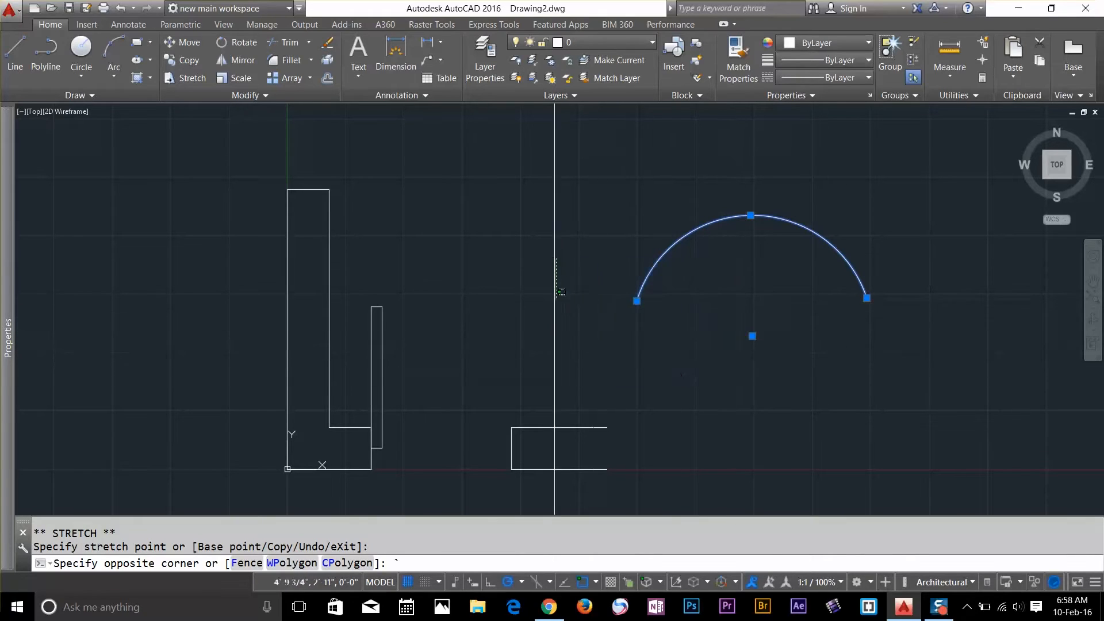
Draw a line sloping down to the right in the space left of the arc, starting at about 4'-2 3/4", 4'-3 3/4".
{"action": "key", "text": "Escape"}
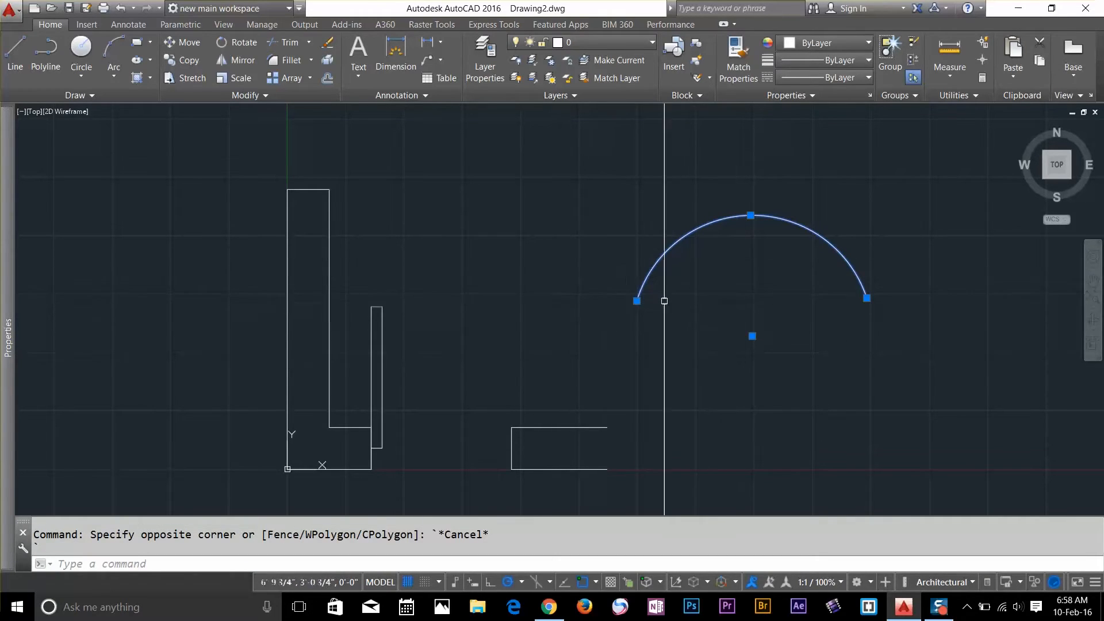
{"action": "type", "text": "l"}
{"action": "key", "text": "Return"}
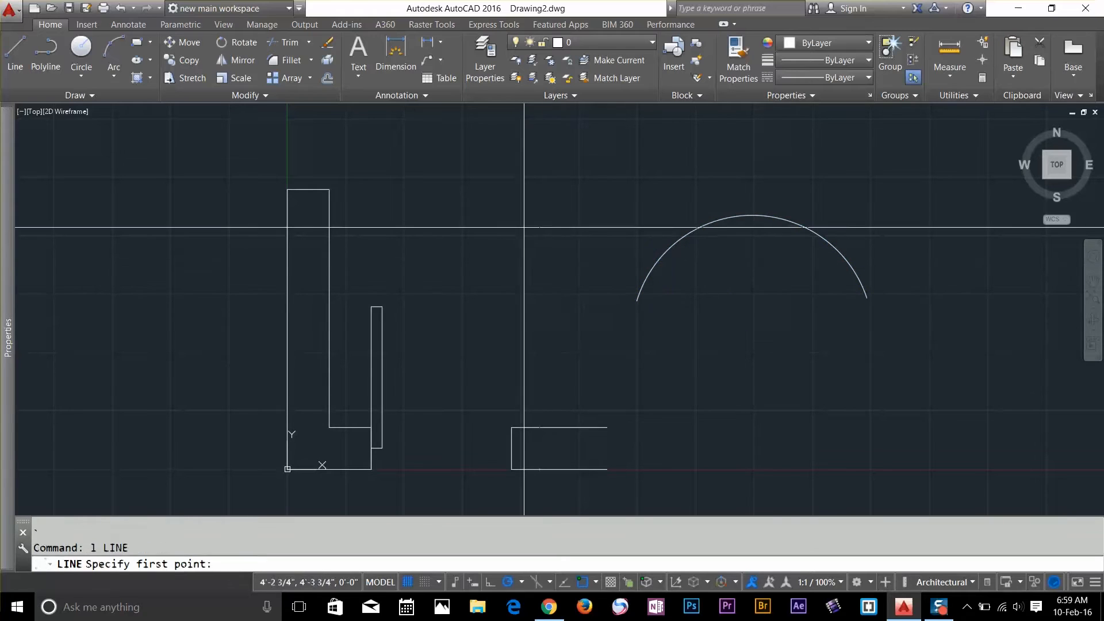
{"action": "left_click", "coordinate": [524, 228]}
{"action": "left_click", "coordinate": [602, 372]}
{"action": "key", "text": "Return"}
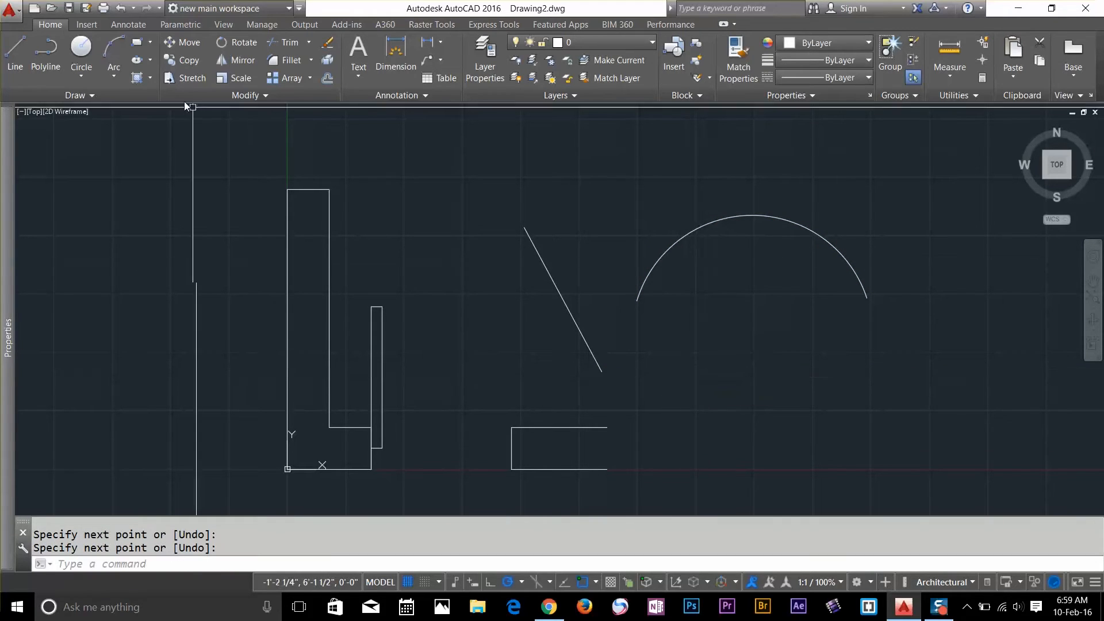
Draw a three-point arc from the right of the sloping line, curving up and over it to end at about 3'-11 1/2", 3'-7".
{"action": "left_click", "coordinate": [114, 53]}
{"action": "left_click", "coordinate": [672, 379]}
{"action": "left_click", "coordinate": [636, 270]}
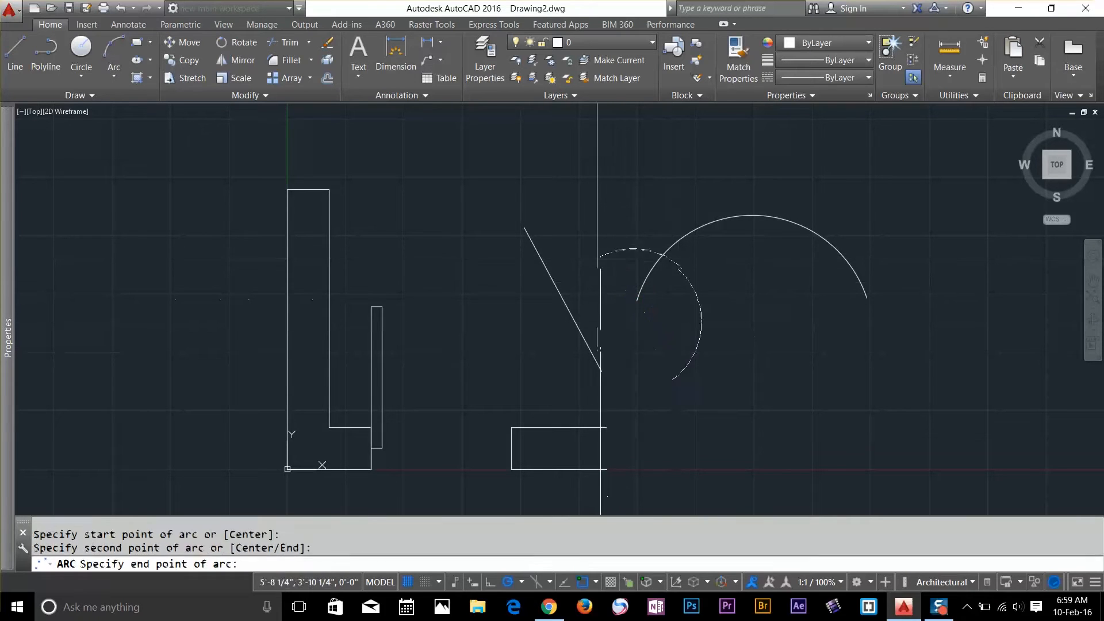
{"action": "left_click", "coordinate": [509, 268]}
Delete the older, larger arc at the far right of the drawing.
{"action": "left_click", "coordinate": [752, 198]}
{"action": "left_click", "coordinate": [732, 226]}
{"action": "key", "text": "Delete"}
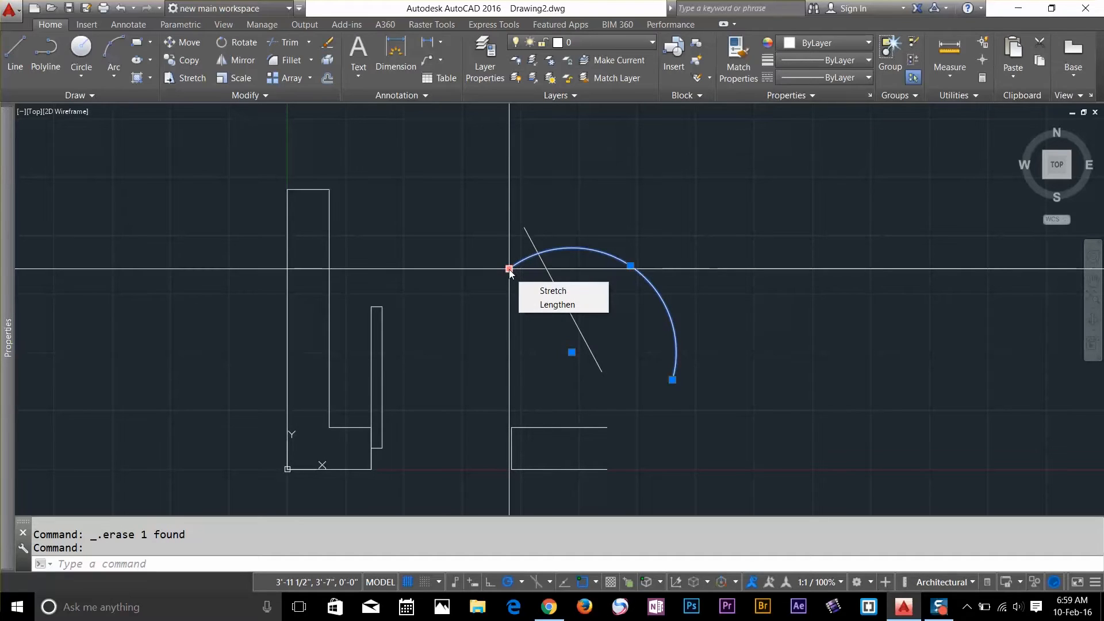
Use the Lengthen grip option on the remaining arc's left end to shorten it back to the sloping line, then deselect the arc.
{"action": "left_click", "coordinate": [556, 305]}
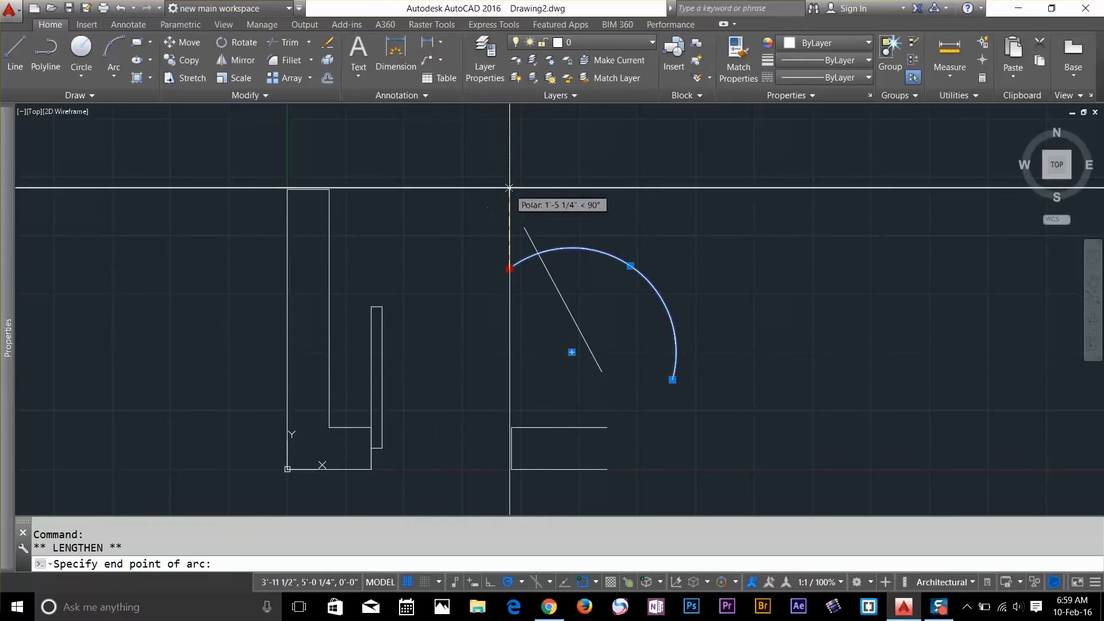
{"action": "left_click", "coordinate": [511, 186]}
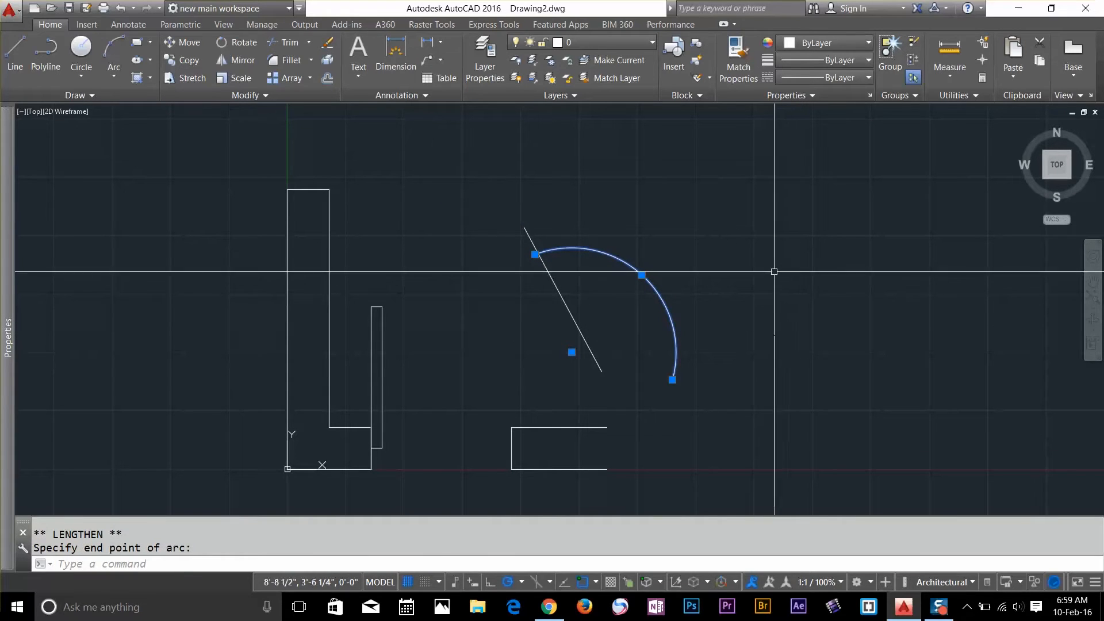
{"action": "key", "text": "Escape"}
{"action": "left_click", "coordinate": [693, 268]}
{"action": "key", "text": "Escape"}
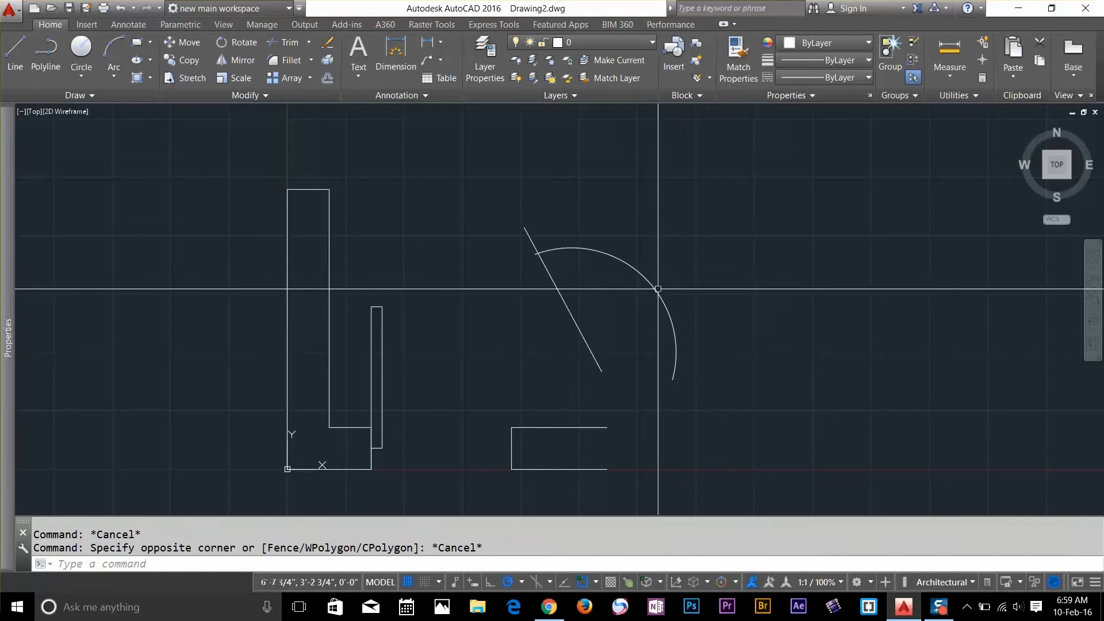
Try to stretch the arc's left end to the sloping line's upper endpoint using a one-time Endpoint snap.
{"action": "left_click", "coordinate": [655, 288]}
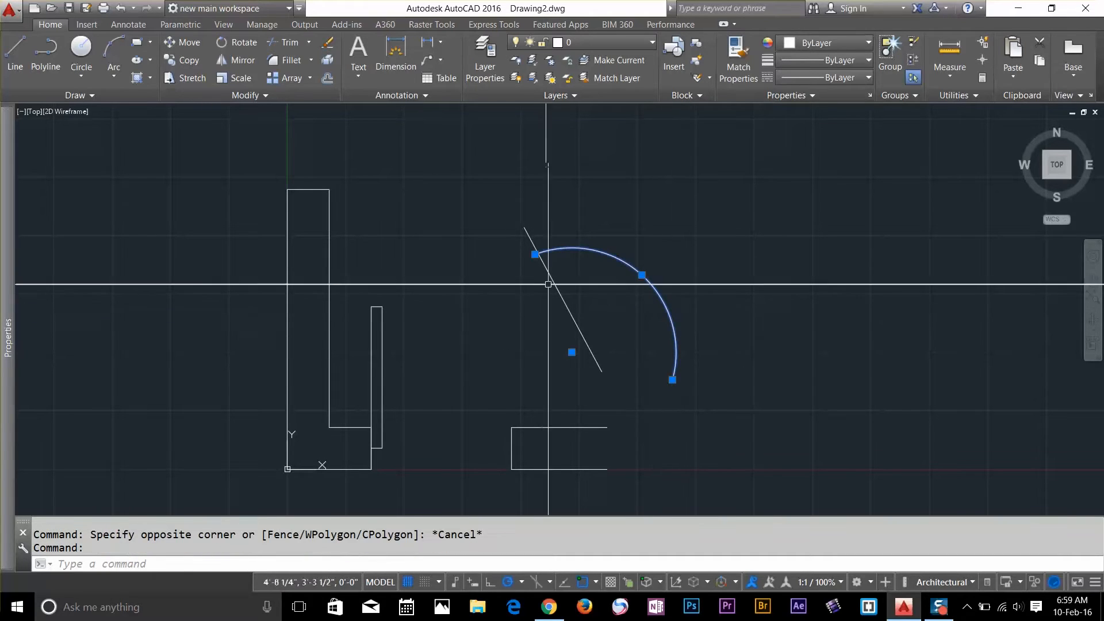
{"action": "left_click", "coordinate": [534, 254]}
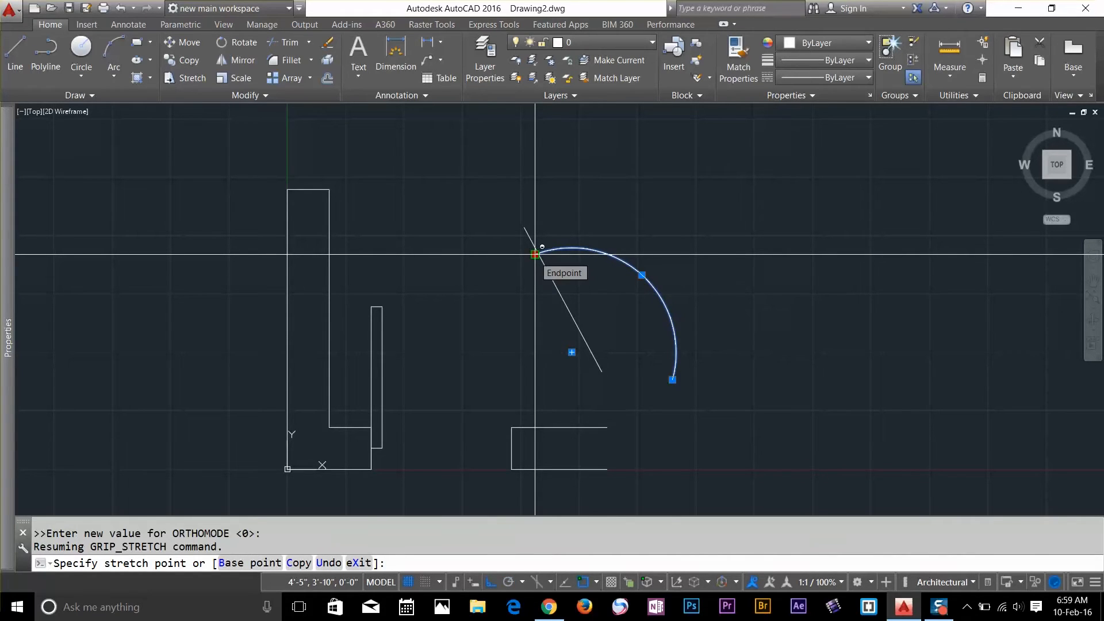
{"action": "right_click", "coordinate": [534, 254], "text": "shift"}
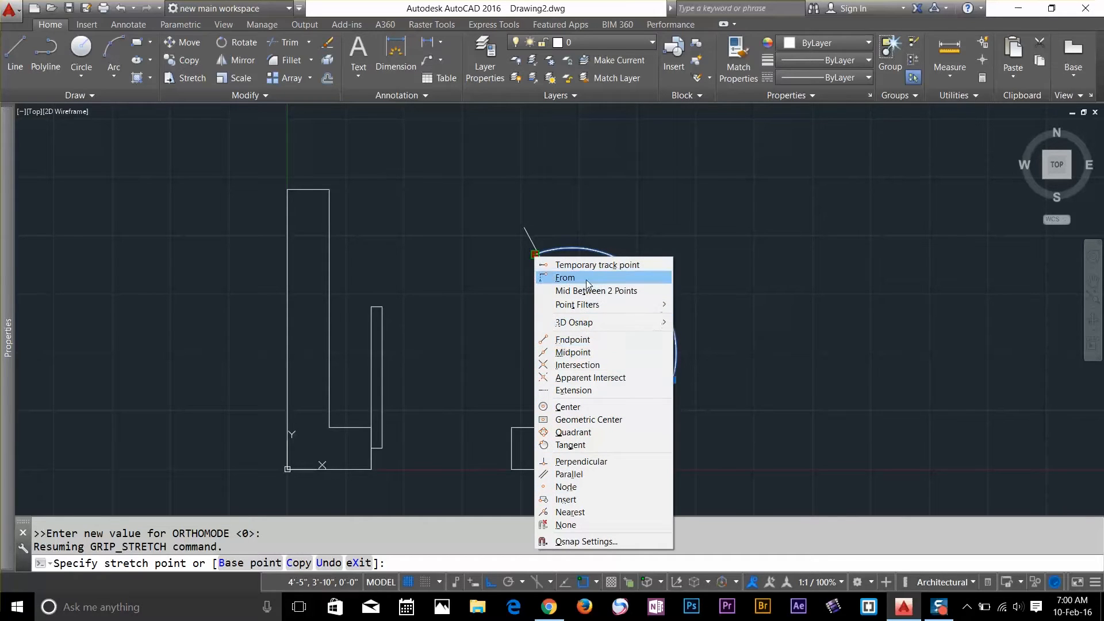
{"action": "mouse_move", "coordinate": [592, 305]}
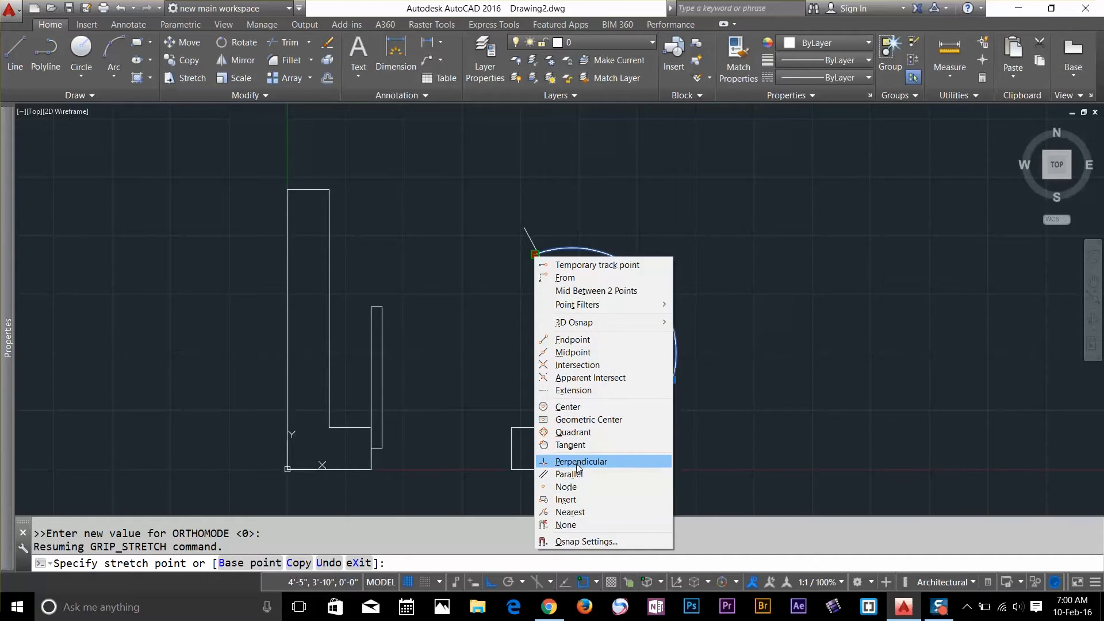
{"action": "left_click", "coordinate": [582, 340]}
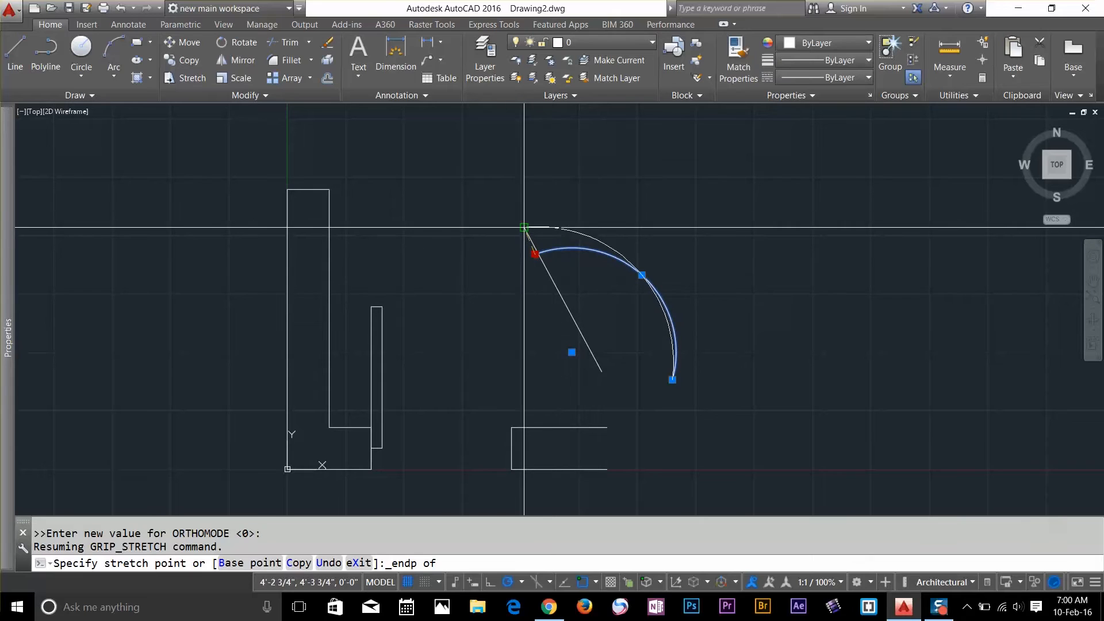
{"action": "key", "text": "Escape"}
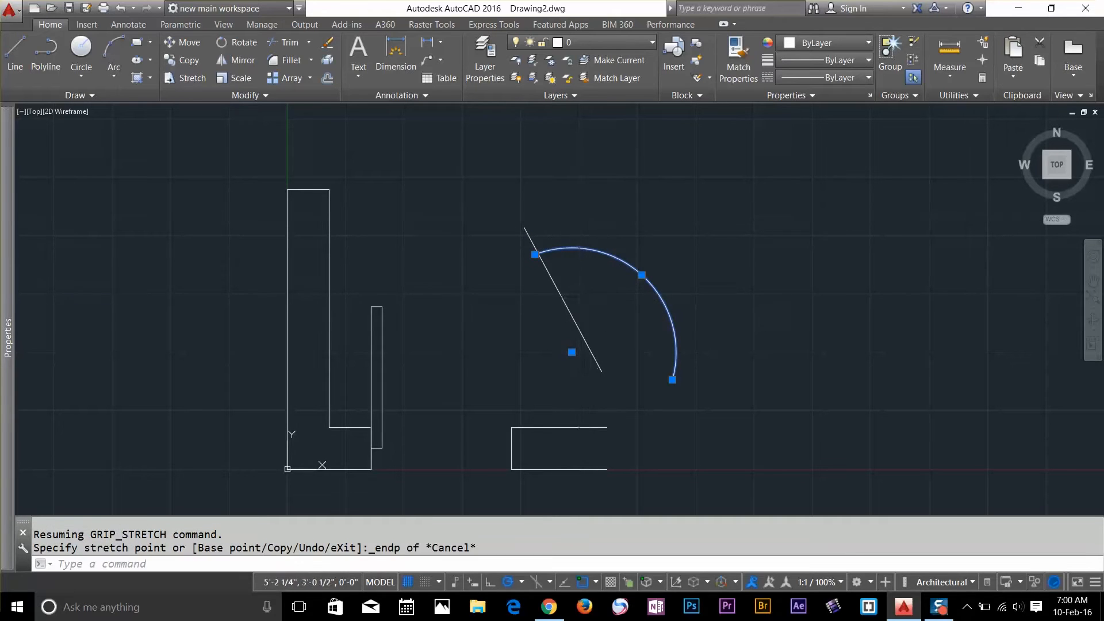
Delete the arc and the sloping line that crosses it.
{"action": "left_click", "coordinate": [579, 299]}
{"action": "left_click", "coordinate": [529, 311]}
{"action": "key", "text": "Delete"}
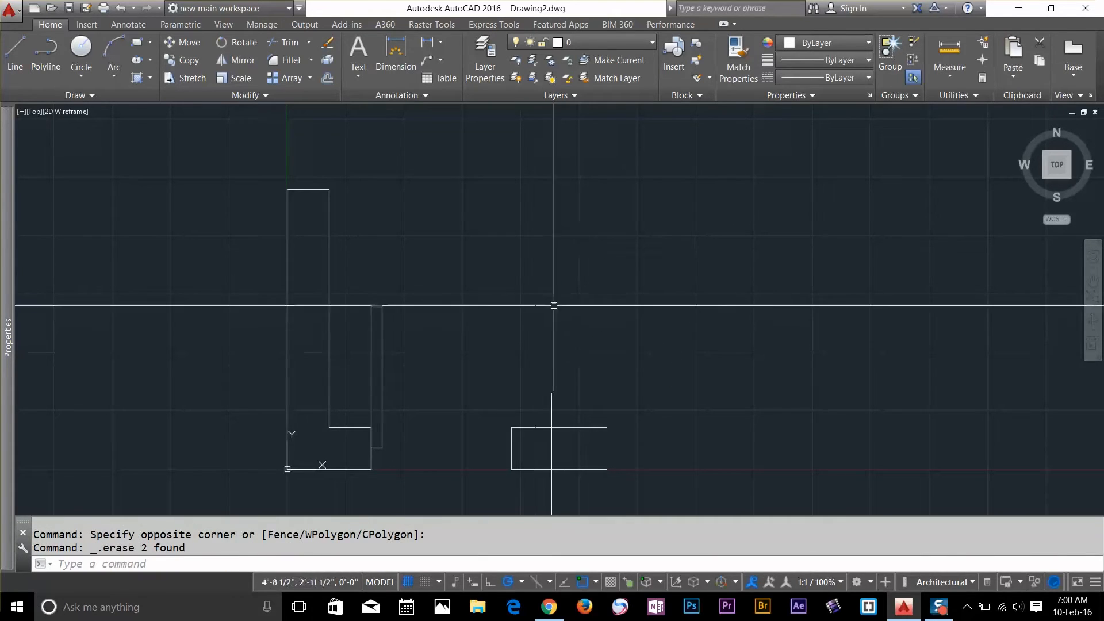
Draw a three-point arc bulging up and to the right in the empty area above the right-hand wall.
{"action": "left_click", "coordinate": [113, 49]}
{"action": "left_click", "coordinate": [654, 196]}
{"action": "left_click", "coordinate": [762, 241]}
{"action": "left_click", "coordinate": [786, 366]}
Draw a steep line sloping down to the right, starting just left of the new arc's upper end.
{"action": "type", "text": "l"}
{"action": "key", "text": "Return"}
{"action": "left_click", "coordinate": [593, 191]}
{"action": "left_click", "coordinate": [707, 439]}
{"action": "key", "text": "Return"}
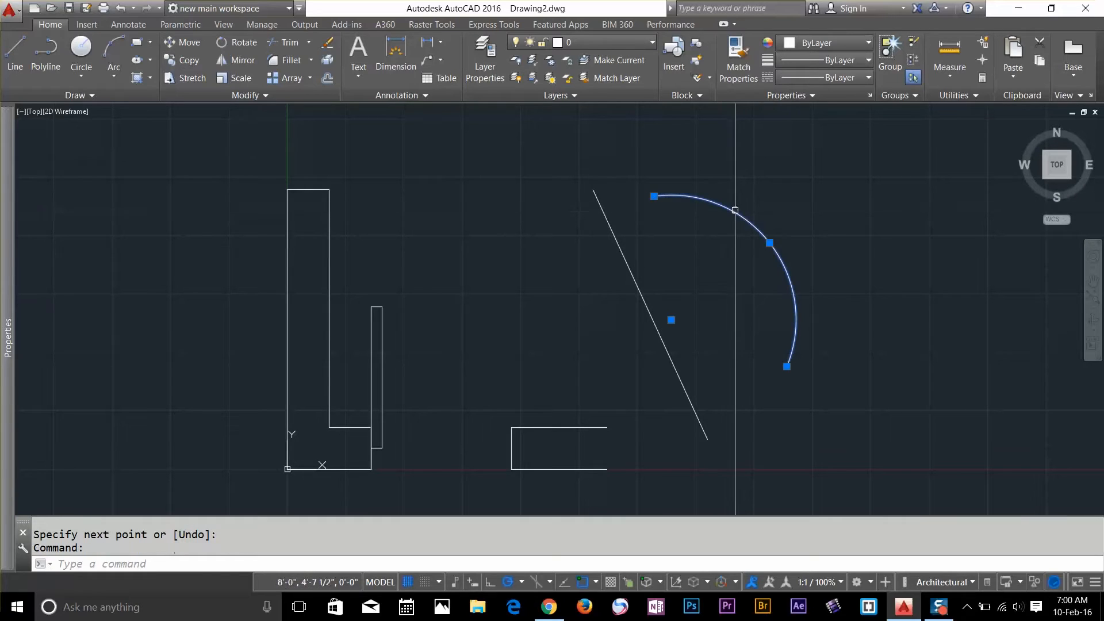
Stretch the arc's left end to the upper endpoint of the steep line, then delete both objects.
{"action": "mouse_move", "coordinate": [653, 196]}
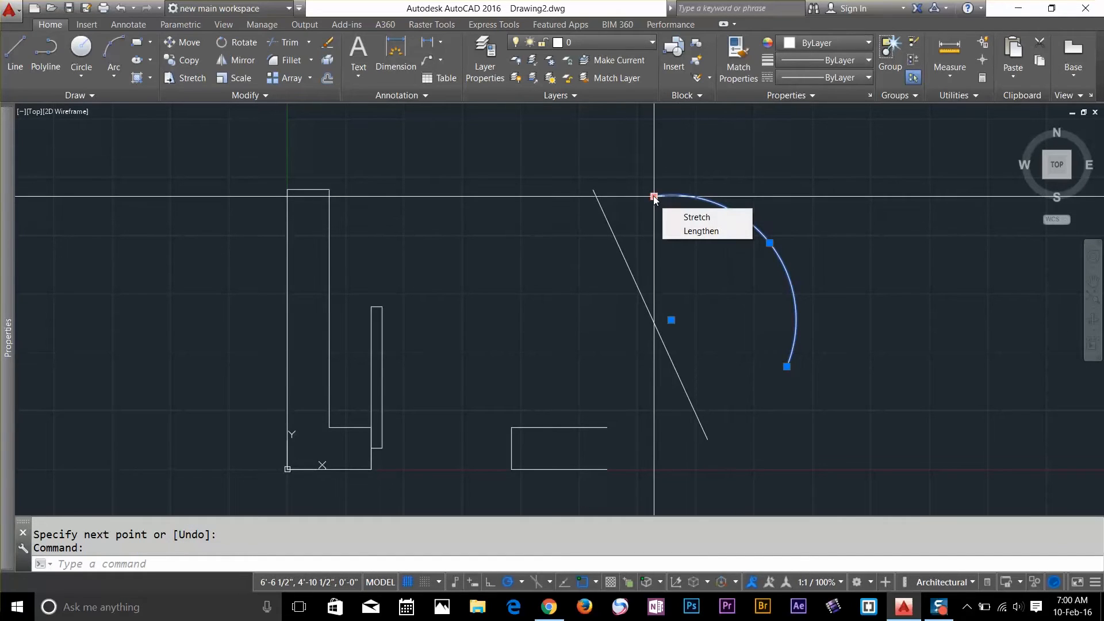
{"action": "right_click", "coordinate": [653, 196], "text": "shift"}
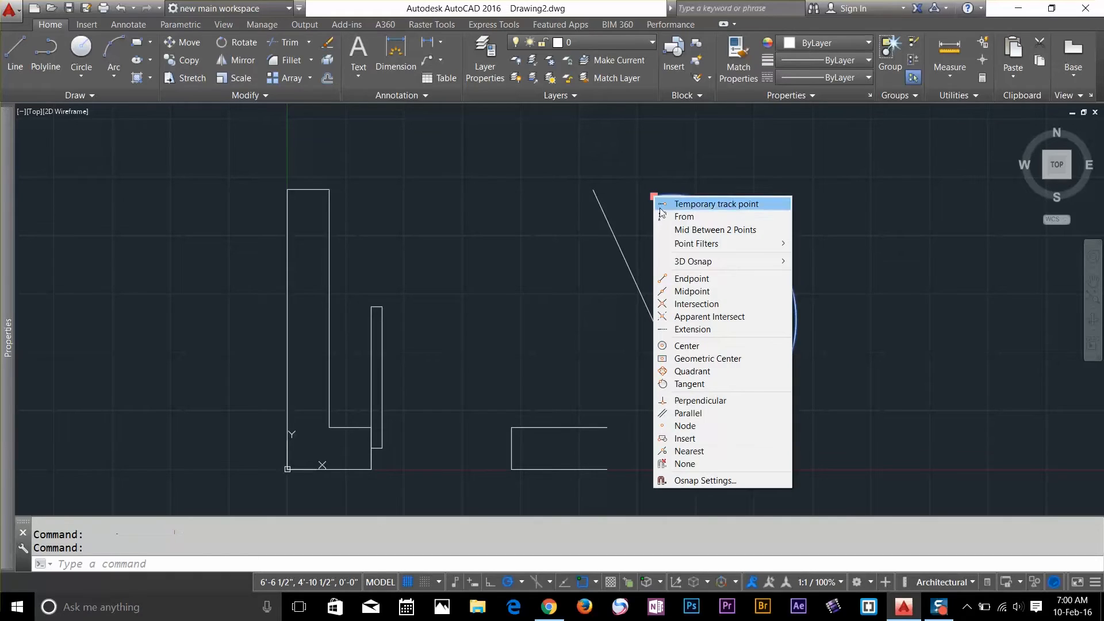
{"action": "left_click", "coordinate": [707, 280]}
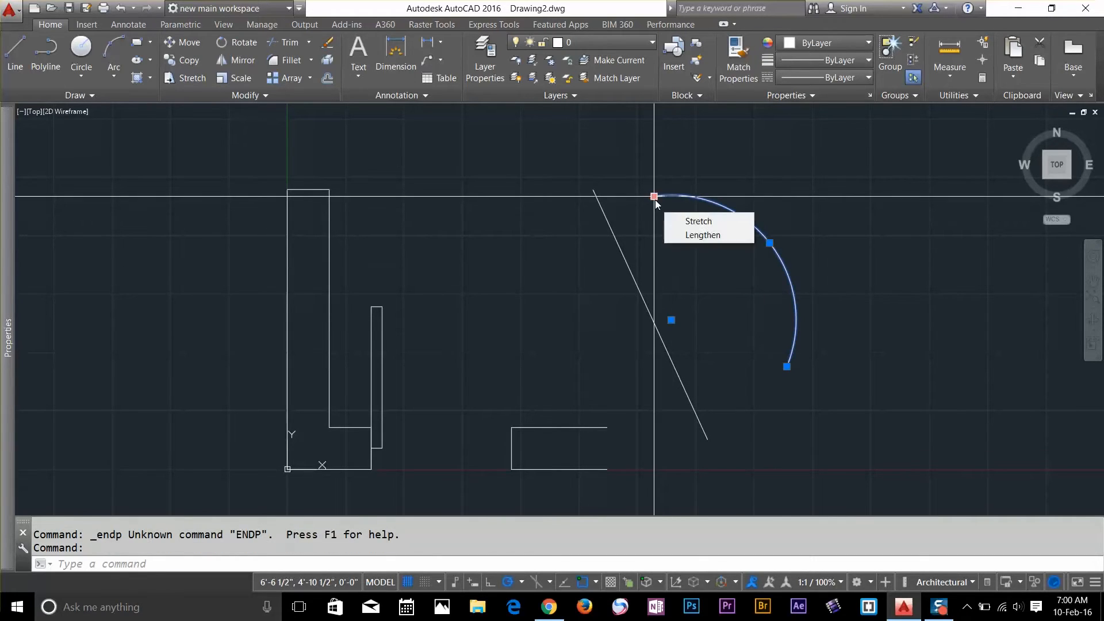
{"action": "left_click", "coordinate": [654, 196]}
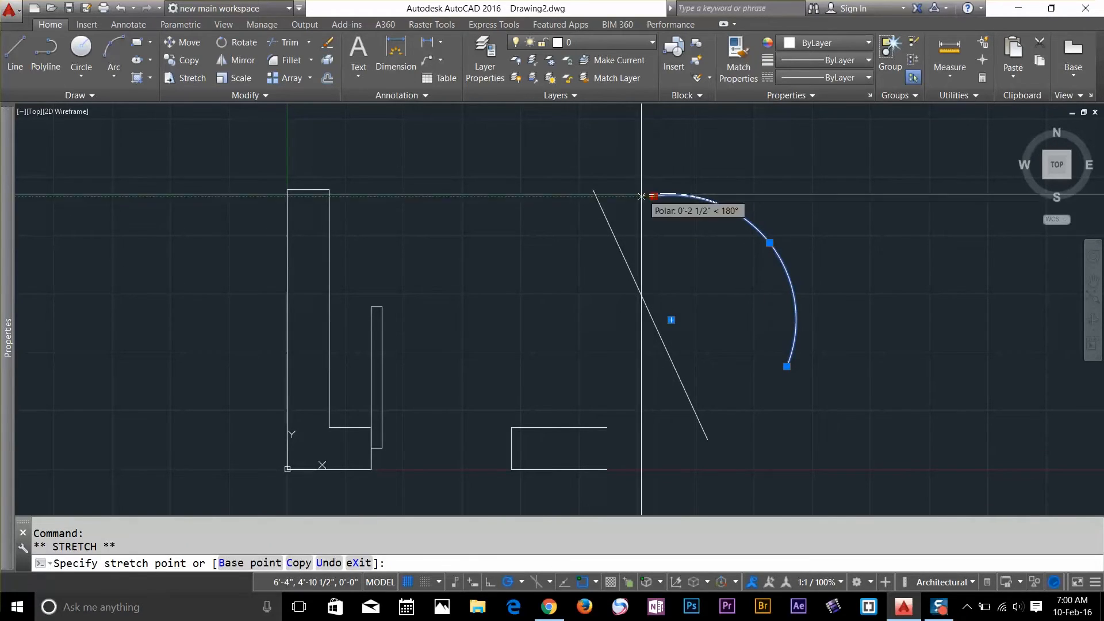
{"action": "left_click", "coordinate": [593, 189]}
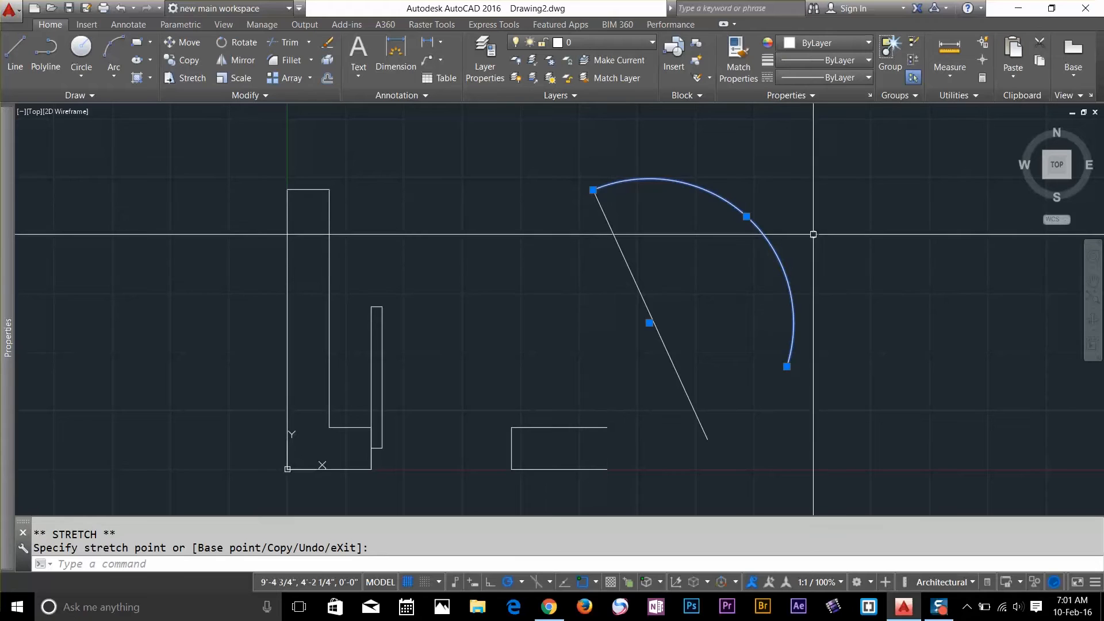
{"action": "key", "text": "Delete"}
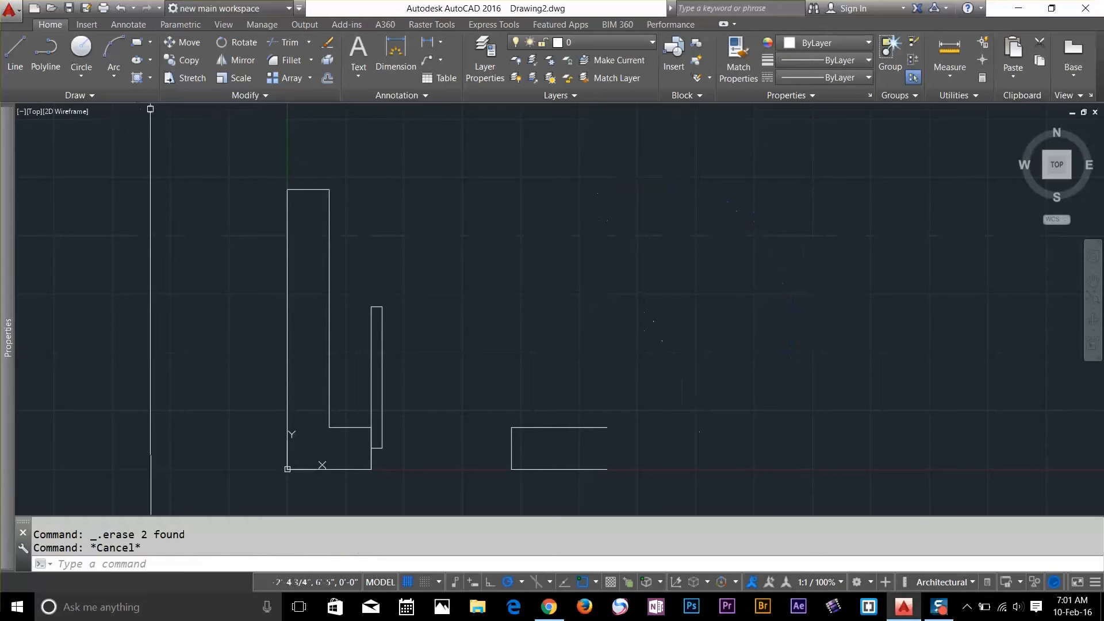
Draw a three-point arc bulging upward in the upper right area, picking its points from right to left.
{"action": "left_click", "coordinate": [117, 58]}
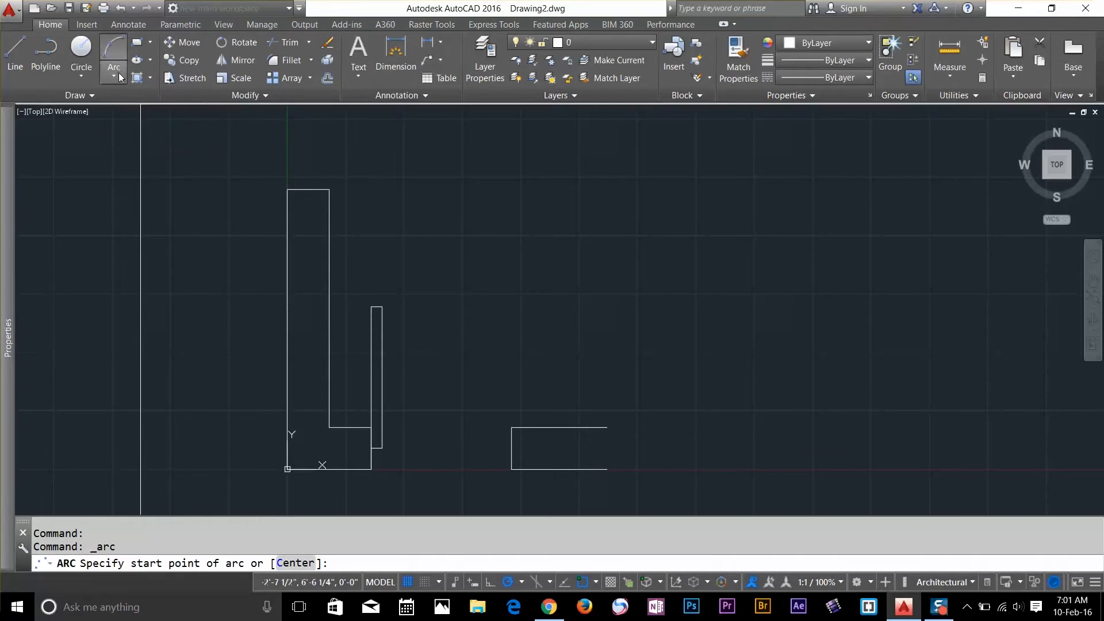
{"action": "left_click", "coordinate": [830, 284]}
{"action": "left_click", "coordinate": [776, 184]}
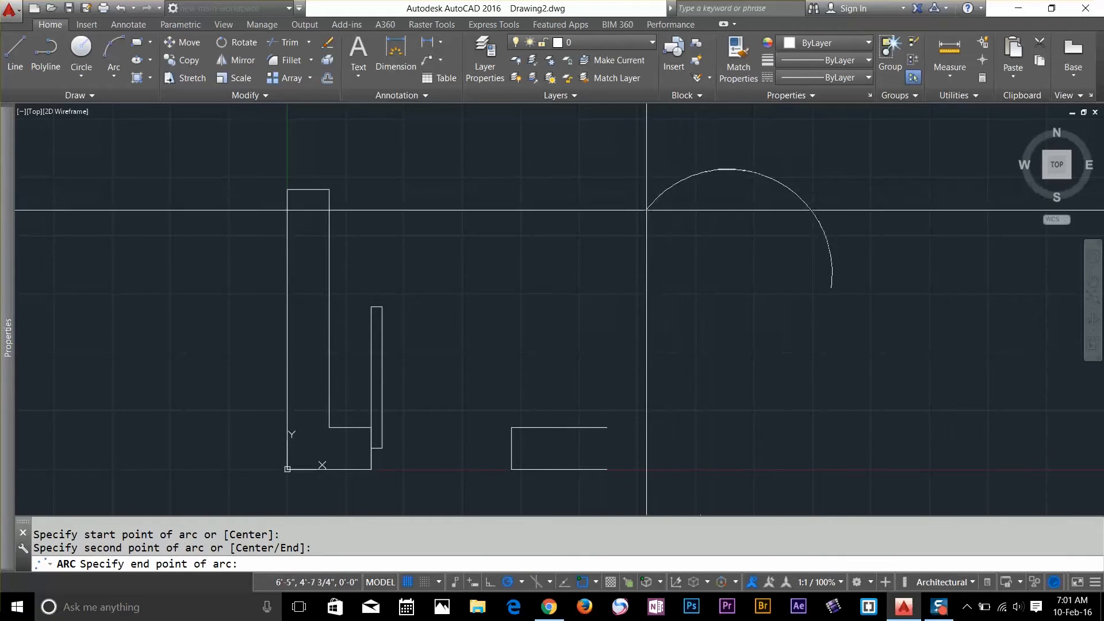
{"action": "left_click", "coordinate": [656, 234]}
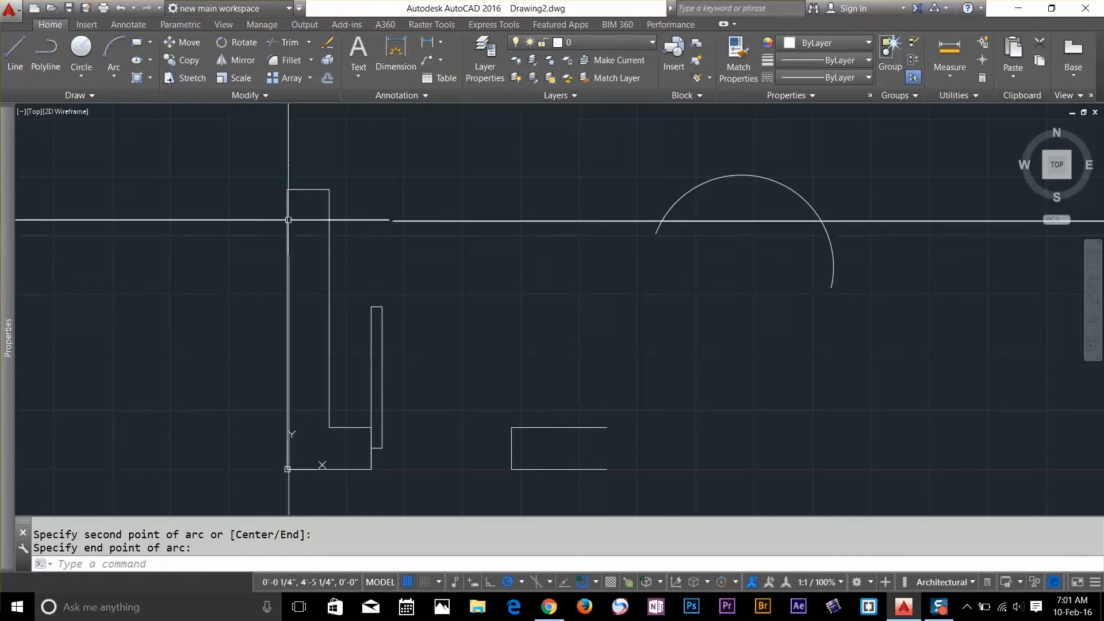
Add two tangent Continue arcs leftward from the arc's end, one dipping downward and one bulging upward to about 1'-8 1/2", 4'-7".
{"action": "left_click", "coordinate": [115, 75]}
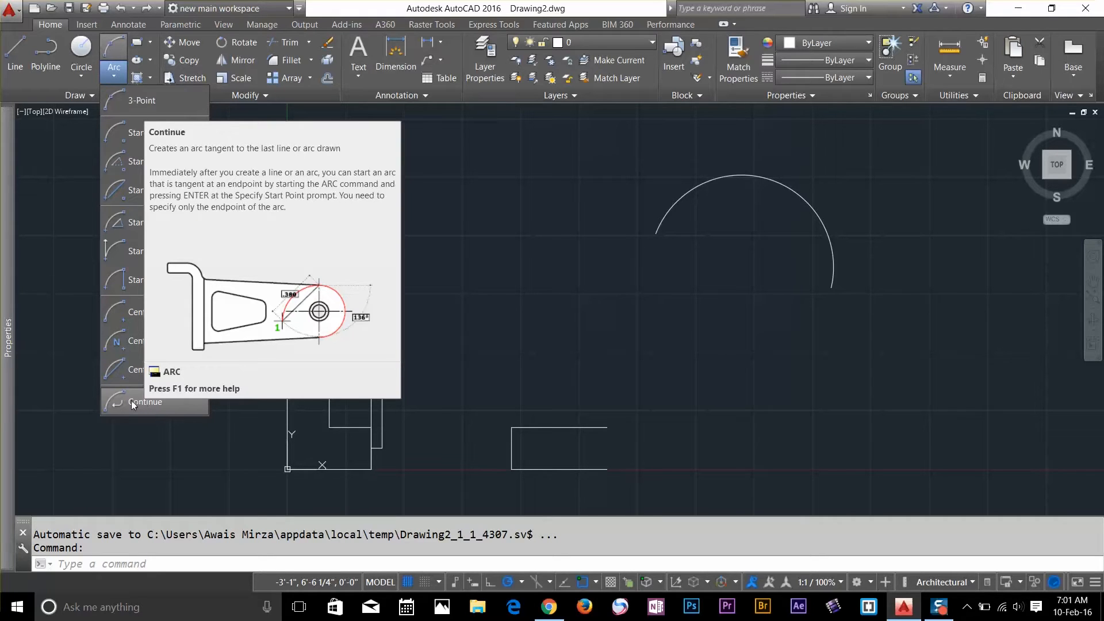
{"action": "left_click", "coordinate": [141, 404]}
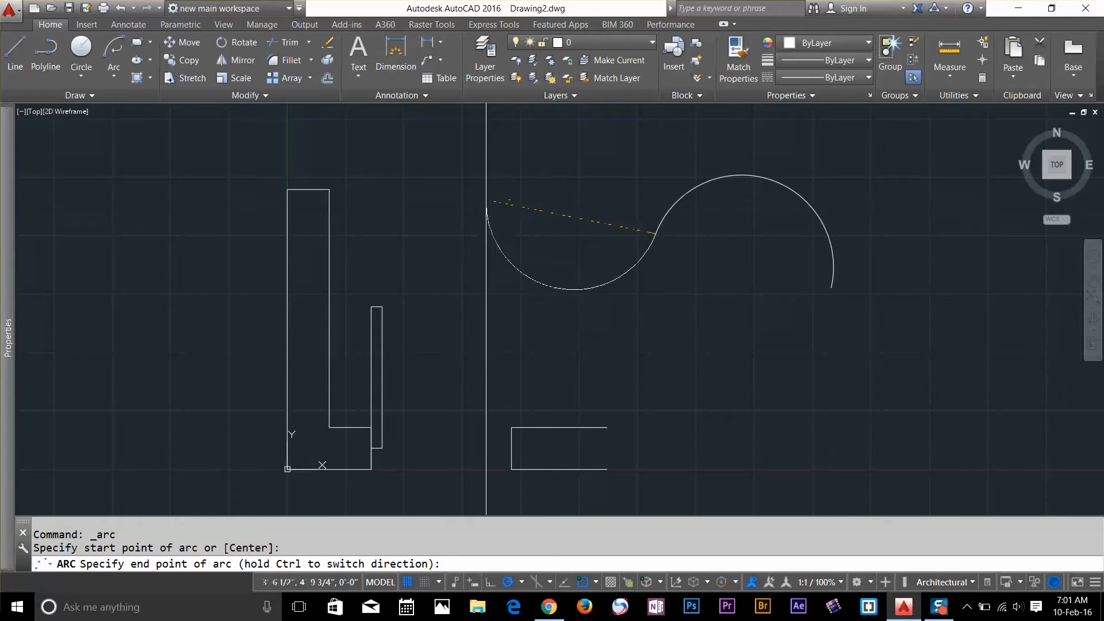
{"action": "left_click", "coordinate": [486, 188]}
{"action": "left_click", "coordinate": [117, 75]}
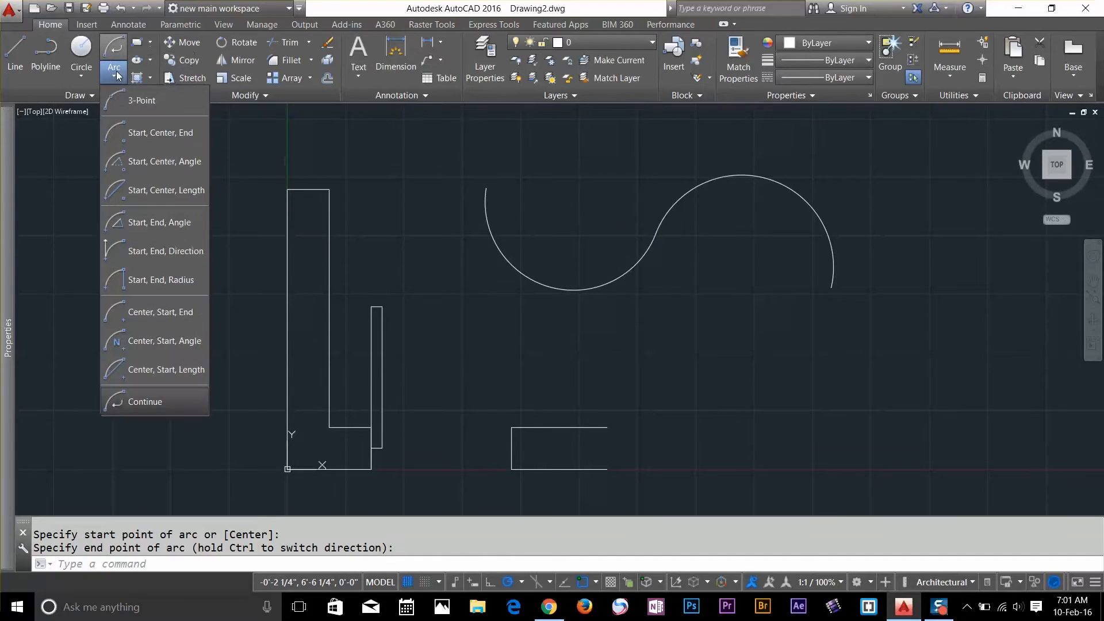
{"action": "left_click", "coordinate": [133, 401]}
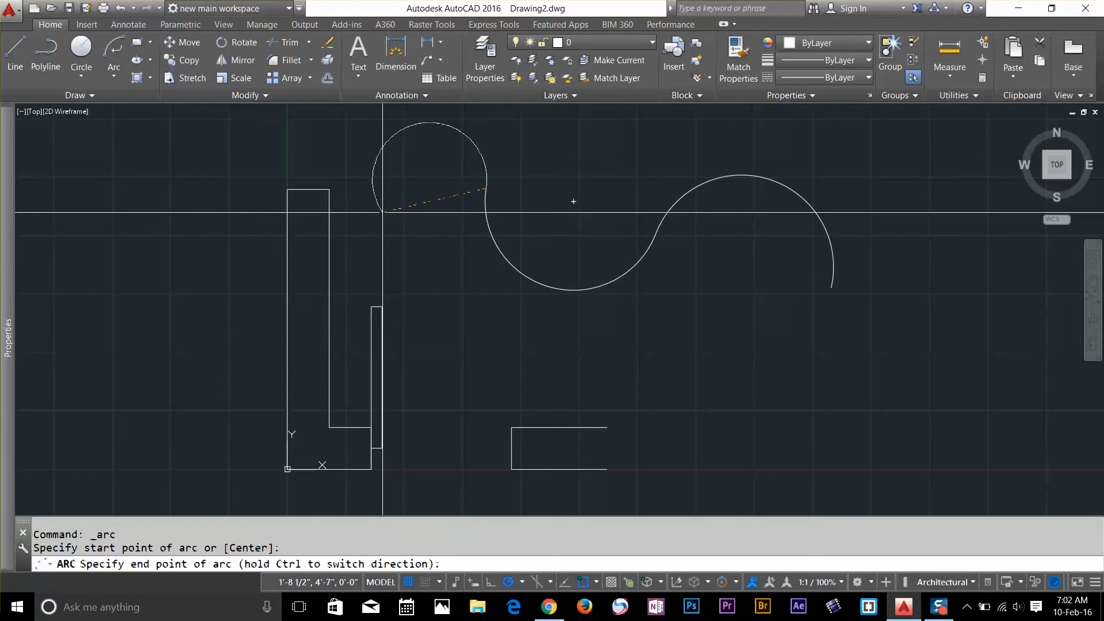
{"action": "left_click", "coordinate": [382, 212]}
Delete the chain of three connected arcs.
{"action": "left_click", "coordinate": [855, 150]}
{"action": "left_click", "coordinate": [436, 247]}
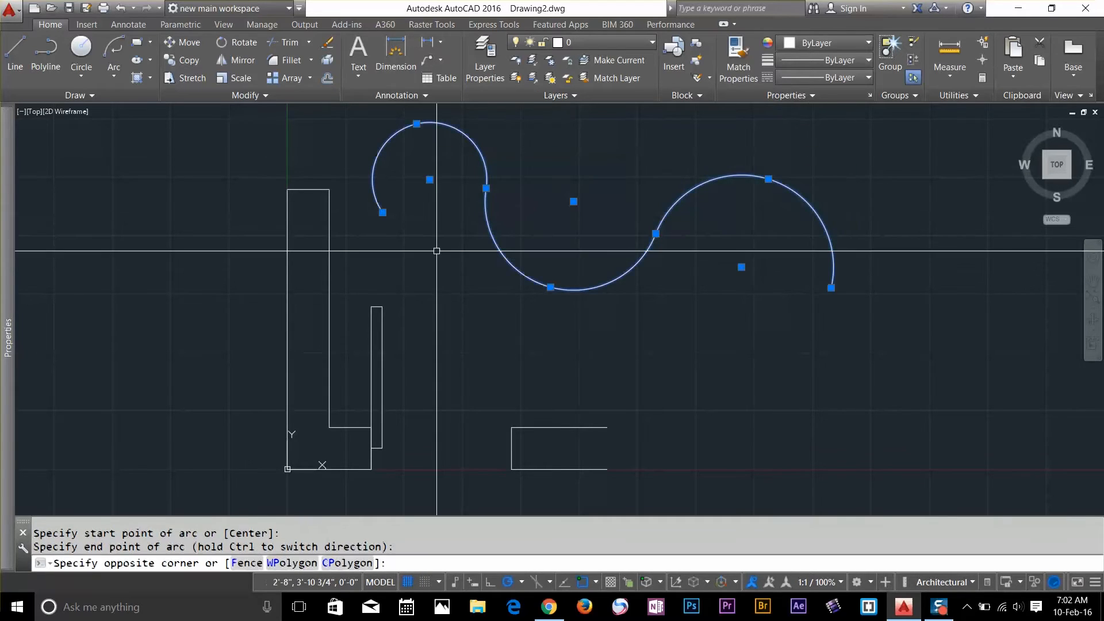
{"action": "key", "text": "Delete"}
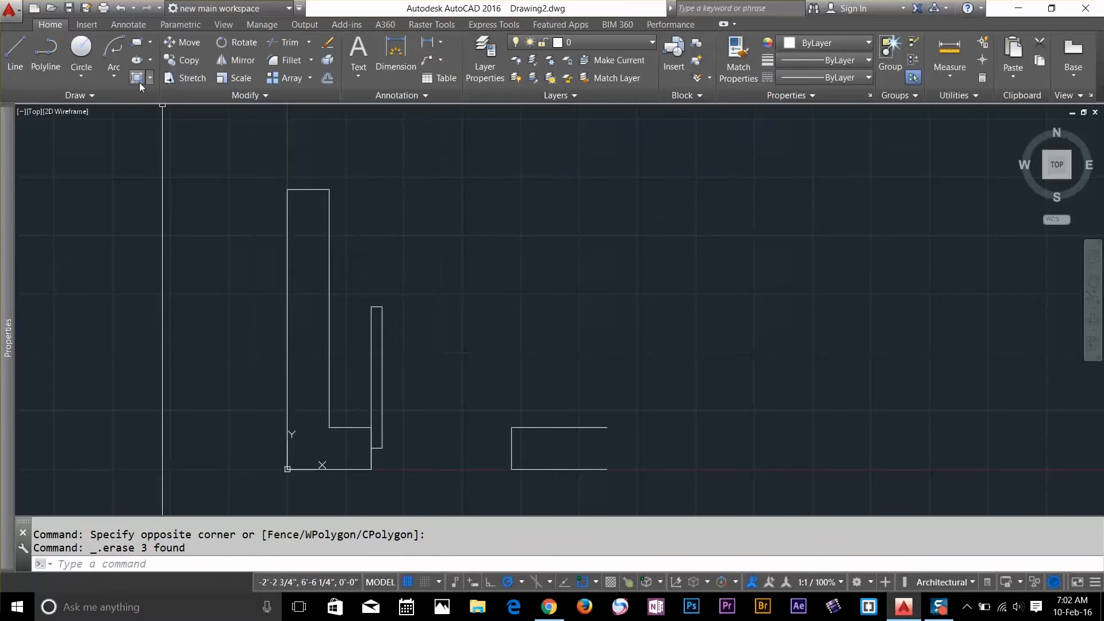
Draw a Start, End, Direction arc above the right-hand wall, rising from a vertical start tangent and curving up to the right.
{"action": "left_click", "coordinate": [113, 73]}
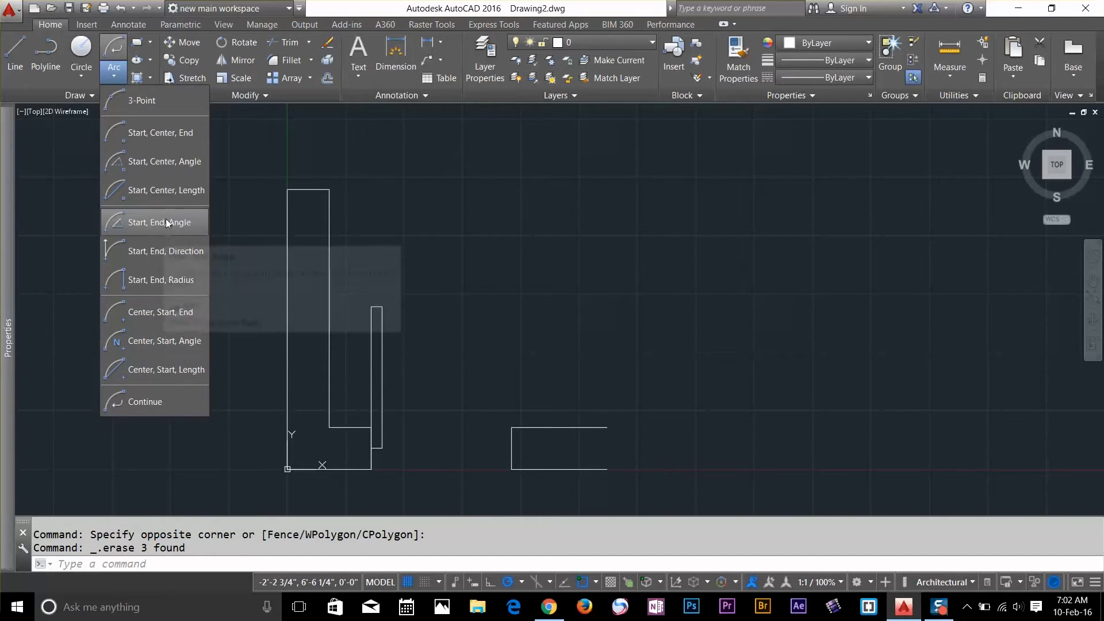
{"action": "left_click", "coordinate": [166, 250]}
{"action": "left_click", "coordinate": [543, 336]}
{"action": "left_click", "coordinate": [552, 308]}
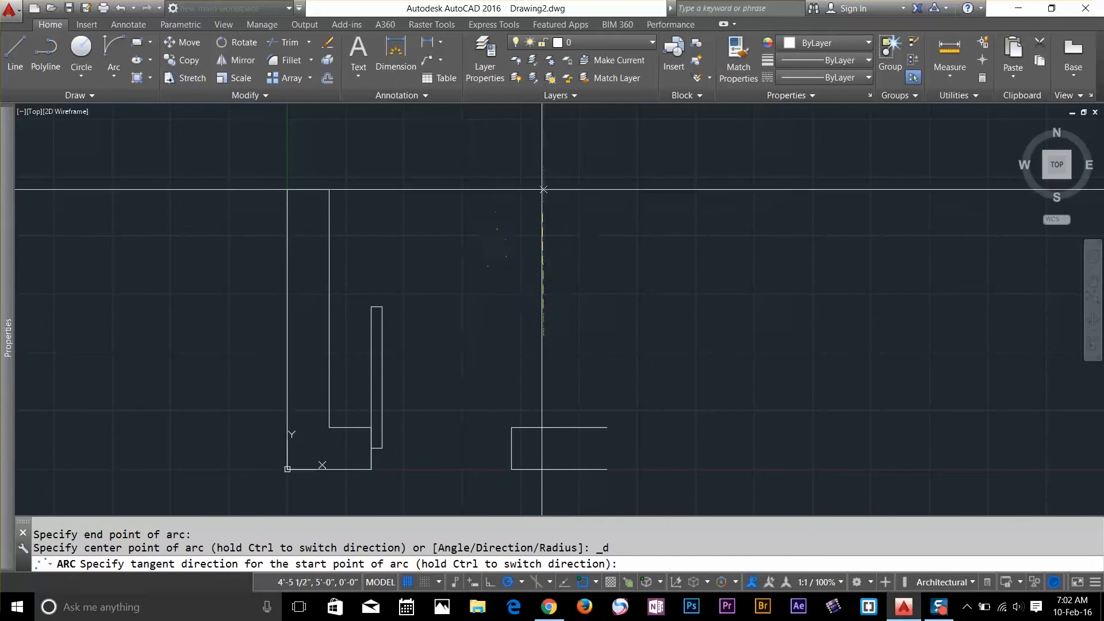
{"action": "left_click", "coordinate": [623, 227]}
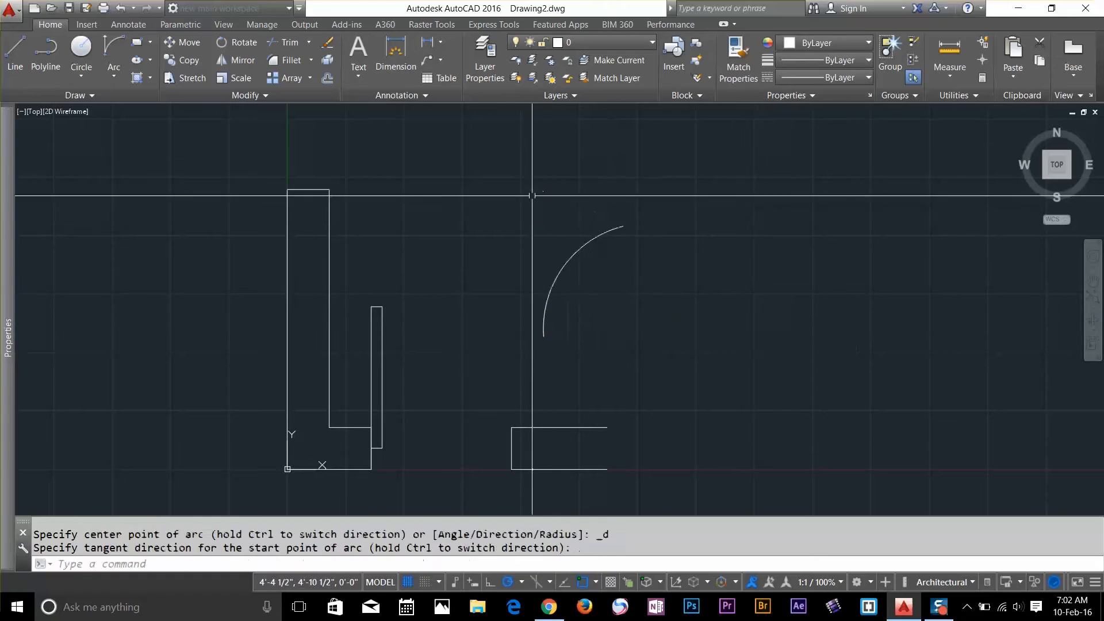
Delete the Start, End, Direction arc above the right-hand wall.
{"action": "left_click", "coordinate": [592, 246]}
{"action": "left_click", "coordinate": [554, 192]}
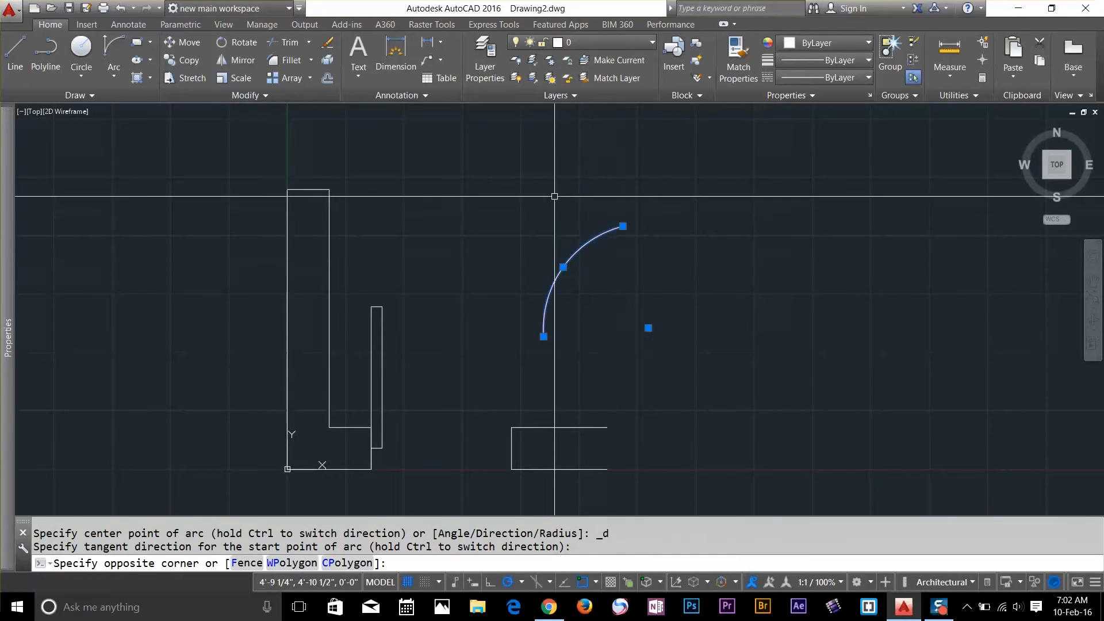
{"action": "key", "text": "Delete"}
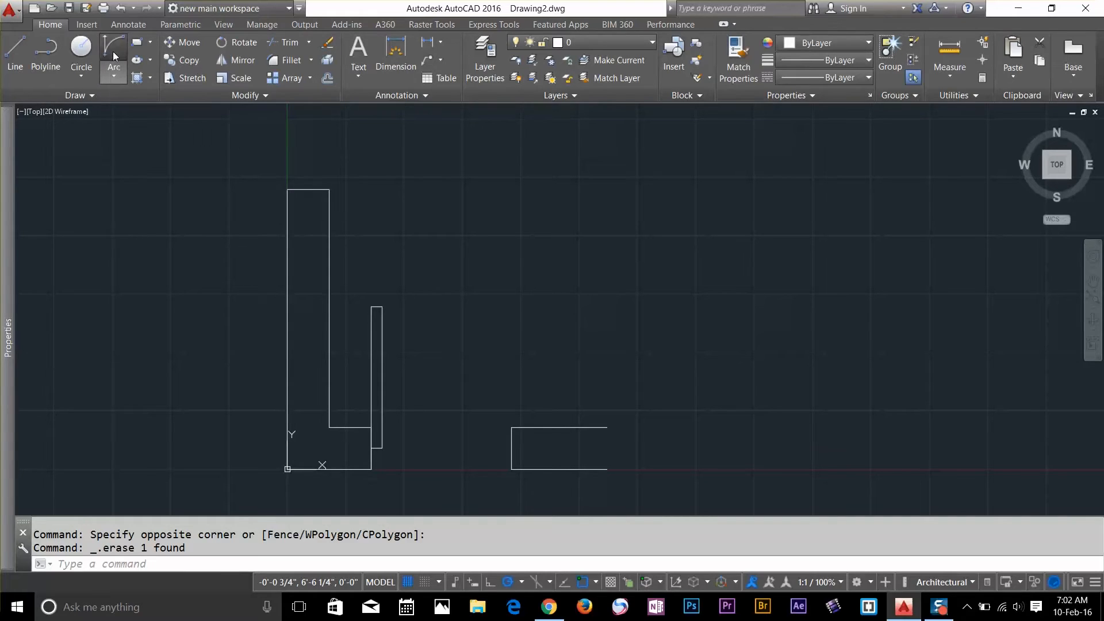
Try to draw an arc center-first with the Center option in the open area above the right-hand wall.
{"action": "left_click", "coordinate": [112, 74]}
{"action": "left_click", "coordinate": [125, 97]}
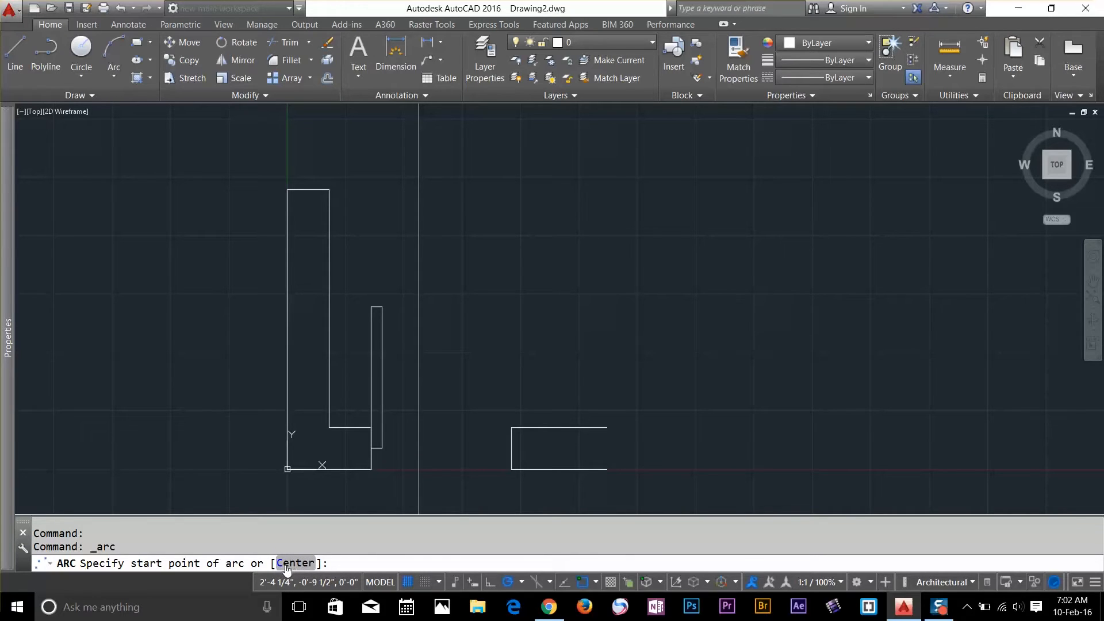
{"action": "type", "text": "c"}
{"action": "key", "text": "Return"}
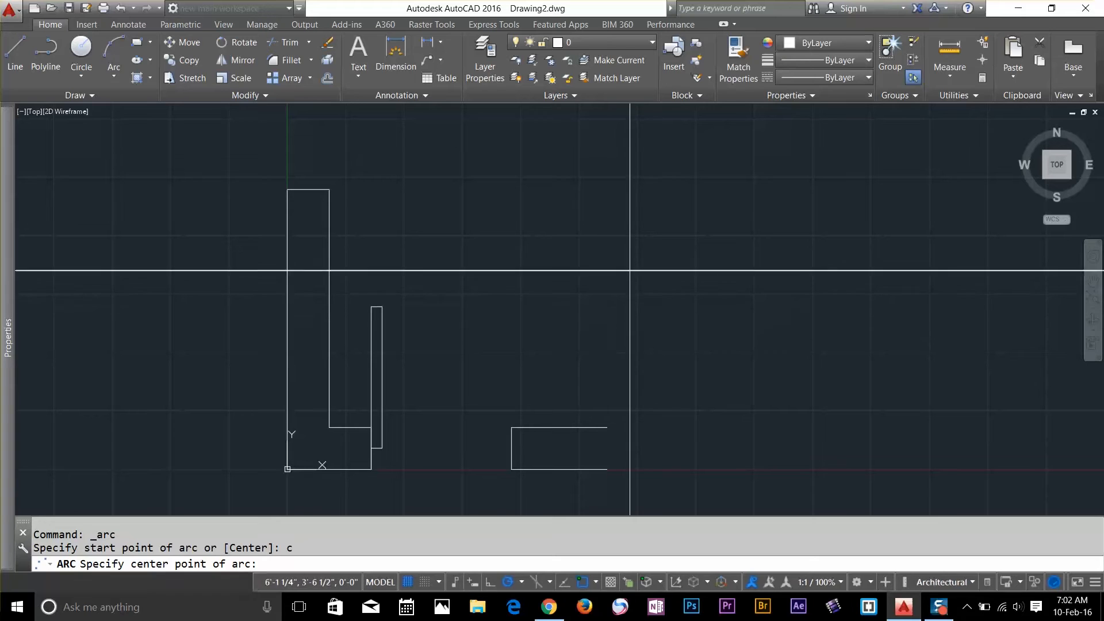
{"action": "left_click", "coordinate": [631, 266]}
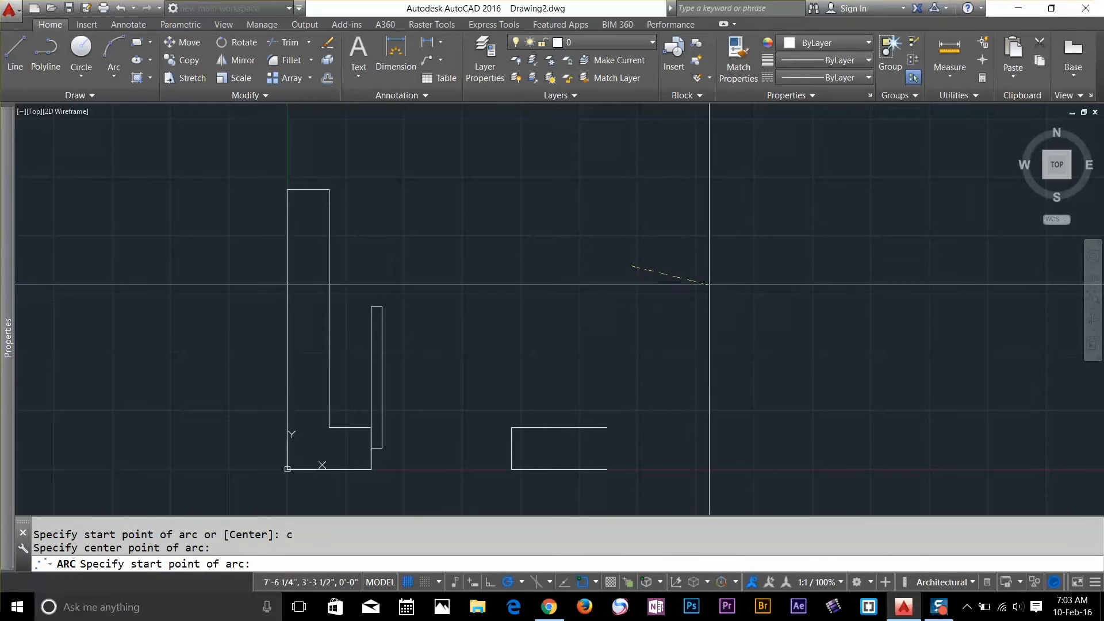
{"action": "left_click", "coordinate": [778, 250]}
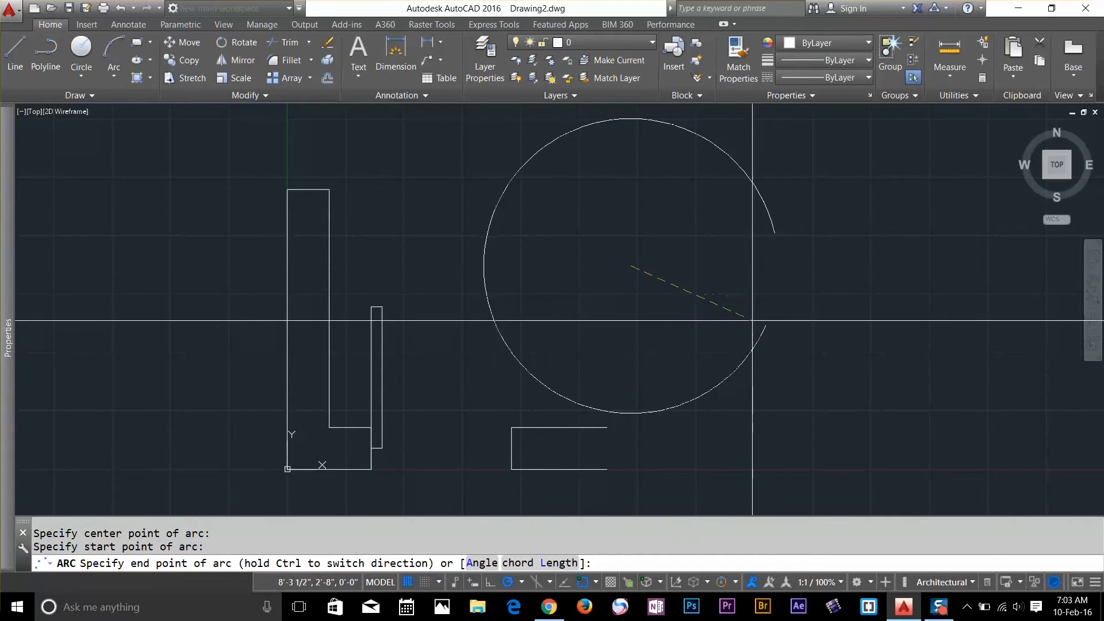
{"action": "key", "text": "Return"}
{"action": "type", "text": "`"}
{"action": "key", "text": "Escape"}
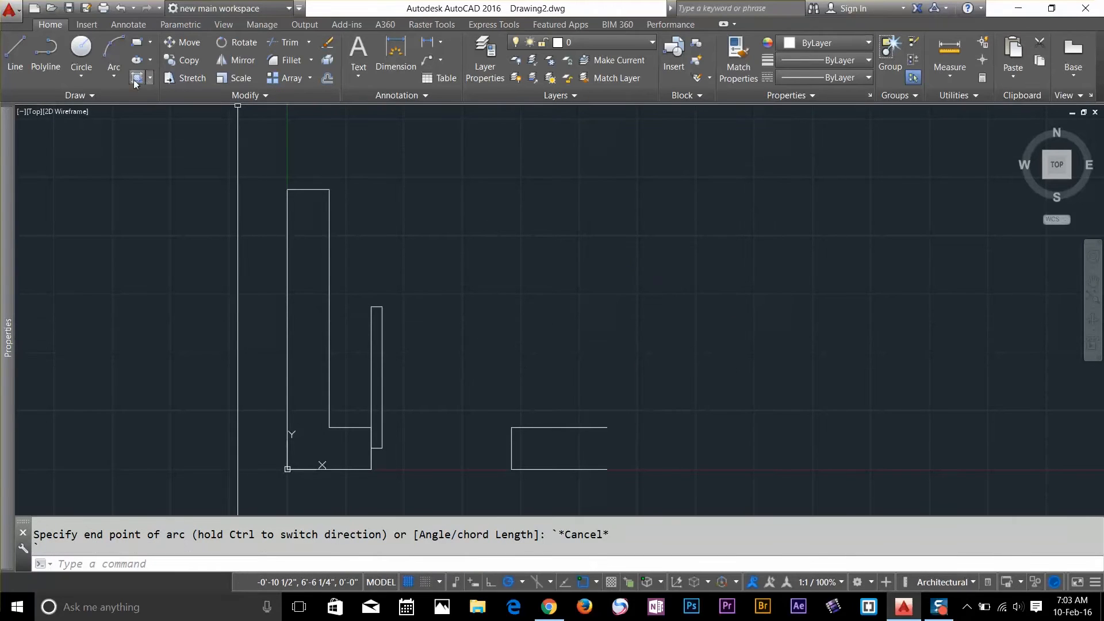
Draw a Center, Start, End arc above the right-hand wall, sweeping 180° from its right-hand start point to form an upper half circle.
{"action": "left_click", "coordinate": [115, 77]}
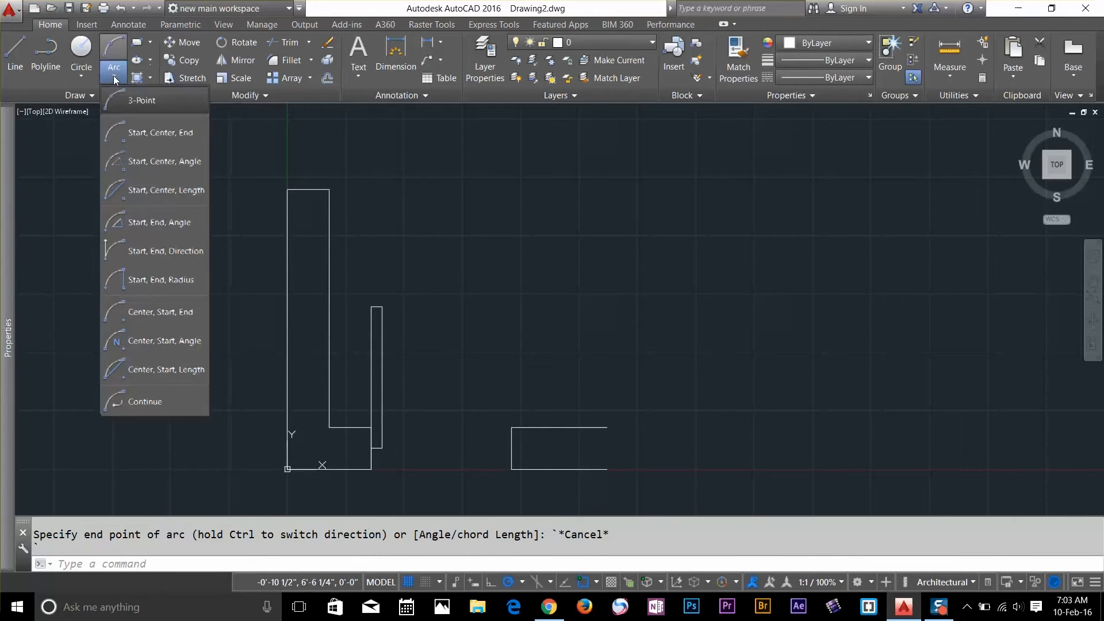
{"action": "left_click", "coordinate": [157, 312]}
{"action": "left_click", "coordinate": [555, 278]}
{"action": "left_click", "coordinate": [723, 280]}
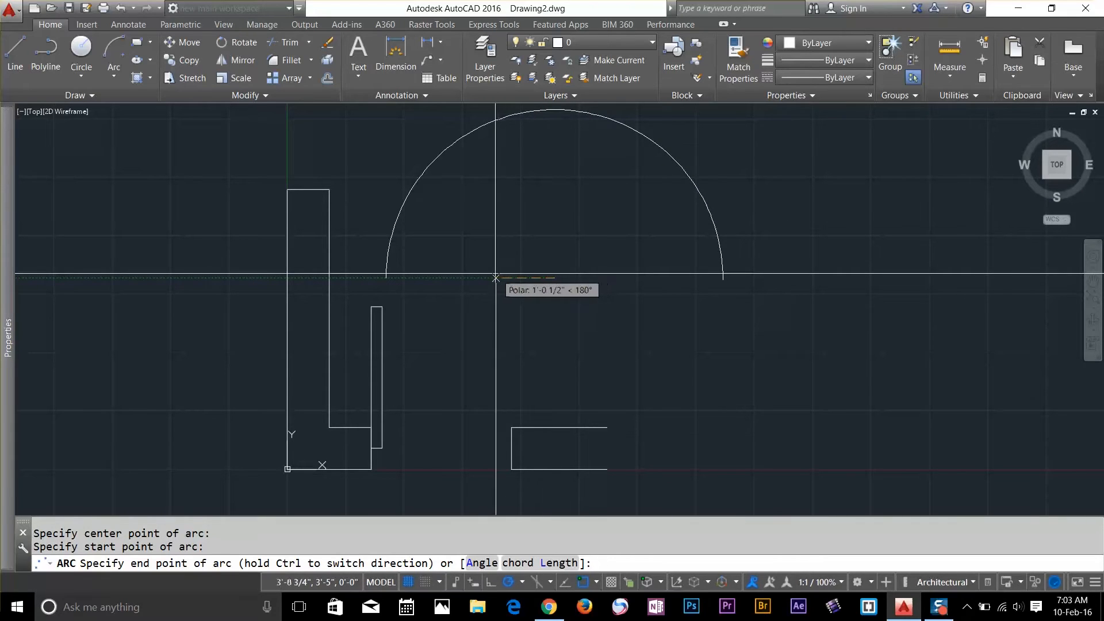
{"action": "key", "text": "Return"}
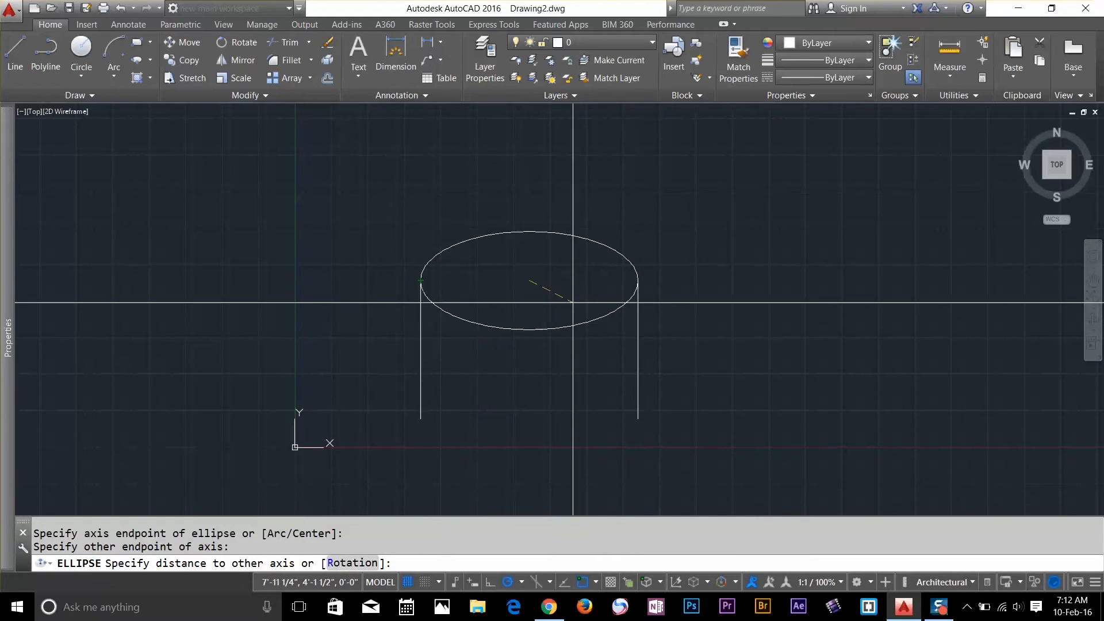
Complete the ellipse spanning the upper ends of the two vertical lines with the Rotation option, and delete it.
{"action": "left_click", "coordinate": [350, 563]}
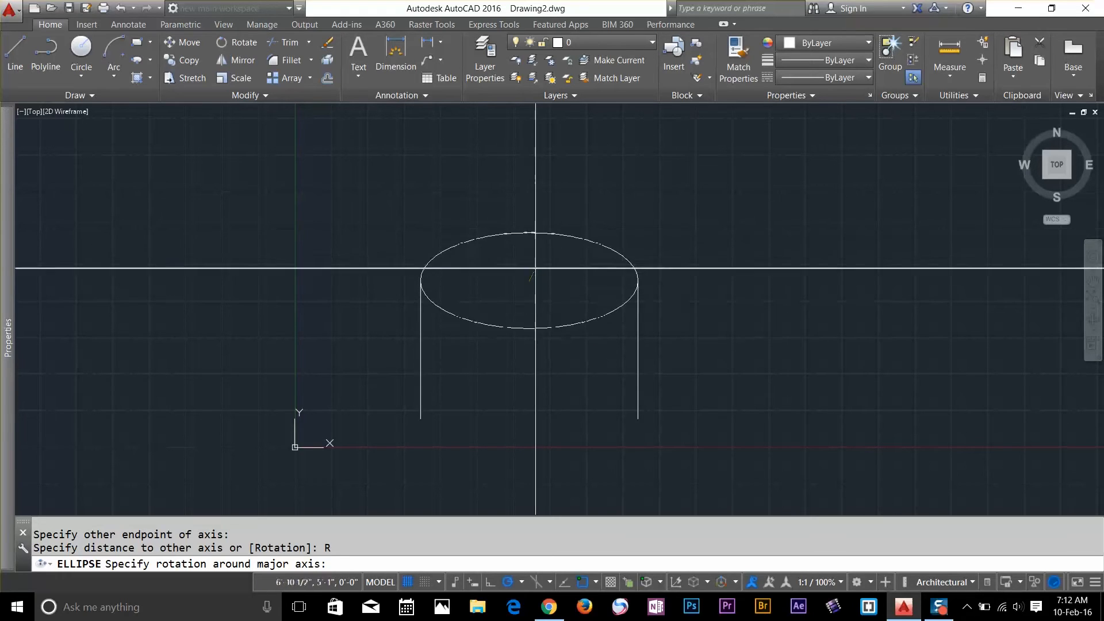
{"action": "left_click", "coordinate": [529, 291]}
{"action": "left_click", "coordinate": [607, 192]}
{"action": "left_click", "coordinate": [584, 219]}
{"action": "key", "text": "Delete"}
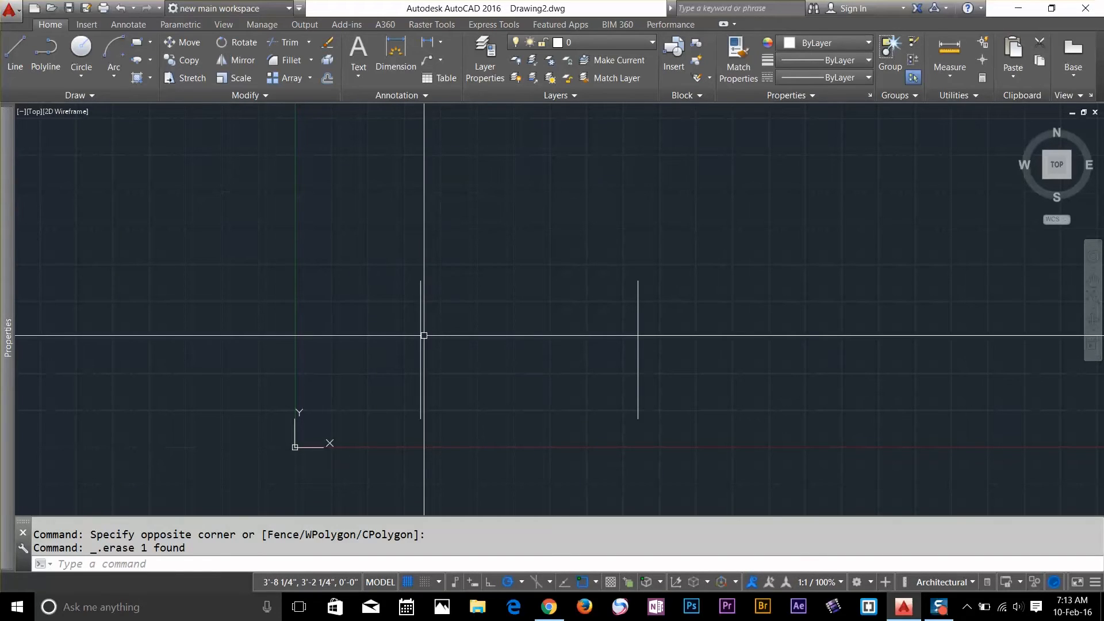
Place three single points in a vertical row midway between the two vertical lines: a lower one, an upper one and a middle one.
{"action": "key", "text": "Return"}
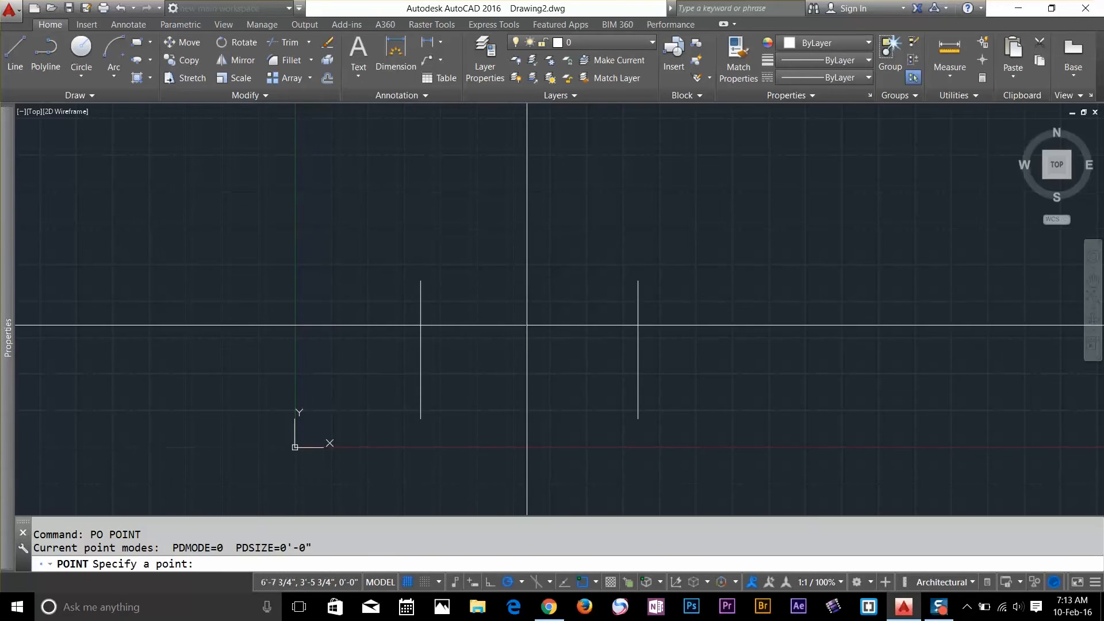
{"action": "left_click", "coordinate": [524, 331]}
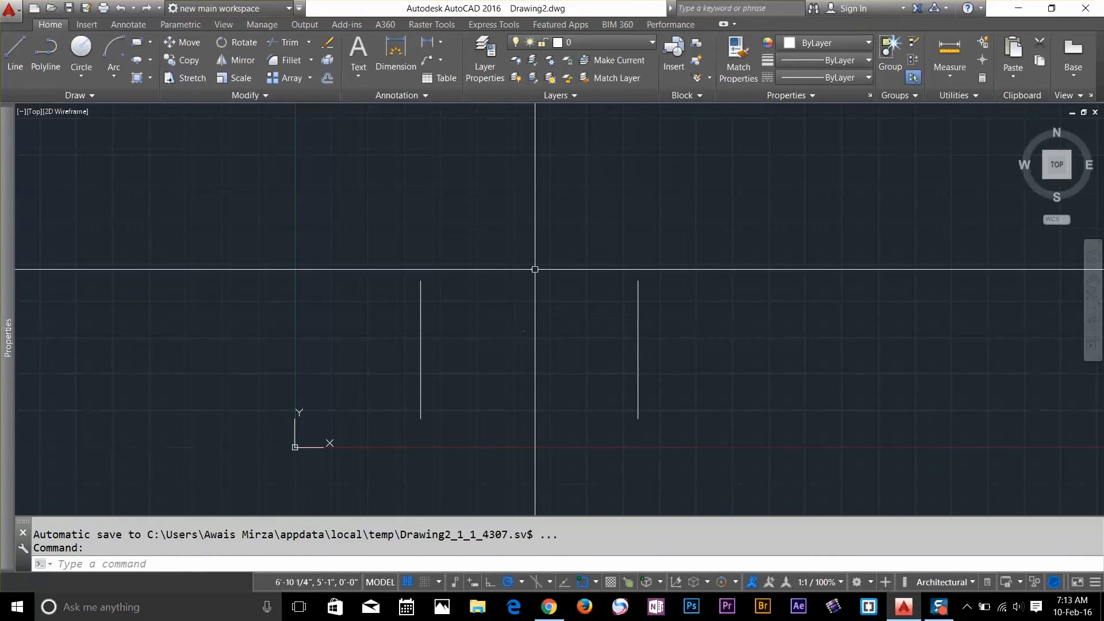
{"action": "key", "text": "Return"}
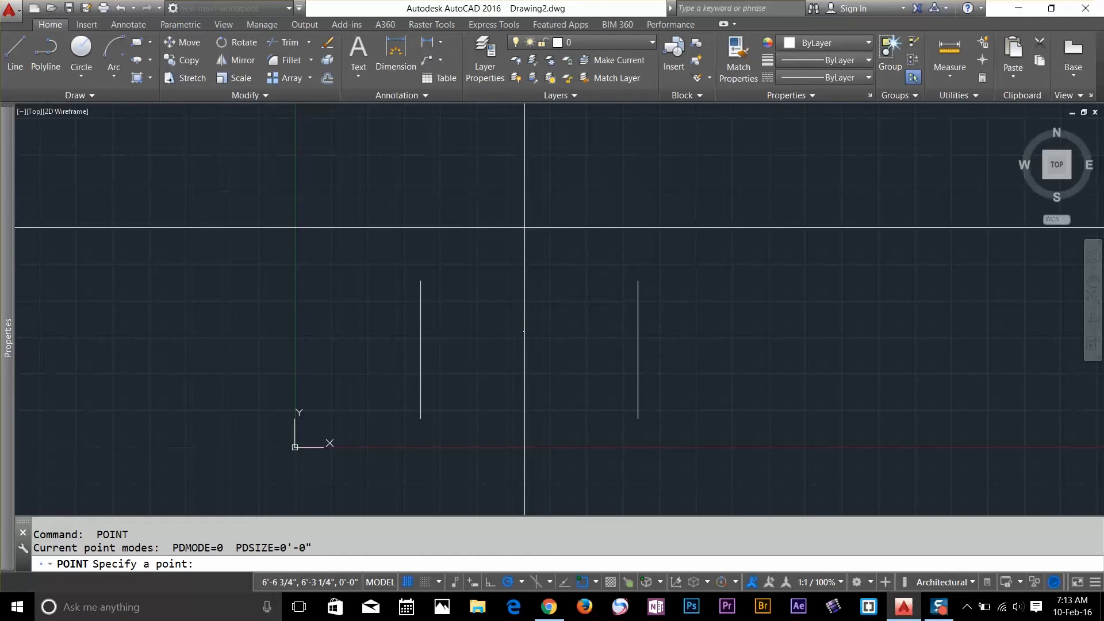
{"action": "left_click", "coordinate": [525, 218]}
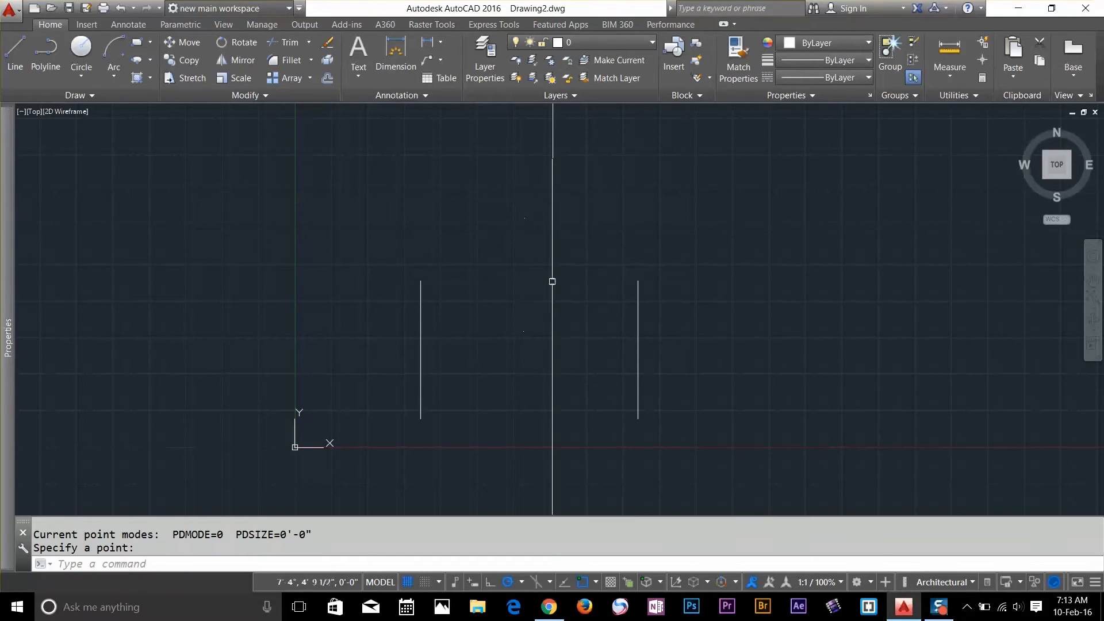
{"action": "key", "text": "Return"}
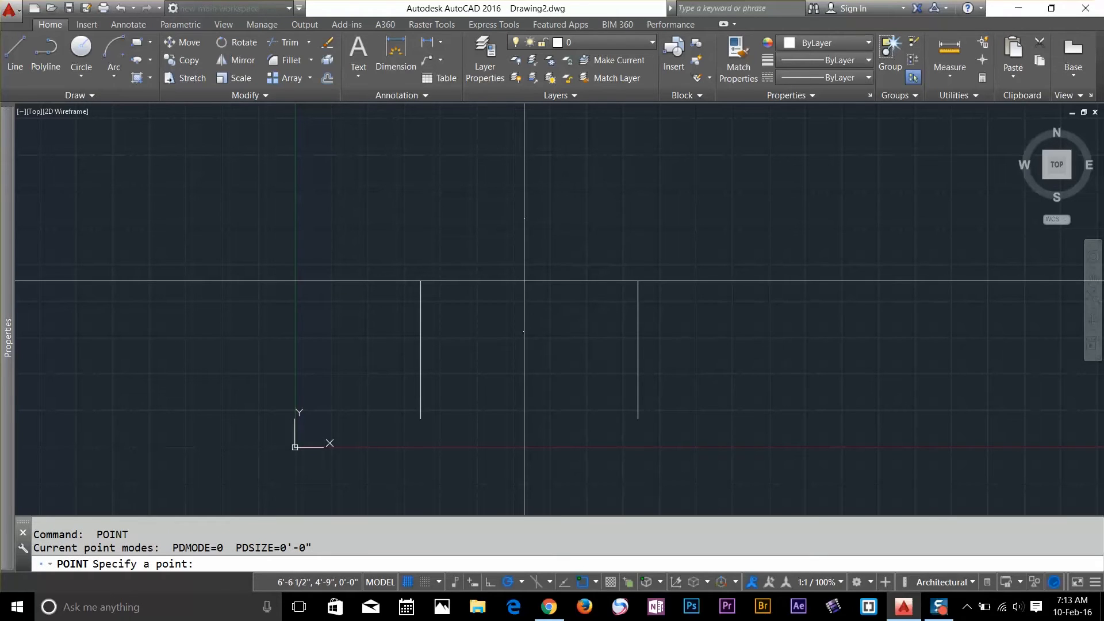
{"action": "left_click", "coordinate": [523, 281]}
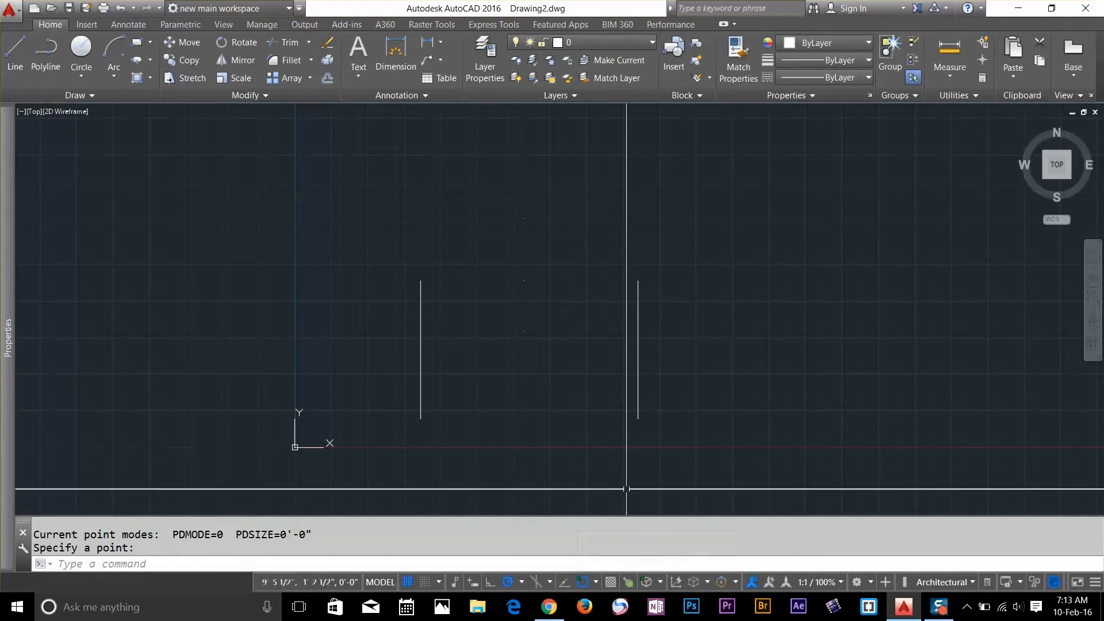
Turn off the Node object snap and test snapping to the points with the Line command.
{"action": "left_click", "coordinate": [596, 580]}
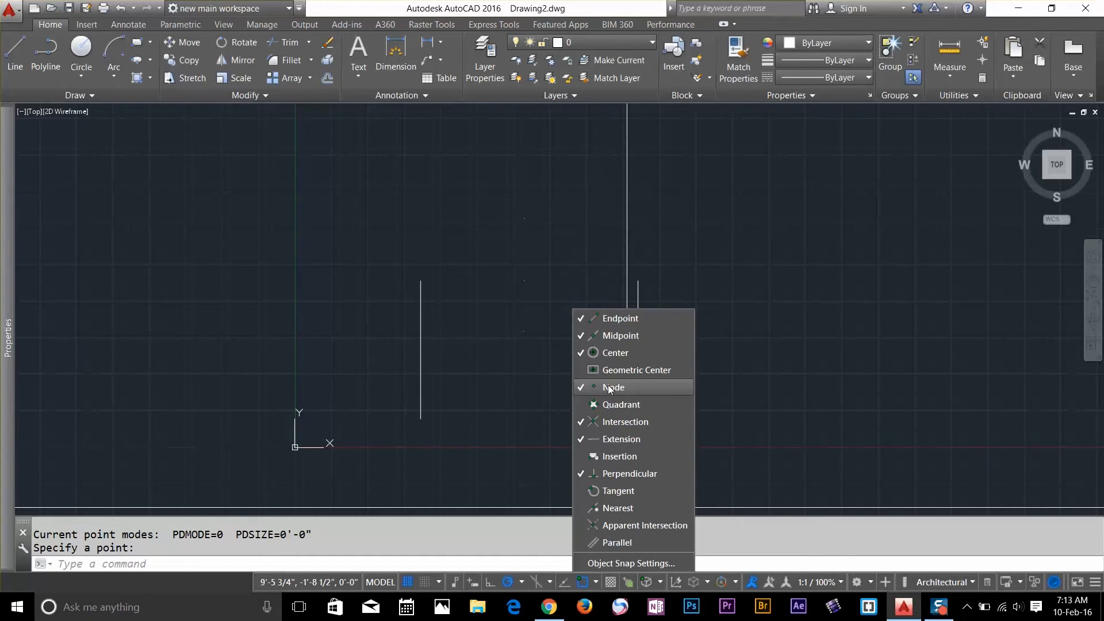
{"action": "left_click", "coordinate": [588, 392]}
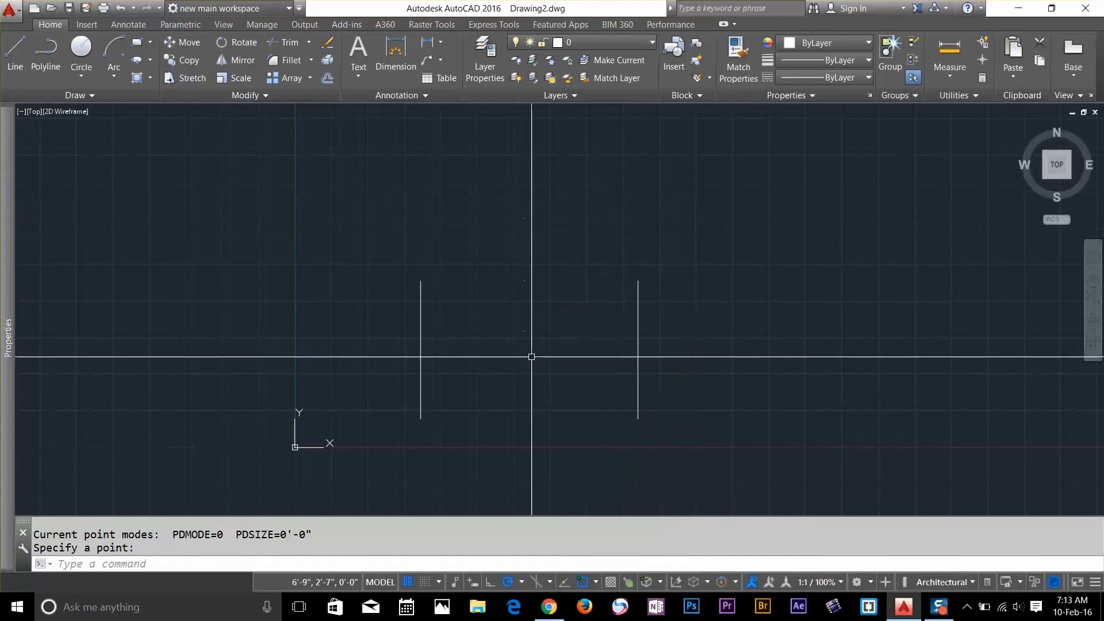
{"action": "type", "text": "l"}
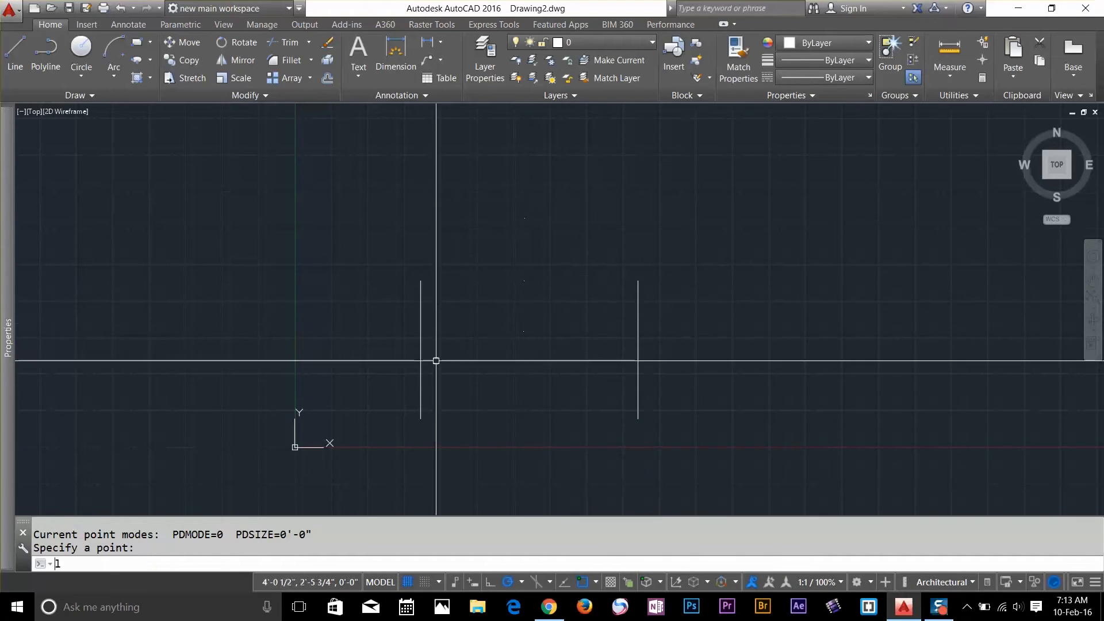
{"action": "key", "text": "Return"}
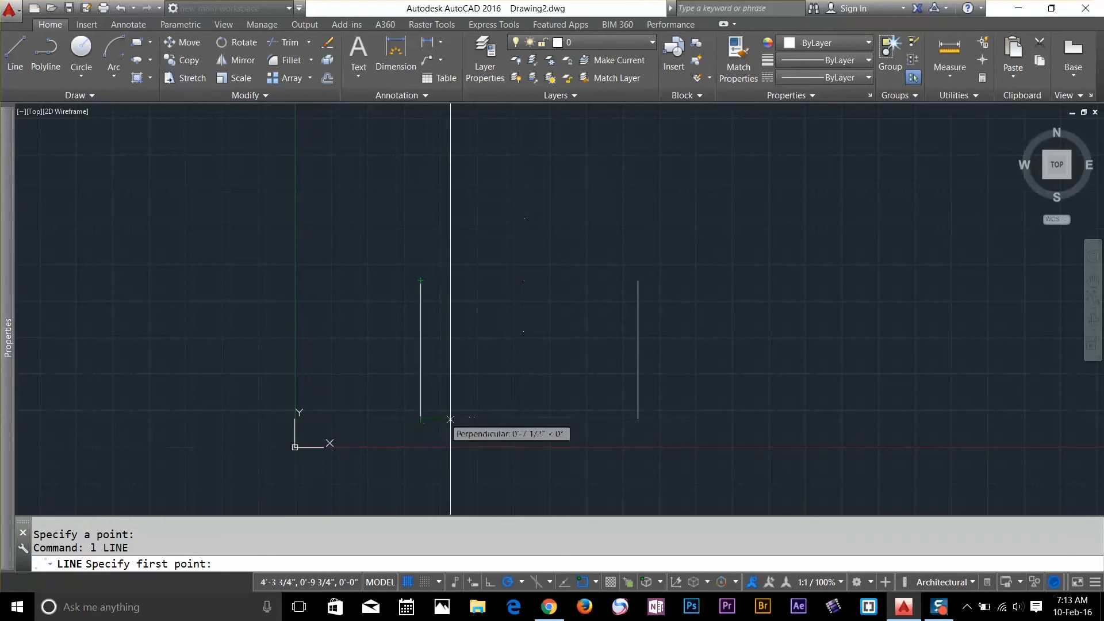
{"action": "key", "text": "Escape"}
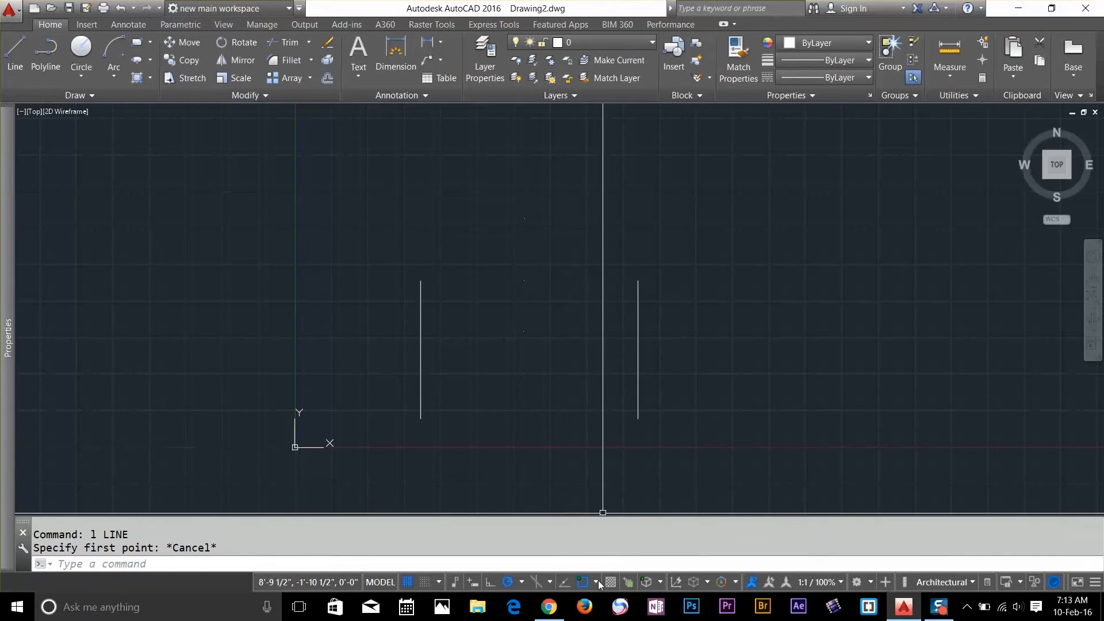
Examine the enabled object snap modes and repeatedly test with the Line command how the cursor behaves near the three points.
{"action": "left_click", "coordinate": [598, 581]}
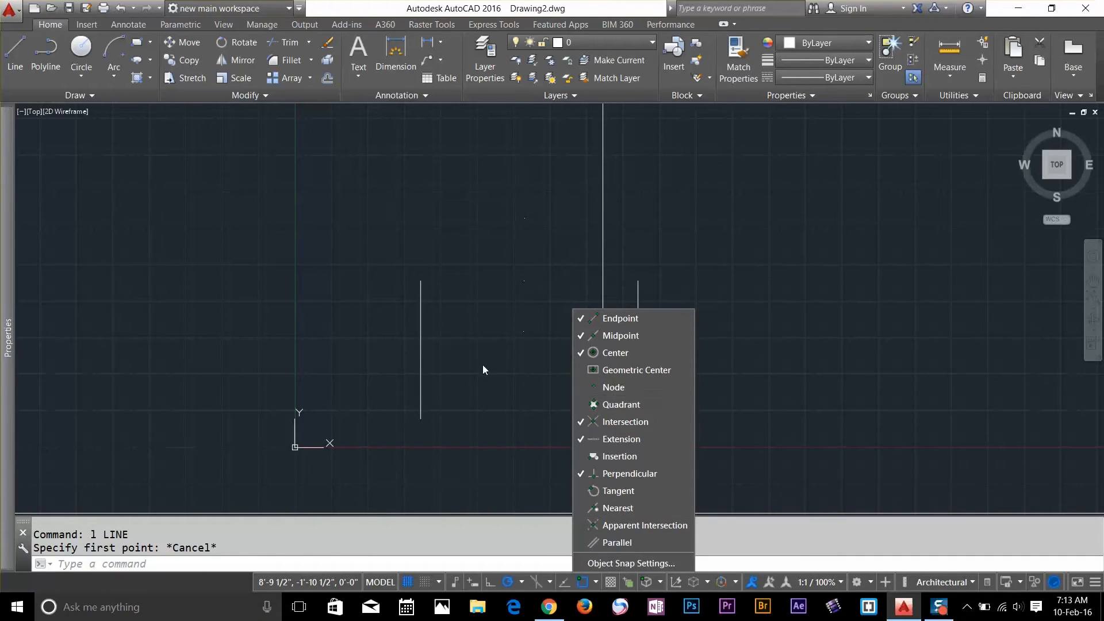
{"action": "left_click", "coordinate": [531, 375]}
{"action": "type", "text": "l"}
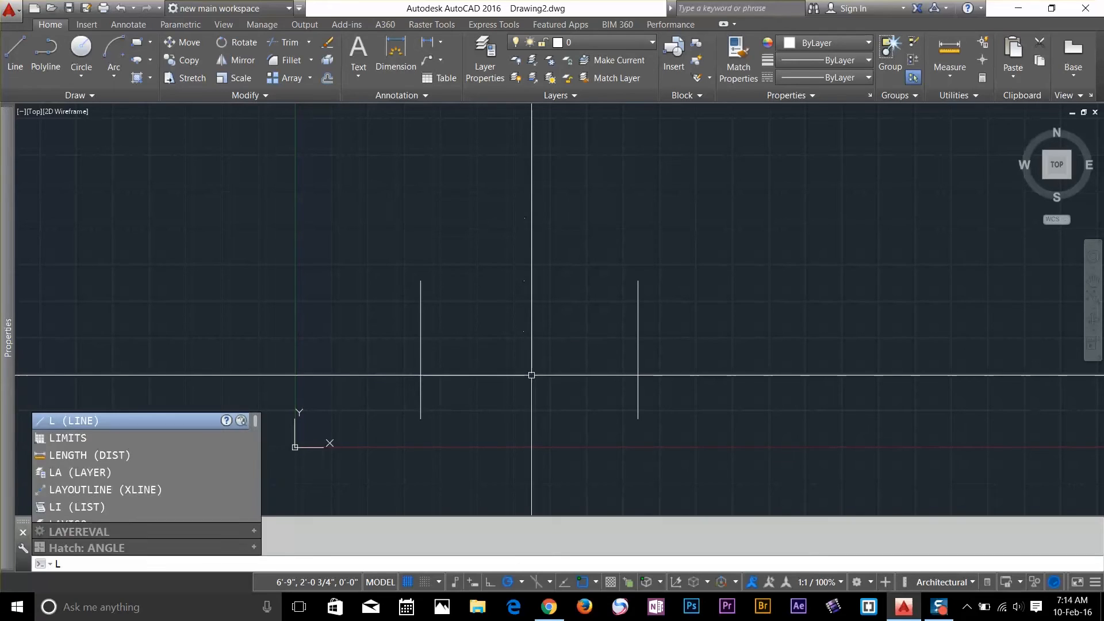
{"action": "key", "text": "Return"}
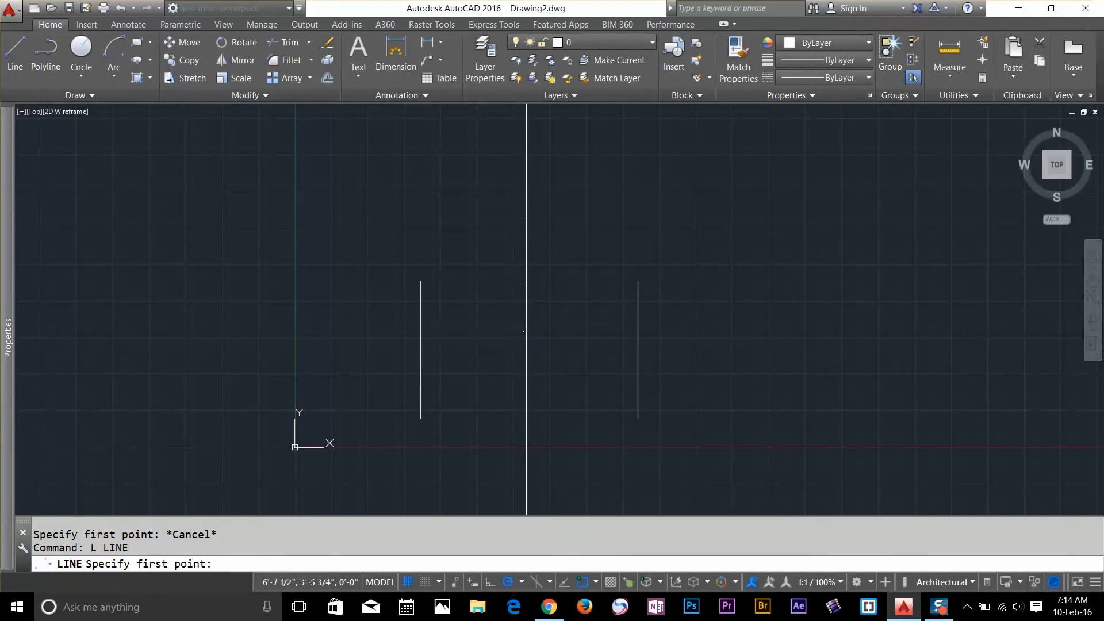
{"action": "key", "text": "Escape"}
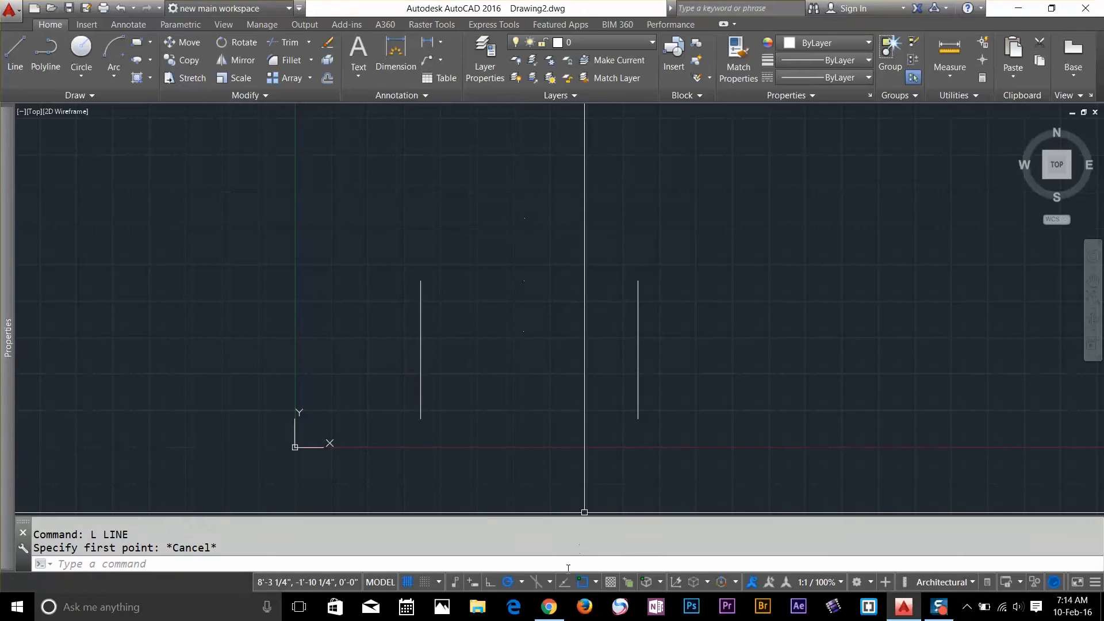
{"action": "left_click", "coordinate": [596, 582]}
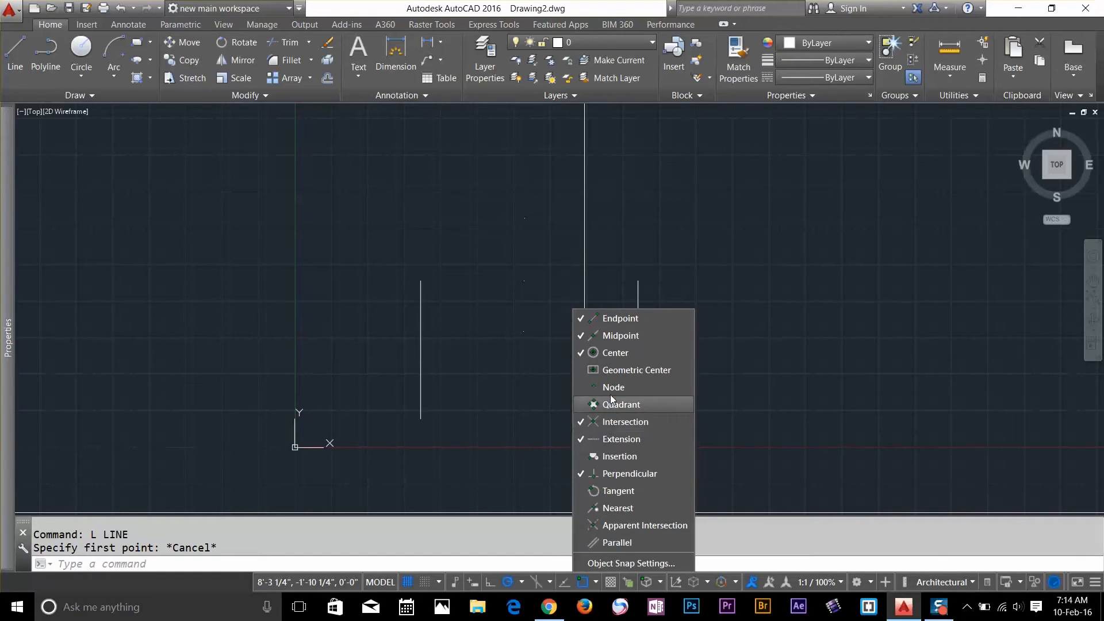
{"action": "left_click", "coordinate": [526, 380]}
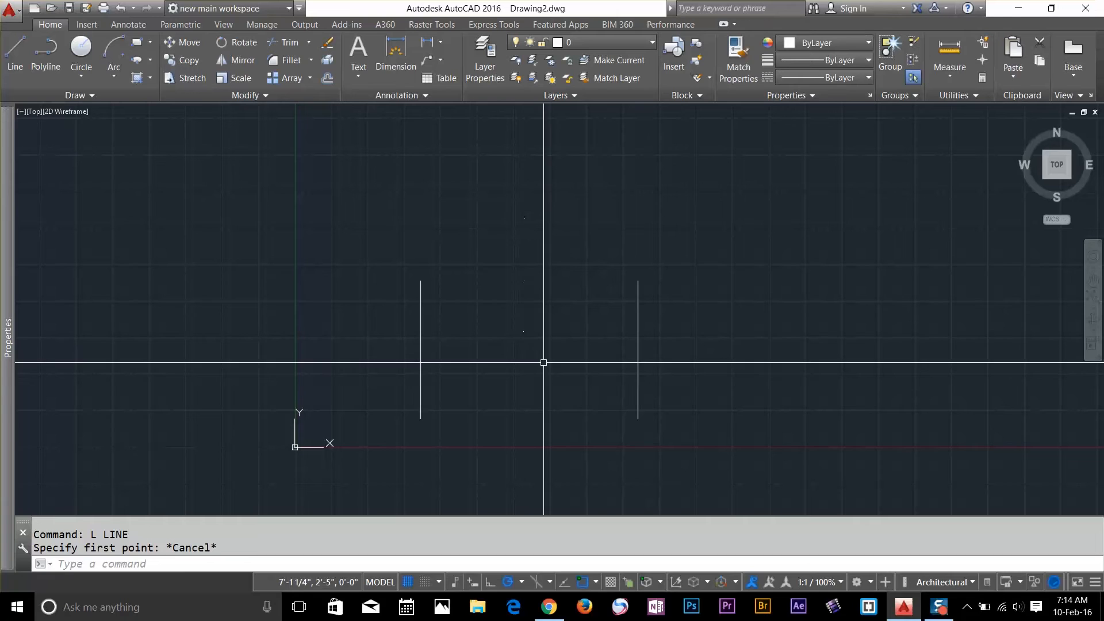
{"action": "type", "text": "l"}
{"action": "key", "text": "Return"}
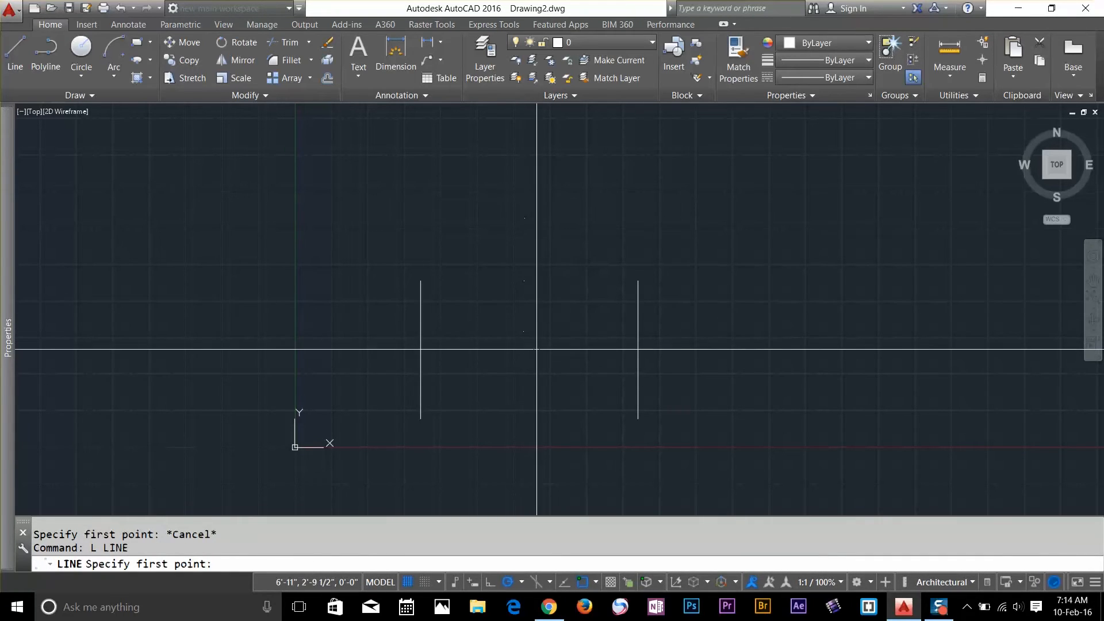
{"action": "key", "text": "Escape"}
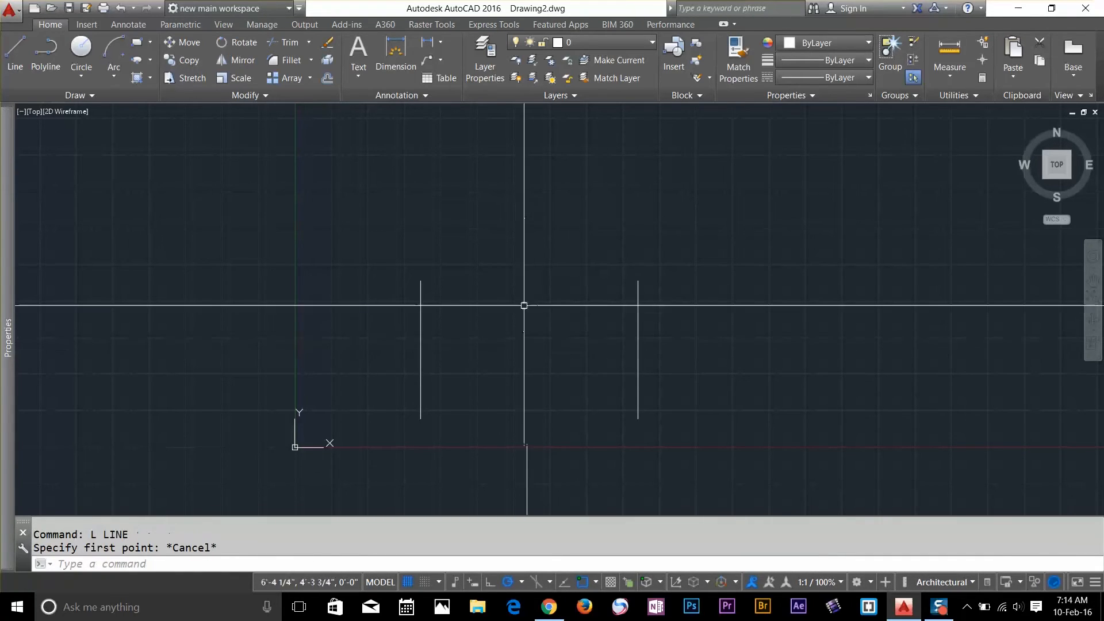
{"action": "left_click", "coordinate": [596, 582]}
{"action": "left_click", "coordinate": [530, 395]}
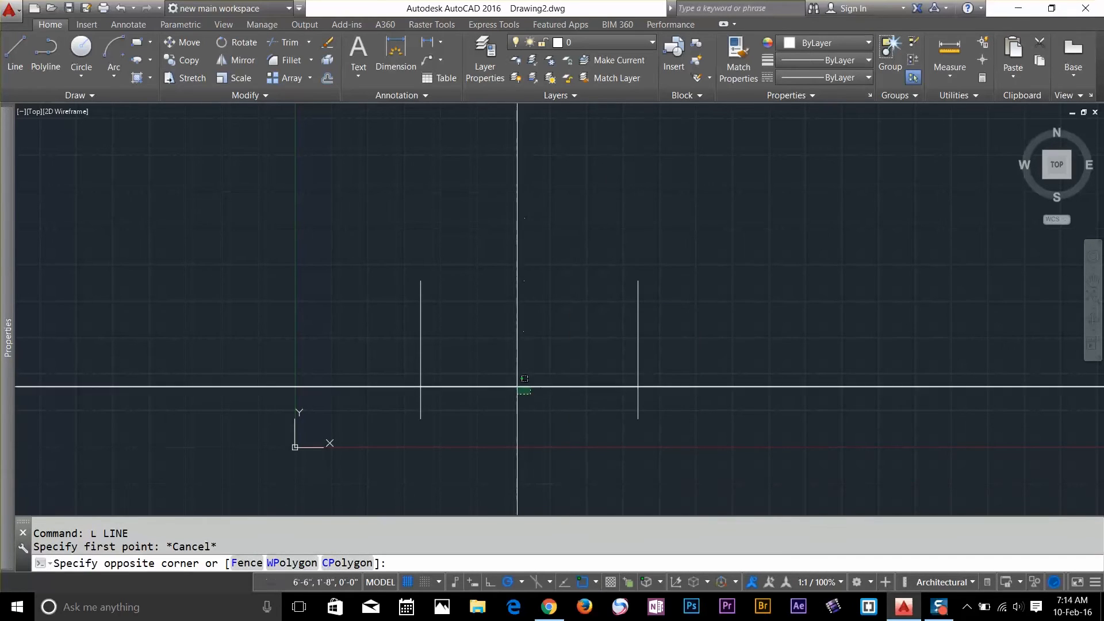
{"action": "left_click", "coordinate": [428, 370]}
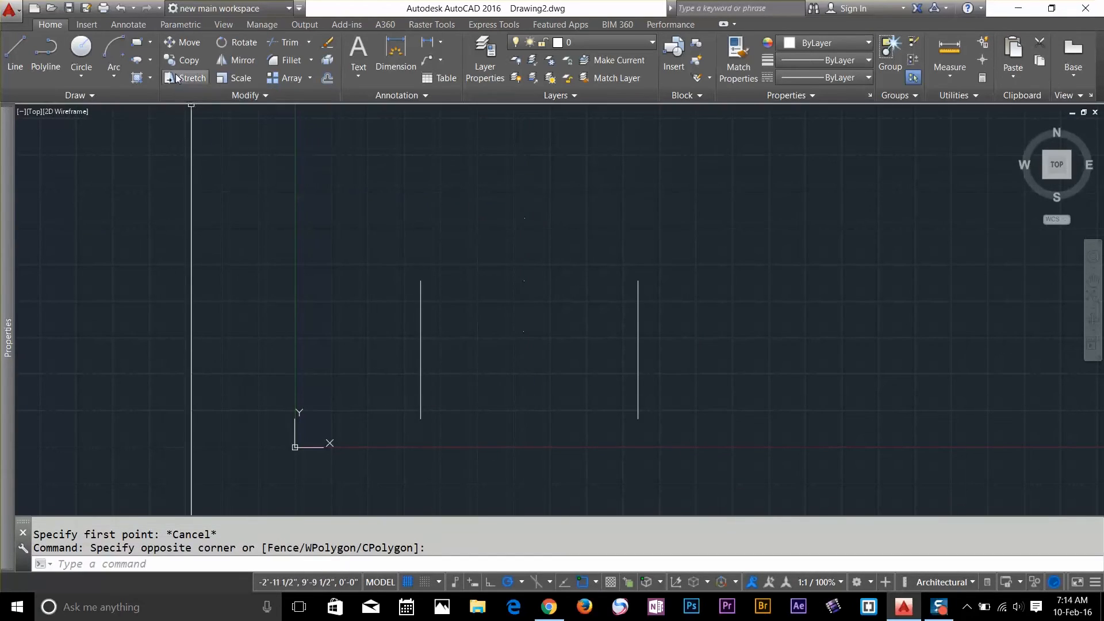
{"action": "left_click", "coordinate": [138, 63]}
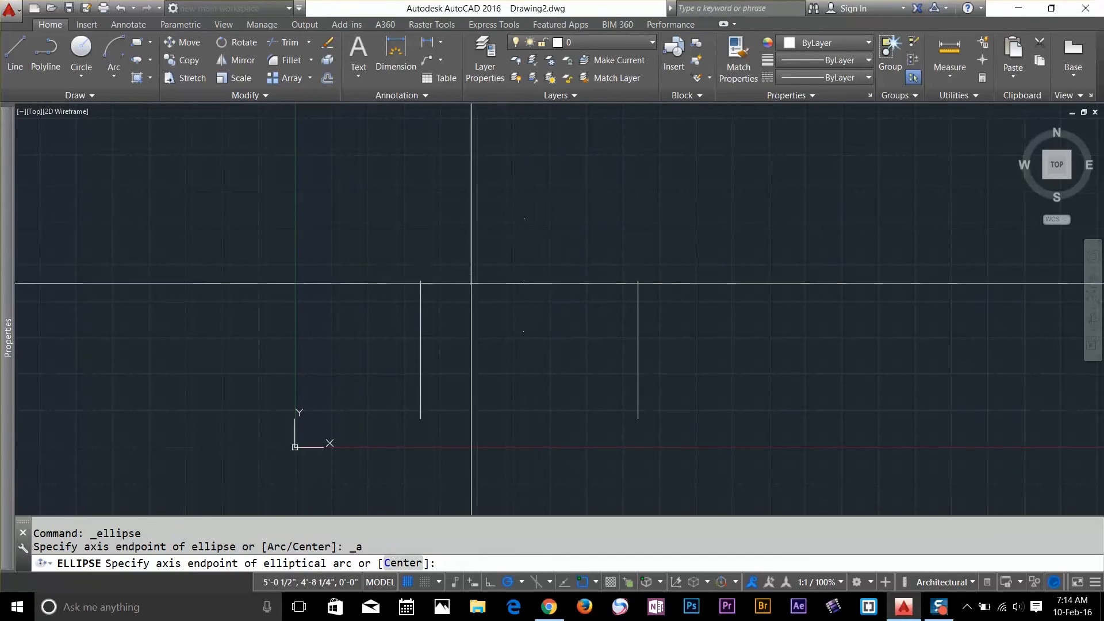
{"action": "left_click", "coordinate": [420, 281]}
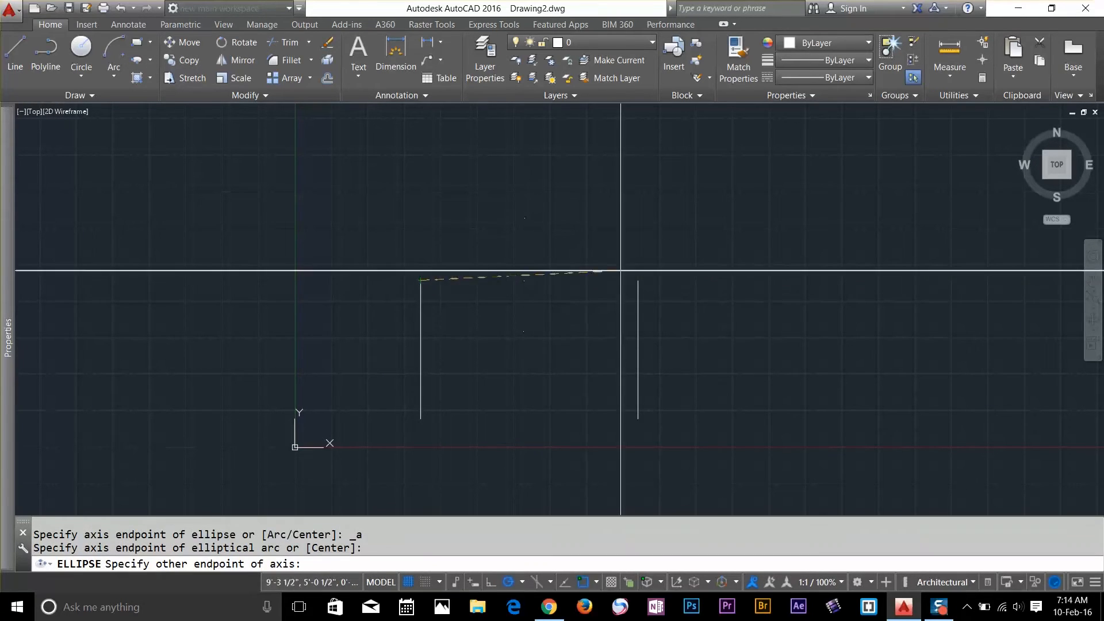
{"action": "left_click", "coordinate": [638, 280]}
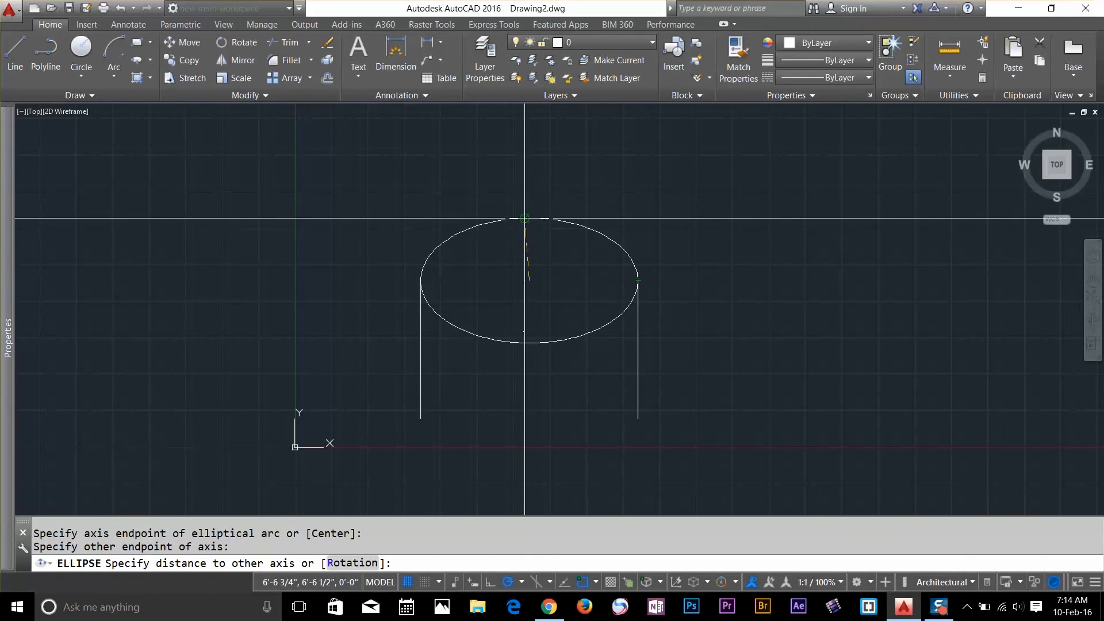
{"action": "left_click", "coordinate": [524, 217]}
{"action": "key", "text": "Return"}
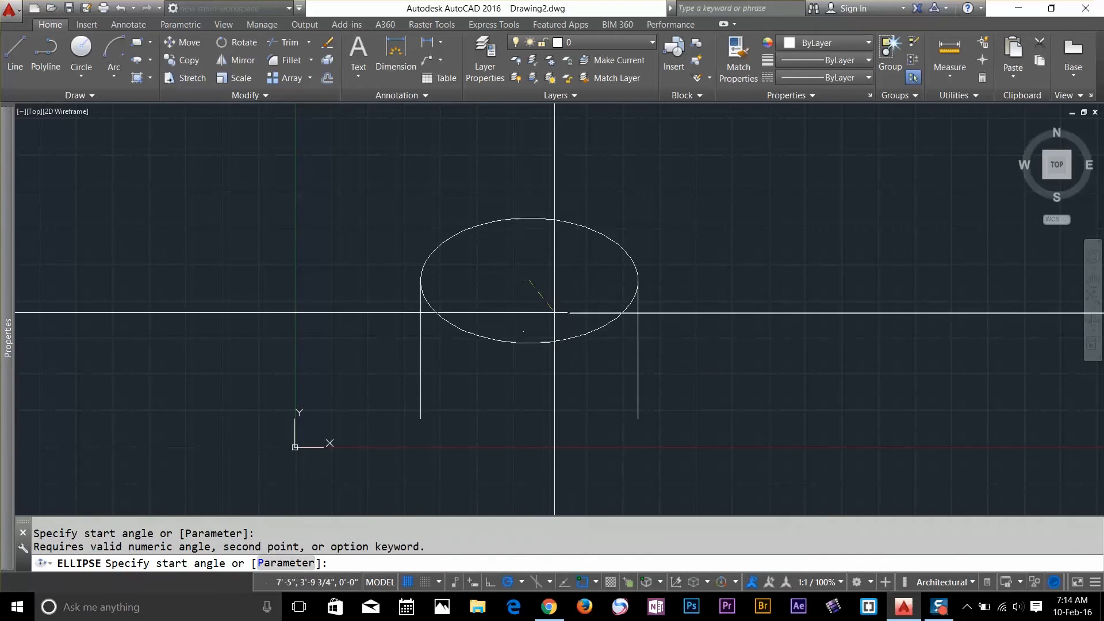
{"action": "left_click", "coordinate": [554, 312]}
{"action": "key", "text": "Escape"}
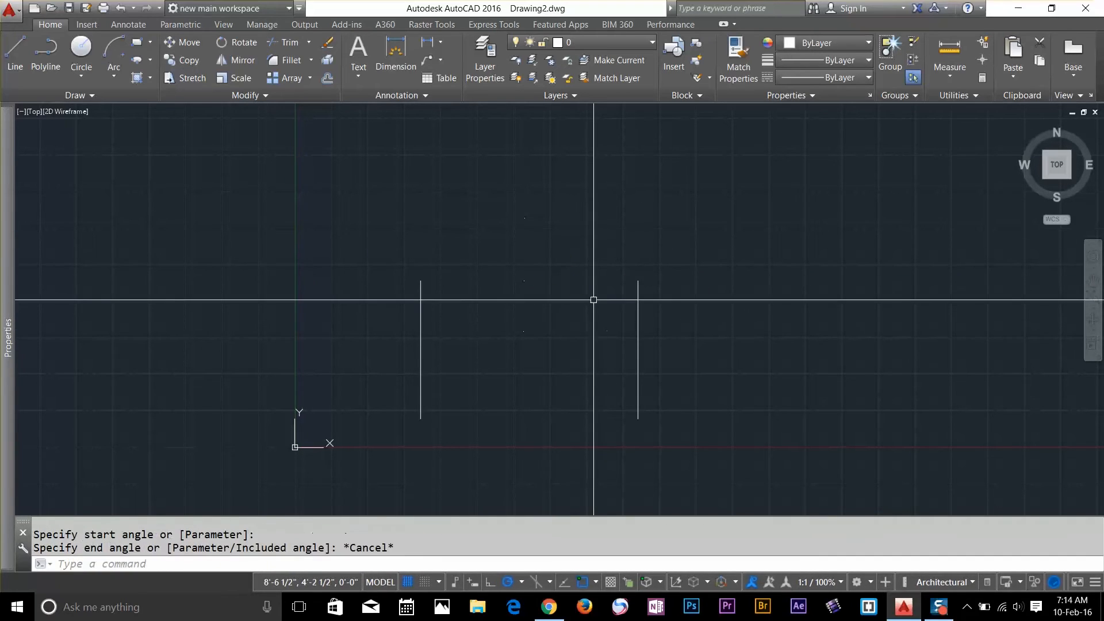
Start an elliptical arc with the Center option at the middle point, picking the right line's upper end for both the axis endpoint and other-axis distance.
{"action": "left_click", "coordinate": [151, 61]}
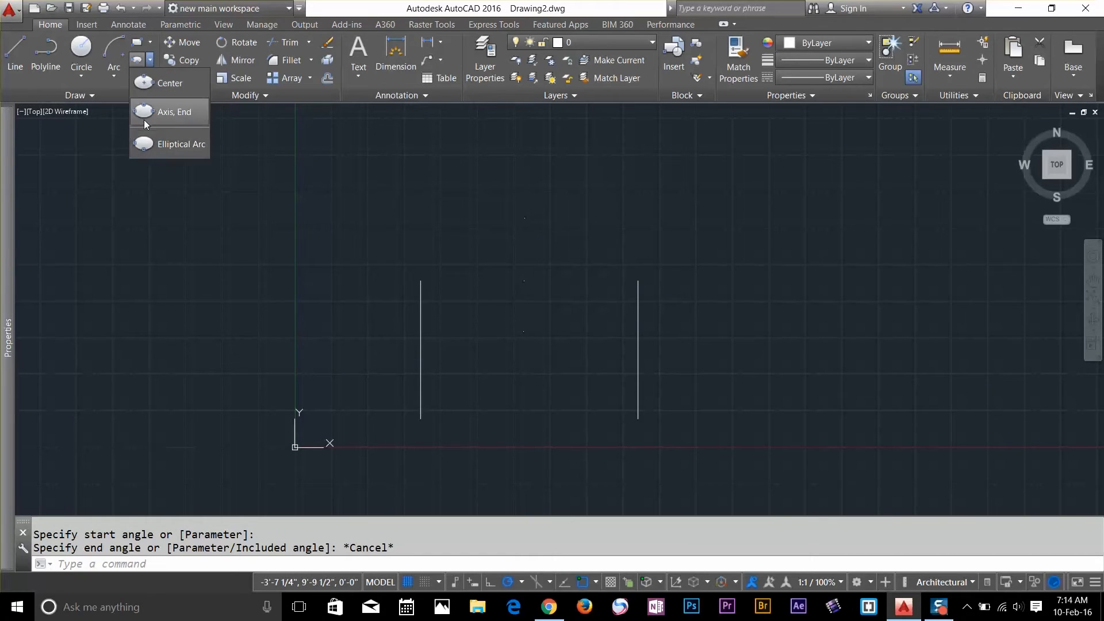
{"action": "left_click", "coordinate": [163, 145]}
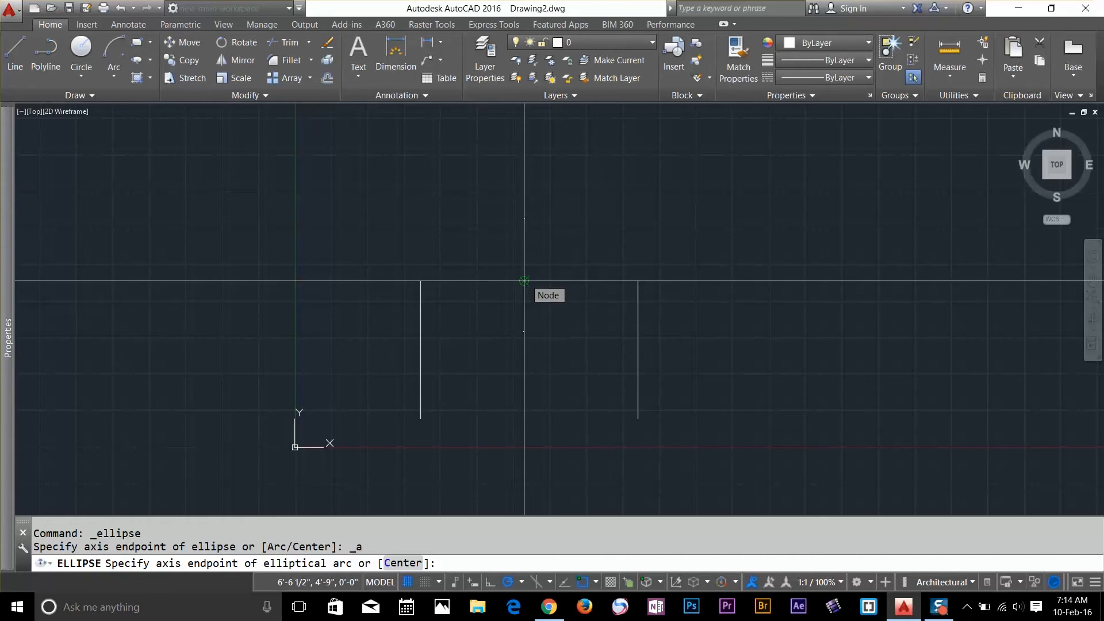
{"action": "key", "text": "Return"}
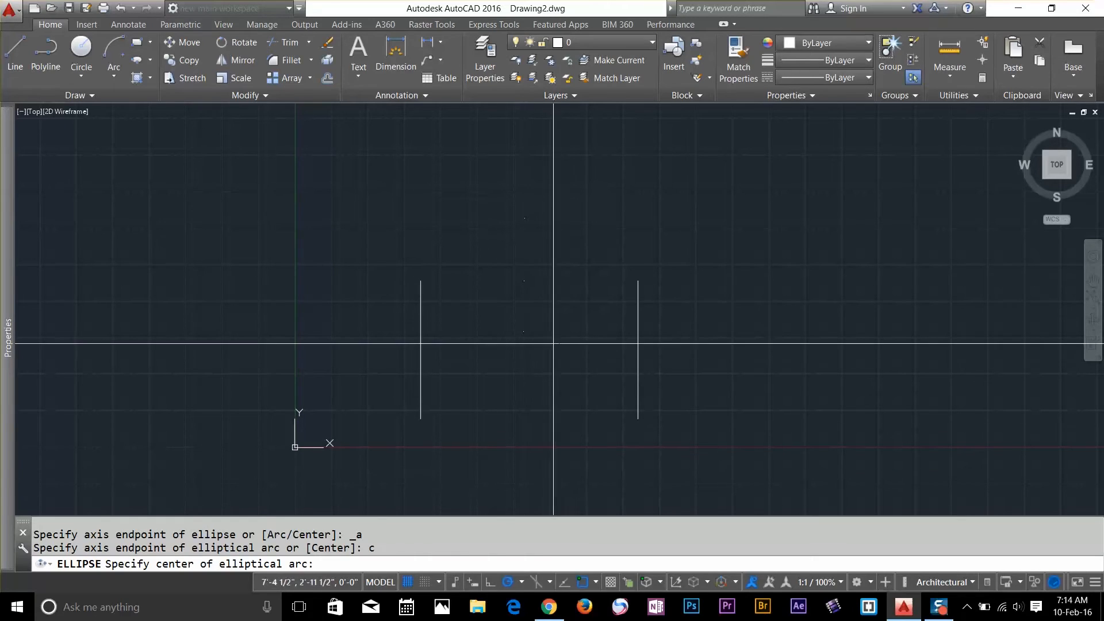
{"action": "left_click", "coordinate": [523, 281]}
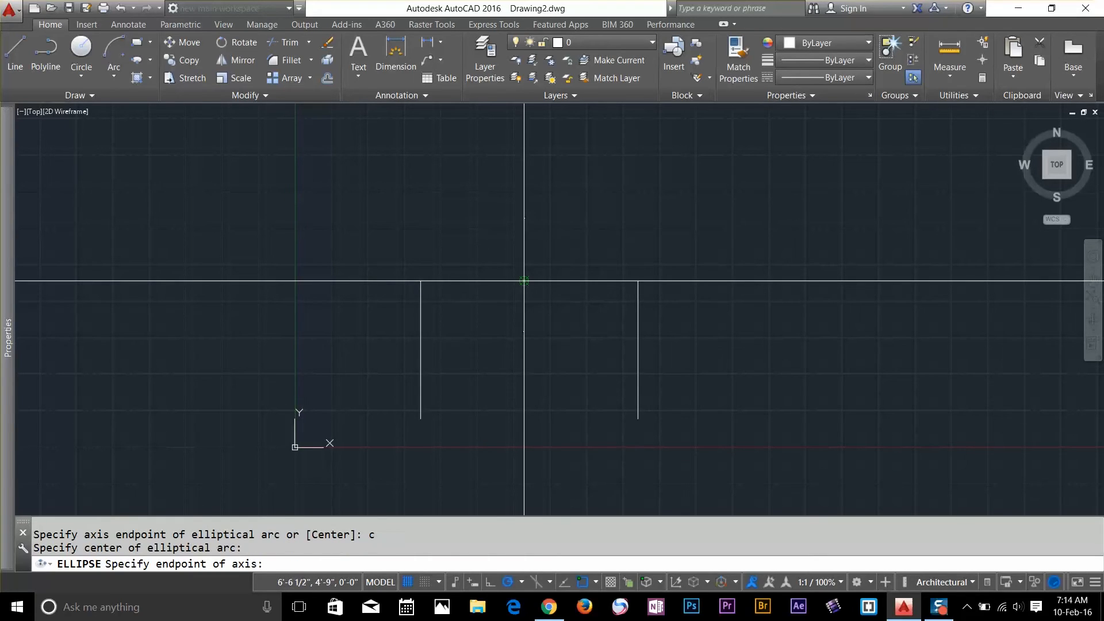
{"action": "left_click", "coordinate": [638, 281]}
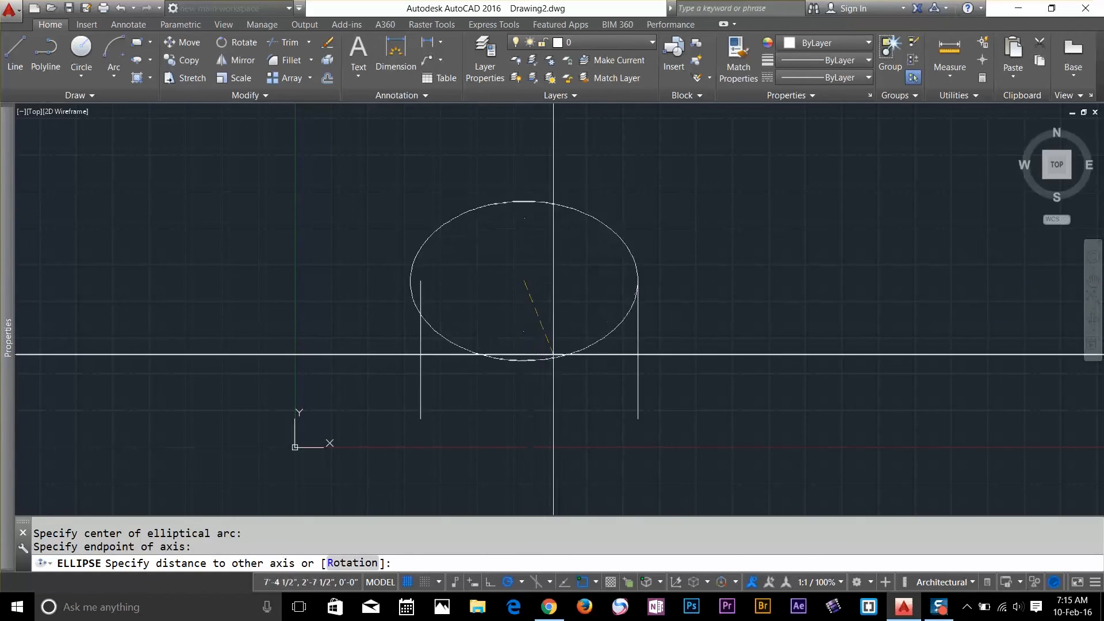
{"action": "key", "text": "Return"}
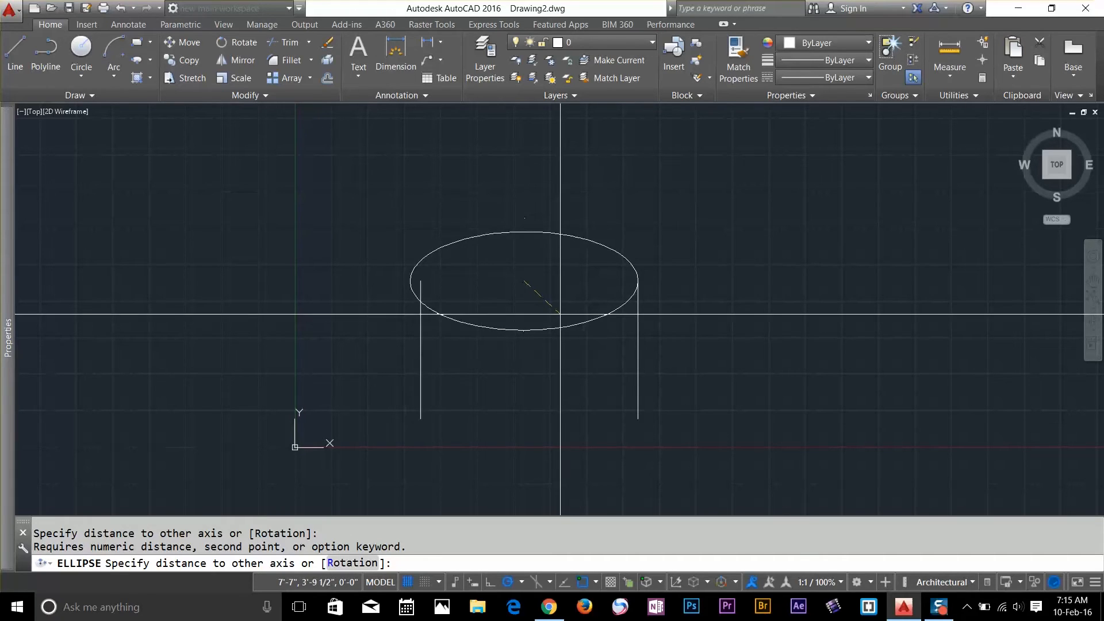
{"action": "left_click", "coordinate": [637, 281]}
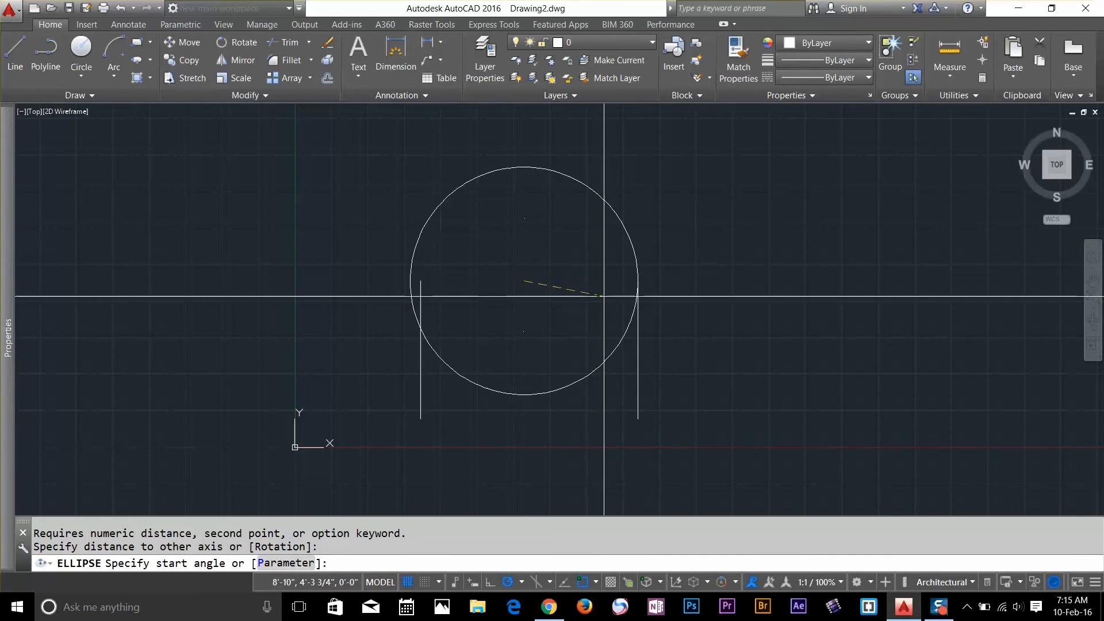
Switch the elliptical arc's start to Parameter and back to Angle, and pick a lower-left start angle and an end angle near the left side.
{"action": "type", "text": "p"}
{"action": "key", "text": "Return"}
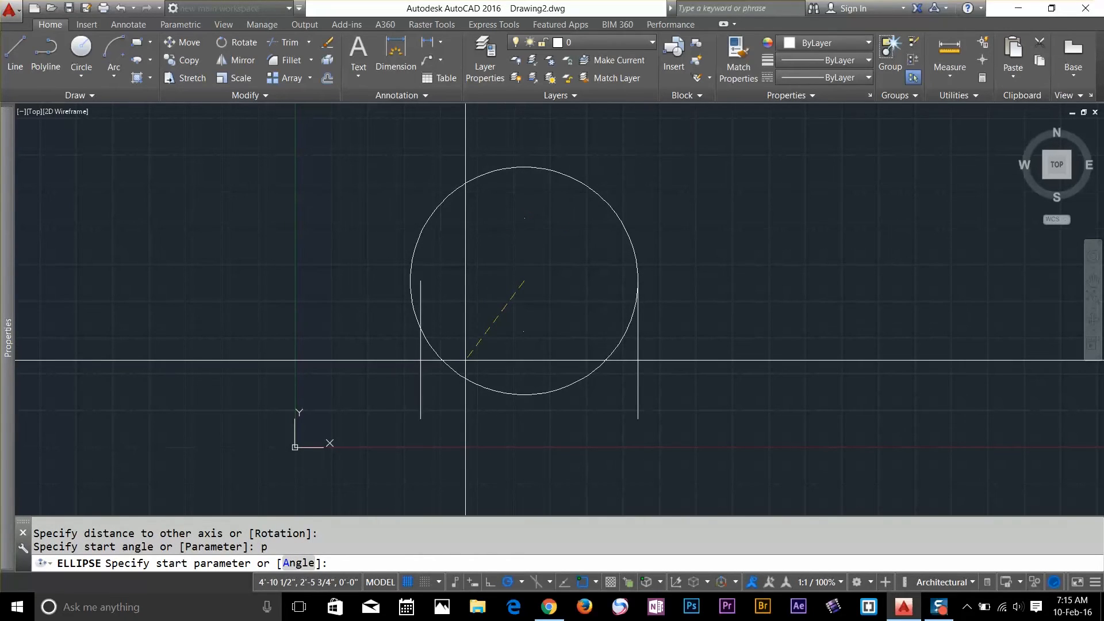
{"action": "type", "text": "a"}
{"action": "key", "text": "Return"}
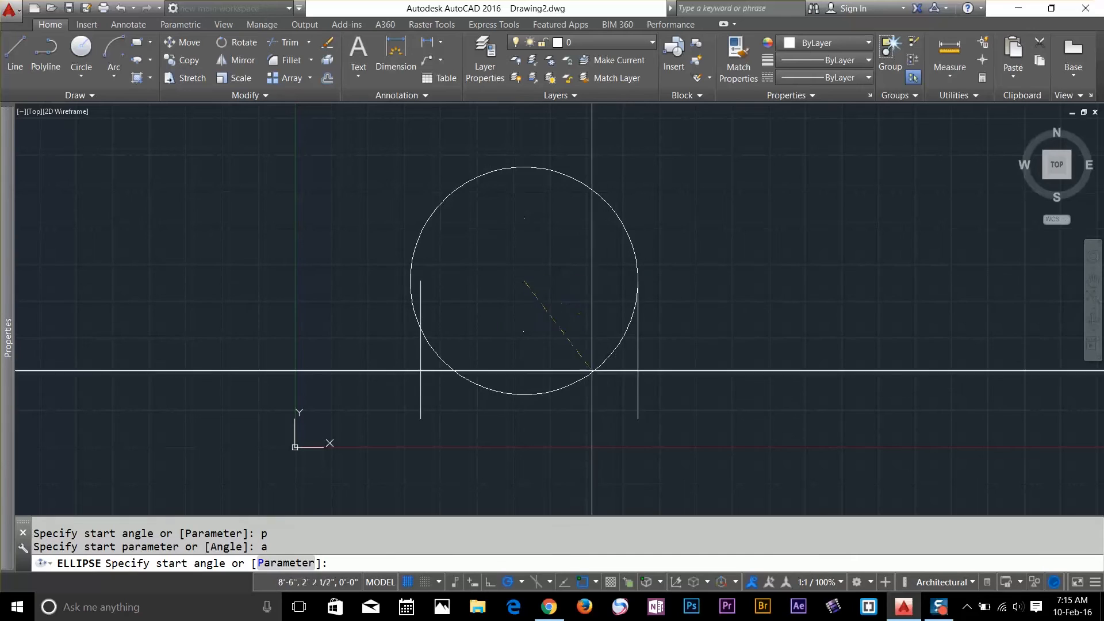
{"action": "key", "text": "Return"}
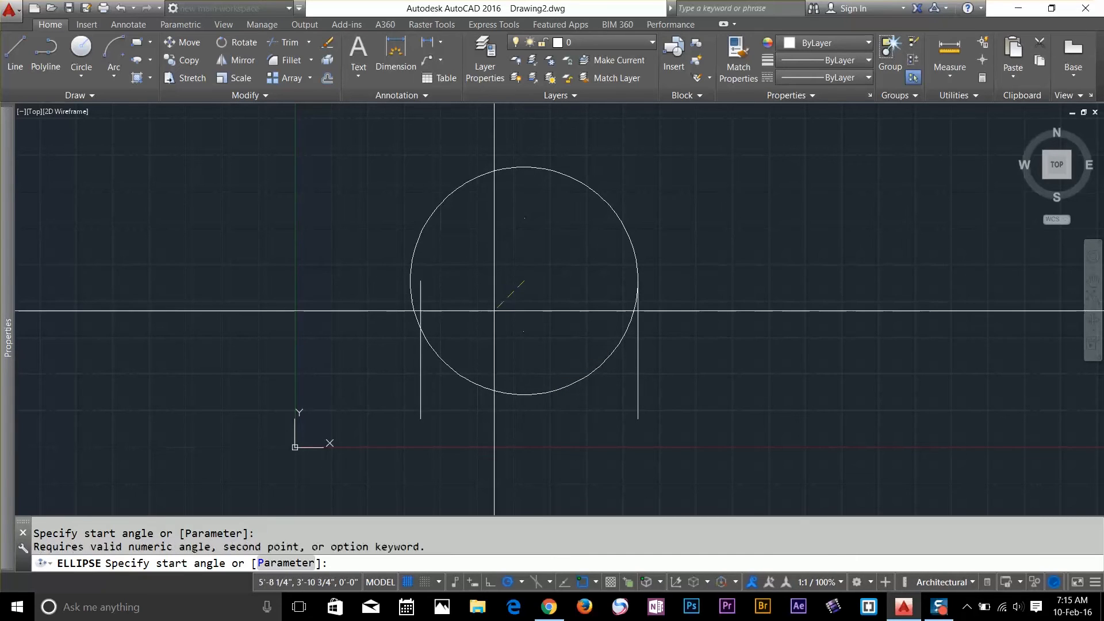
{"action": "left_click", "coordinate": [505, 322]}
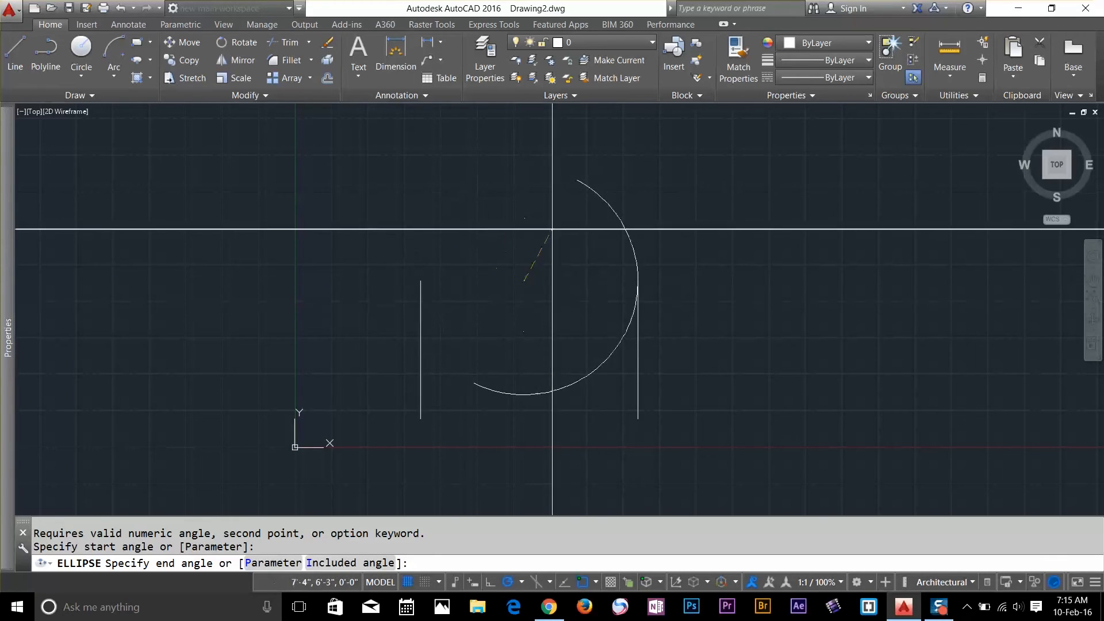
{"action": "key", "text": "Return"}
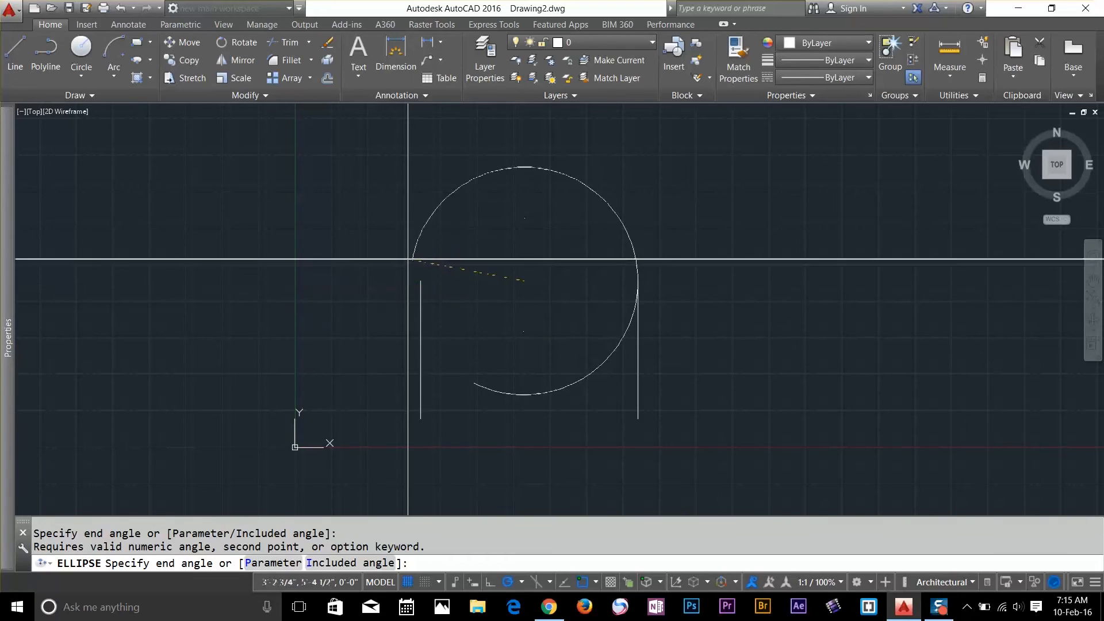
{"action": "left_click", "coordinate": [409, 260]}
Delete the elliptical arc and select the area around the three points between the vertical lines.
{"action": "left_click", "coordinate": [665, 197]}
{"action": "left_click", "coordinate": [573, 244]}
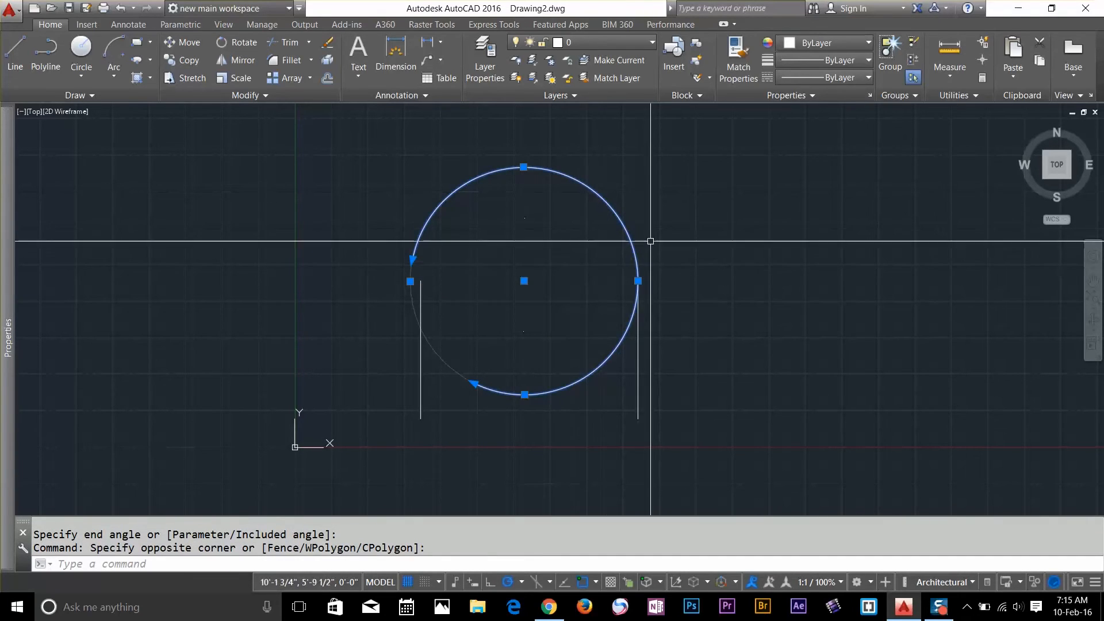
{"action": "key", "text": "Delete"}
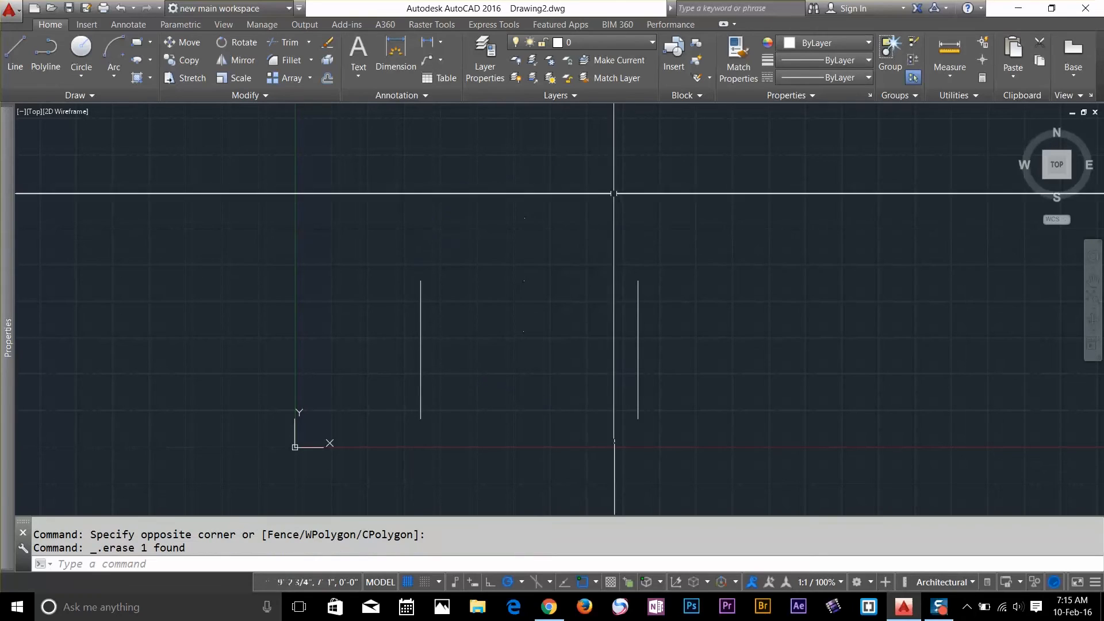
{"action": "left_click", "coordinate": [566, 203]}
{"action": "left_click", "coordinate": [506, 371]}
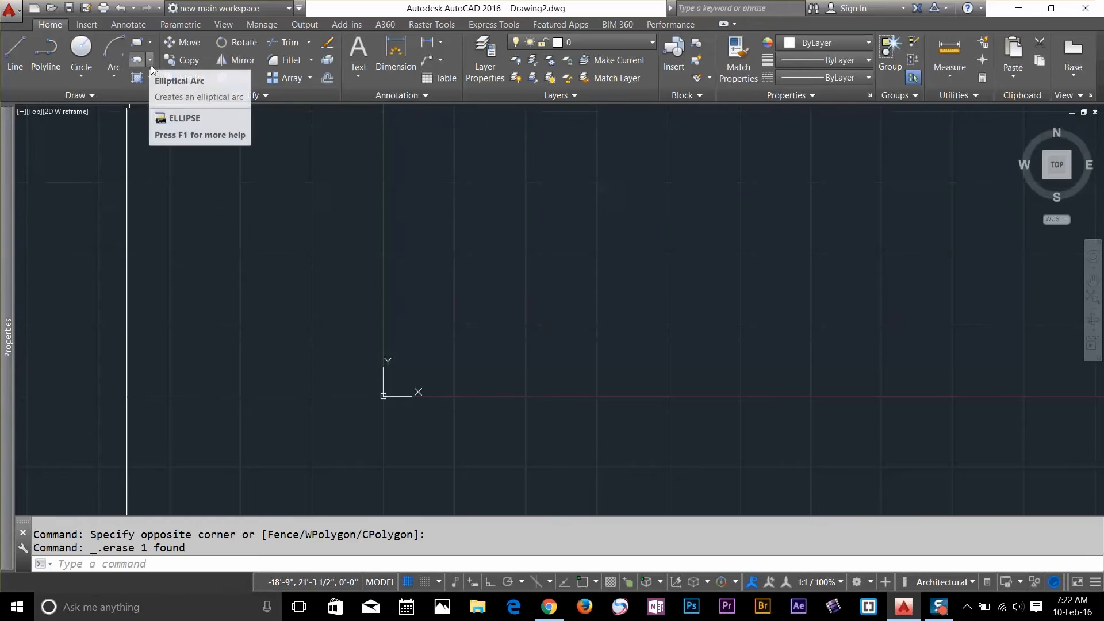
Attach the Overhead_-_The_Tropical_Island image from the Desktop with a full path, on-screen insertion point and scale, and a rotation angle of 0.
{"action": "middle_click_drag", "start_coordinate": [506, 197], "coordinate": [483, 212]}
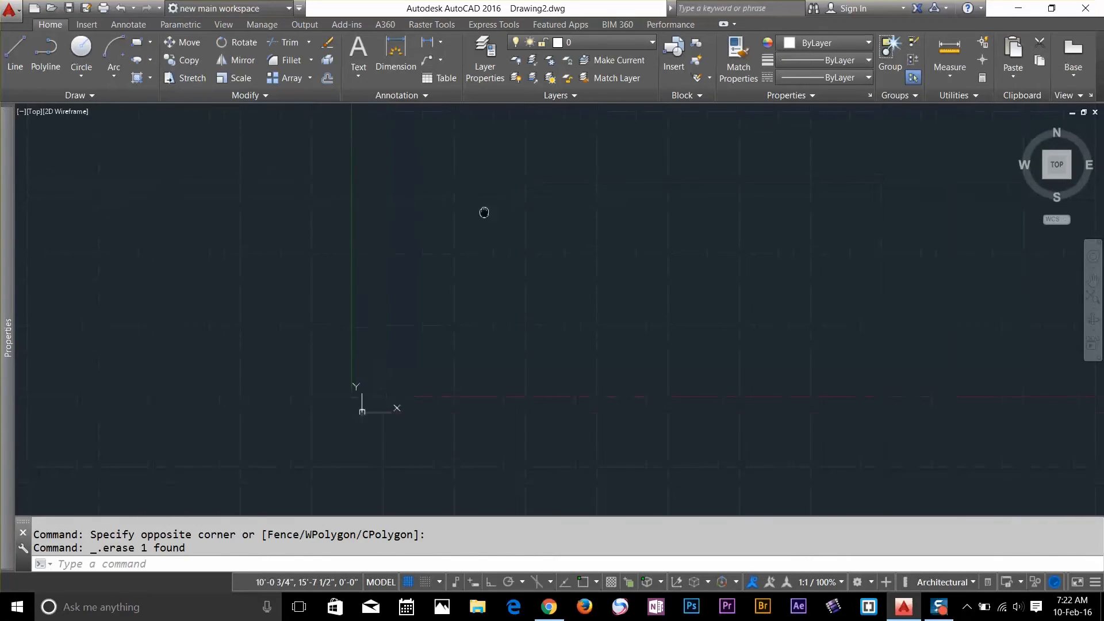
{"action": "middle_click_drag", "start_coordinate": [395, 281], "coordinate": [392, 284]}
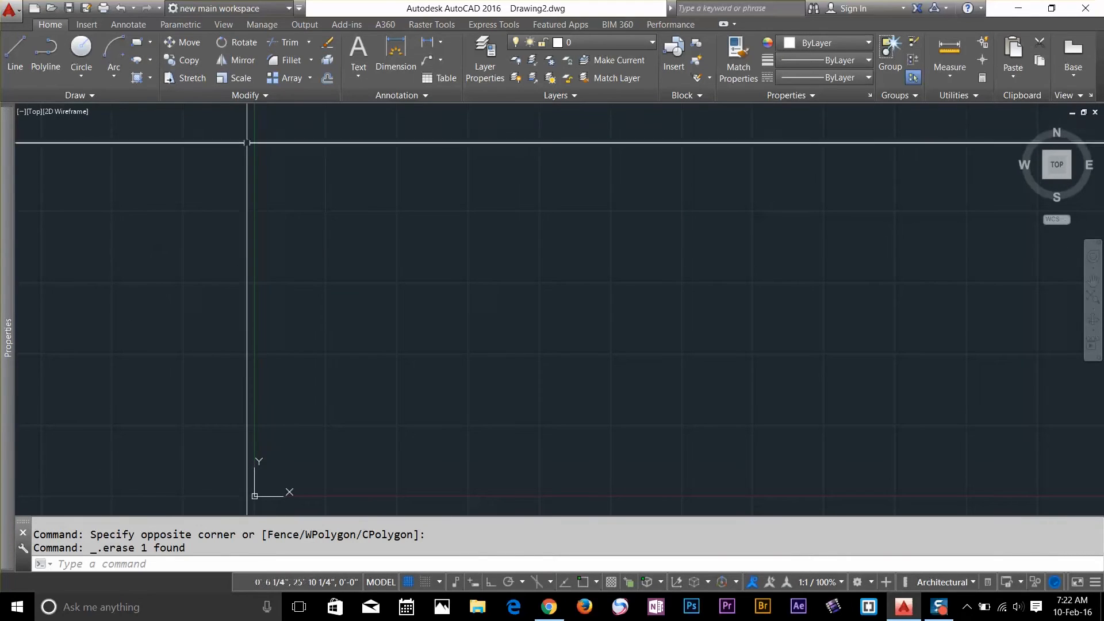
{"action": "left_click", "coordinate": [86, 24]}
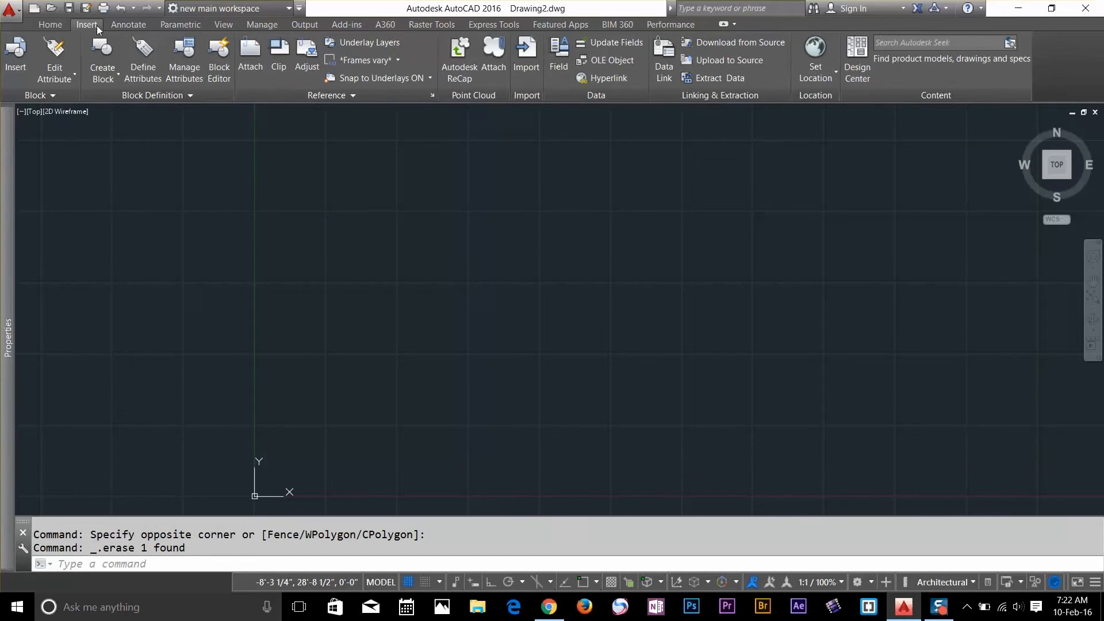
{"action": "left_click", "coordinate": [258, 67]}
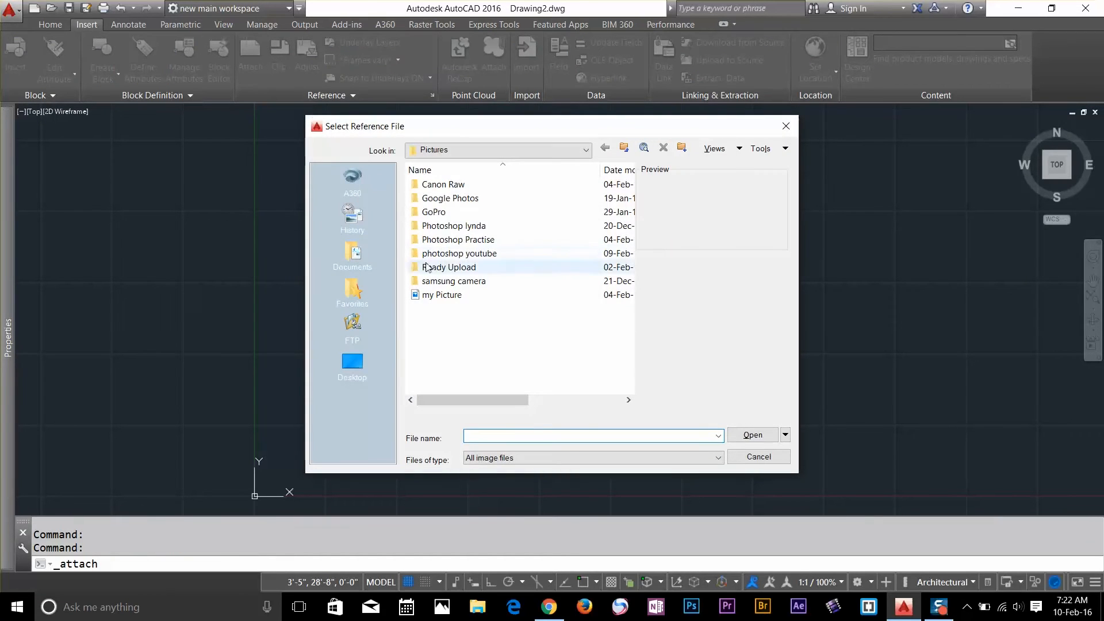
{"action": "left_click", "coordinate": [353, 362]}
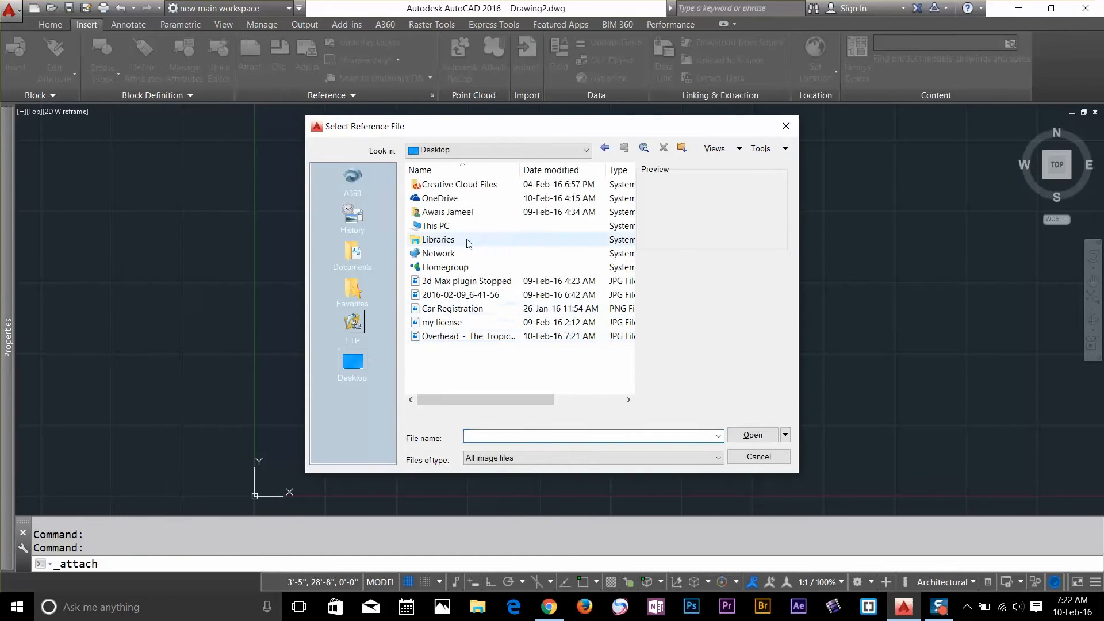
{"action": "left_click", "coordinate": [454, 322]}
{"action": "double_click", "coordinate": [457, 337]}
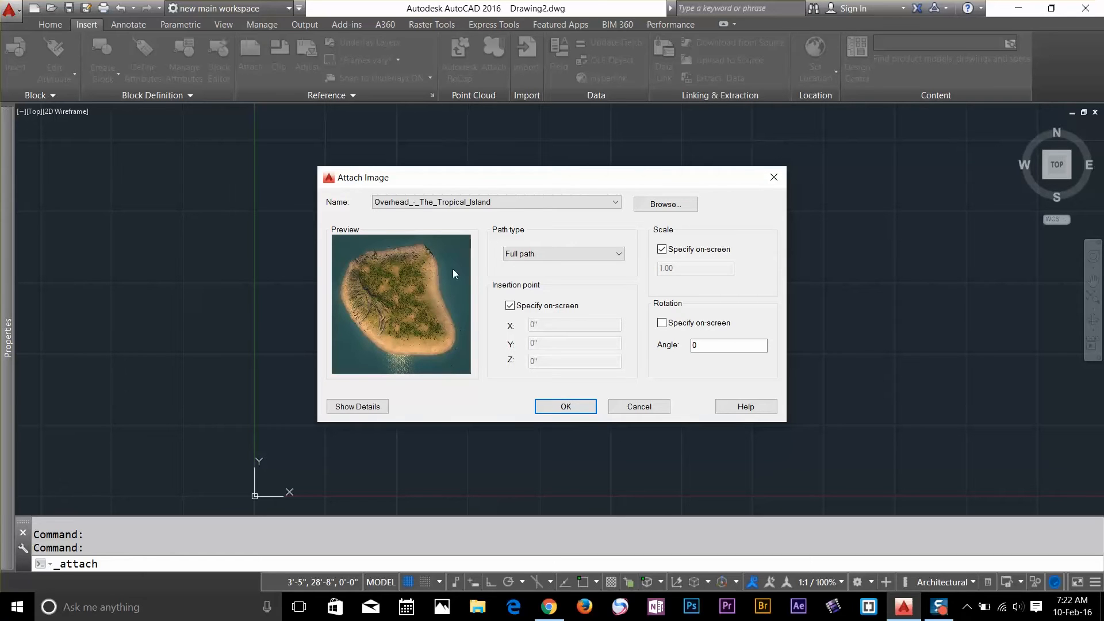
{"action": "left_click", "coordinate": [569, 408]}
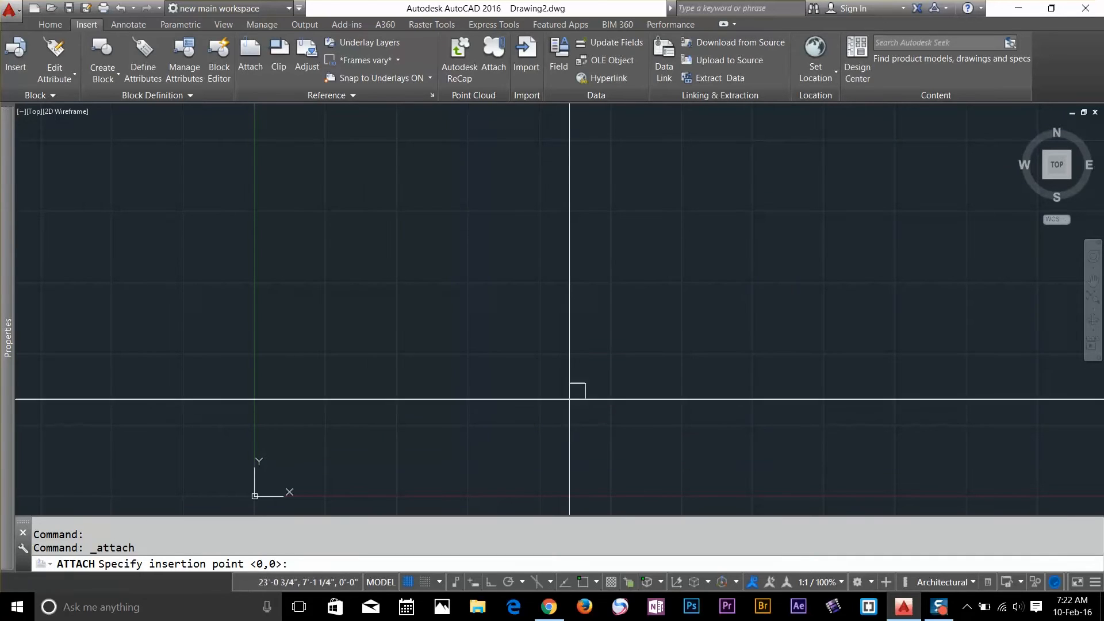
Place the island image above and to the right of the origin, sizing it by picking its opposite corner.
{"action": "left_click", "coordinate": [465, 317]}
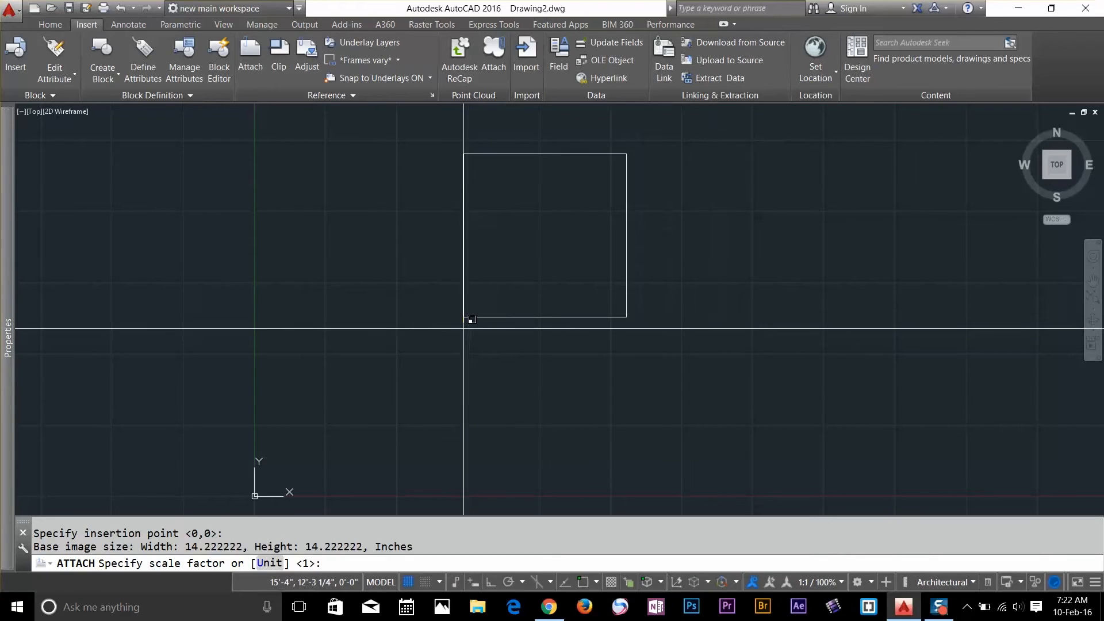
{"action": "left_click", "coordinate": [627, 153]}
{"action": "scroll", "coordinate": [582, 258], "scroll_direction": "up", "scroll_amount": 5}
{"action": "scroll", "coordinate": [592, 270], "scroll_direction": "down", "scroll_amount": 3}
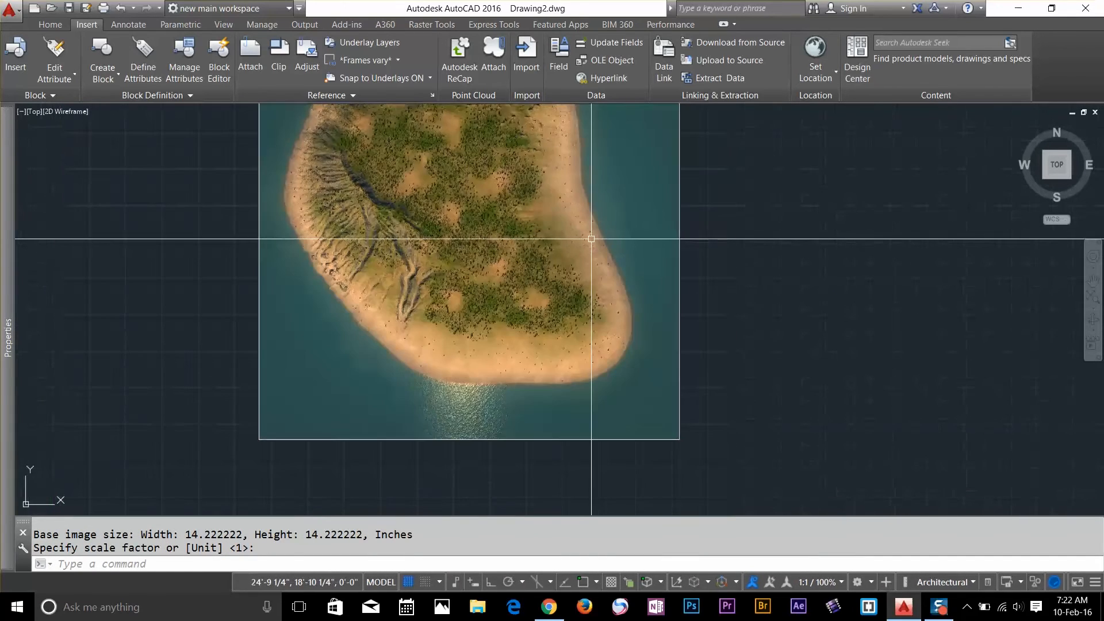
{"action": "scroll", "coordinate": [591, 250], "scroll_direction": "up", "scroll_amount": 2}
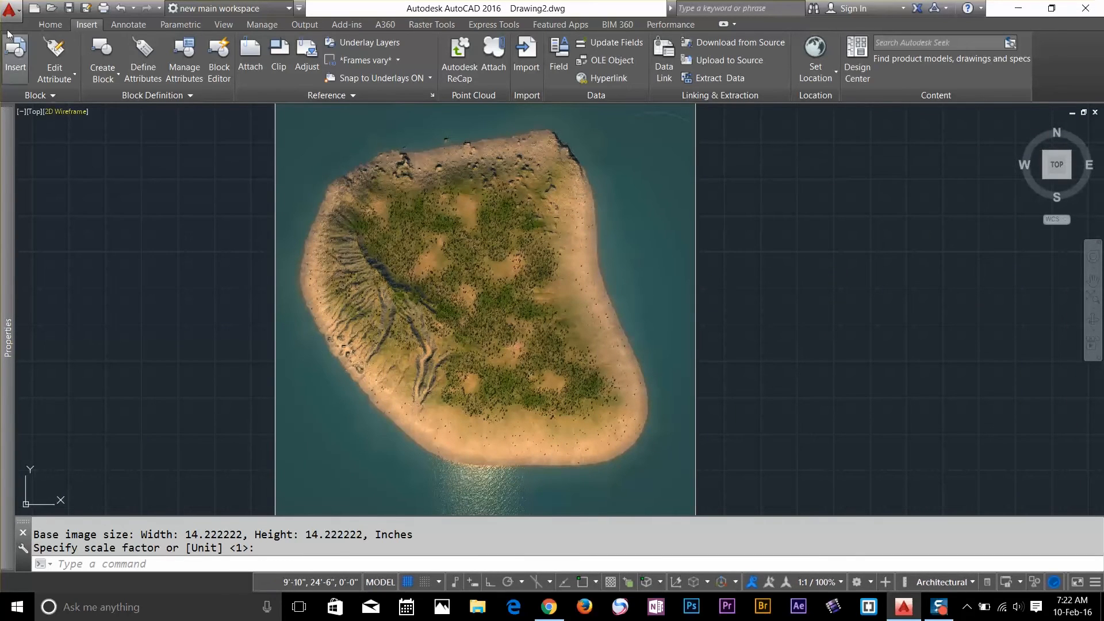
Trace the island's coast with a fit spline, from the middle of its top edge around the upper-right corner and down the right side.
{"action": "left_click", "coordinate": [49, 25]}
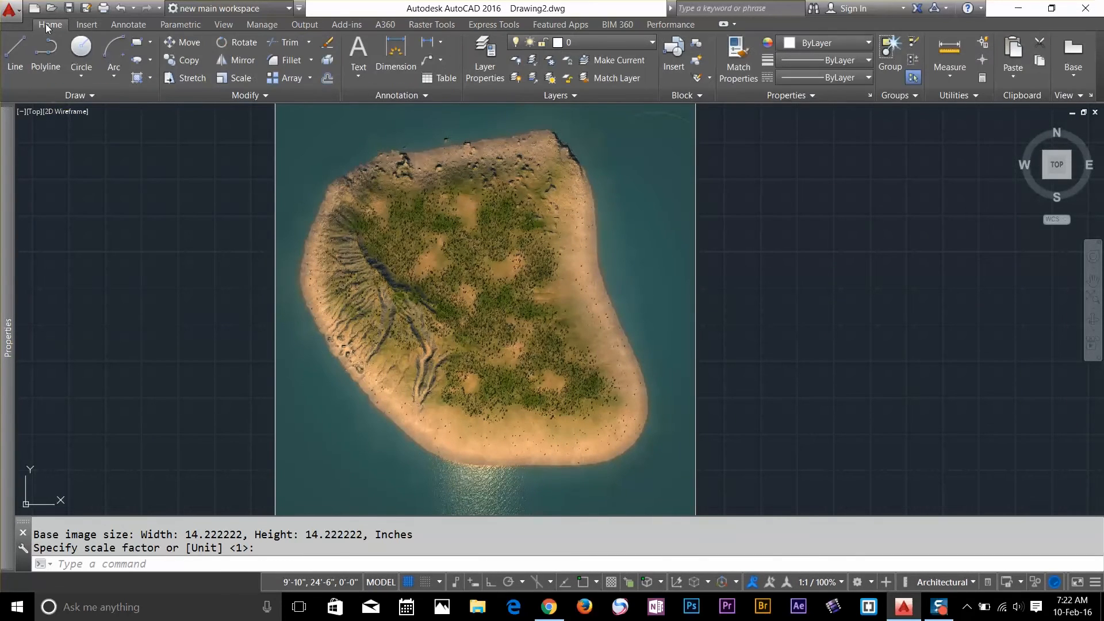
{"action": "left_click", "coordinate": [120, 98]}
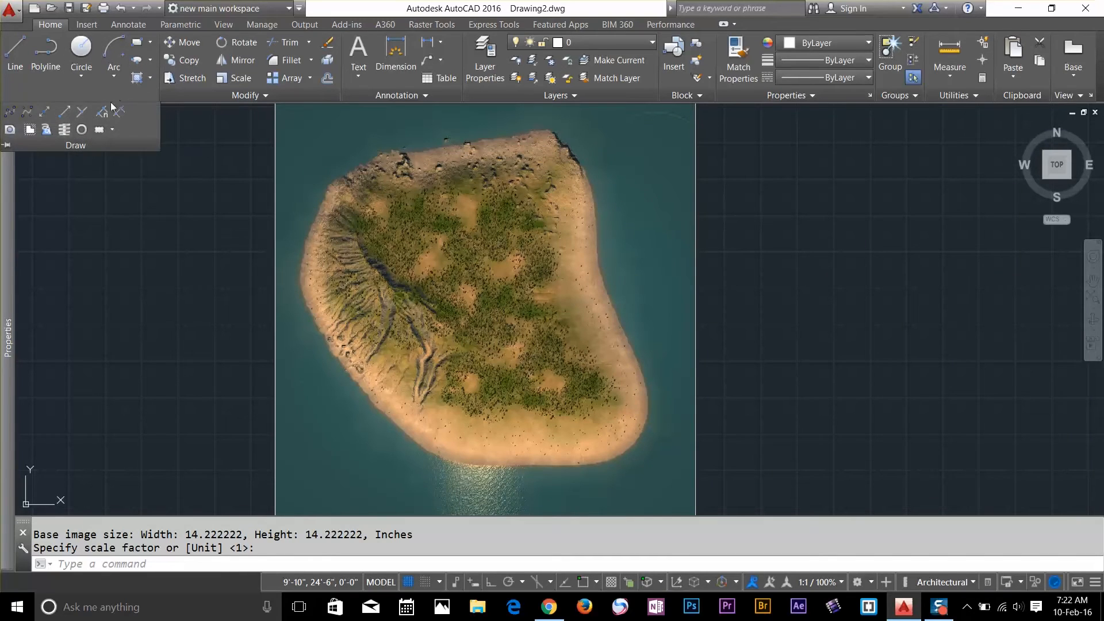
{"action": "left_click", "coordinate": [9, 117]}
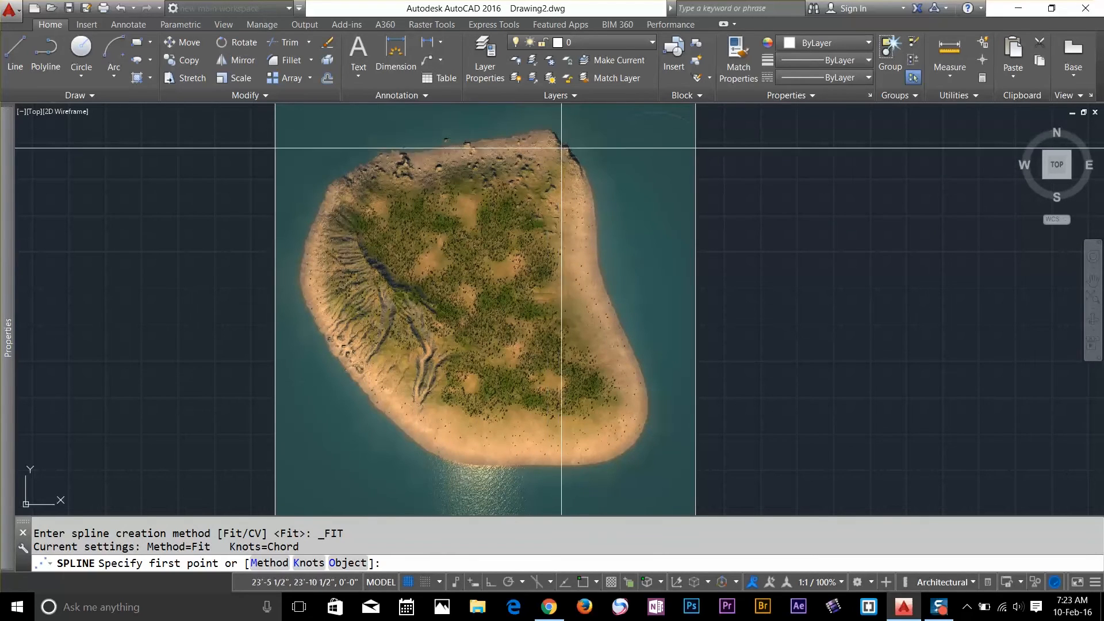
{"action": "scroll", "coordinate": [454, 155], "scroll_direction": "up", "scroll_amount": 5}
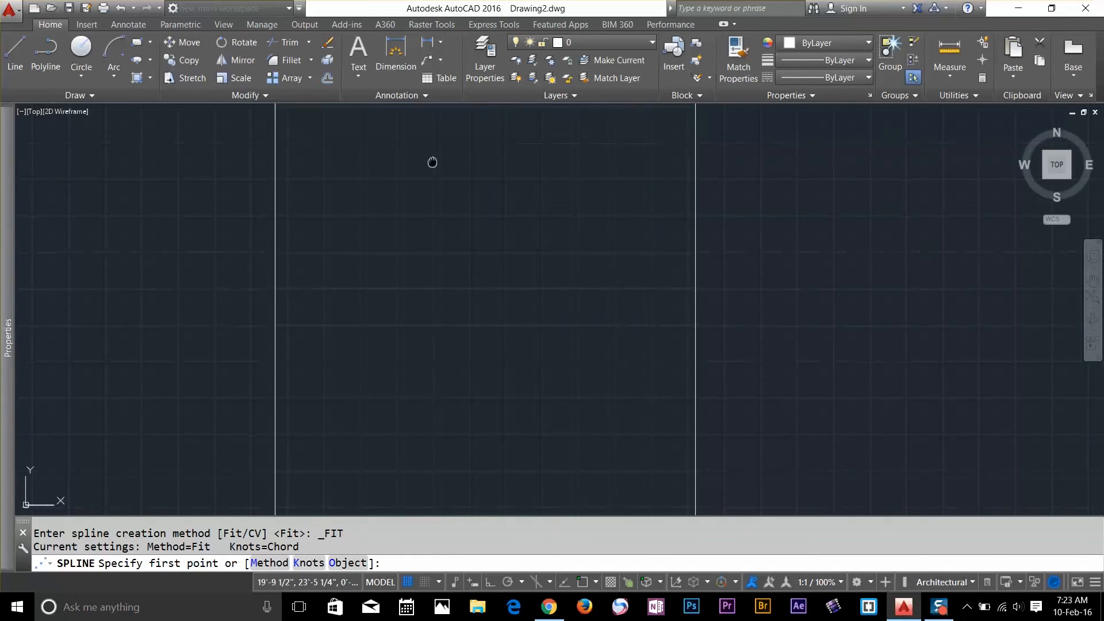
{"action": "scroll", "coordinate": [491, 217], "scroll_direction": "down", "scroll_amount": 2}
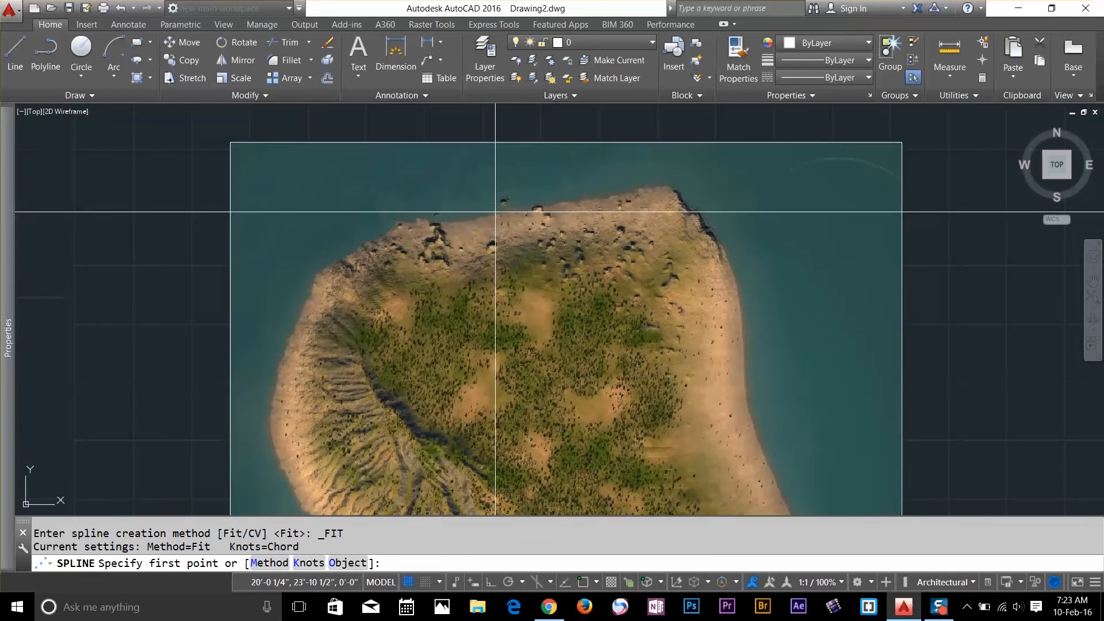
{"action": "left_click", "coordinate": [497, 212]}
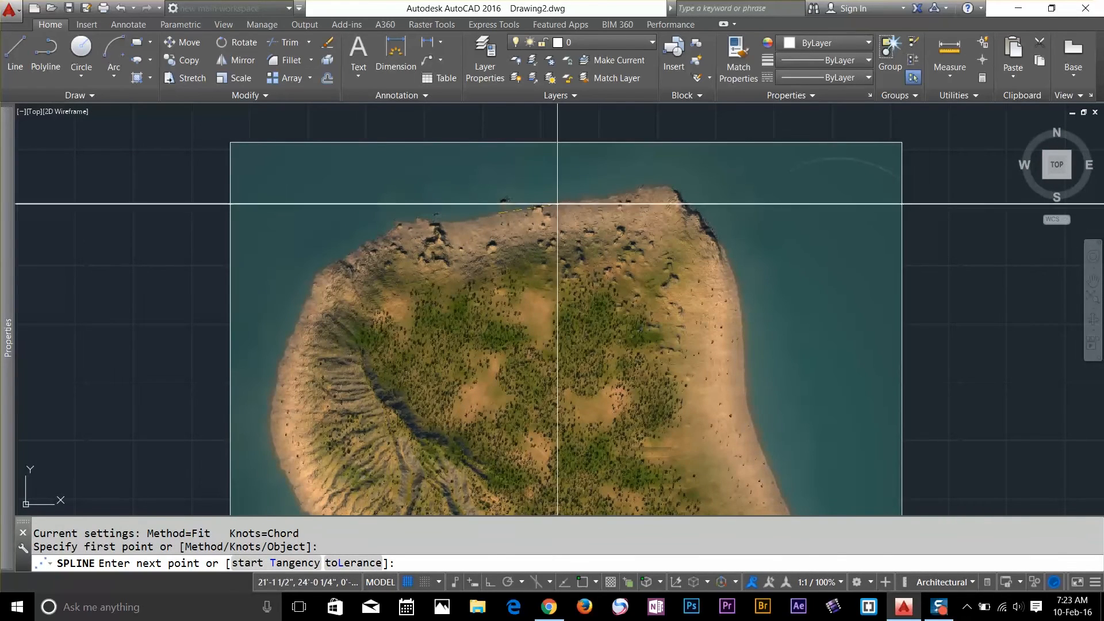
{"action": "left_click", "coordinate": [566, 201]}
{"action": "left_click", "coordinate": [628, 190]}
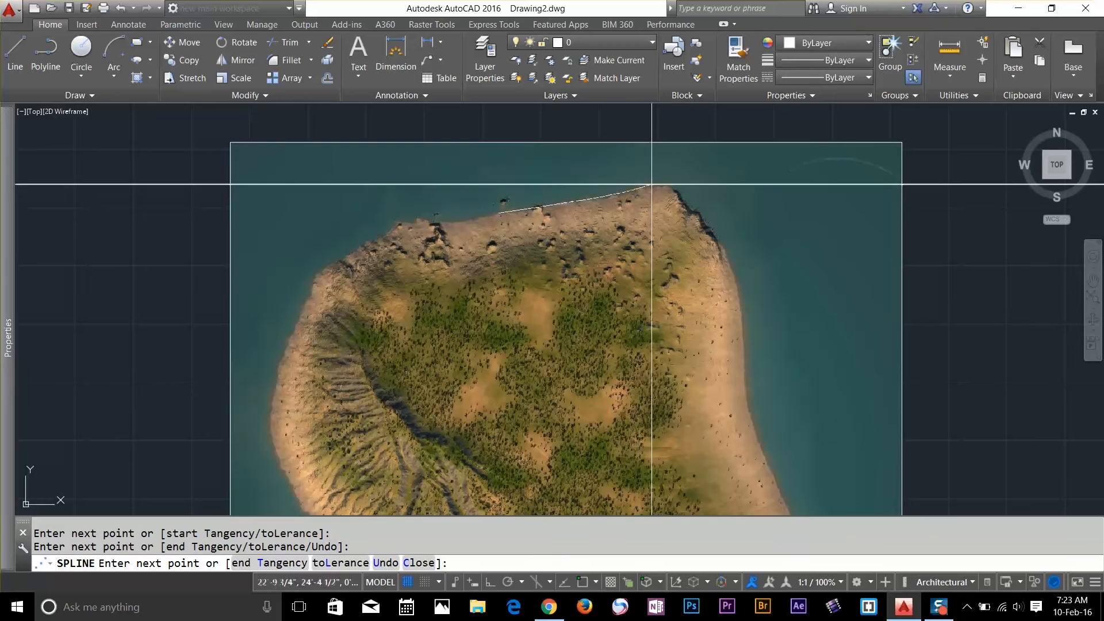
{"action": "left_click", "coordinate": [693, 210]}
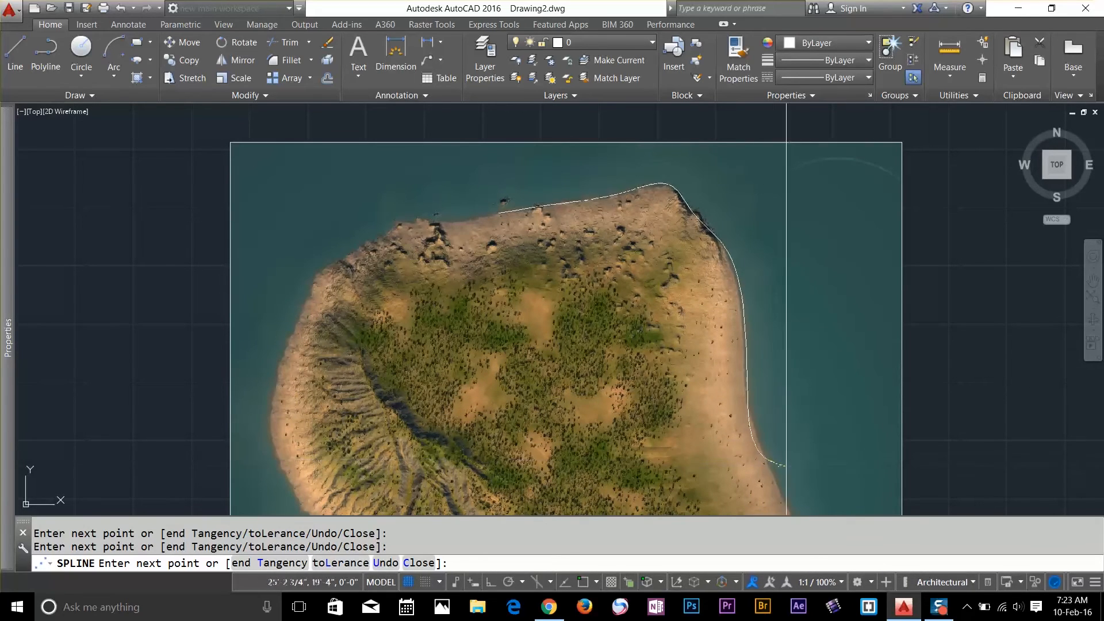
{"action": "middle_click_drag", "start_coordinate": [780, 495], "coordinate": [733, 289]}
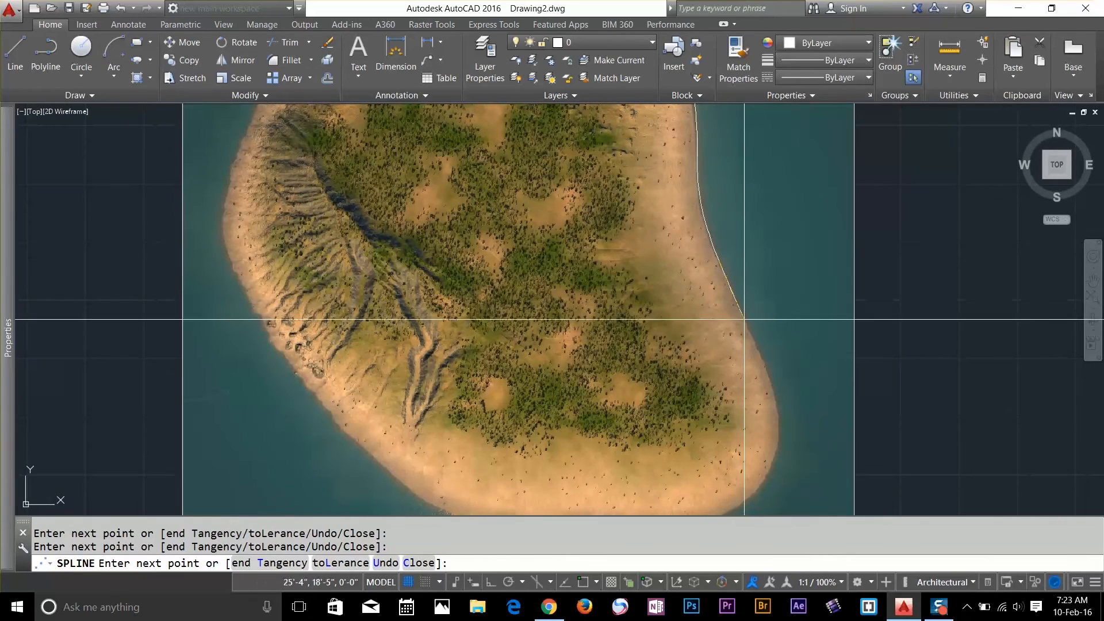
{"action": "middle_click_drag", "start_coordinate": [751, 332], "coordinate": [785, 412]}
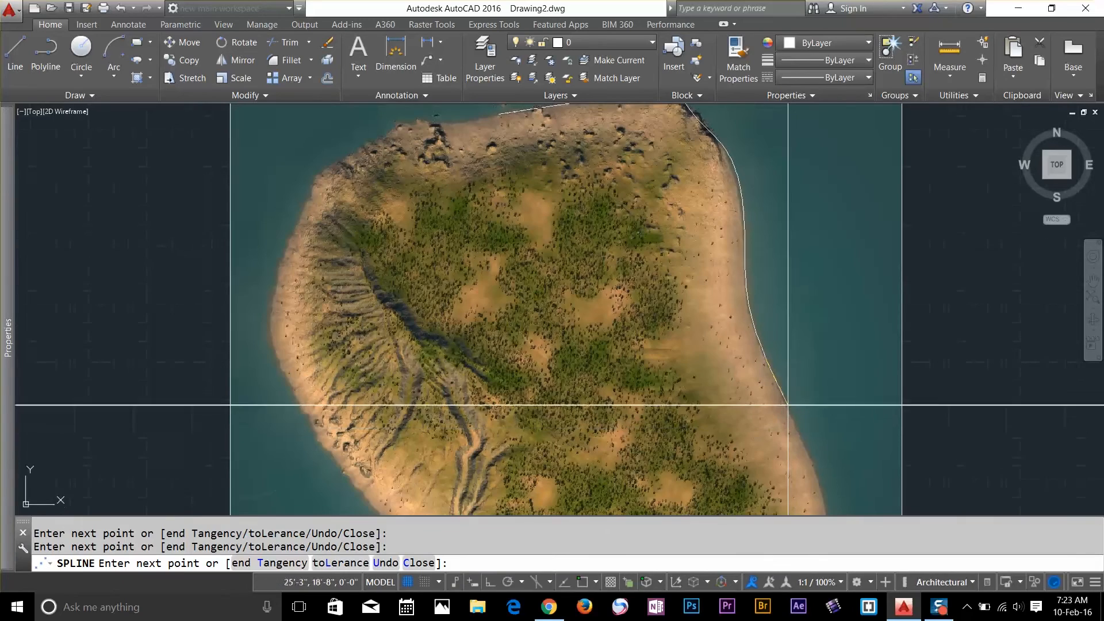
{"action": "key", "text": "Return"}
Select the fit spline and stretch its fit point just below the island's upper-right corner inward onto the land.
{"action": "middle_click_drag", "start_coordinate": [630, 186], "coordinate": [627, 261]}
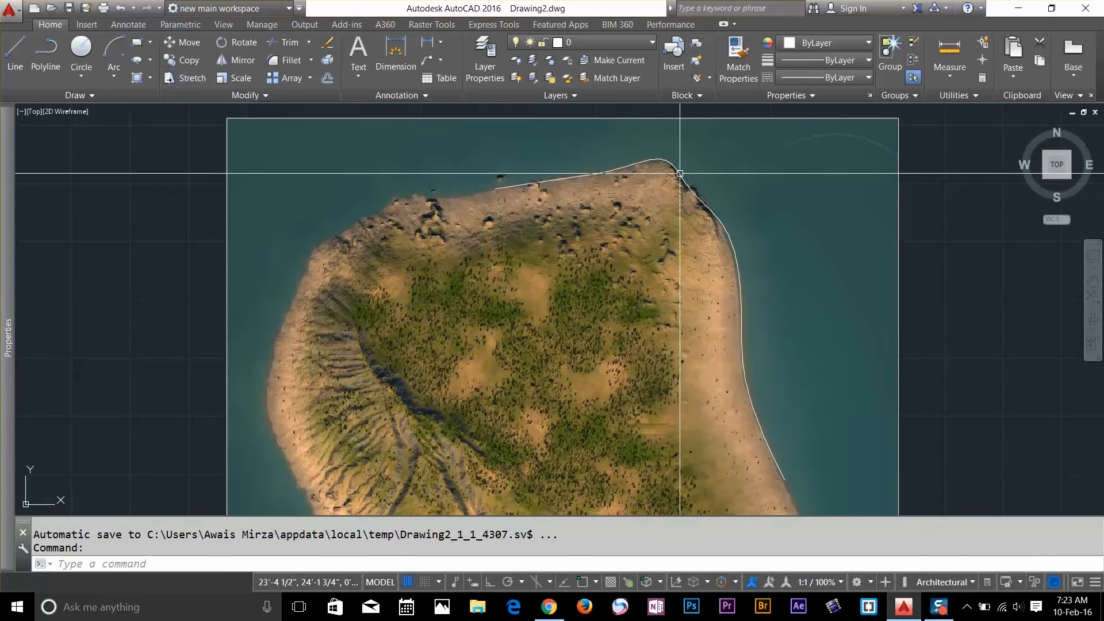
{"action": "left_click", "coordinate": [677, 174]}
{"action": "mouse_move", "coordinate": [553, 180]}
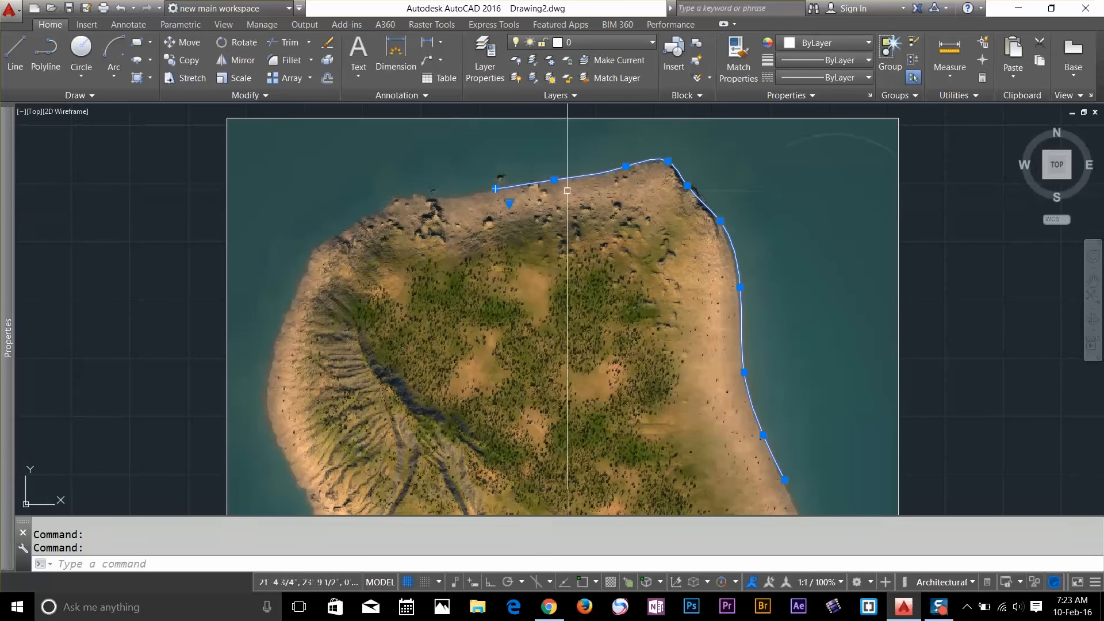
{"action": "left_click", "coordinate": [553, 180]}
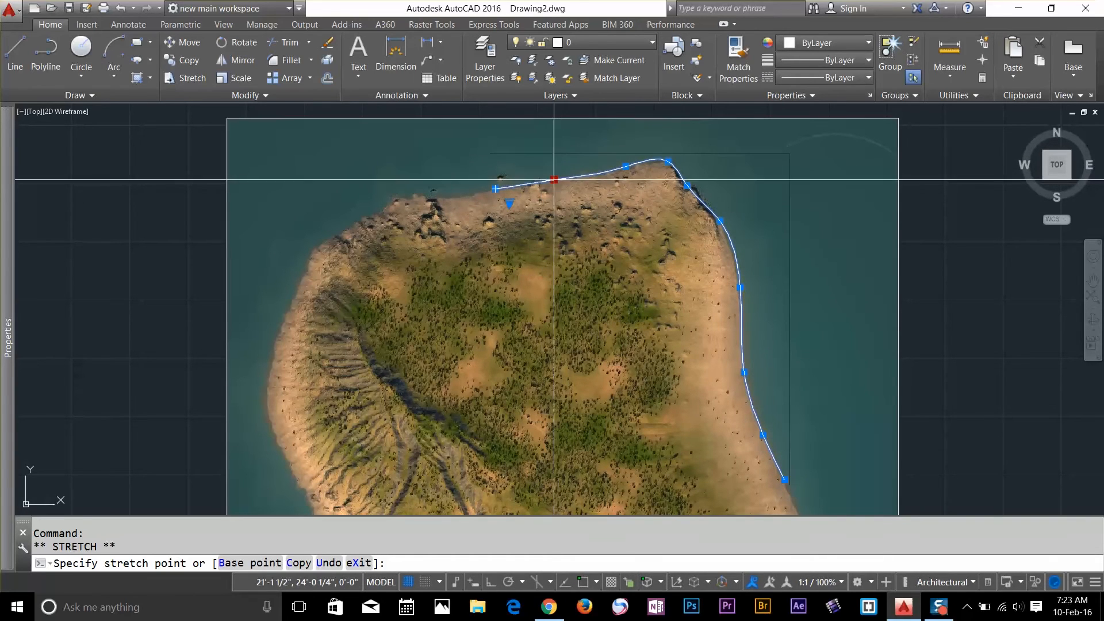
{"action": "left_click", "coordinate": [553, 180]}
{"action": "mouse_move", "coordinate": [554, 179]}
{"action": "left_click", "coordinate": [719, 221]}
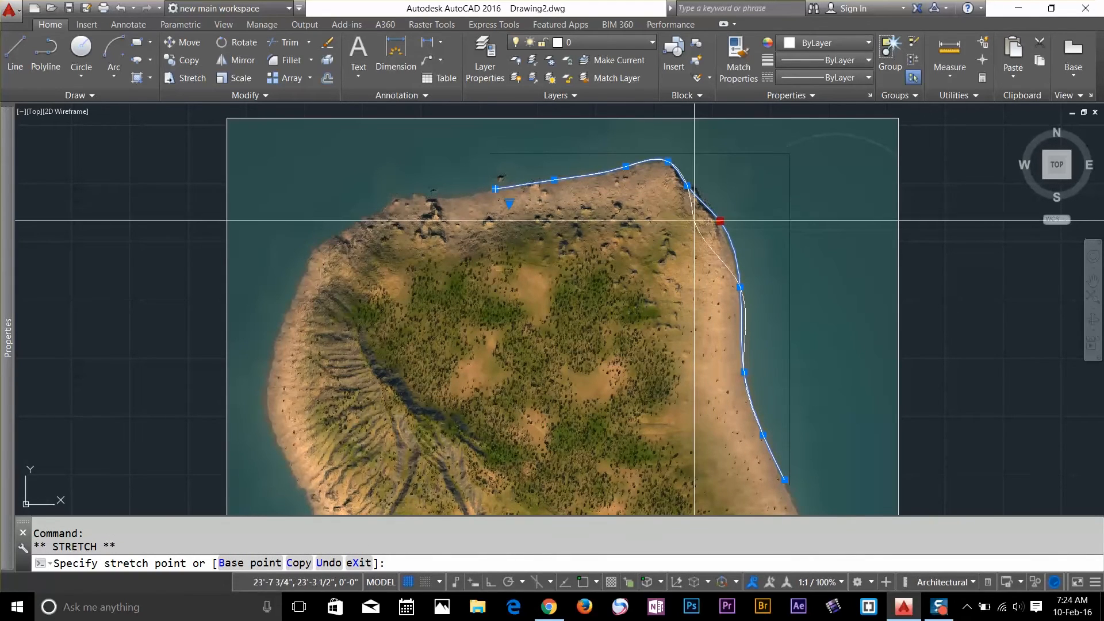
{"action": "left_click", "coordinate": [697, 216]}
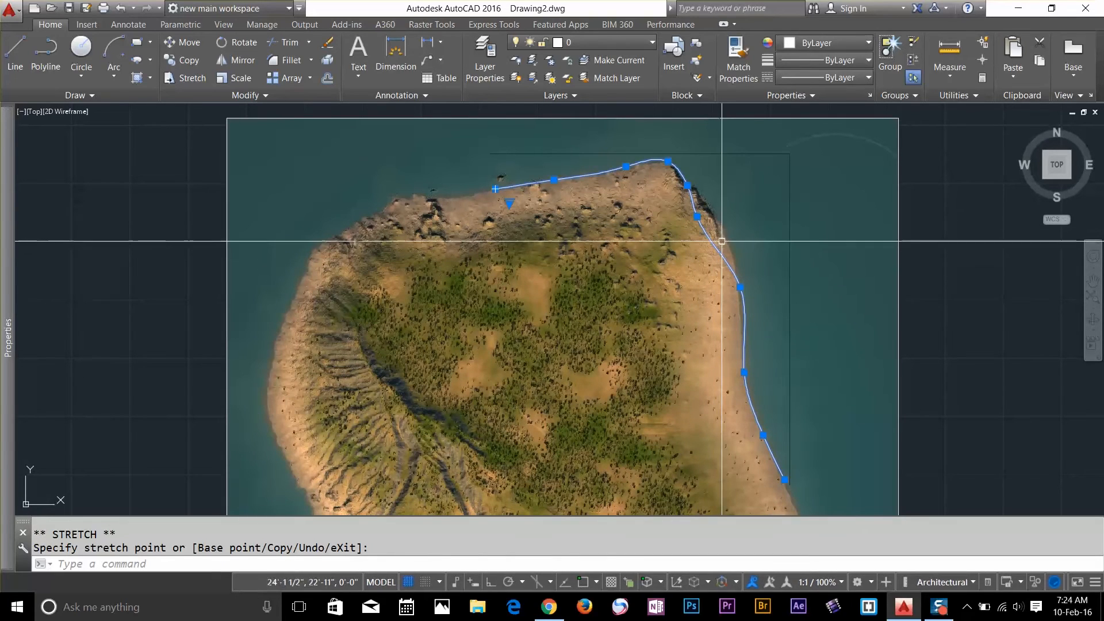
Add a fit point just below the one moved inward and stretch it outward to the island's right coastline.
{"action": "mouse_move", "coordinate": [697, 216]}
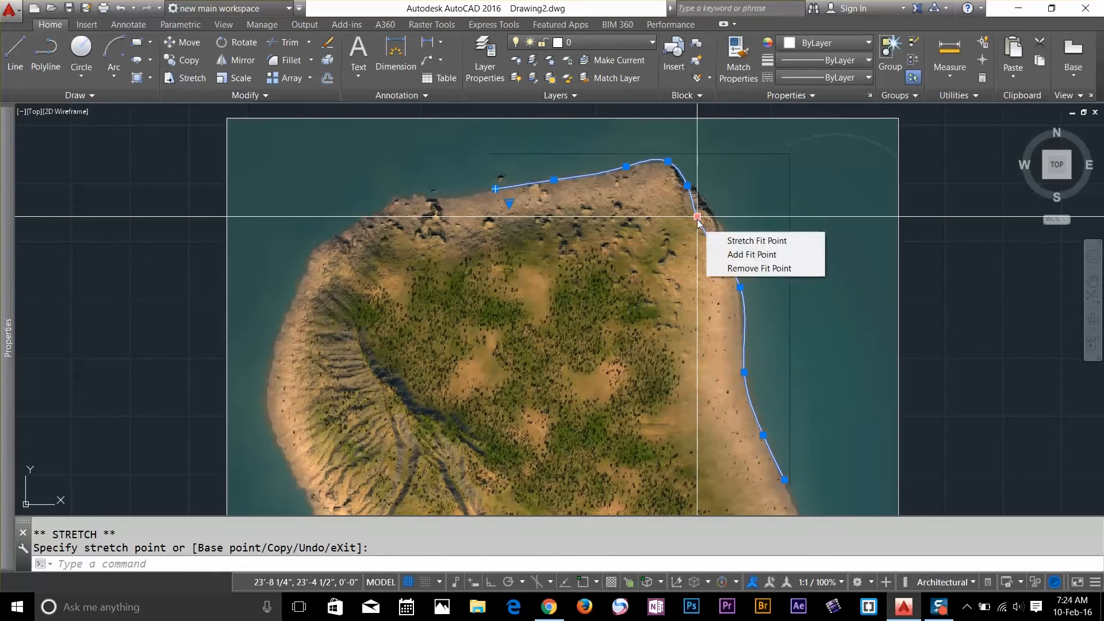
{"action": "left_click", "coordinate": [753, 257]}
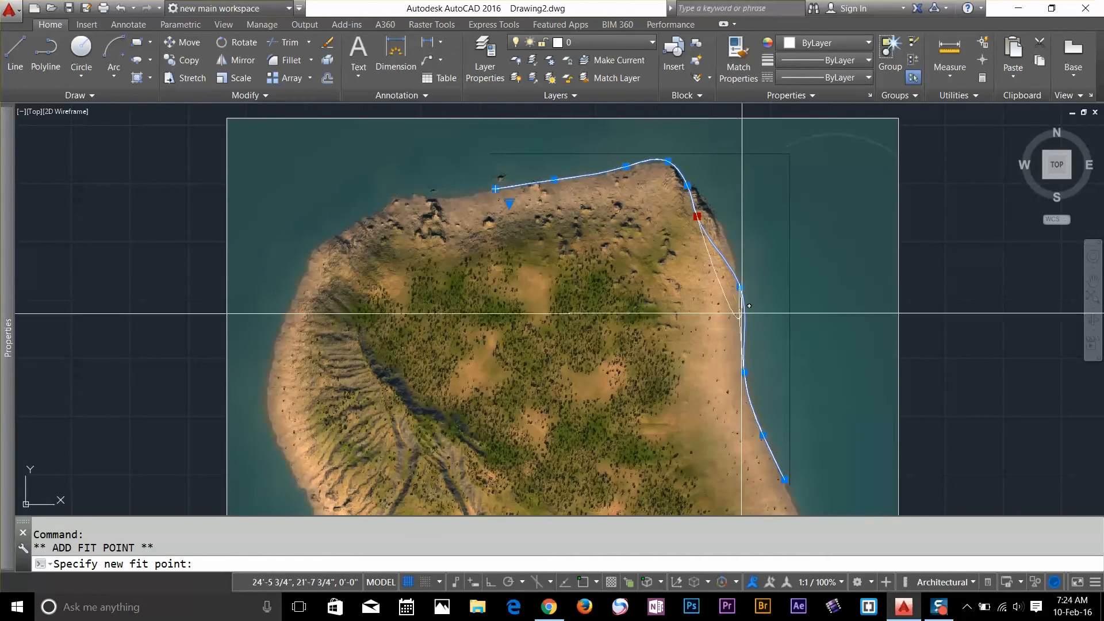
{"action": "left_click", "coordinate": [716, 250]}
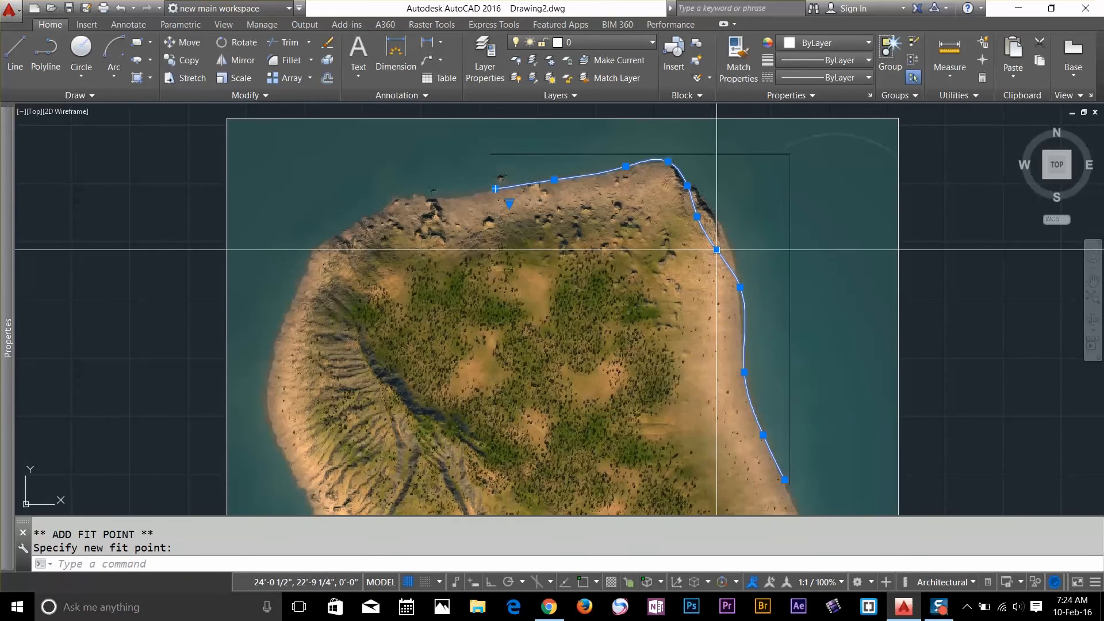
{"action": "left_click", "coordinate": [715, 248]}
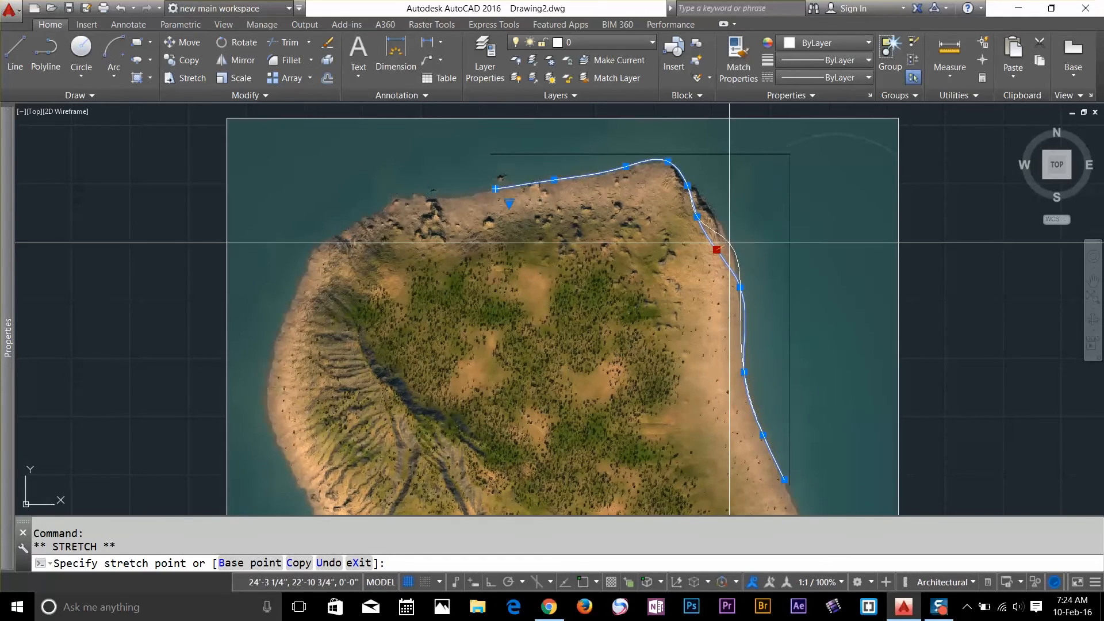
{"action": "left_click", "coordinate": [729, 243]}
Use Stretch Fit Point to pull the added fit point past the coastline into the water.
{"action": "mouse_move", "coordinate": [729, 243]}
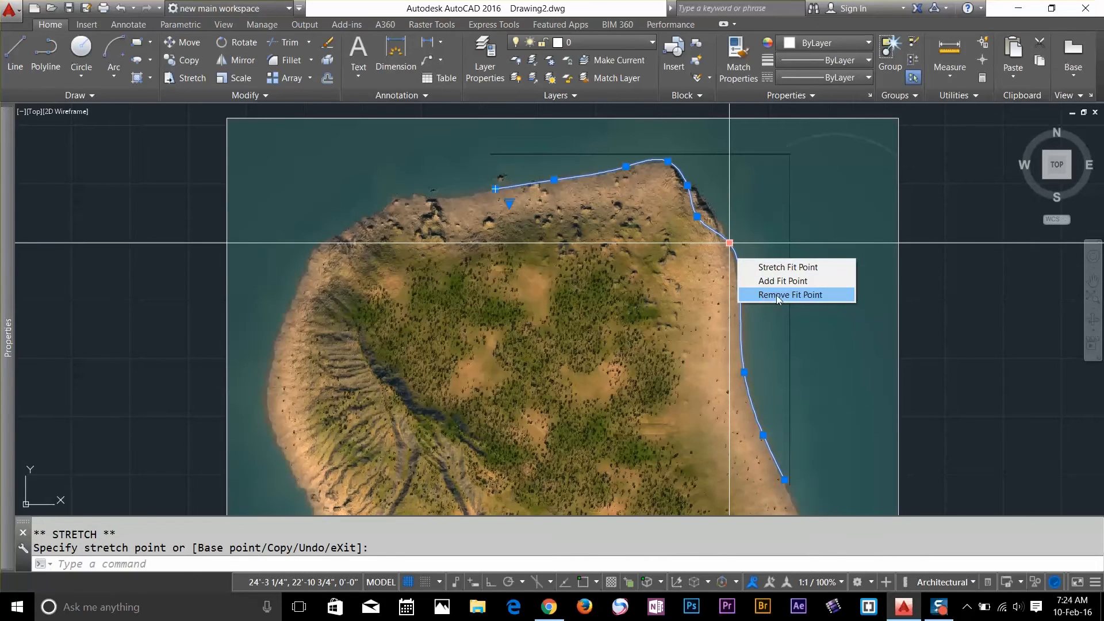
{"action": "left_click", "coordinate": [788, 267]}
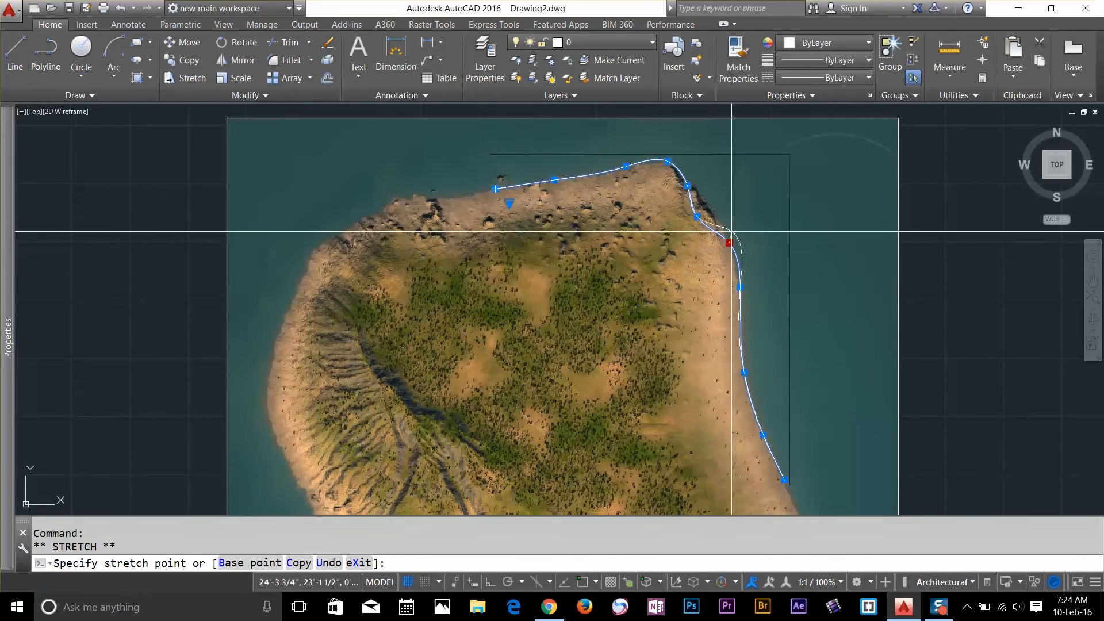
{"action": "left_click", "coordinate": [743, 245]}
Delete the fit spline traced along the island's upper-right coast.
{"action": "scroll", "coordinate": [732, 190], "scroll_direction": "down", "scroll_amount": 3}
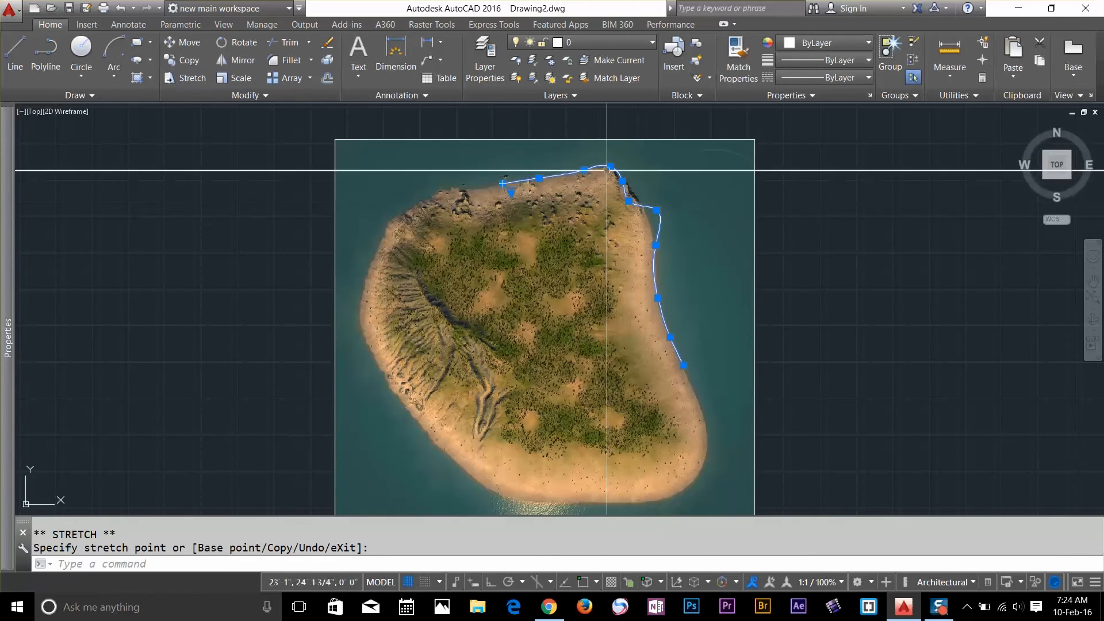
{"action": "left_click", "coordinate": [485, 149]}
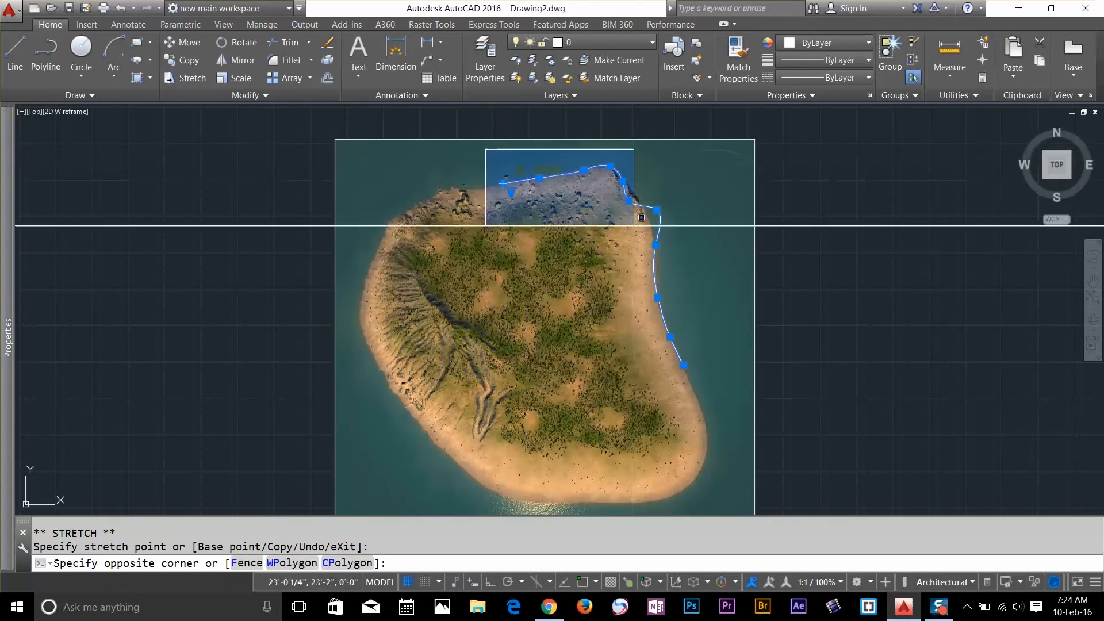
{"action": "left_click", "coordinate": [715, 403]}
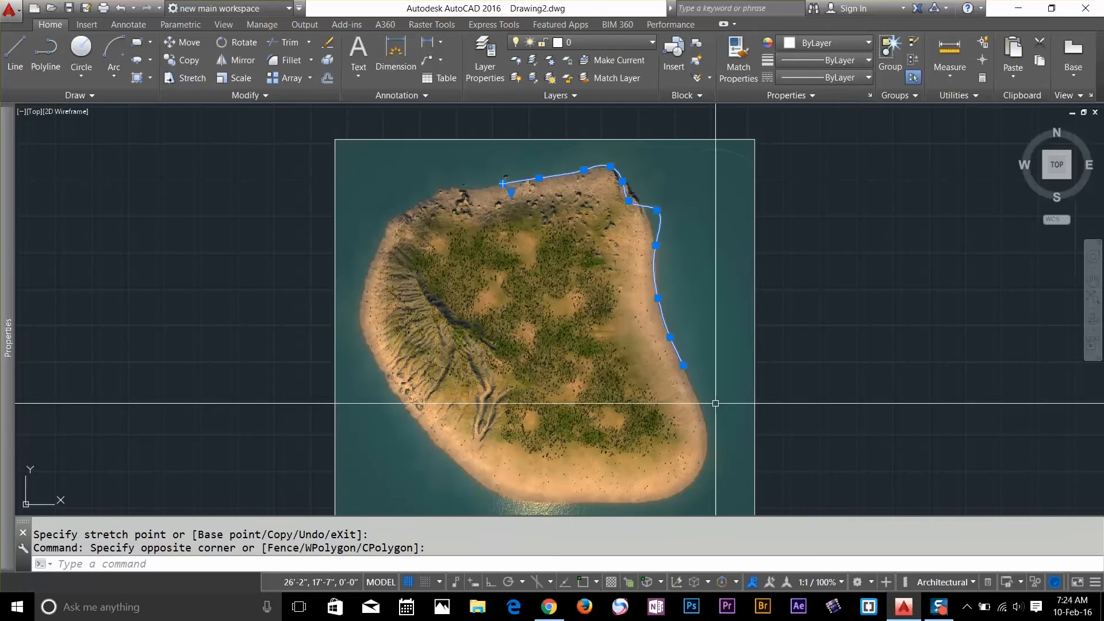
{"action": "key", "text": "Delete"}
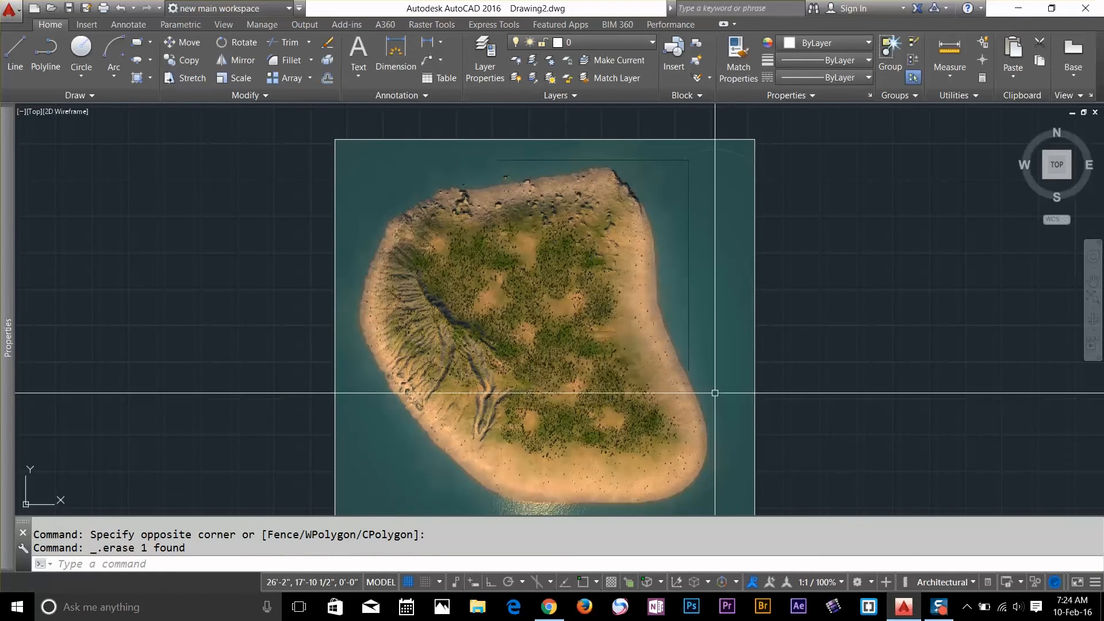
Trace the island with a degree 3 CV spline, from its left coast down around the bottom edge to the lower-right coast.
{"action": "left_click", "coordinate": [86, 25]}
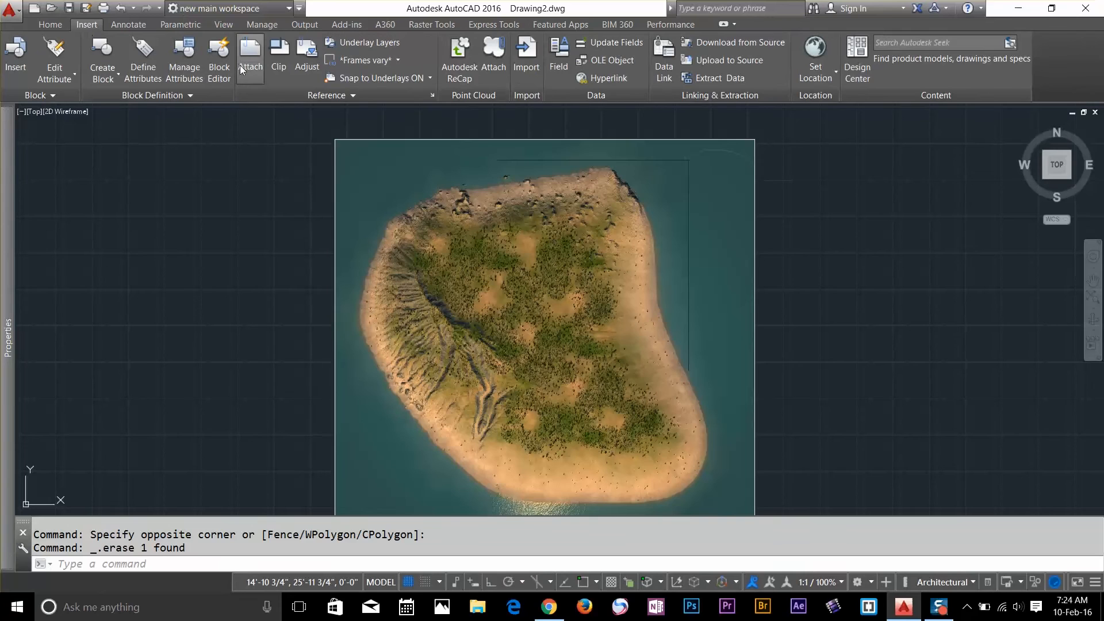
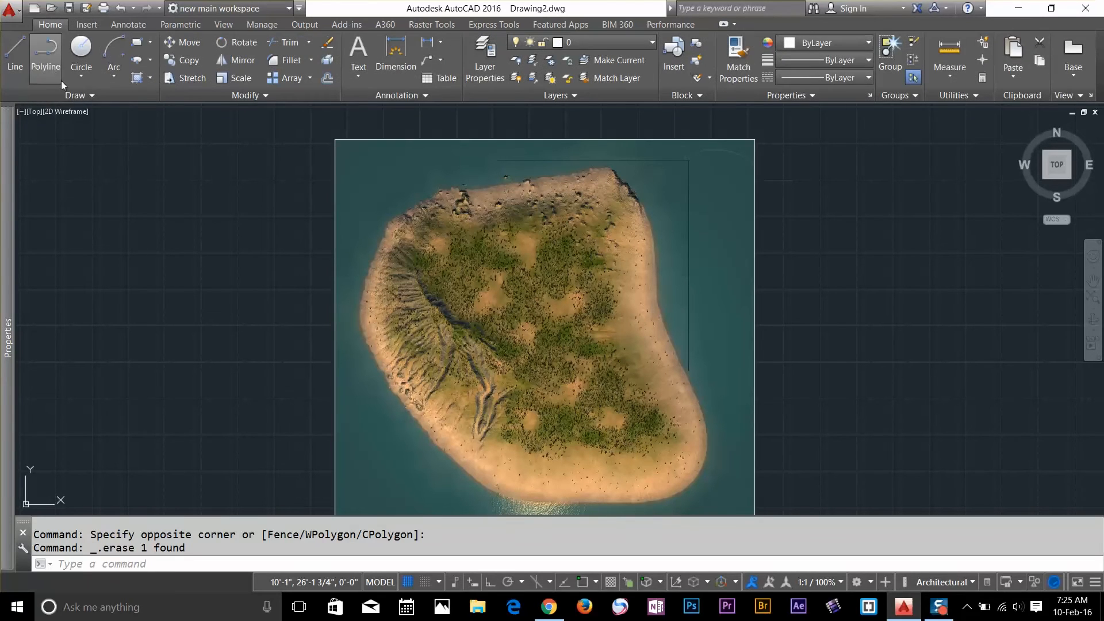
{"action": "left_click", "coordinate": [73, 97]}
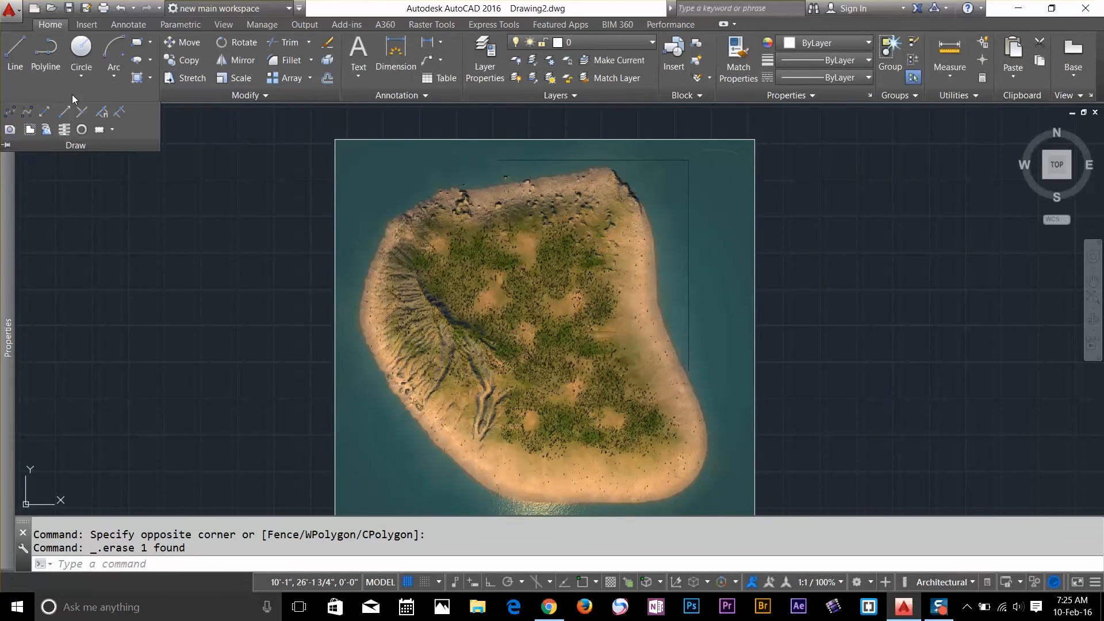
{"action": "left_click", "coordinate": [26, 111]}
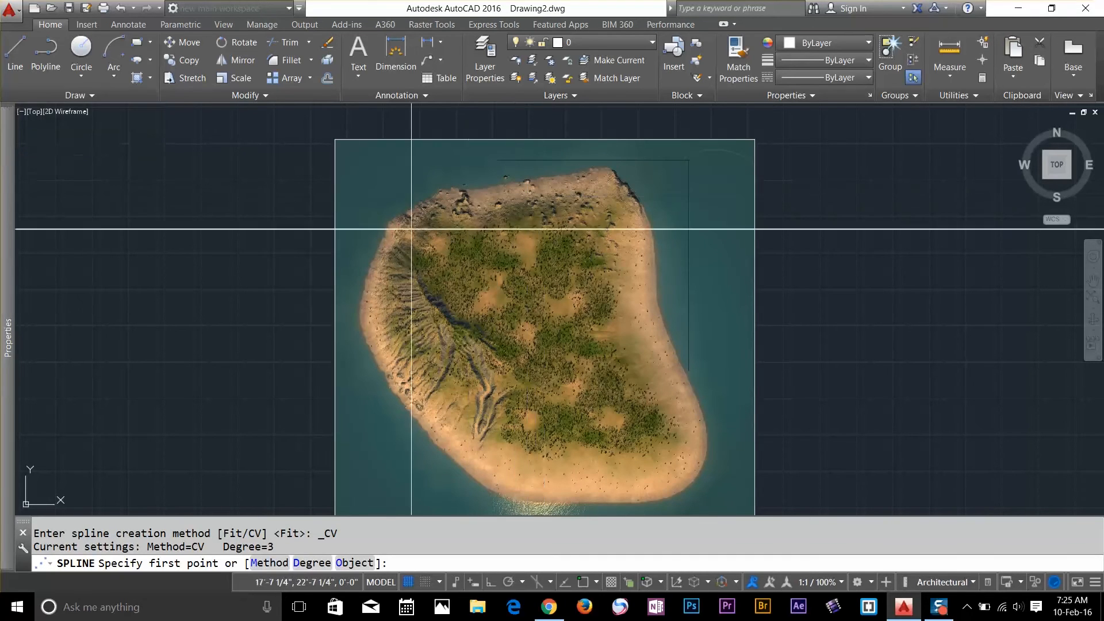
{"action": "left_click", "coordinate": [370, 264]}
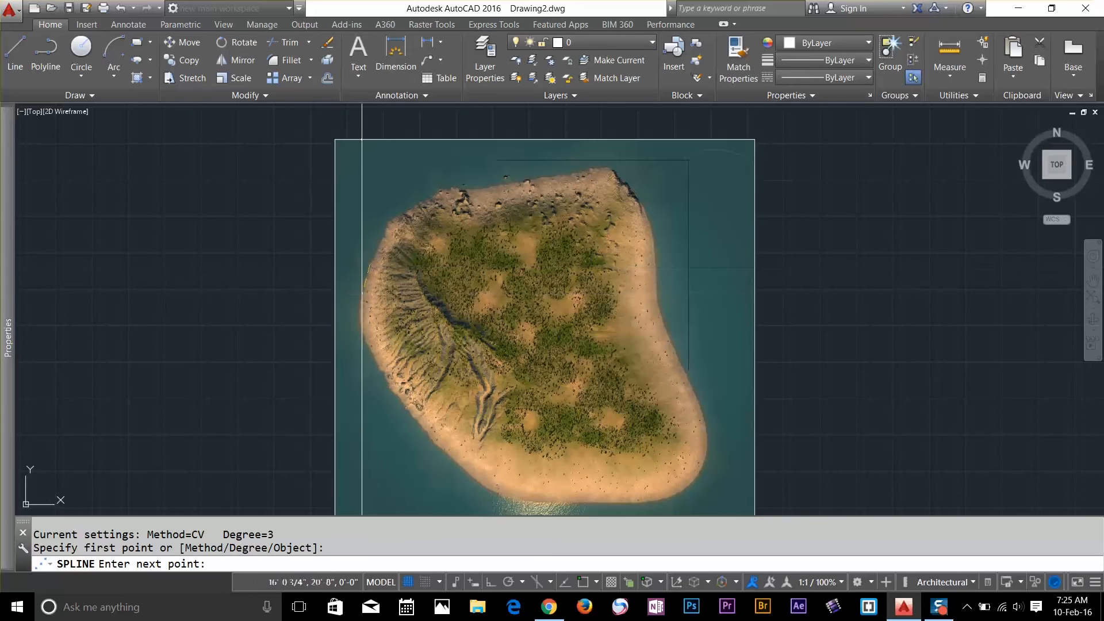
{"action": "left_click", "coordinate": [360, 302]}
{"action": "left_click", "coordinate": [364, 342]}
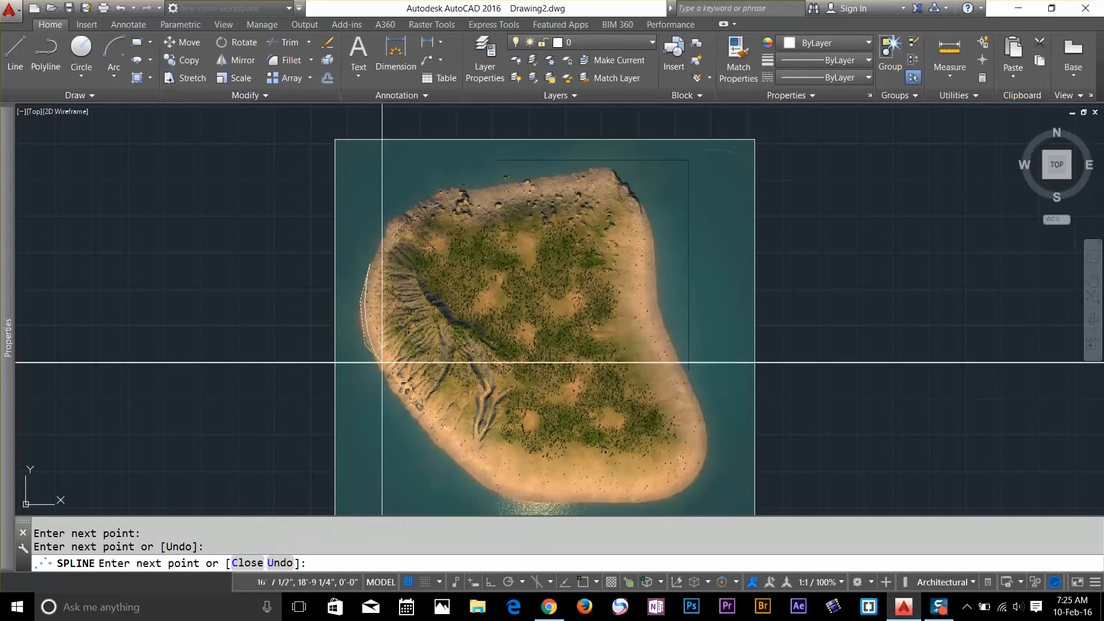
{"action": "left_click", "coordinate": [404, 406]}
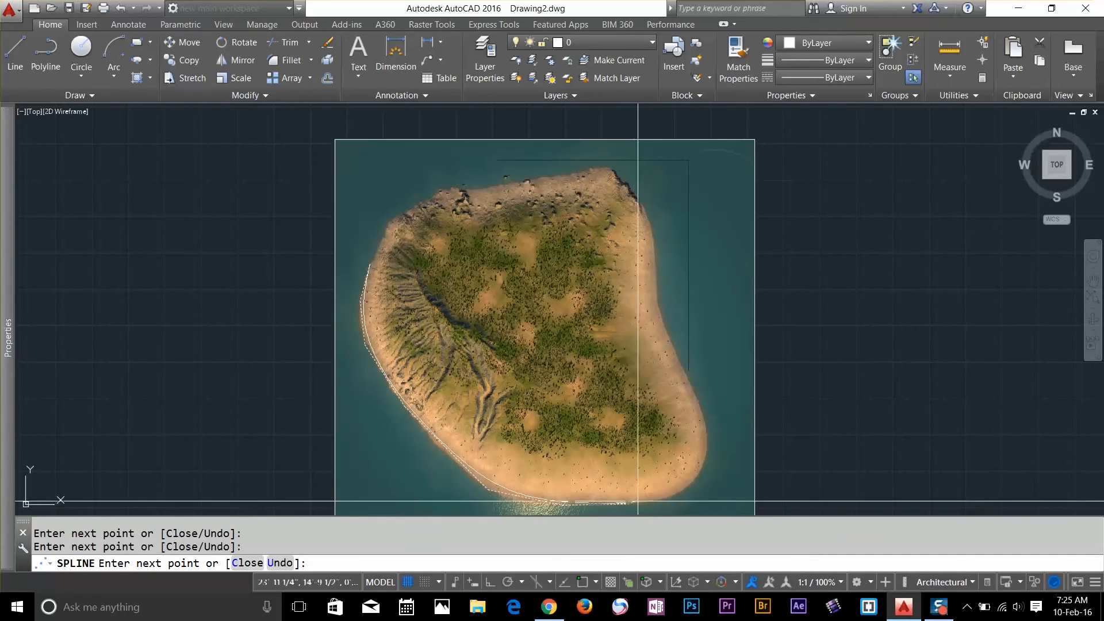
{"action": "left_click", "coordinate": [702, 475]}
{"action": "key", "text": "Return"}
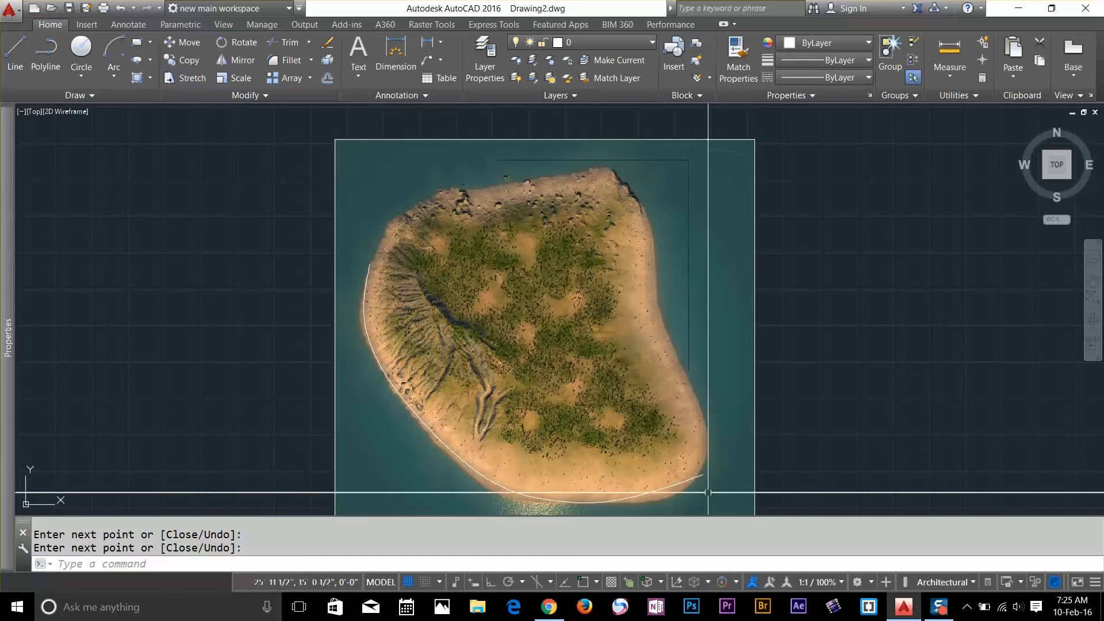
Stretch the CV spline's control vertex at the island's lower-left coast outward into the water.
{"action": "middle_click_drag", "start_coordinate": [476, 433], "coordinate": [601, 275]}
{"action": "scroll", "coordinate": [601, 272], "scroll_direction": "up", "scroll_amount": 2}
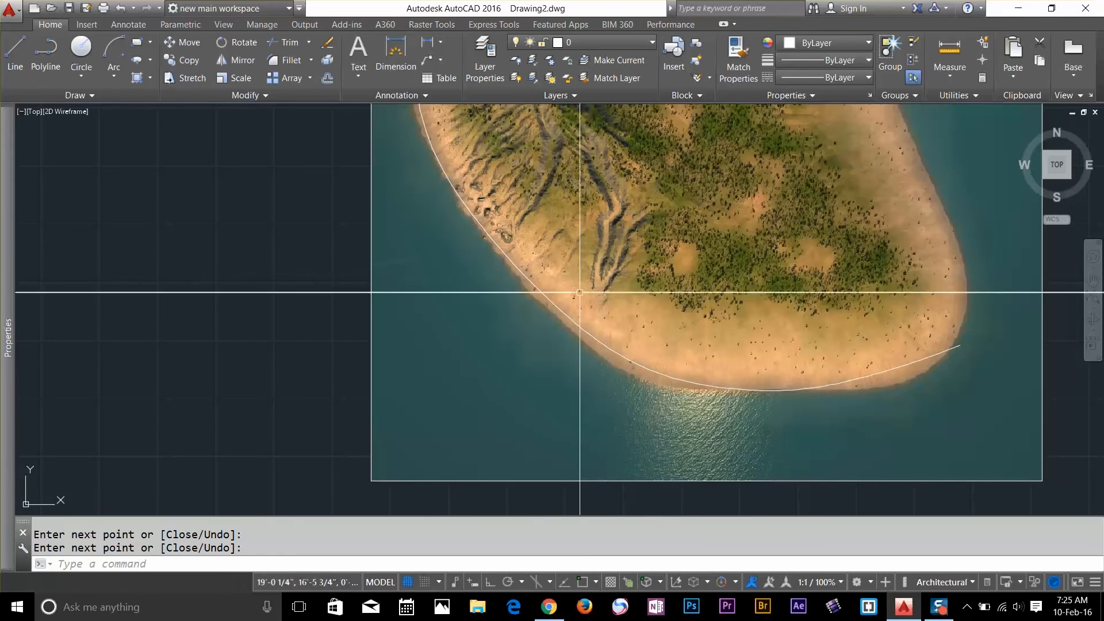
{"action": "left_click", "coordinate": [550, 301]}
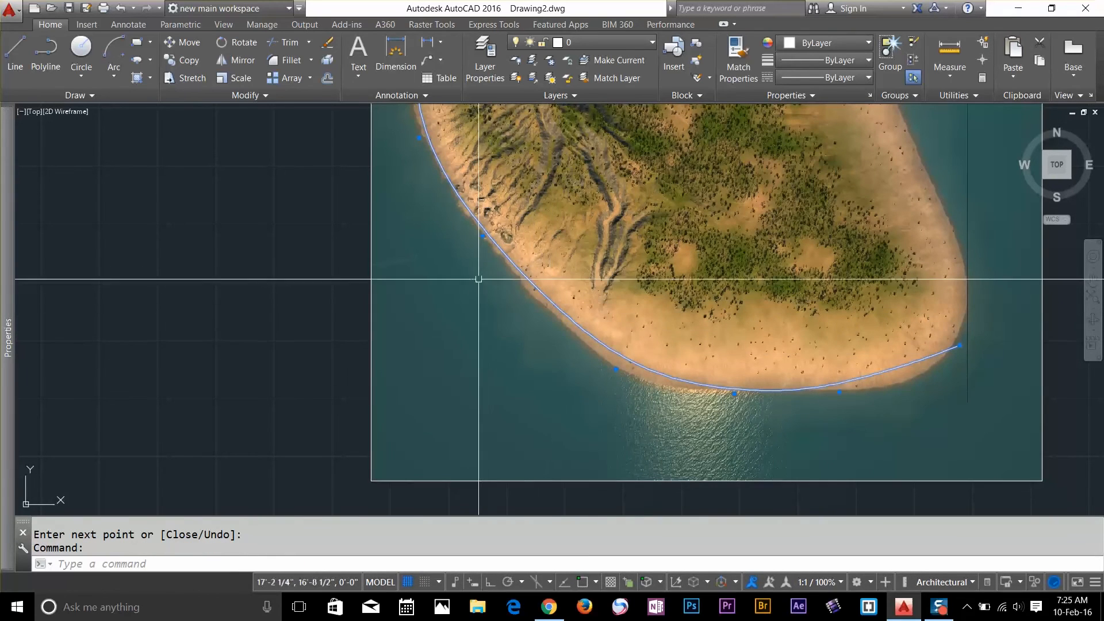
{"action": "left_click", "coordinate": [482, 235]}
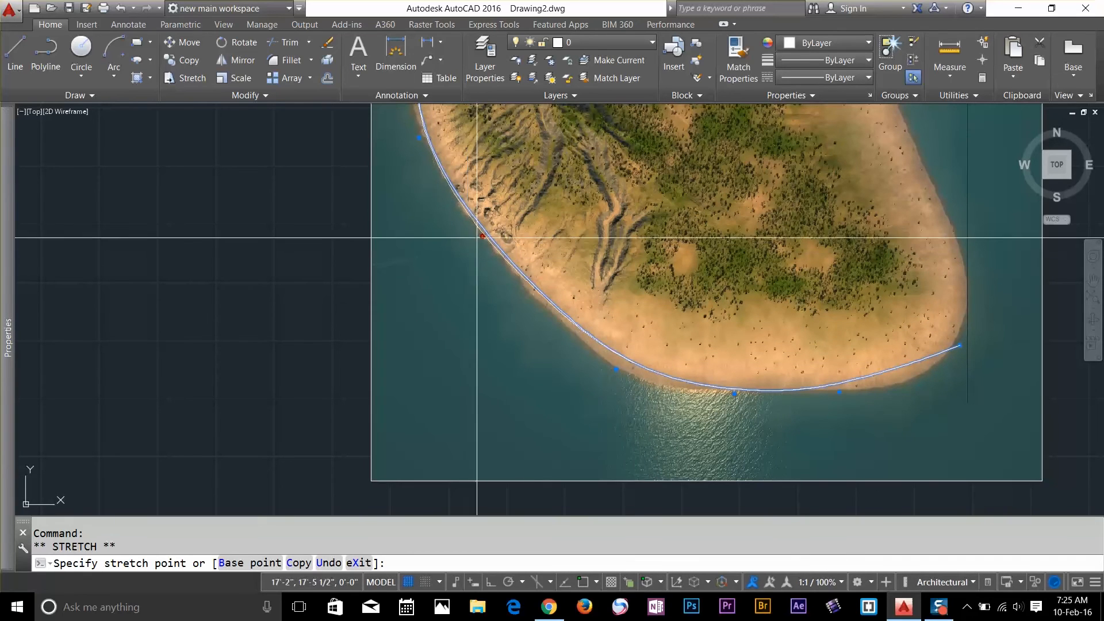
{"action": "left_click", "coordinate": [477, 268]}
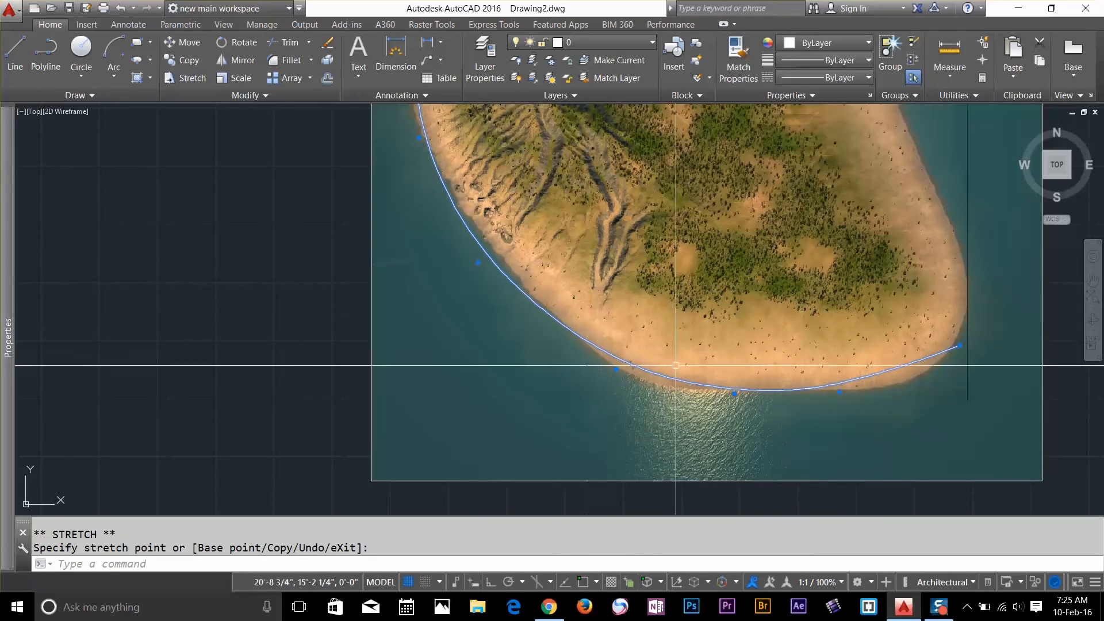
Refine the vertices at the stretched control vertex, and pull the lower of the resulting vertices far out into the water.
{"action": "mouse_move", "coordinate": [478, 263]}
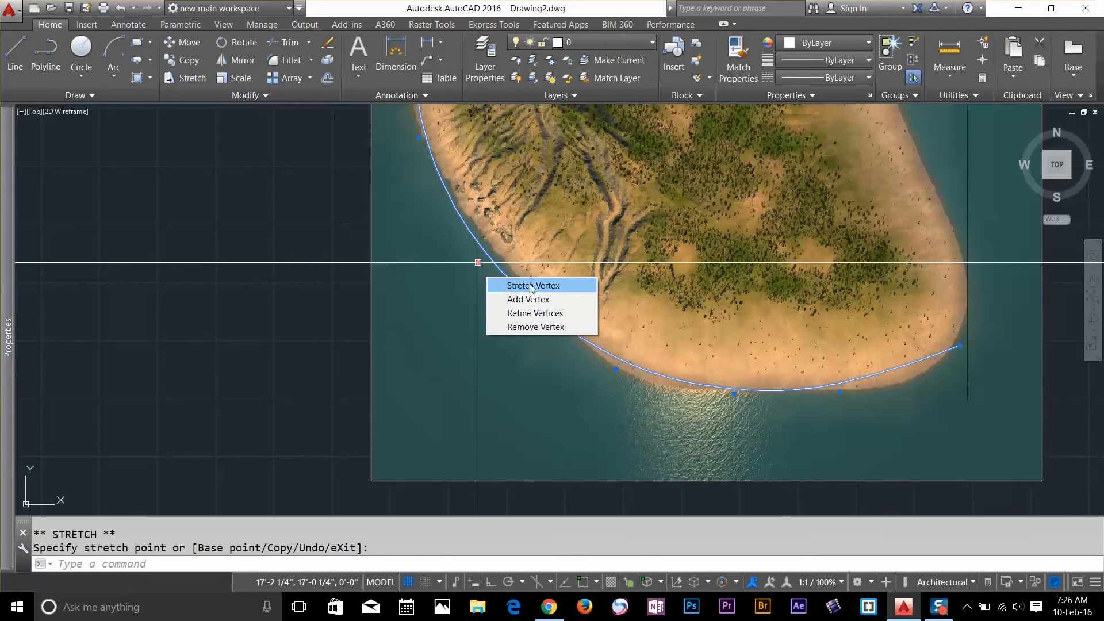
{"action": "left_click", "coordinate": [535, 312]}
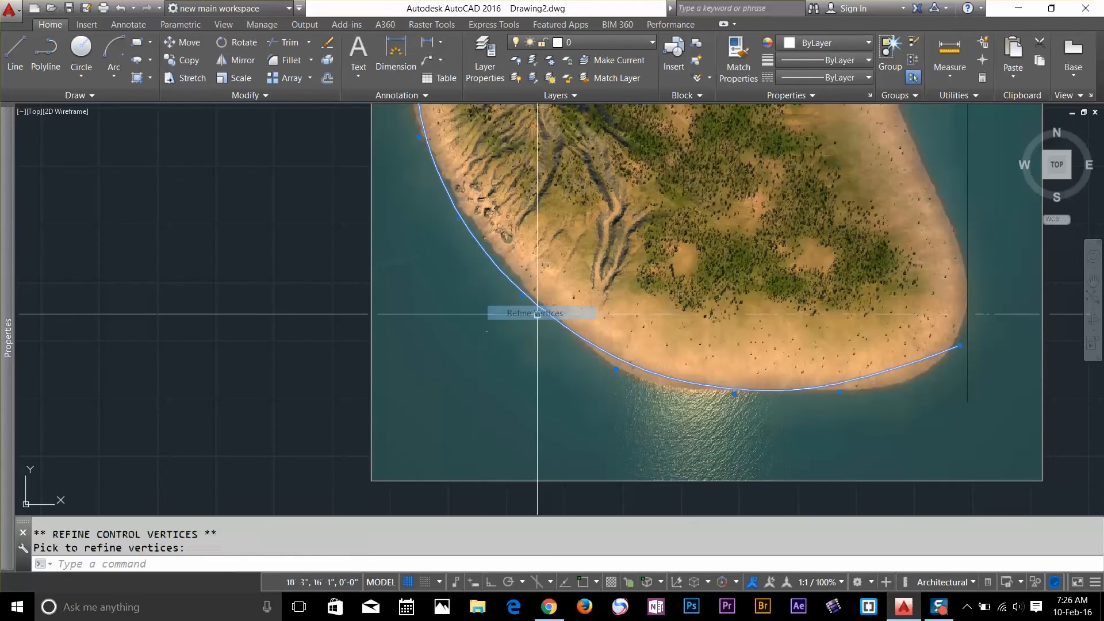
{"action": "left_click", "coordinate": [523, 296]}
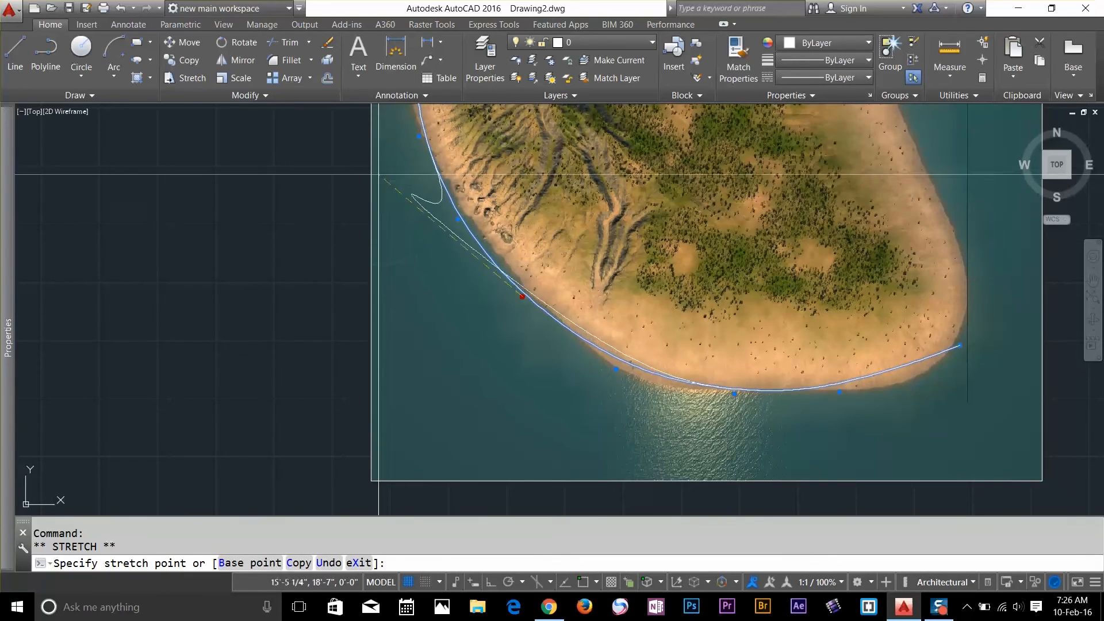
{"action": "left_click", "coordinate": [394, 294]}
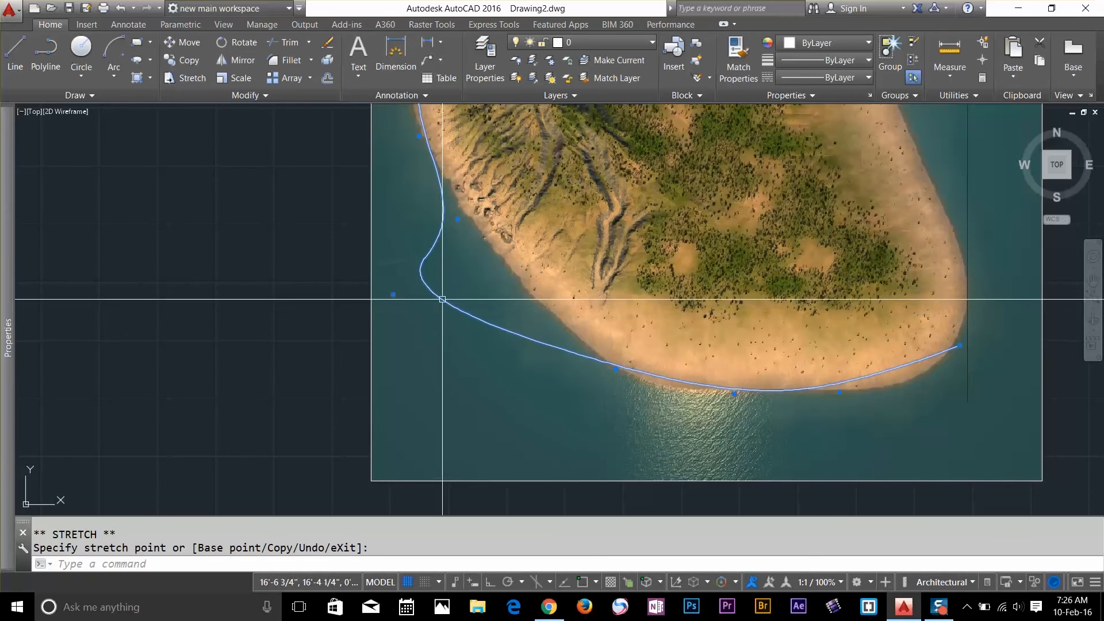
{"action": "right_click", "coordinate": [442, 312]}
{"action": "key", "text": "Escape"}
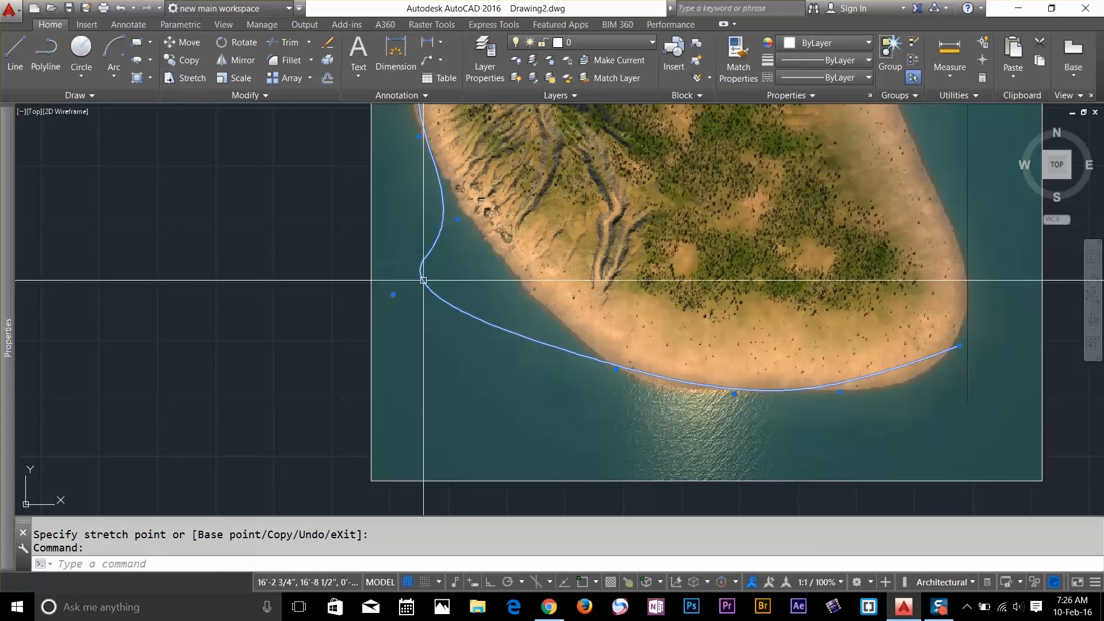
{"action": "right_click", "coordinate": [423, 281], "text": "shift"}
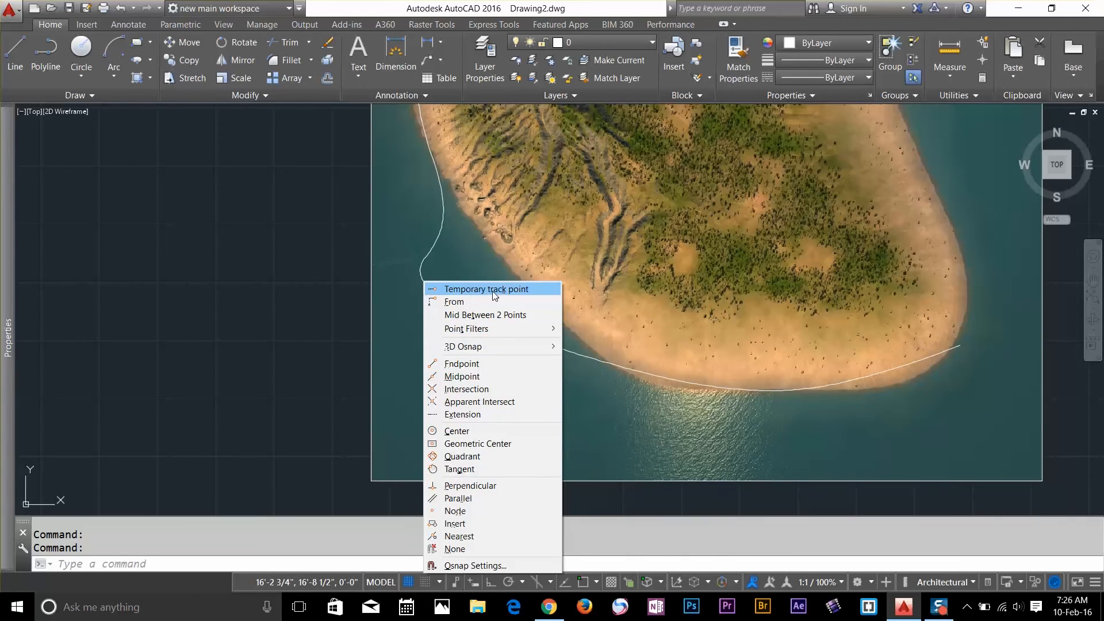
{"action": "mouse_move", "coordinate": [507, 324]}
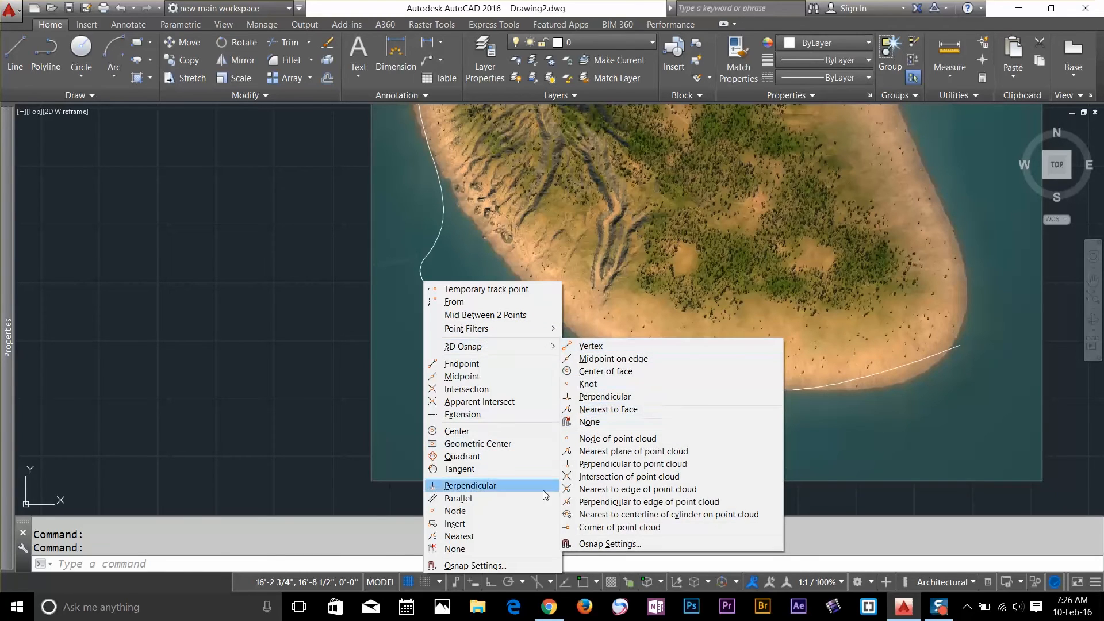
Select the reshaped CV spline with a crossing selection and examine its control vertices around the whole island.
{"action": "left_click", "coordinate": [505, 213]}
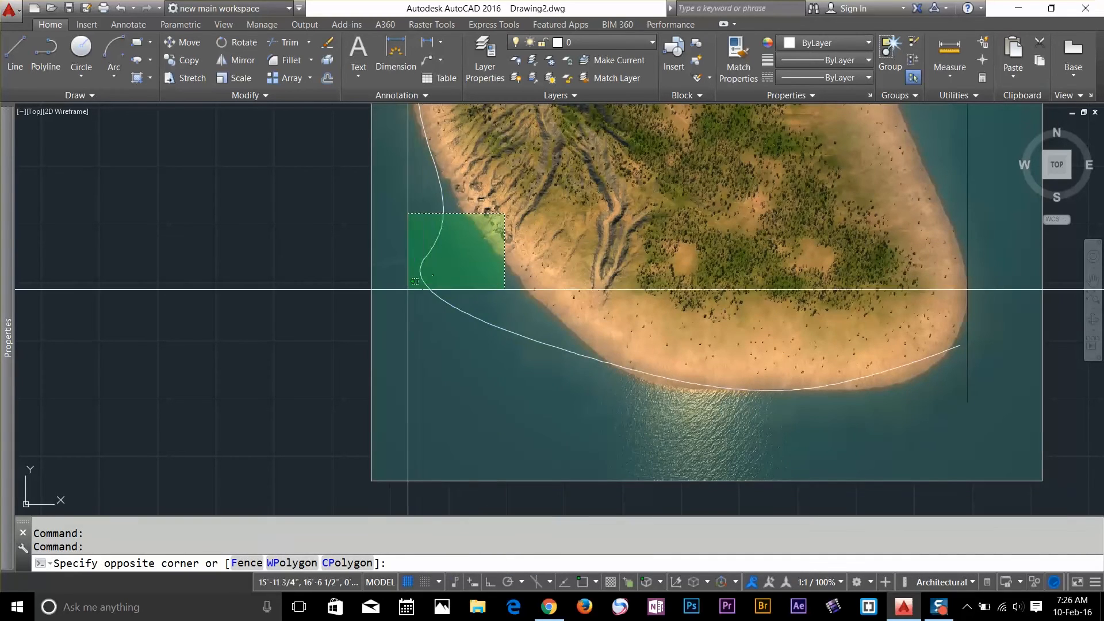
{"action": "left_click", "coordinate": [403, 289]}
{"action": "scroll", "coordinate": [474, 305], "scroll_direction": "down", "scroll_amount": 4}
{"action": "scroll", "coordinate": [493, 231], "scroll_direction": "up", "scroll_amount": 2}
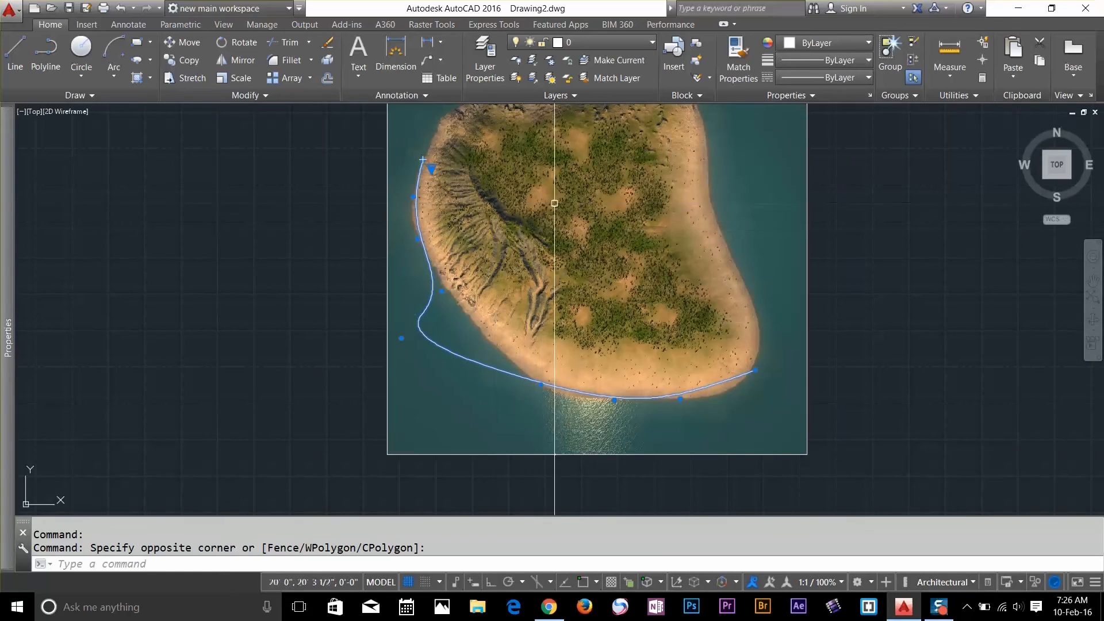
{"action": "middle_click_drag", "start_coordinate": [553, 202], "coordinate": [446, 278]}
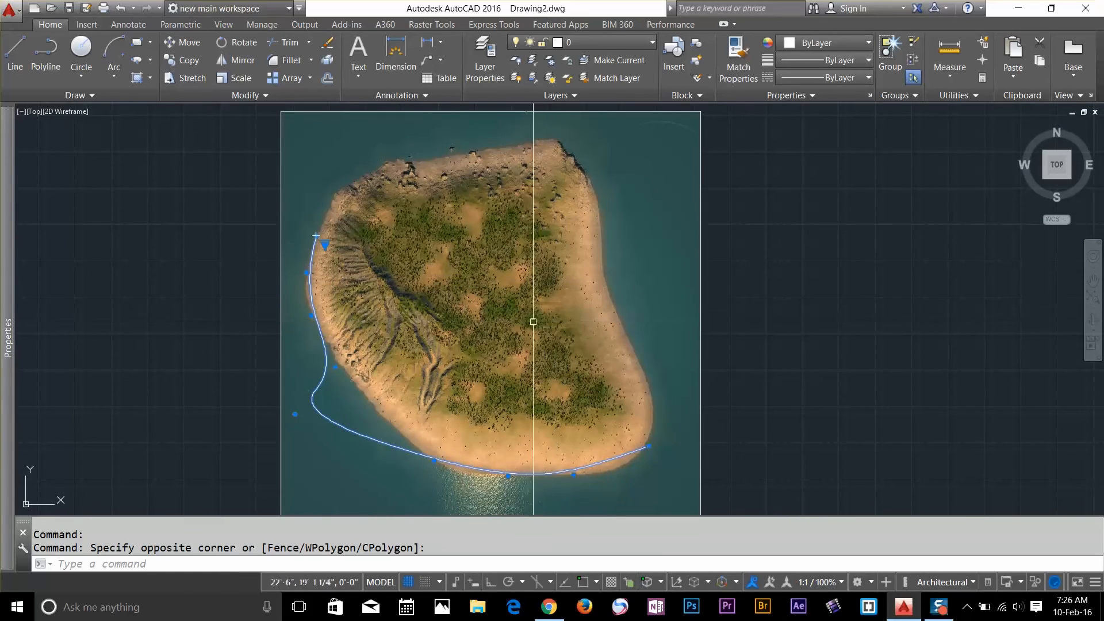
{"action": "mouse_move", "coordinate": [316, 236]}
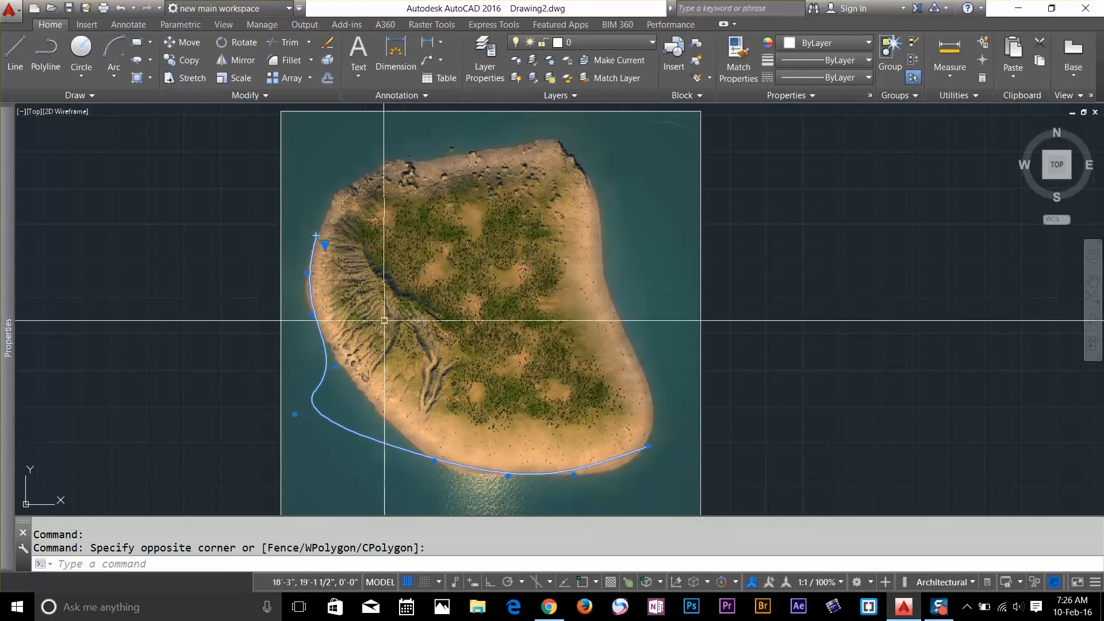
{"action": "middle_click_drag", "start_coordinate": [457, 290], "coordinate": [590, 221]}
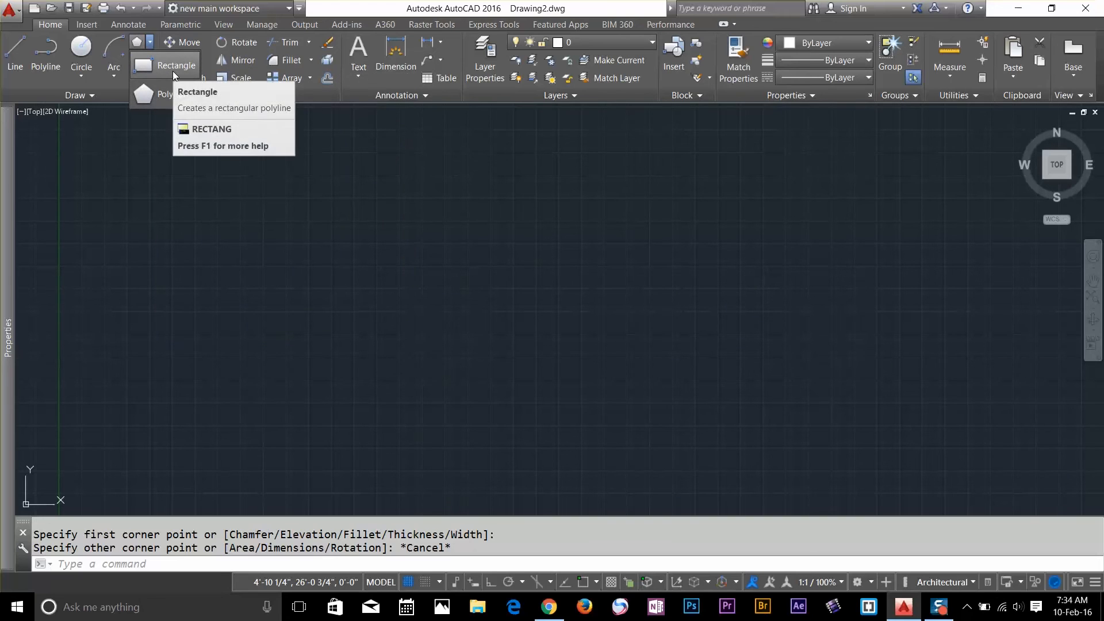
Draw a horizontal rectangle from two opposite corners in the empty area, and check its selection with a crossing window.
{"action": "left_click", "coordinate": [173, 68]}
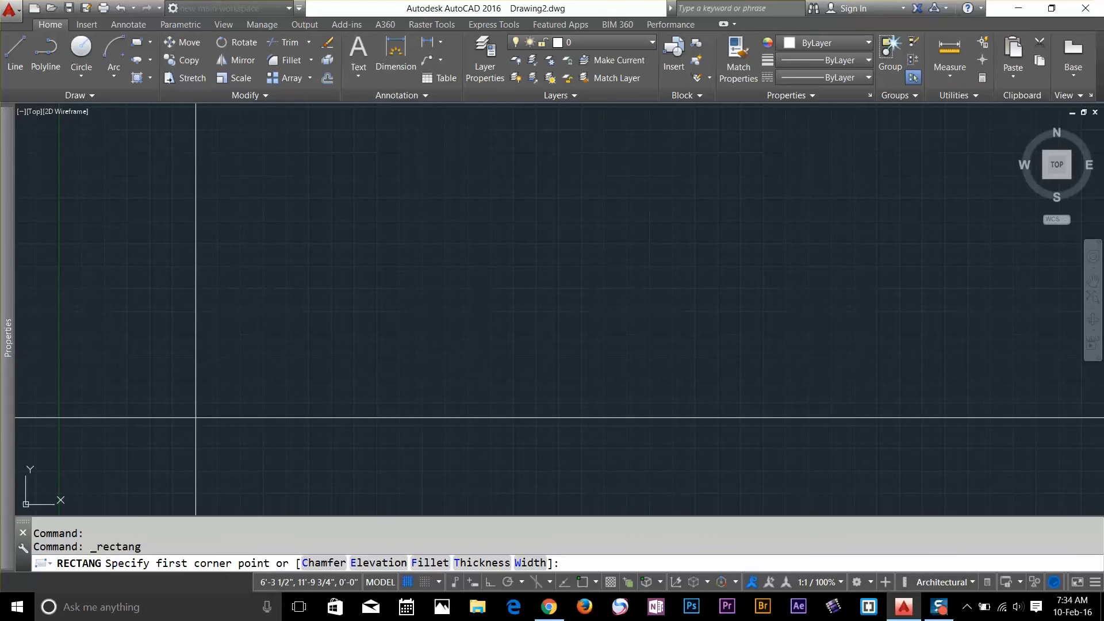
{"action": "left_click", "coordinate": [222, 237]}
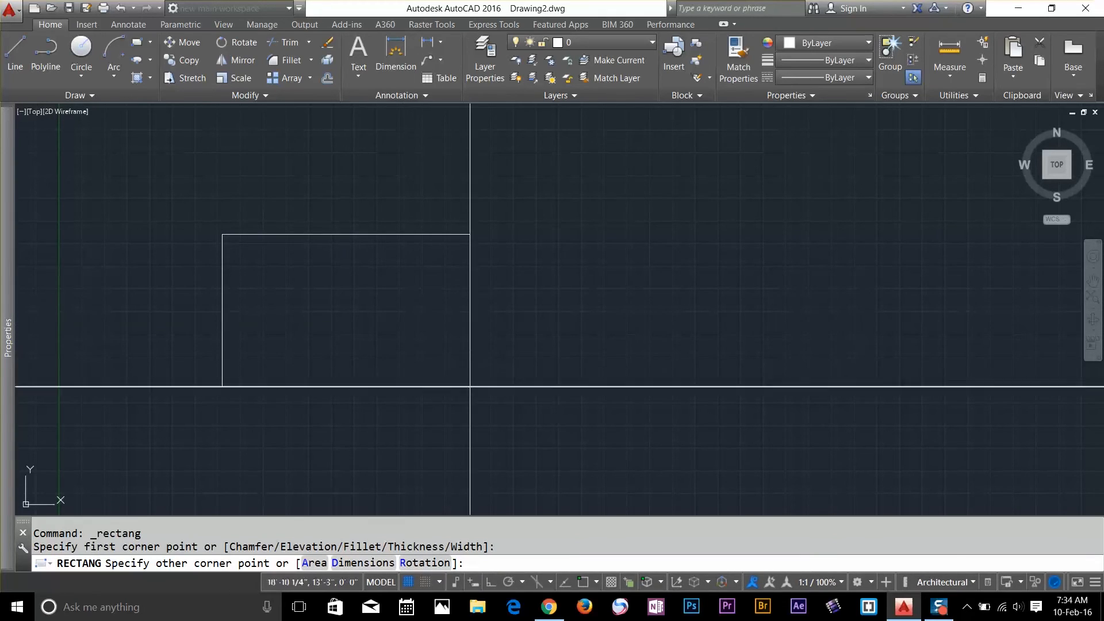
{"action": "left_click", "coordinate": [470, 388]}
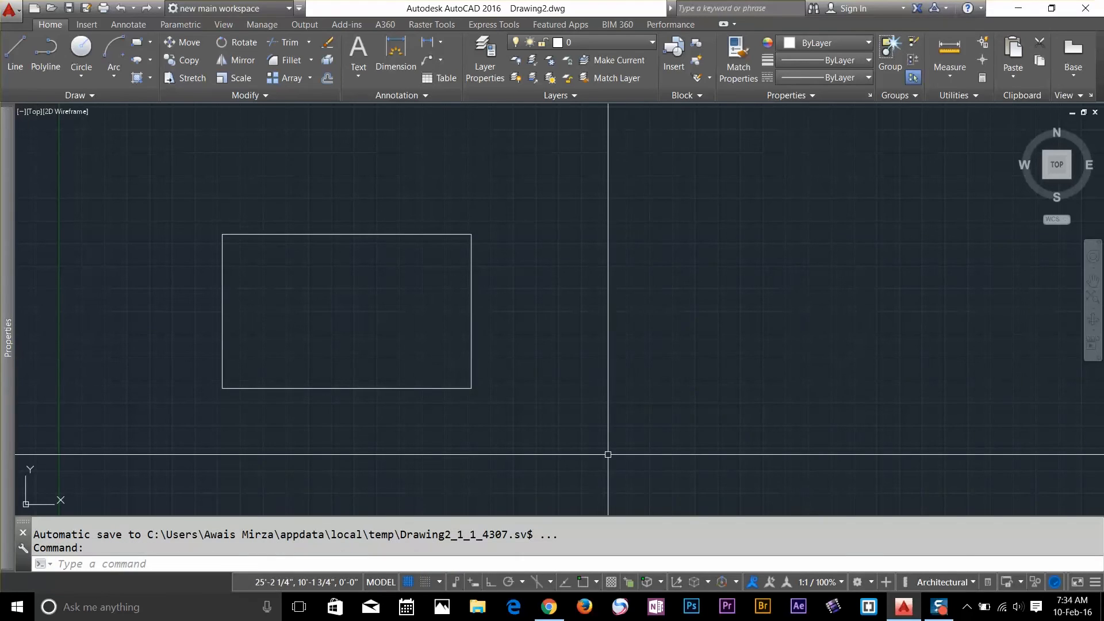
{"action": "left_click", "coordinate": [569, 212]}
{"action": "left_click", "coordinate": [419, 266]}
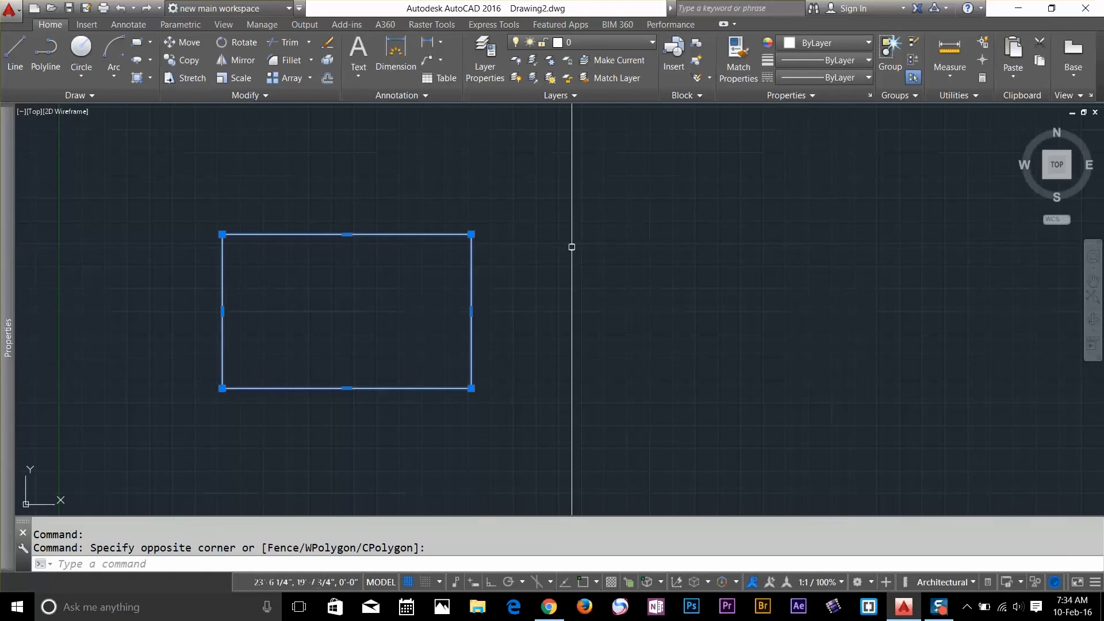
{"action": "key", "text": "Escape"}
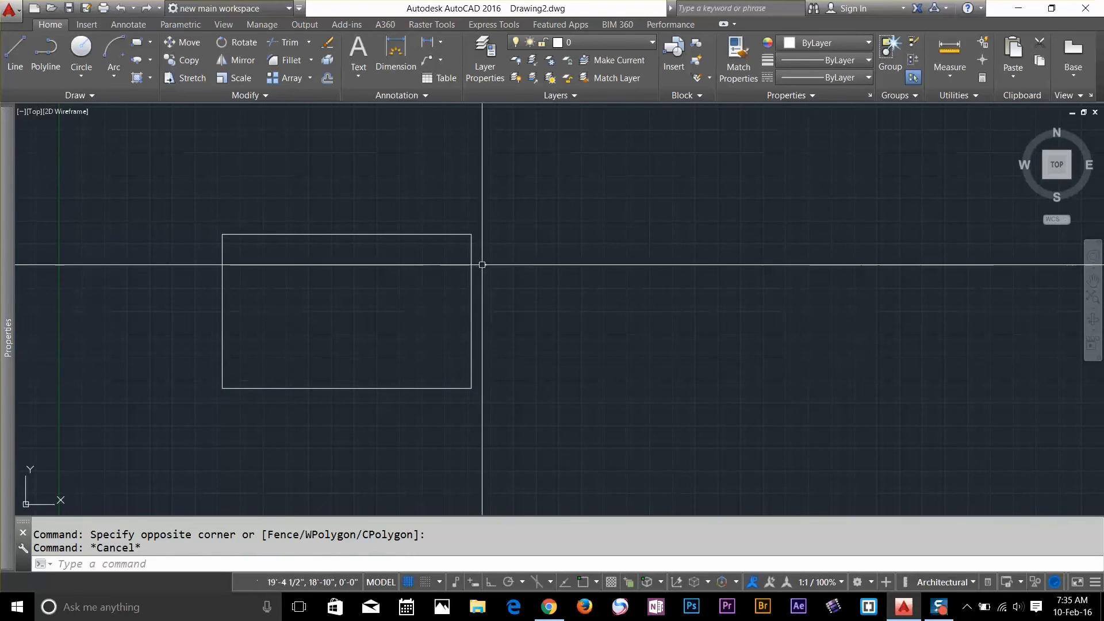
Stretch the rectangle's lower-left corner slightly outward to the left so that the left edge slants.
{"action": "left_click", "coordinate": [473, 271]}
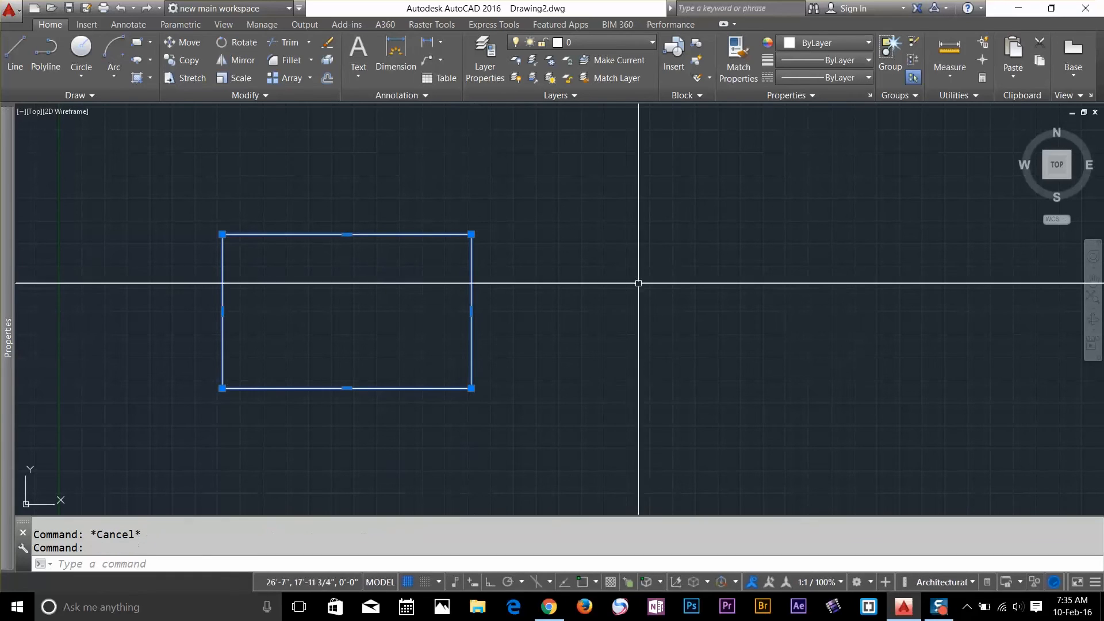
{"action": "left_click", "coordinate": [221, 388]}
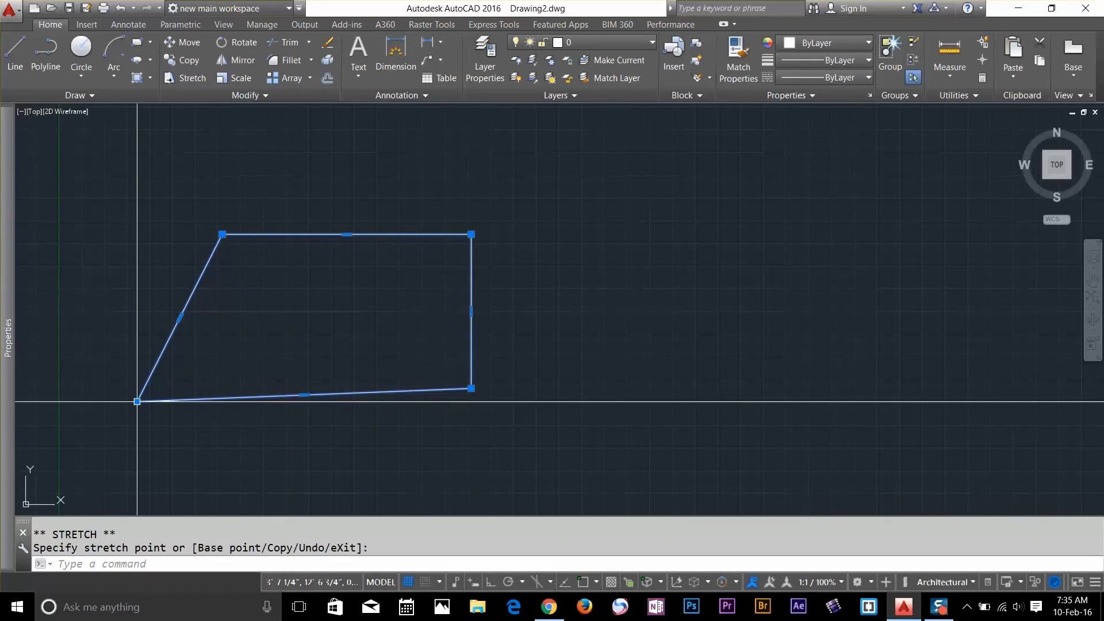
{"action": "left_click", "coordinate": [254, 449]}
{"action": "left_click", "coordinate": [255, 449]}
{"action": "left_click", "coordinate": [188, 392]}
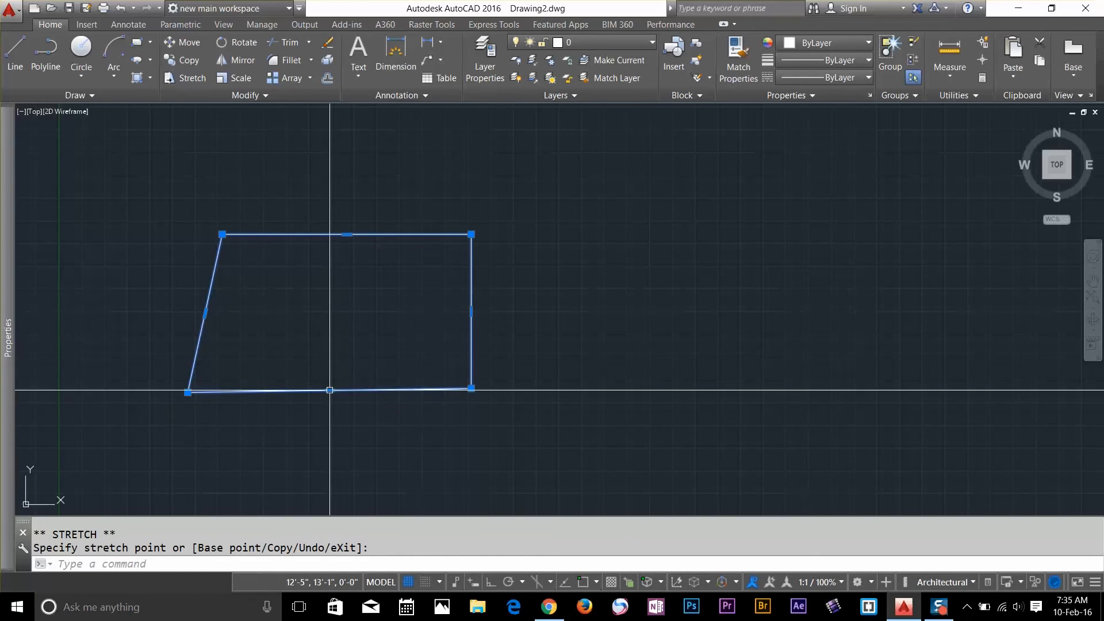
Convert the shape's bottom edge to an arc bulging downward.
{"action": "mouse_move", "coordinate": [330, 391]}
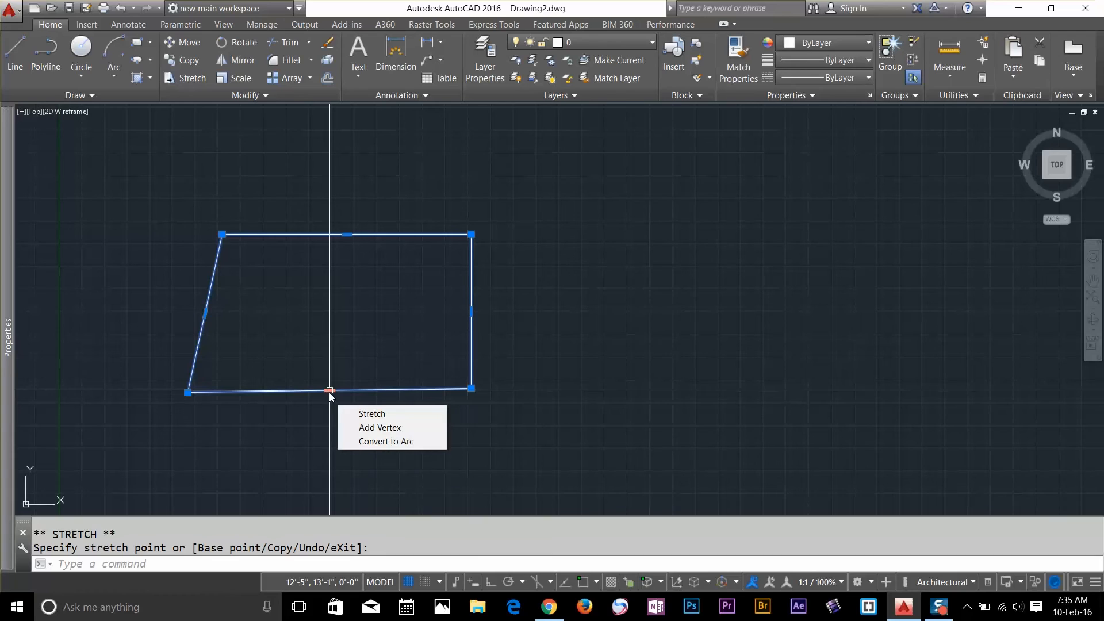
{"action": "left_click", "coordinate": [381, 443]}
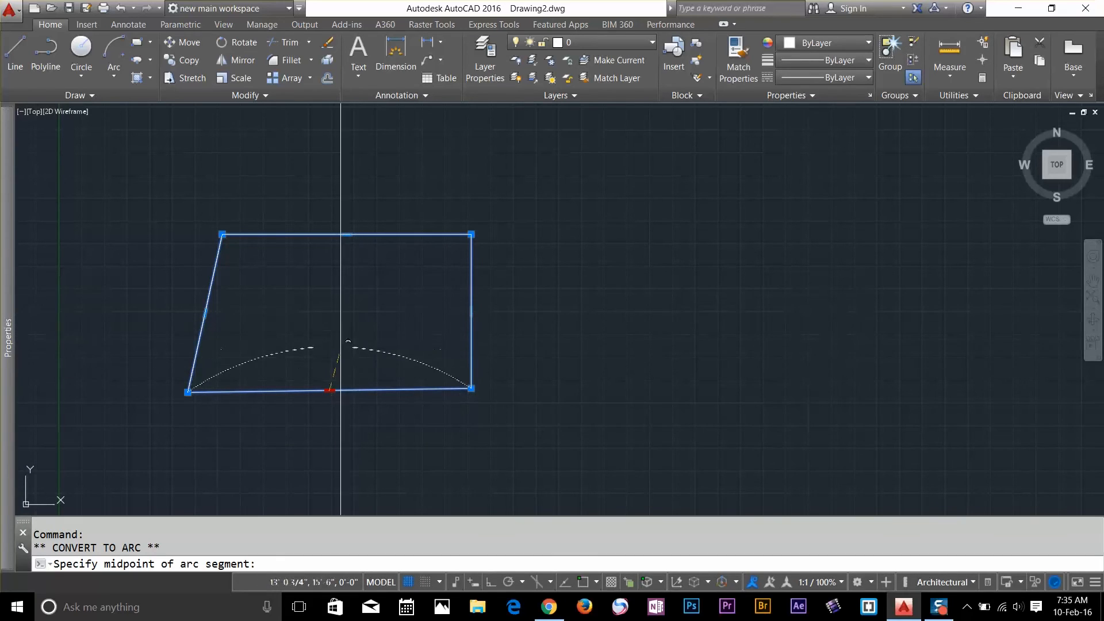
{"action": "left_click", "coordinate": [323, 445]}
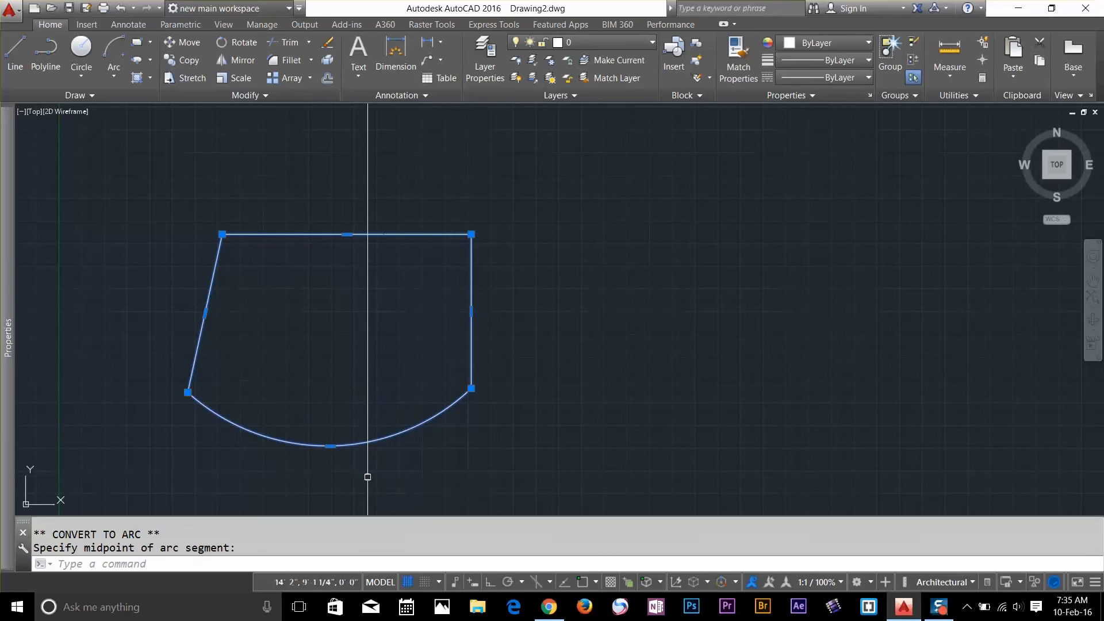
Convert the bottom arc back to a line and stretch that edge downward to make the shape taller.
{"action": "middle_click_drag", "start_coordinate": [352, 407], "coordinate": [382, 353]}
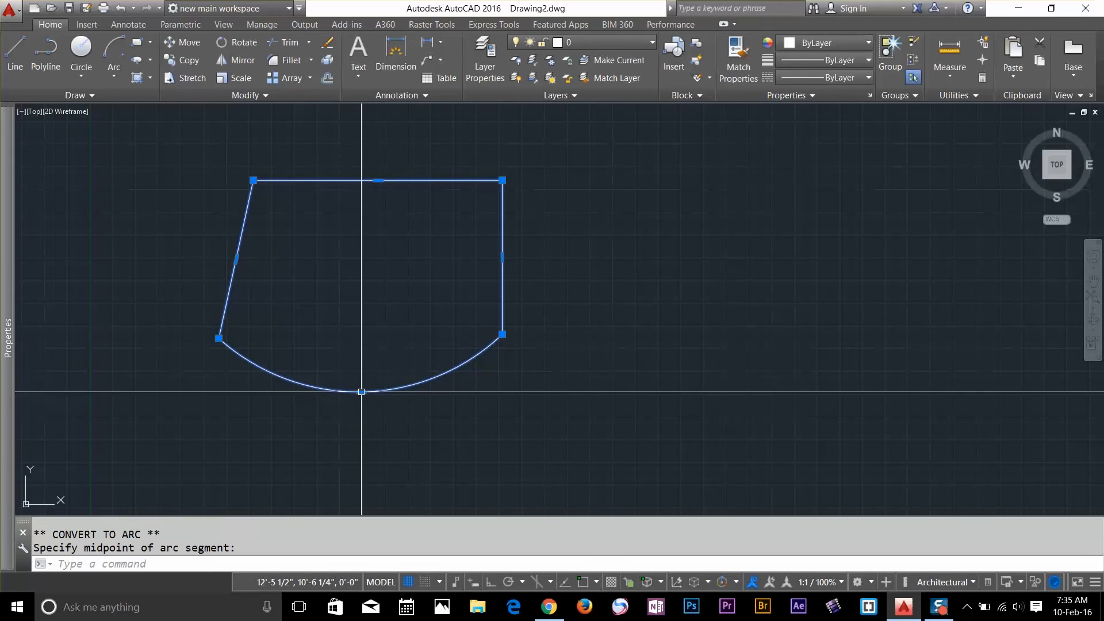
{"action": "mouse_move", "coordinate": [361, 391]}
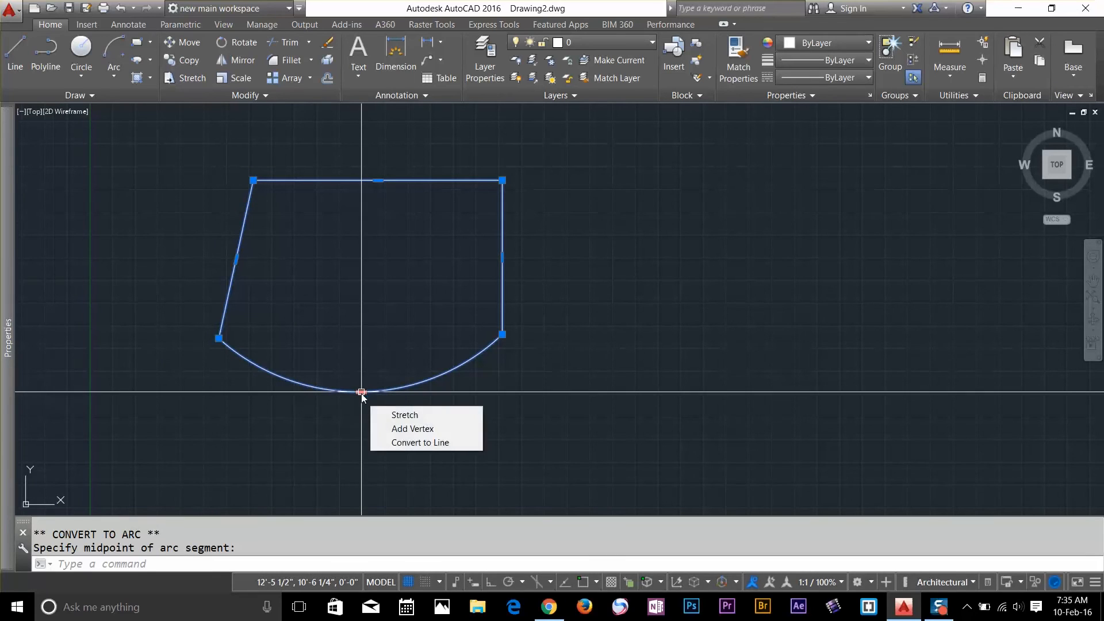
{"action": "left_click", "coordinate": [398, 443]}
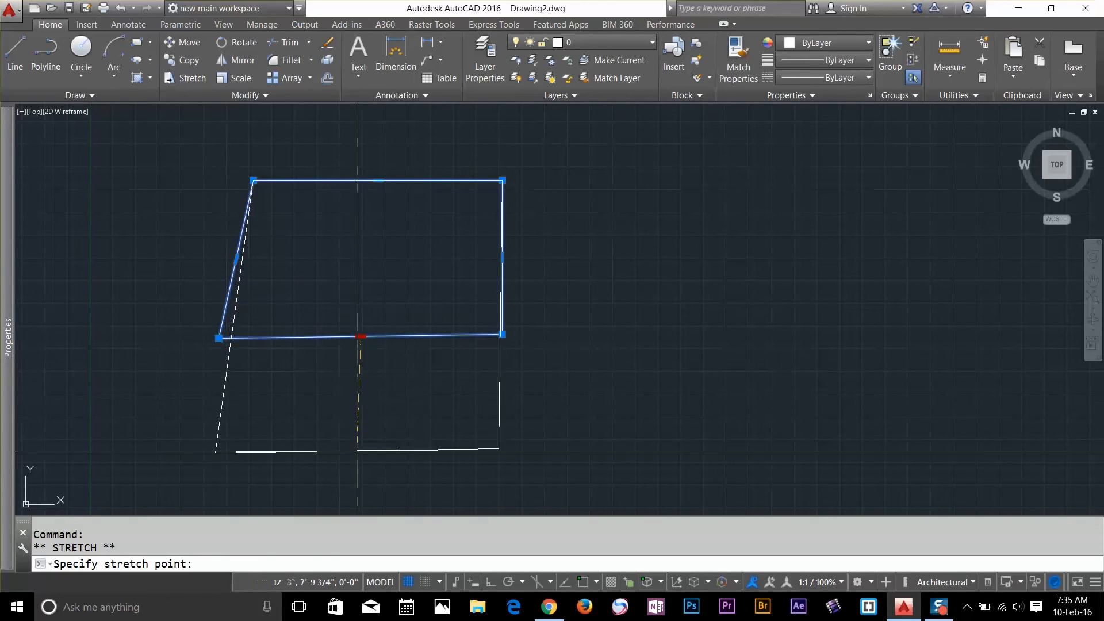
{"action": "left_click", "coordinate": [358, 382]}
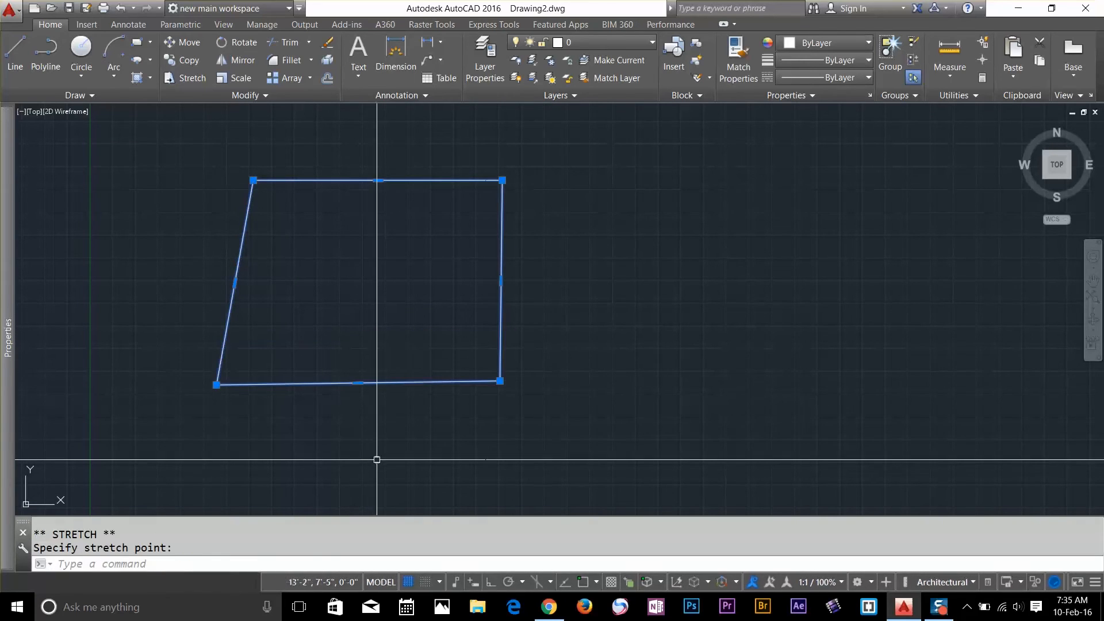
Stretch the shape's upper-right corner up and to the left, and delete the reshaped rectangle.
{"action": "left_click", "coordinate": [502, 180]}
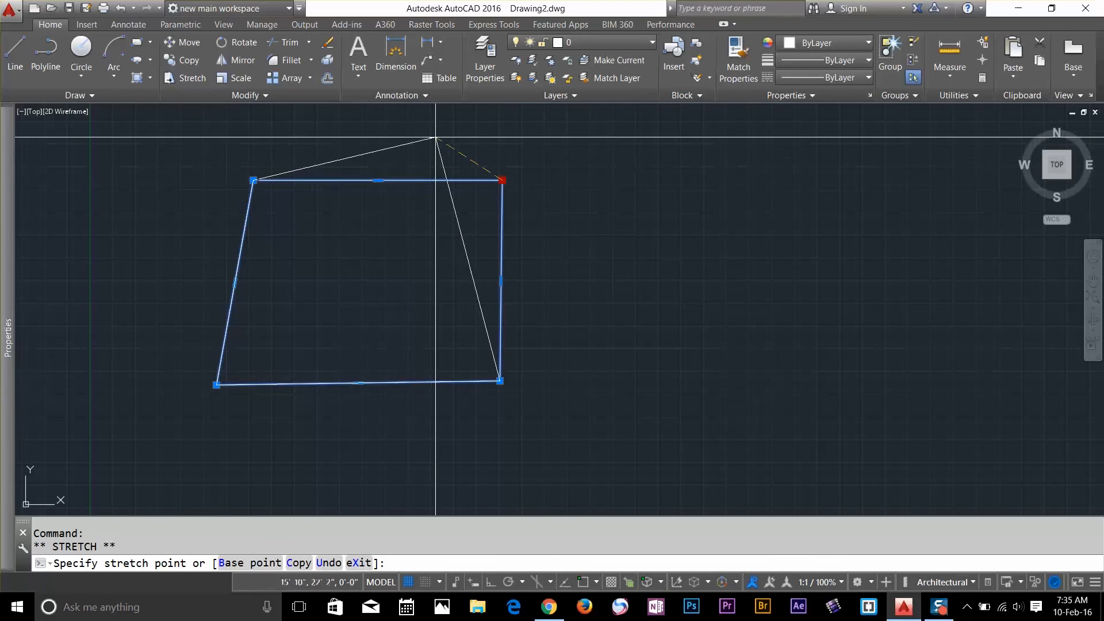
{"action": "left_click", "coordinate": [435, 138]}
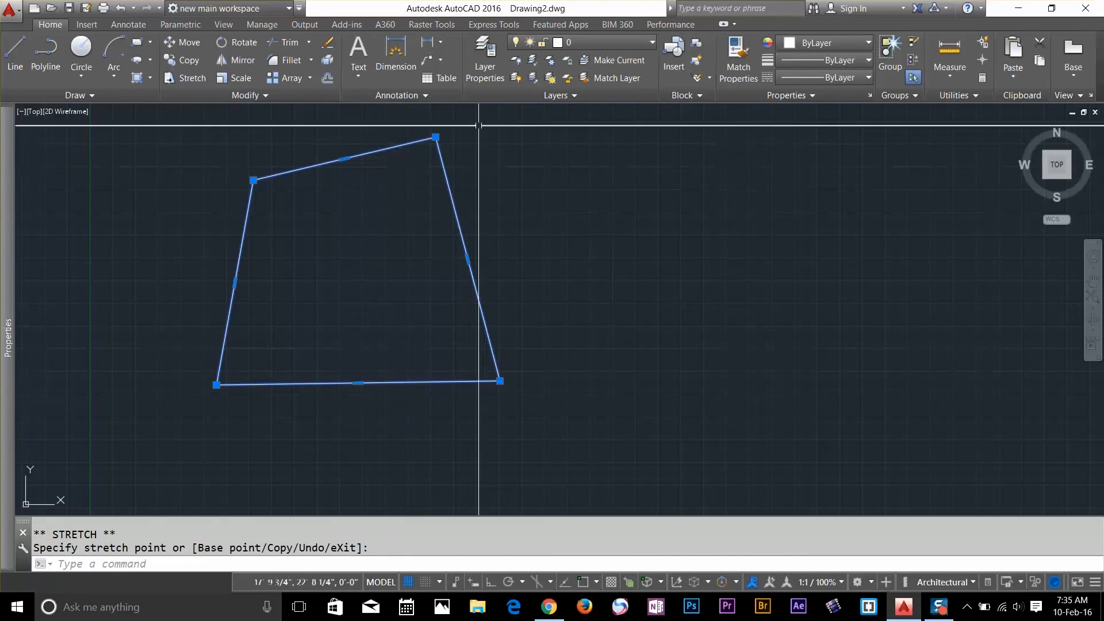
{"action": "key", "text": "Delete"}
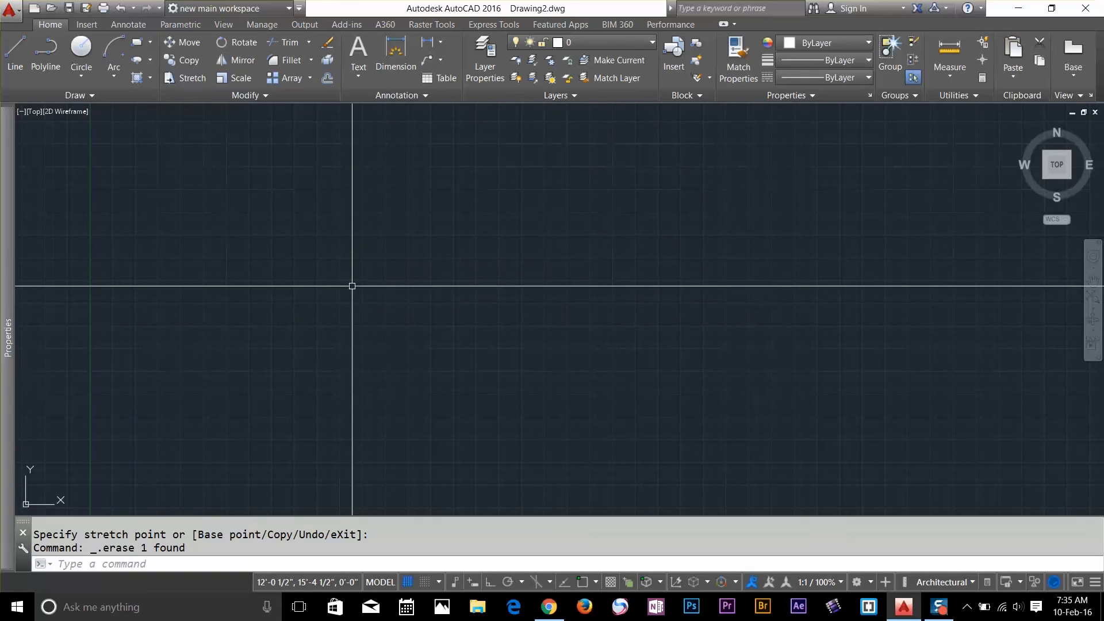
{"action": "key", "text": "Return"}
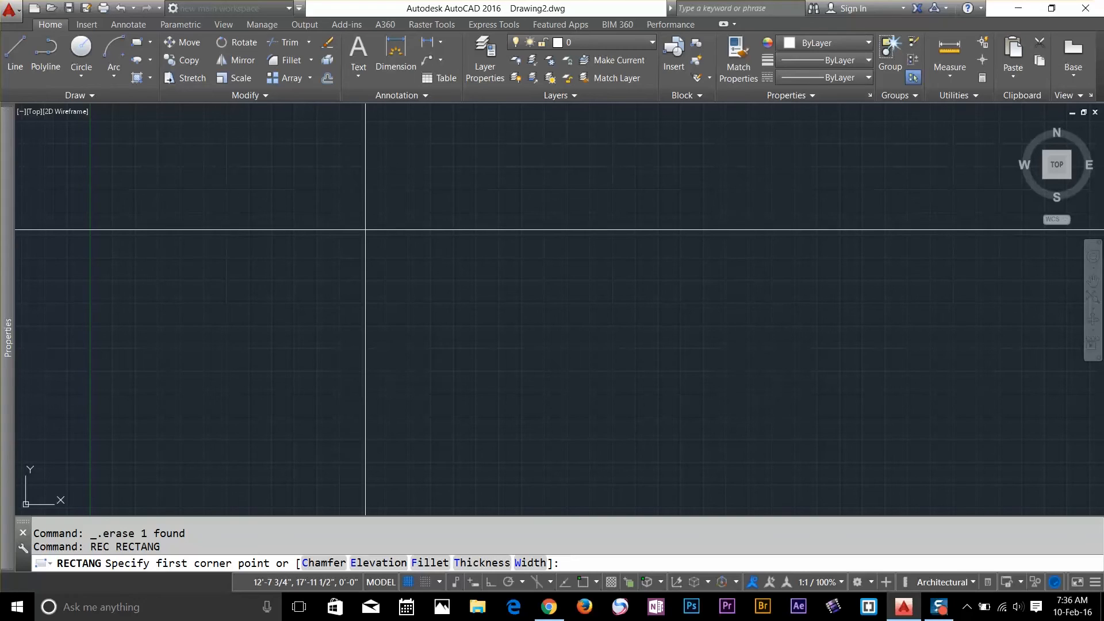
{"action": "key", "text": "Return"}
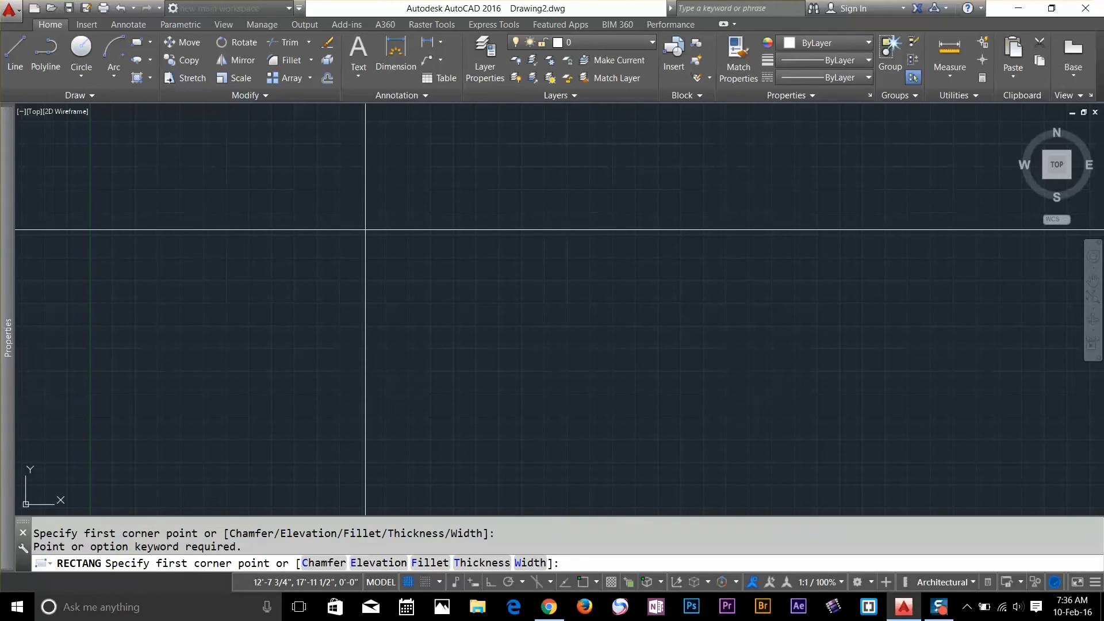
{"action": "right_click", "coordinate": [366, 237], "text": "shift"}
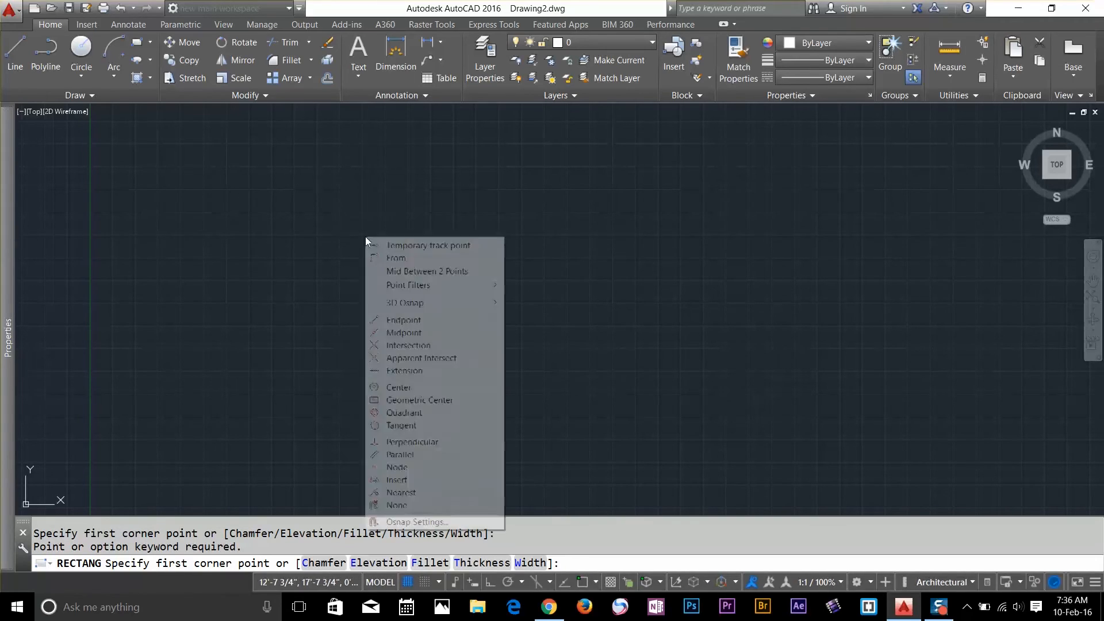
{"action": "left_click", "coordinate": [396, 196]}
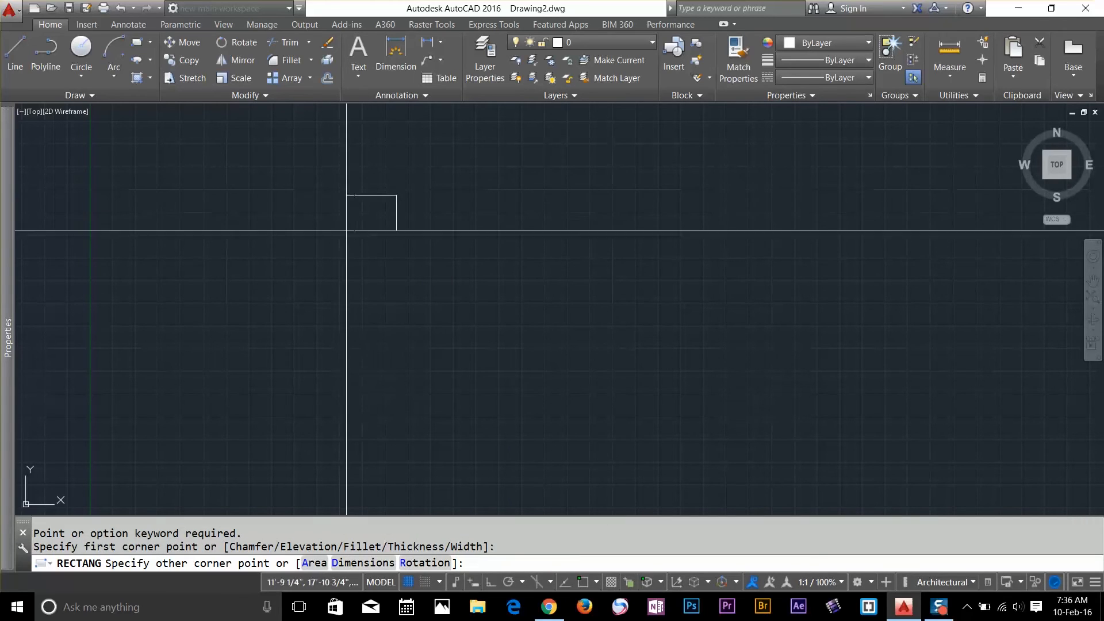
{"action": "key", "text": "Escape"}
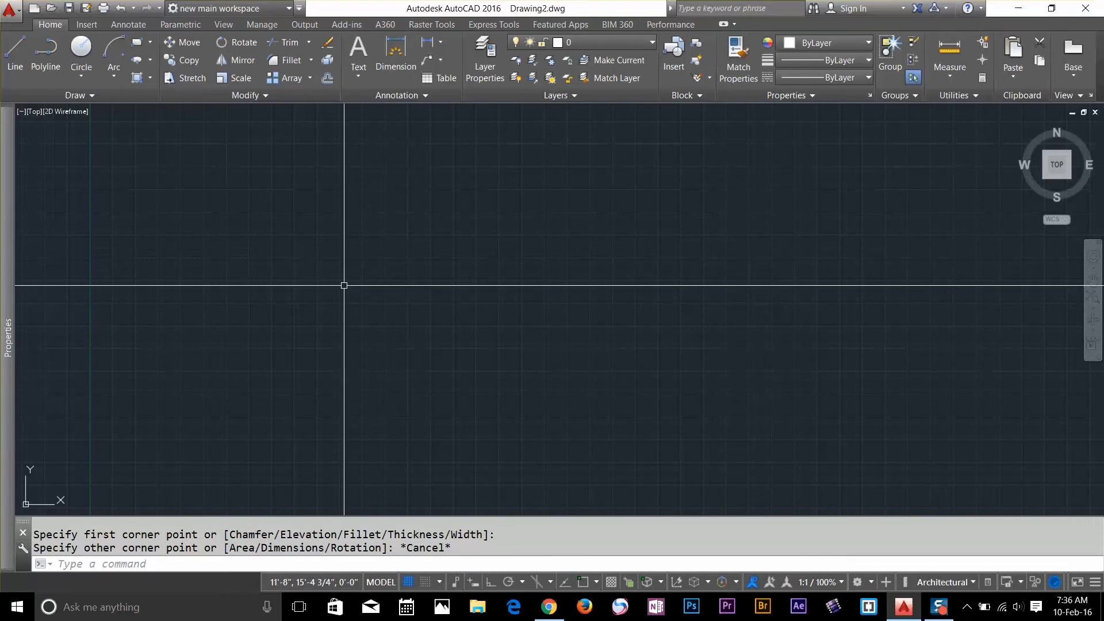
Draw a small rectangle with the fillet radius set to 2', and delete it.
{"action": "type", "text": "rec"}
{"action": "key", "text": "Return"}
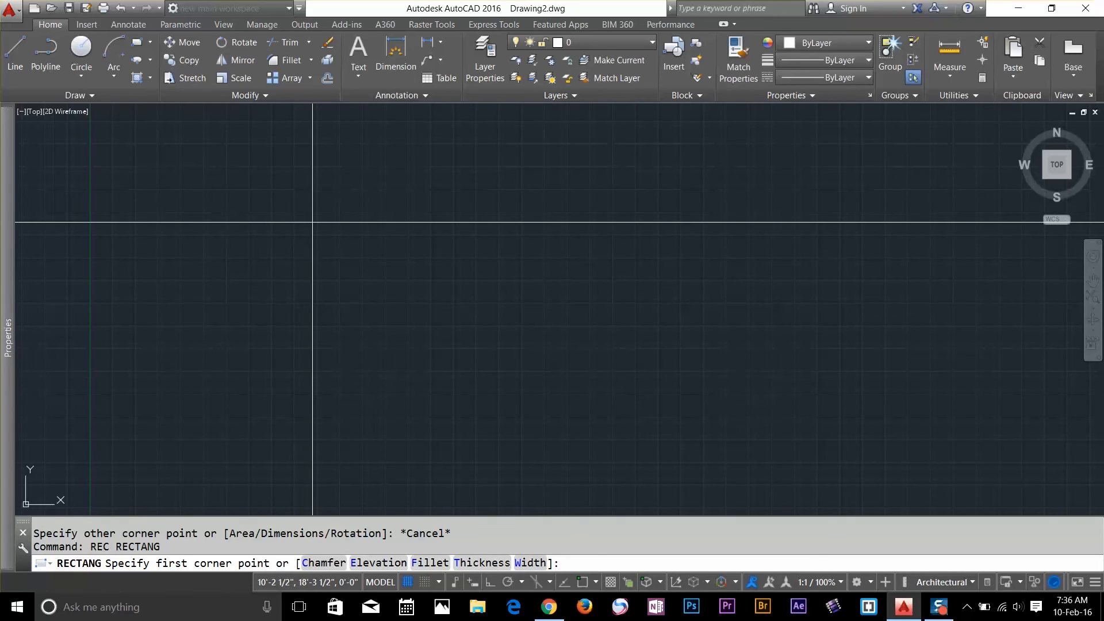
{"action": "key", "text": "Return"}
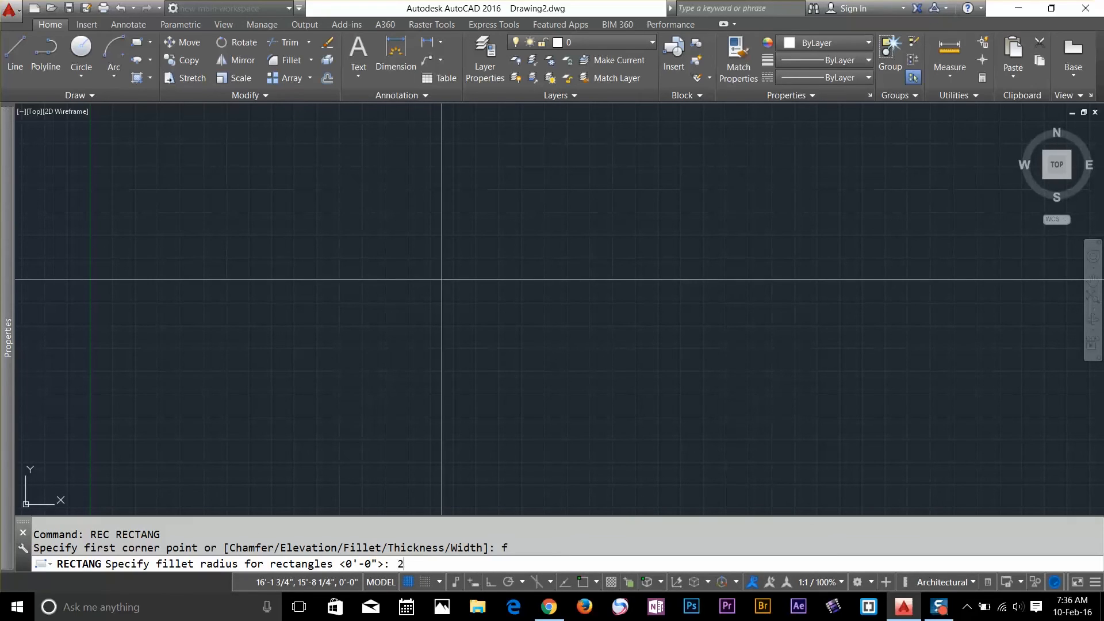
{"action": "key", "text": "Return"}
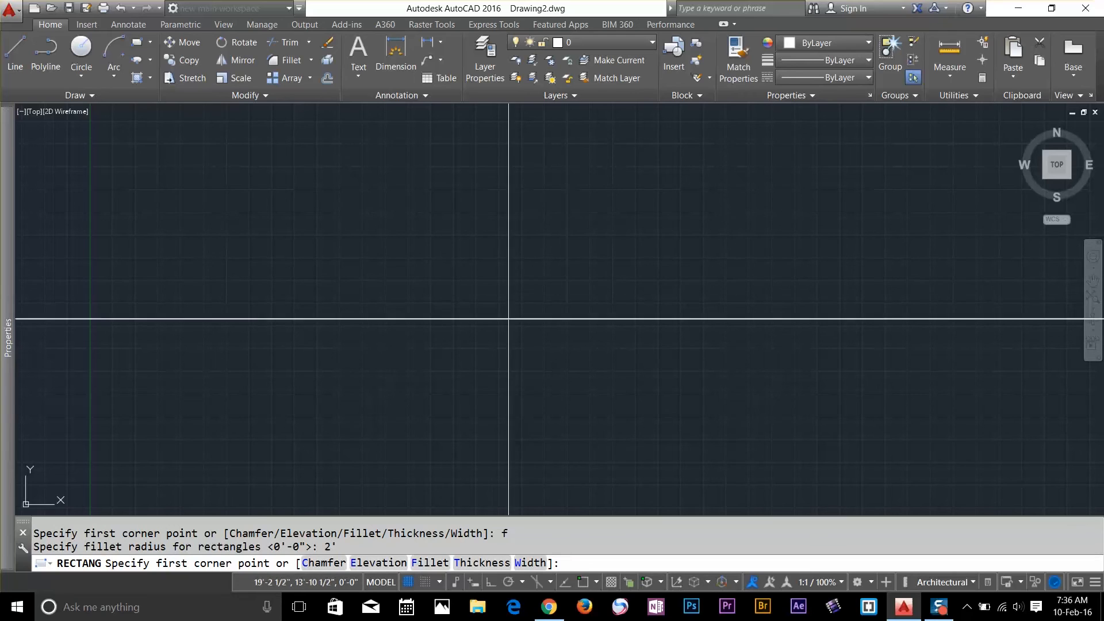
{"action": "left_click", "coordinate": [283, 227]}
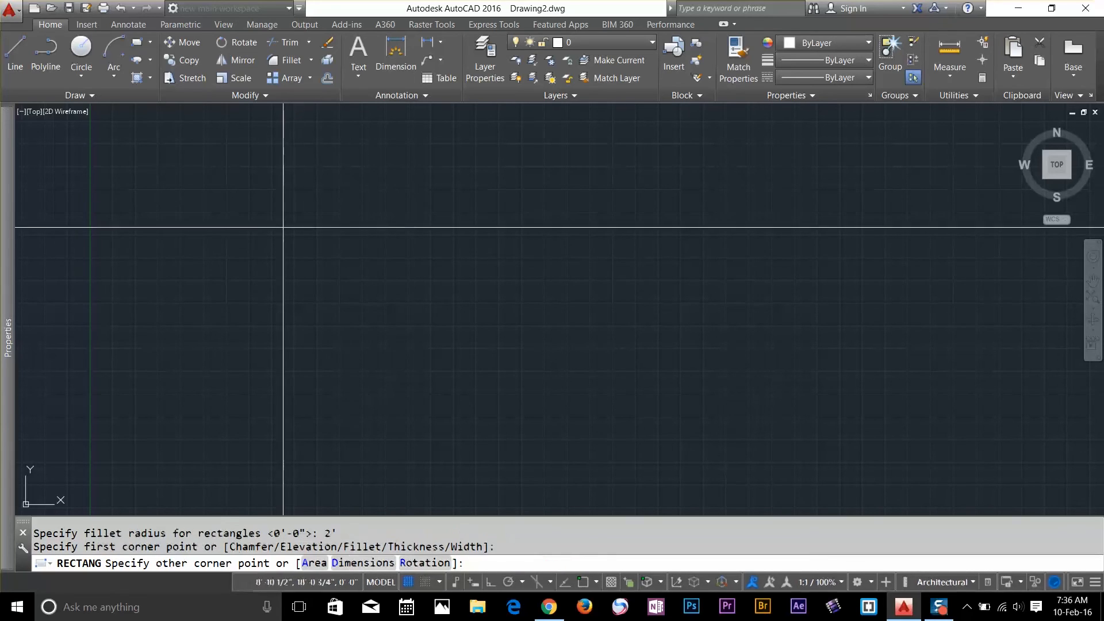
{"action": "scroll", "coordinate": [314, 252], "scroll_direction": "up", "scroll_amount": 4}
{"action": "middle_click_drag", "start_coordinate": [313, 252], "coordinate": [236, 207]}
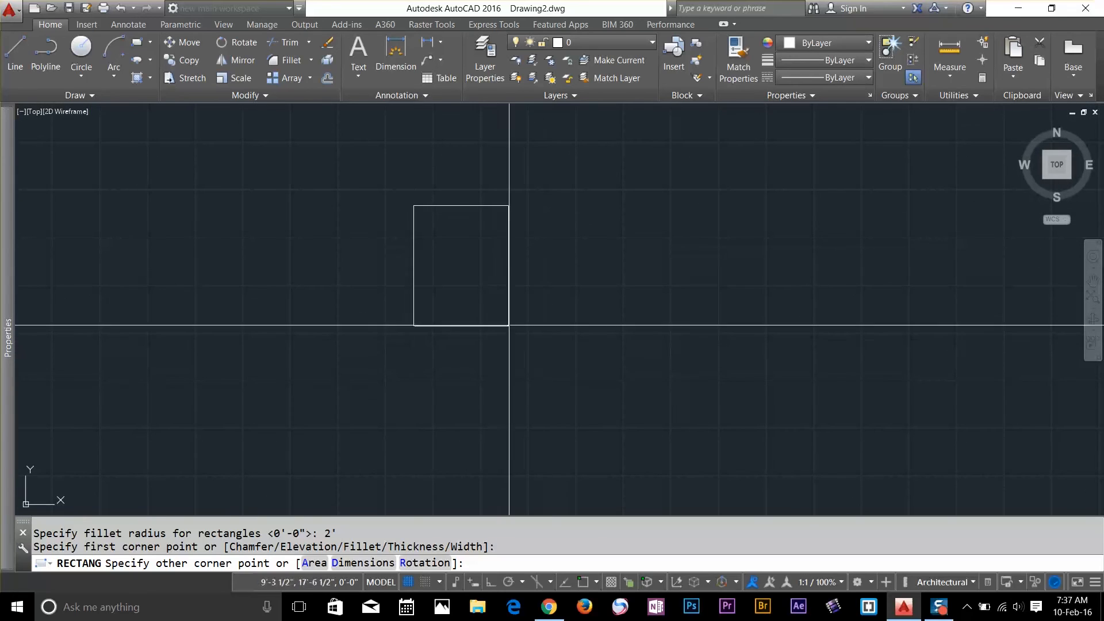
{"action": "left_click", "coordinate": [540, 315]}
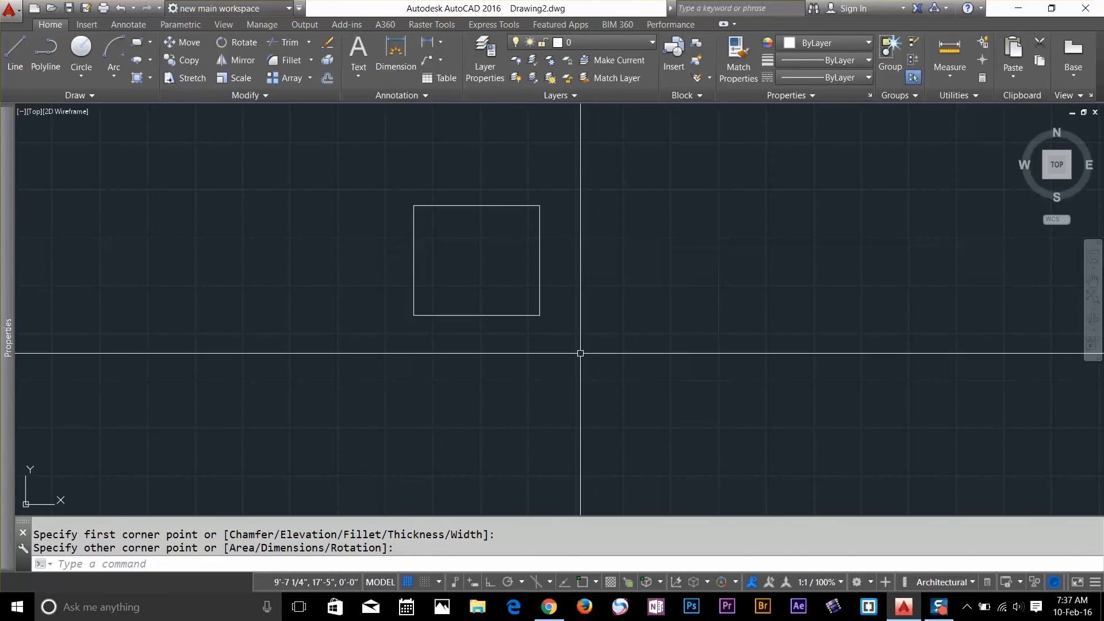
{"action": "left_click", "coordinate": [524, 315]}
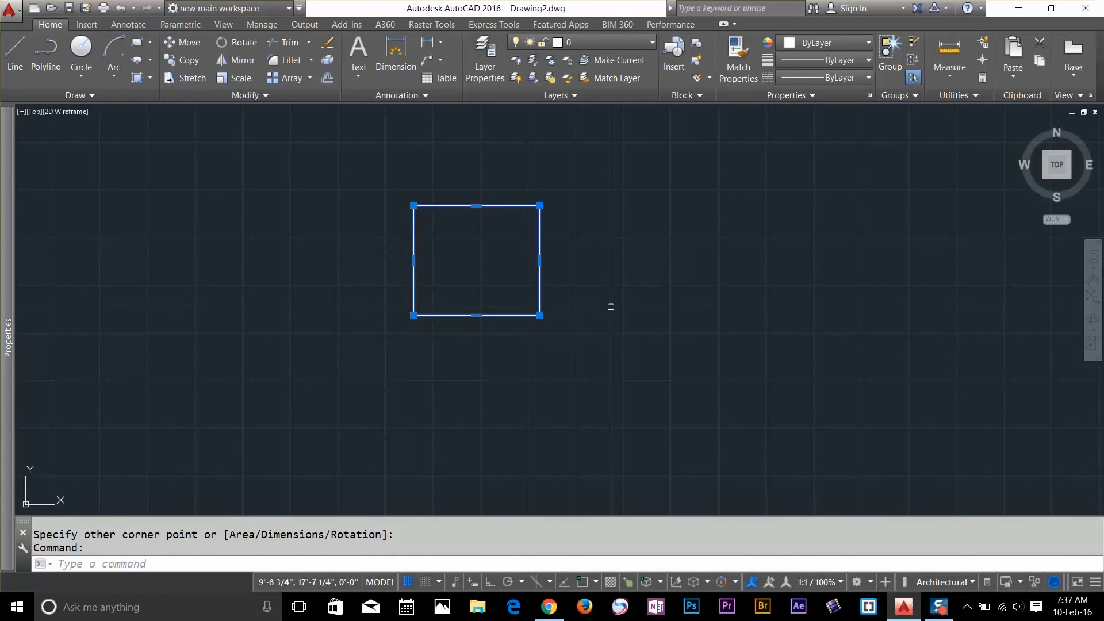
{"action": "key", "text": "Delete"}
Draw a new small rectangle with the fillet radius set to 10'.
{"action": "type", "text": "rec"}
{"action": "key", "text": "Return"}
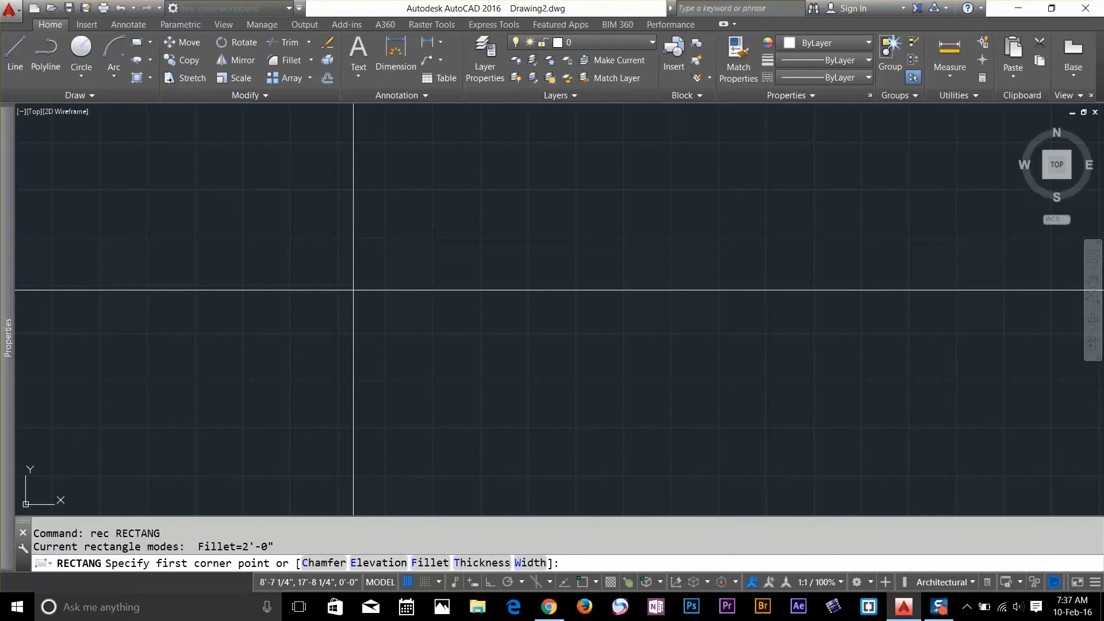
{"action": "type", "text": "f"}
{"action": "key", "text": "Return"}
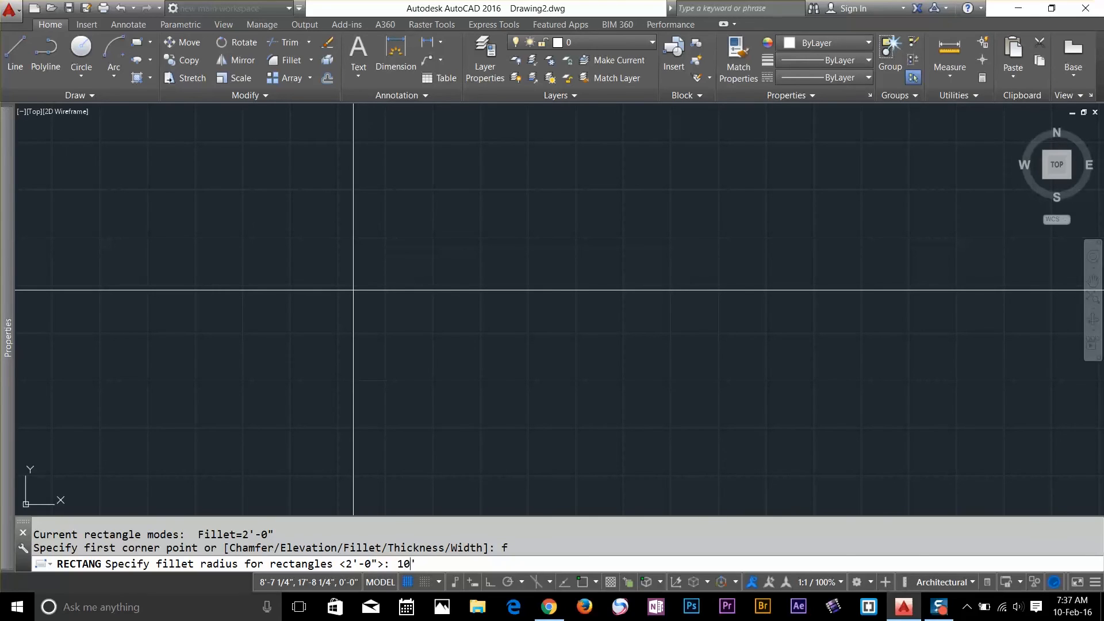
{"action": "type", "text": "10'"}
{"action": "key", "text": "Return"}
{"action": "left_click", "coordinate": [353, 290]}
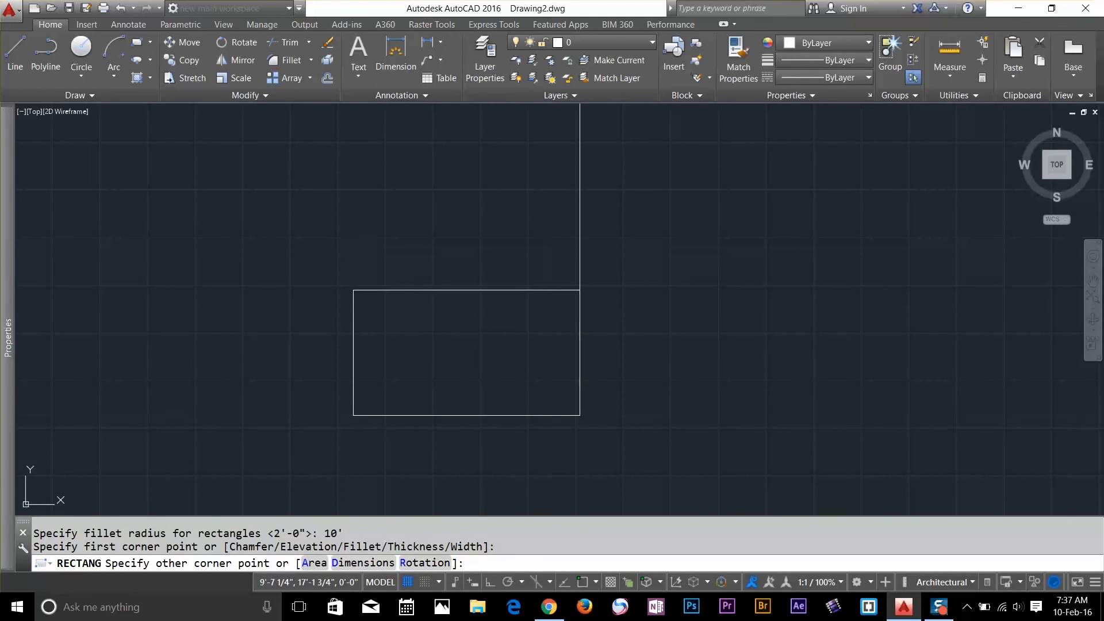
{"action": "left_click", "coordinate": [579, 414]}
Delete the small rectangle drawn with the 10' fillet radius.
{"action": "scroll", "coordinate": [657, 366], "scroll_direction": "down", "scroll_amount": 3}
{"action": "scroll", "coordinate": [657, 366], "scroll_direction": "down", "scroll_amount": 2}
{"action": "scroll", "coordinate": [579, 321], "scroll_direction": "up", "scroll_amount": 1}
{"action": "middle_click_drag", "start_coordinate": [533, 339], "coordinate": [510, 242]}
{"action": "scroll", "coordinate": [517, 253], "scroll_direction": "down", "scroll_amount": 2}
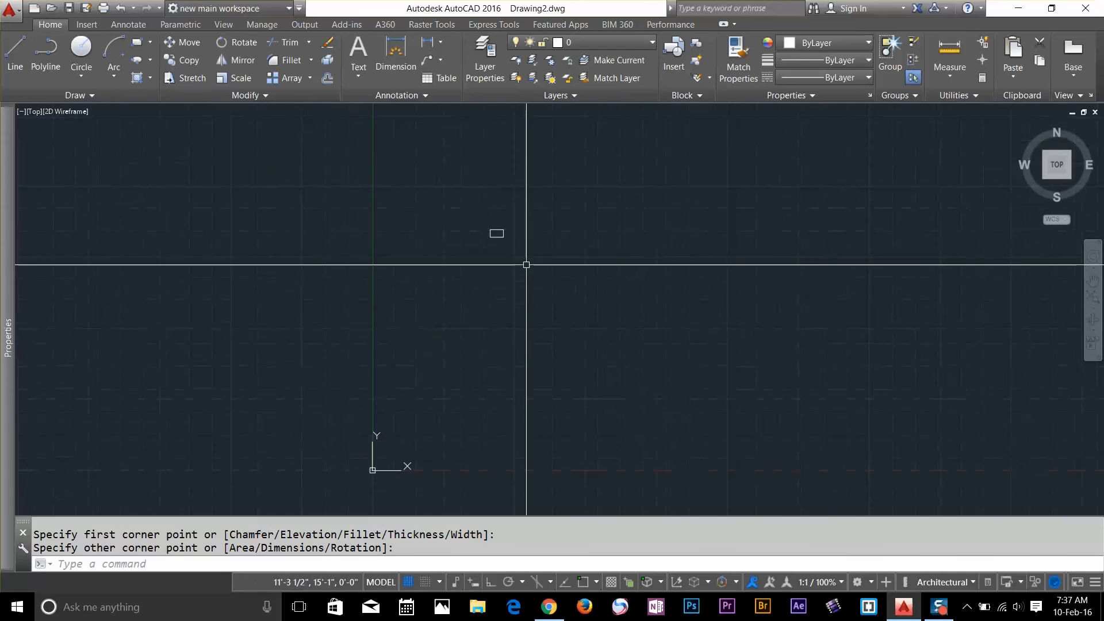
{"action": "left_click", "coordinate": [531, 197]}
{"action": "left_click", "coordinate": [477, 253]}
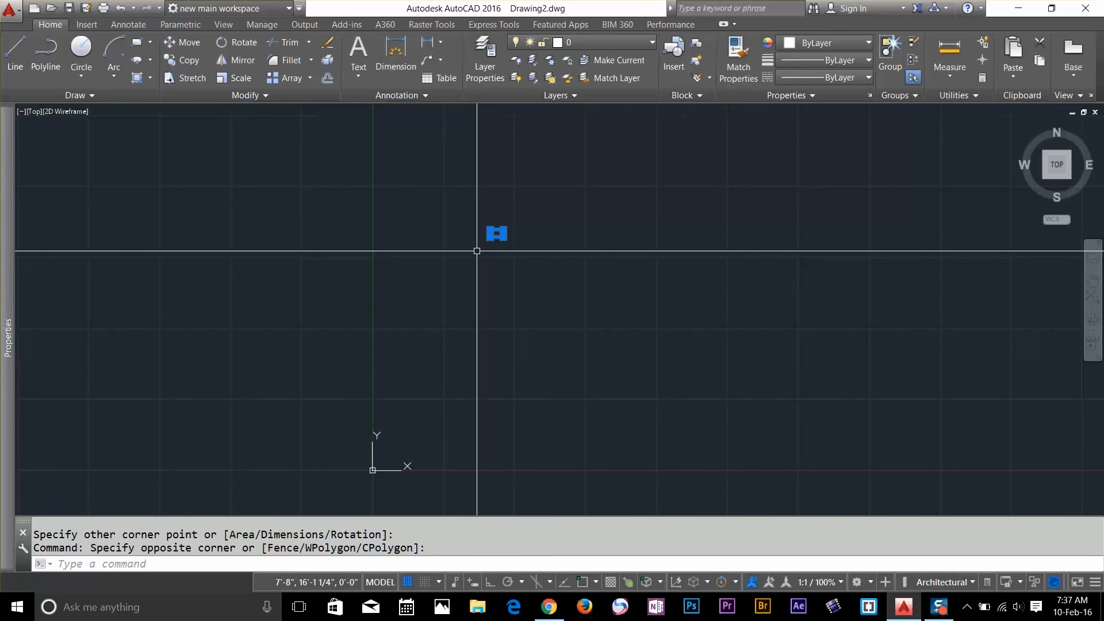
{"action": "key", "text": "Delete"}
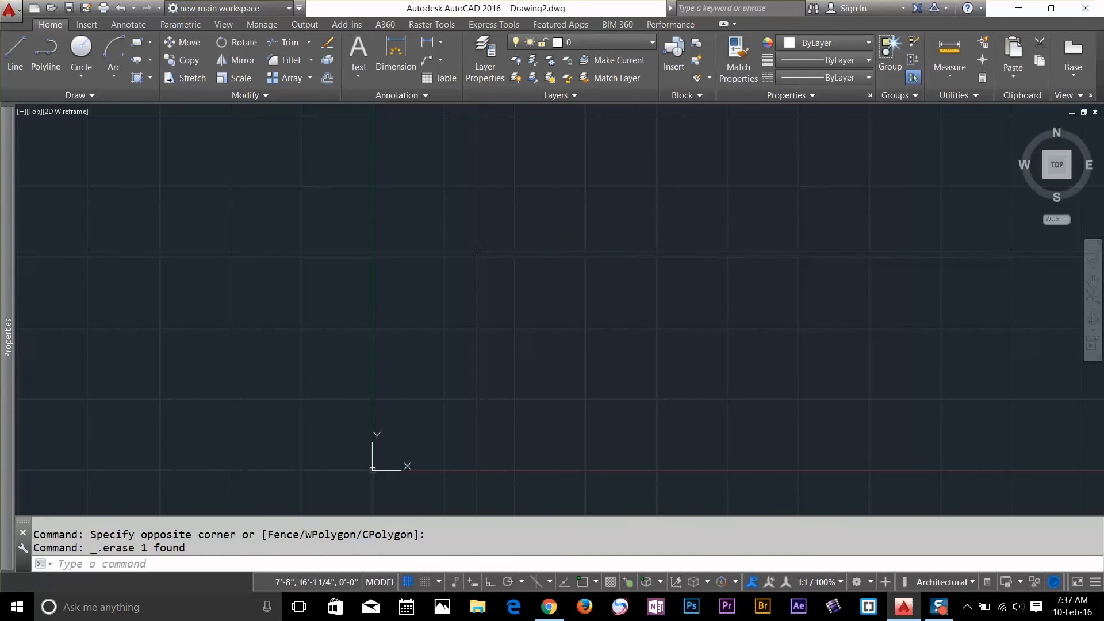
Draw a much larger rectangle beside the origin, keeping the 10' fillet radius.
{"action": "type", "text": "rec"}
{"action": "key", "text": "Return"}
{"action": "left_click", "coordinate": [452, 320]}
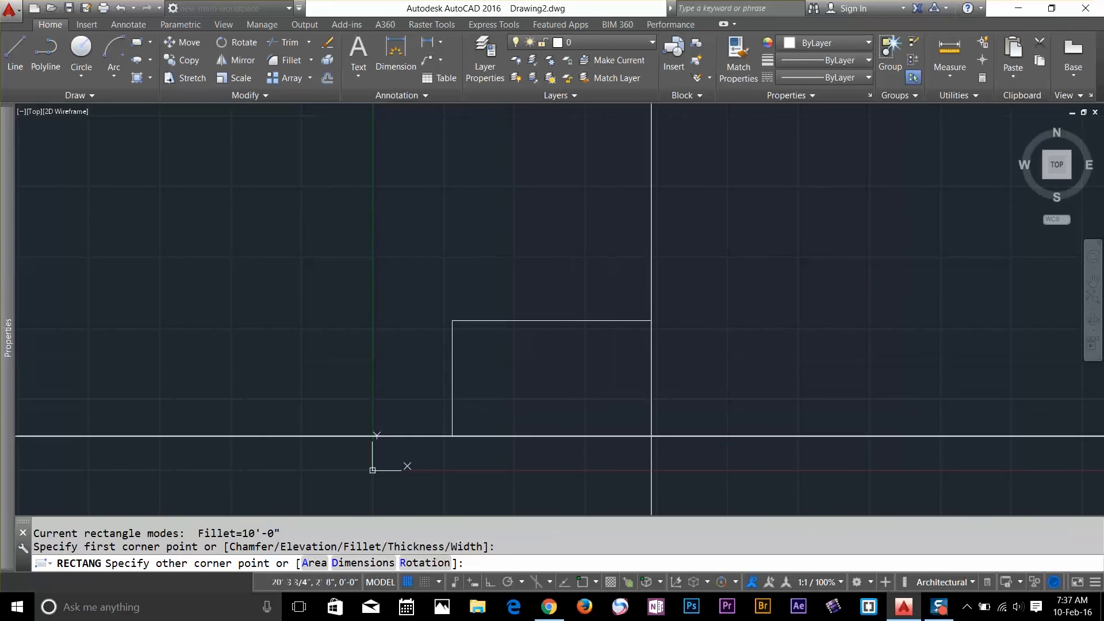
{"action": "left_click", "coordinate": [662, 464]}
Check the large rectangle's geometry properties, and delete it.
{"action": "left_click", "coordinate": [666, 394]}
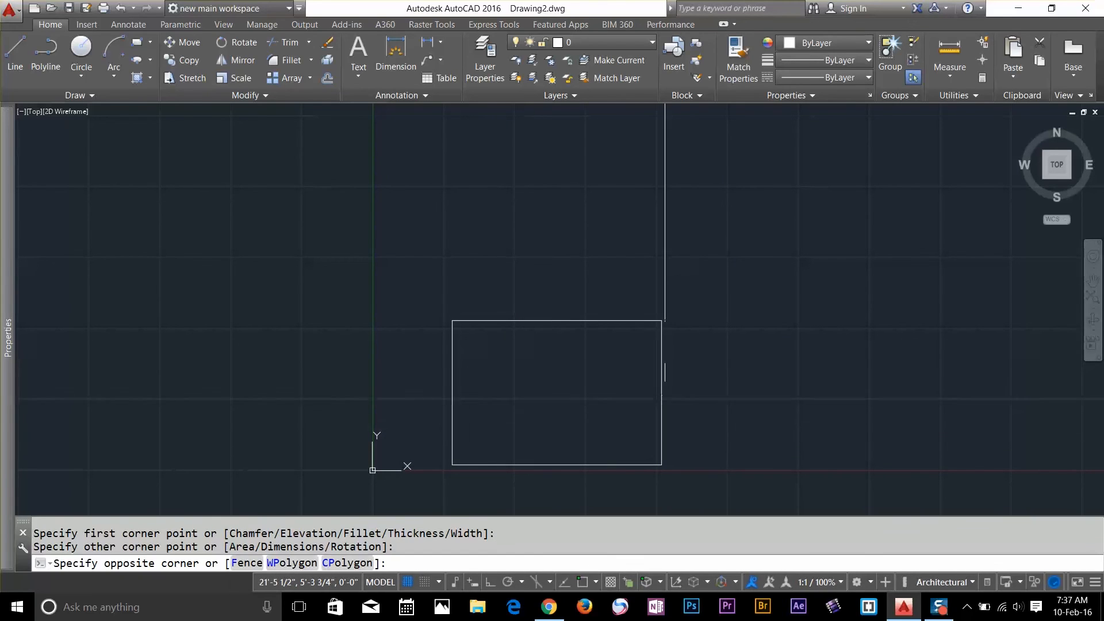
{"action": "left_click", "coordinate": [46, 245]}
{"action": "mouse_move", "coordinate": [5, 152]}
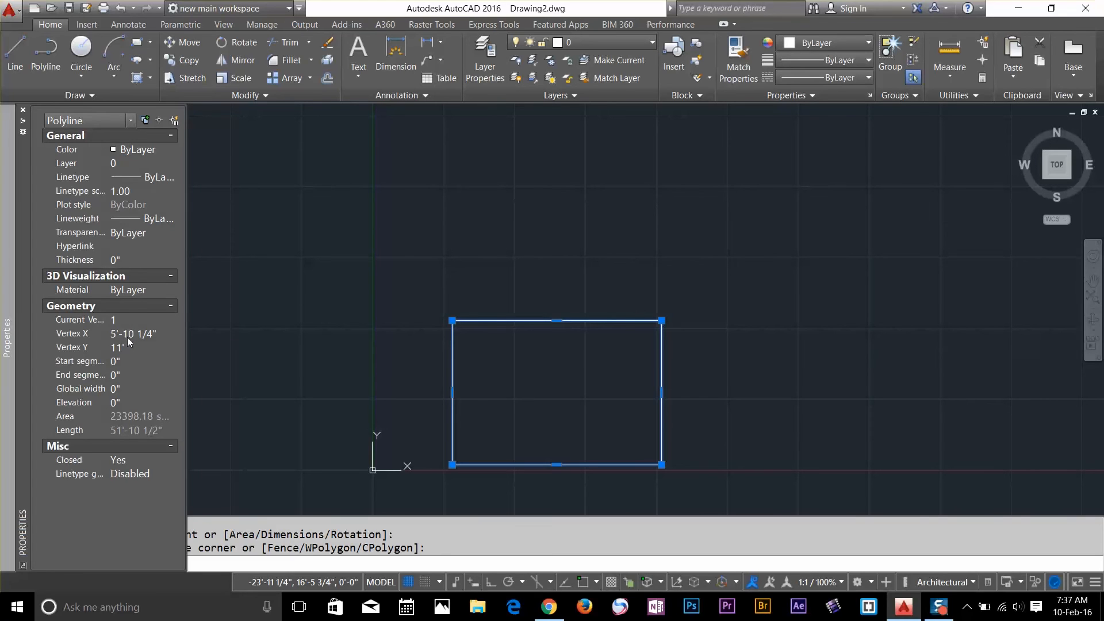
{"action": "key", "text": "Escape"}
{"action": "scroll", "coordinate": [661, 380], "scroll_direction": "up", "scroll_amount": 2}
{"action": "middle_click_drag", "start_coordinate": [660, 379], "coordinate": [648, 307]}
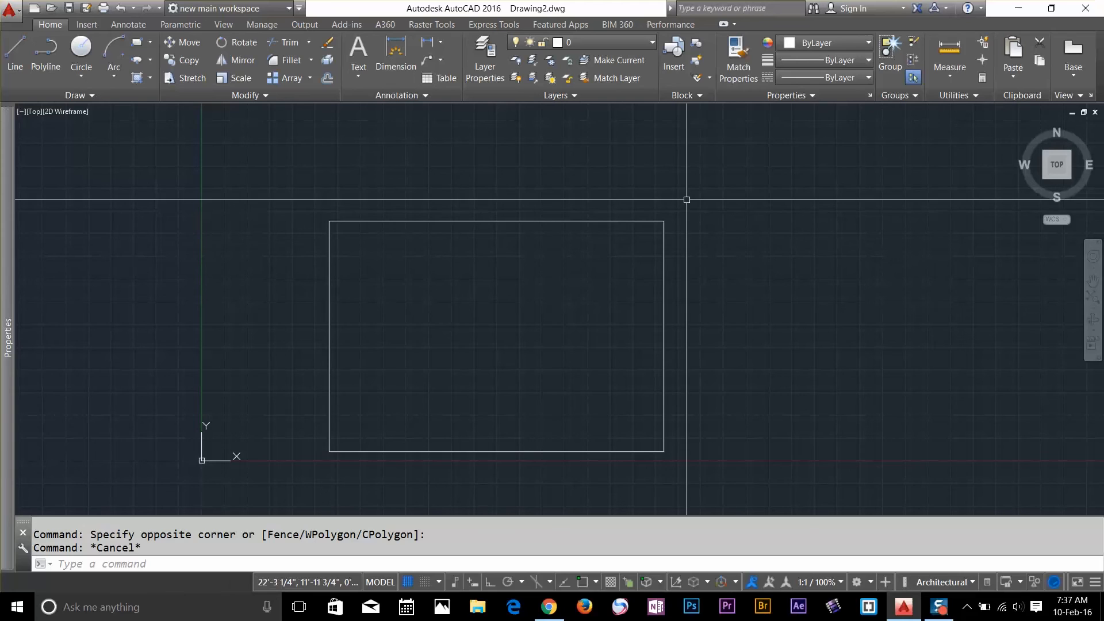
{"action": "left_click", "coordinate": [688, 197]}
{"action": "left_click", "coordinate": [578, 291]}
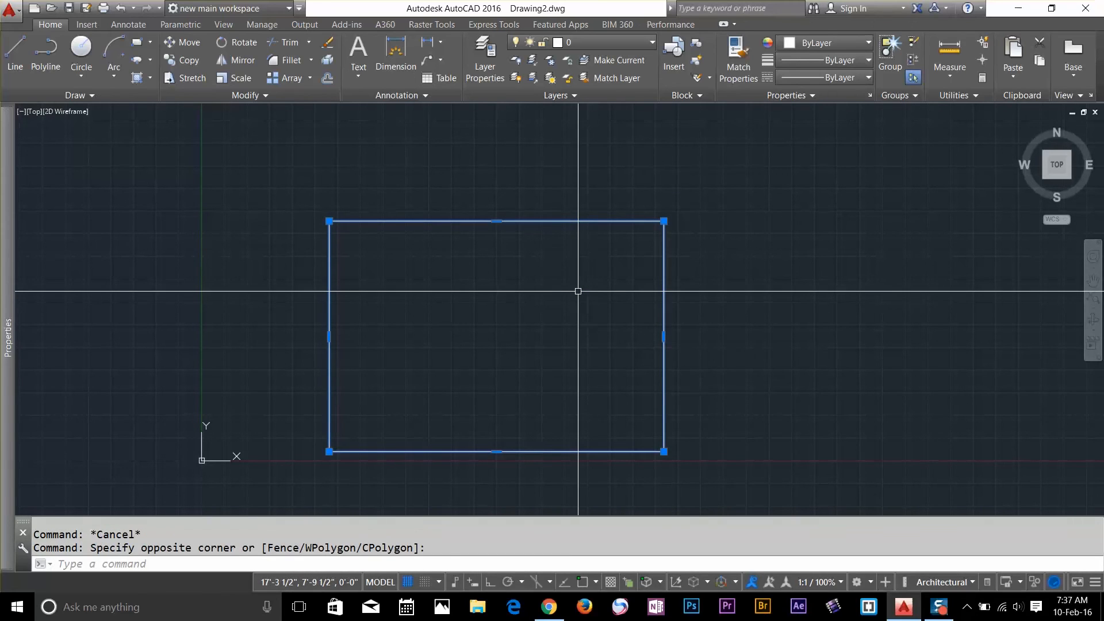
{"action": "key", "text": "Delete"}
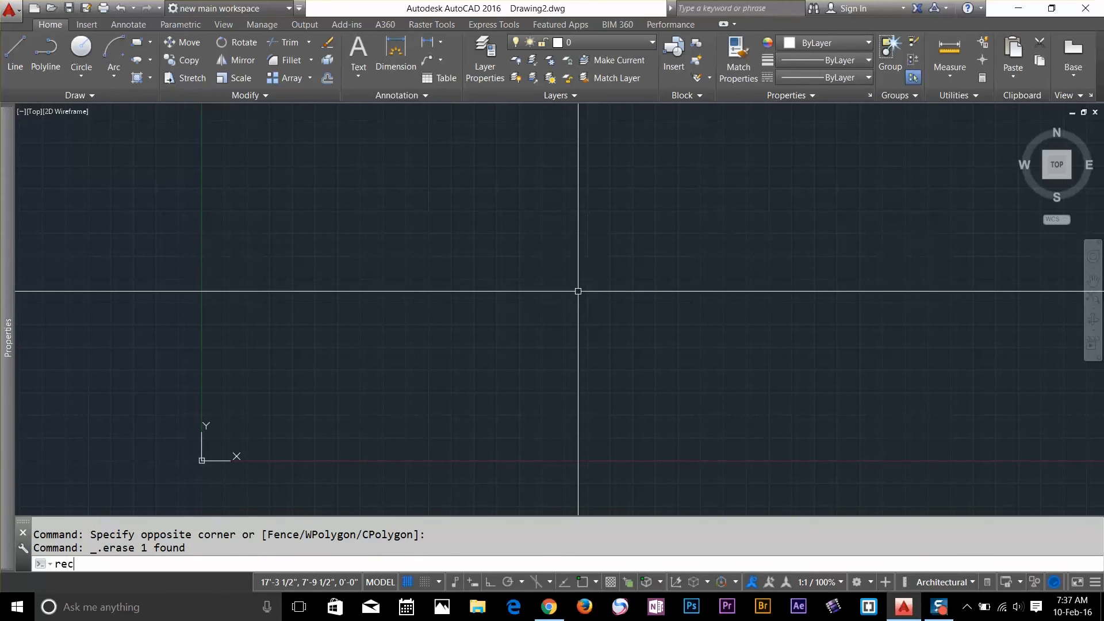
Draw a large rectangle with rounded corners, setting the fillet radius to 2'.
{"action": "type", "text": "rec"}
{"action": "key", "text": "Return"}
{"action": "type", "text": "f"}
{"action": "key", "text": "Return"}
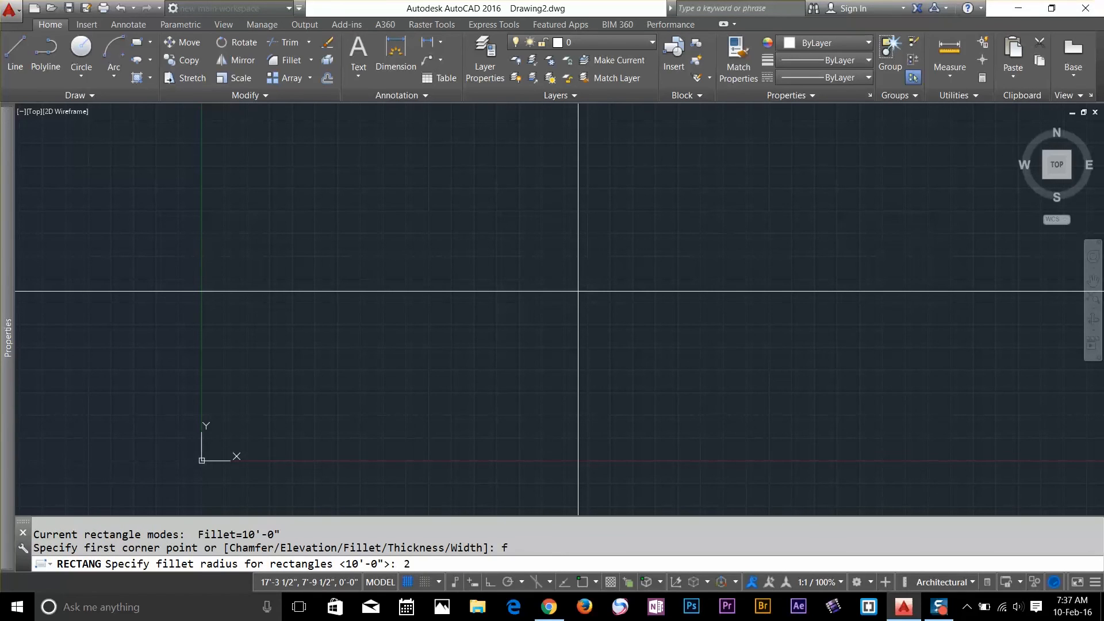
{"action": "type", "text": "2'"}
{"action": "key", "text": "Return"}
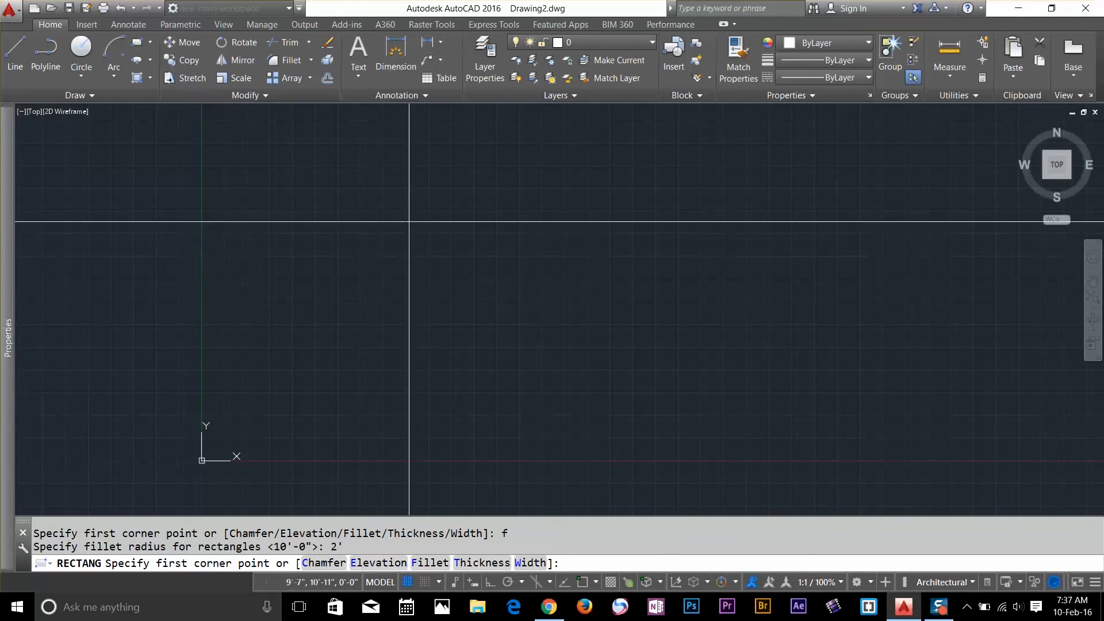
{"action": "left_click", "coordinate": [406, 219]}
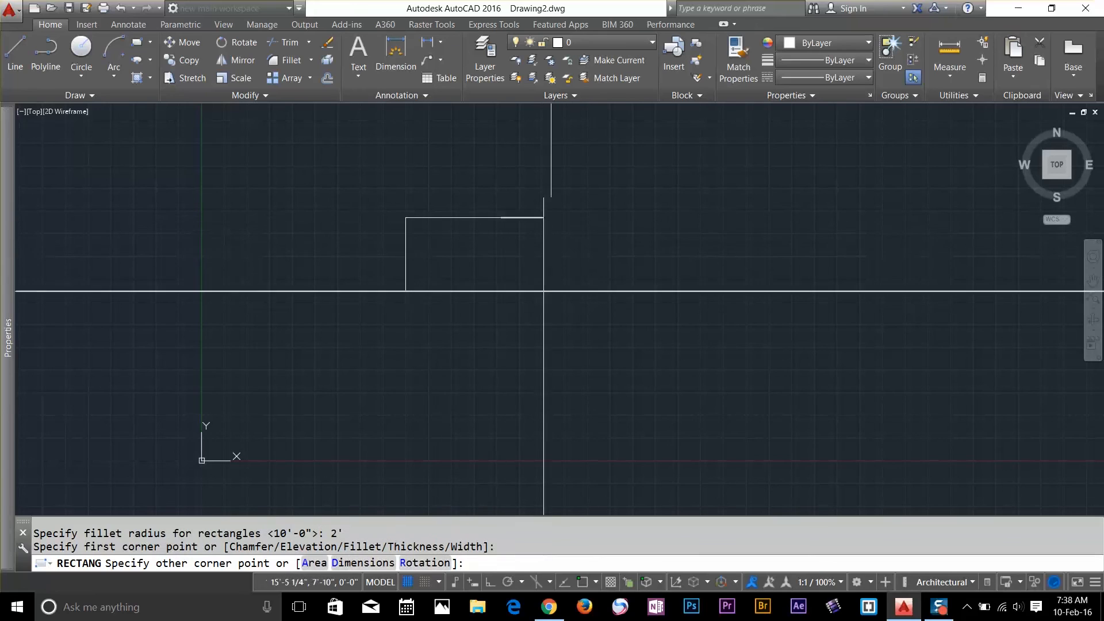
{"action": "left_click", "coordinate": [714, 419]}
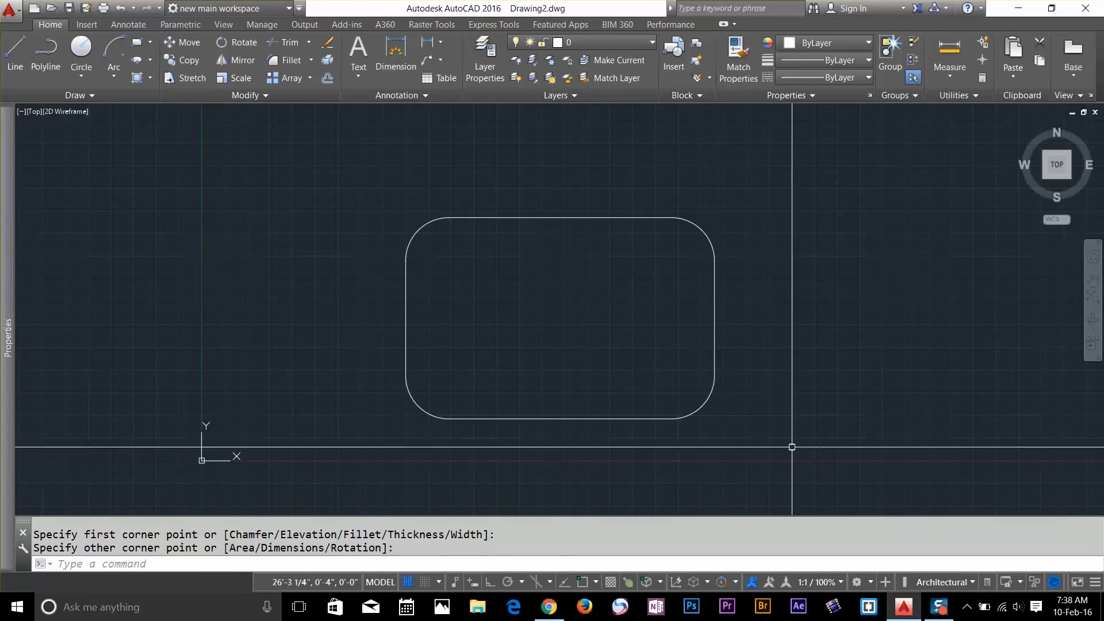
Convert the rounded rectangle's lower-left corner arc to a line, and convert that line back to a shallow arc.
{"action": "left_click", "coordinate": [414, 408]}
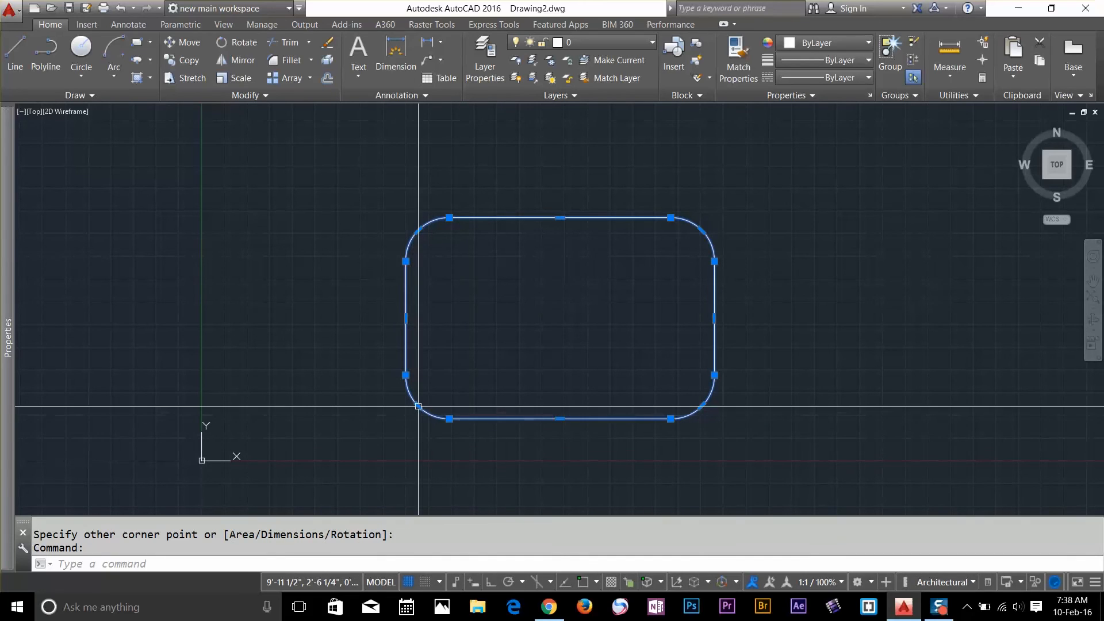
{"action": "mouse_move", "coordinate": [418, 405]}
{"action": "left_click", "coordinate": [466, 455]}
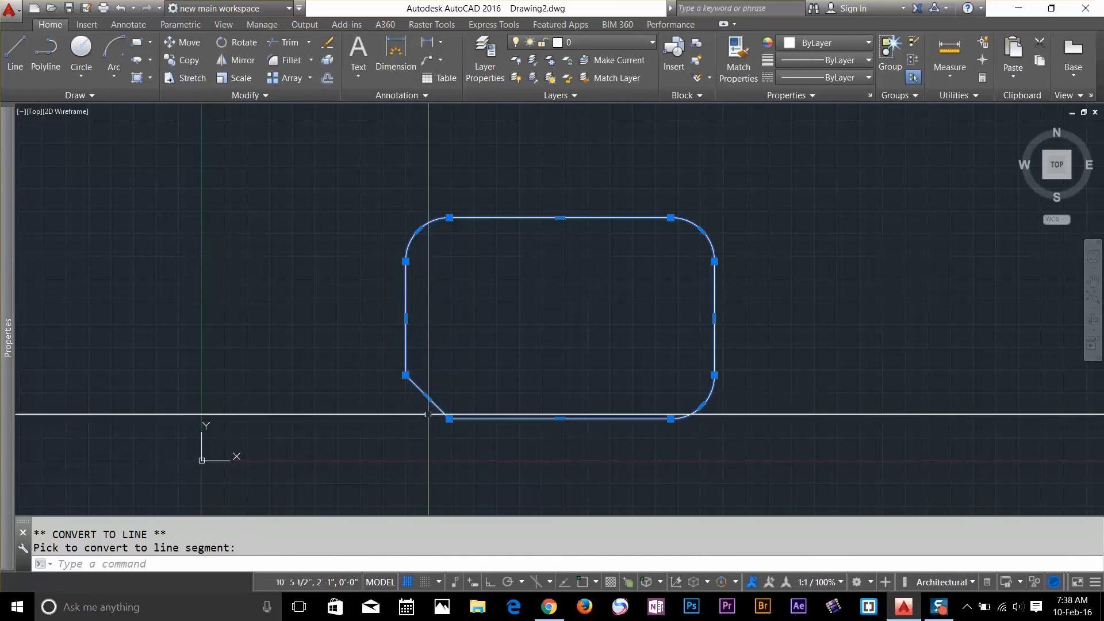
{"action": "left_click", "coordinate": [484, 443]}
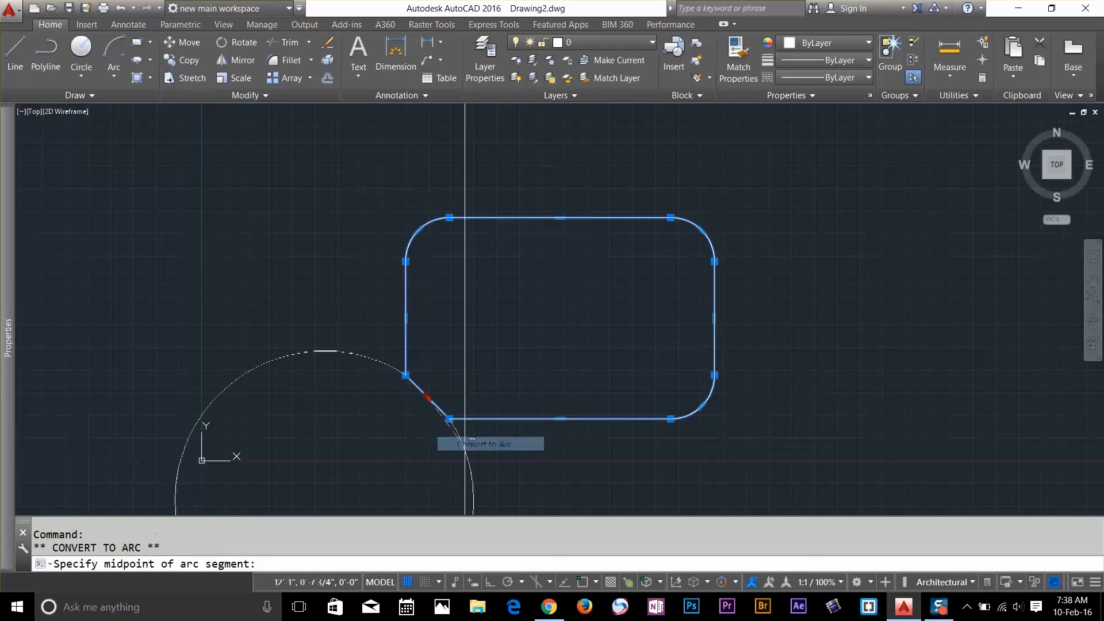
{"action": "left_click", "coordinate": [428, 414]}
Stretch the lower end of the left edge outward to the left, and the left end of the top edge down inside the shape.
{"action": "left_click", "coordinate": [405, 374]}
{"action": "left_click", "coordinate": [296, 344]}
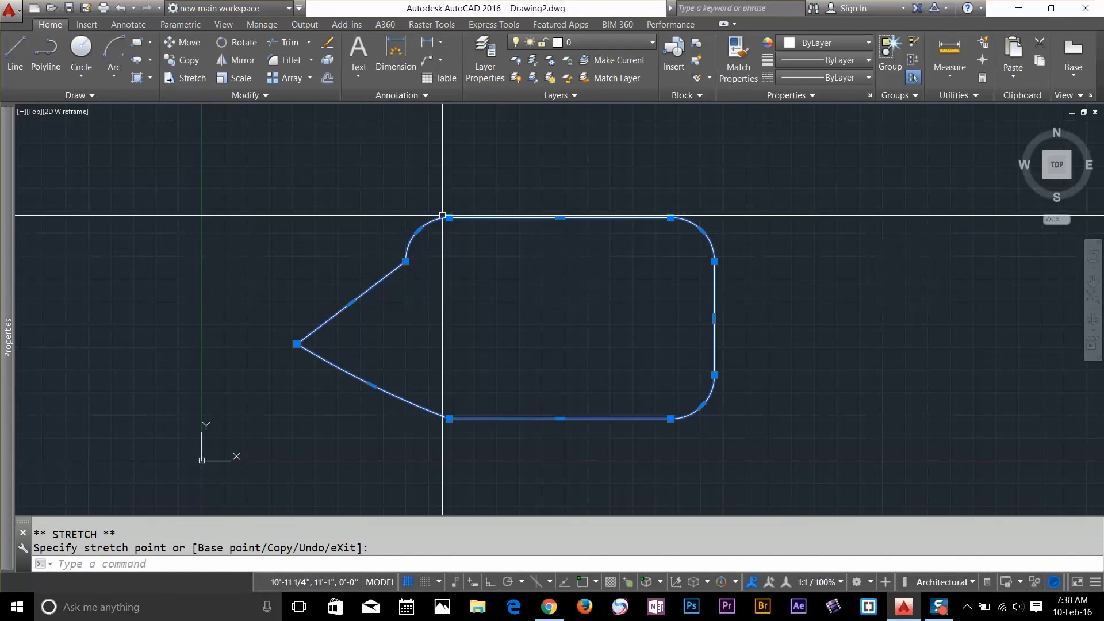
{"action": "left_click", "coordinate": [448, 218]}
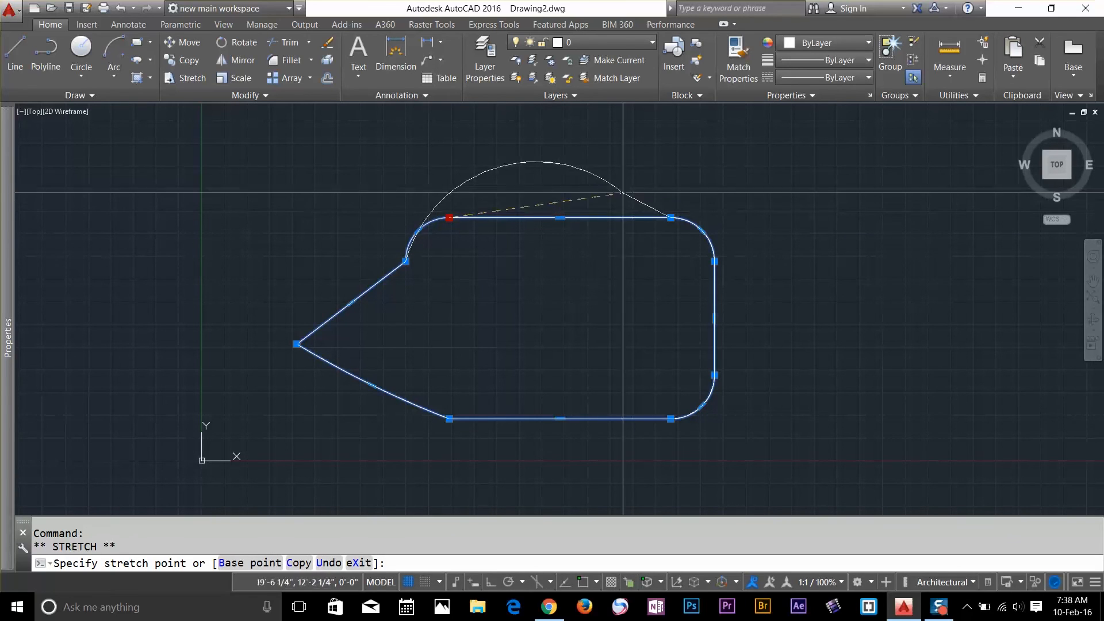
{"action": "left_click", "coordinate": [503, 320]}
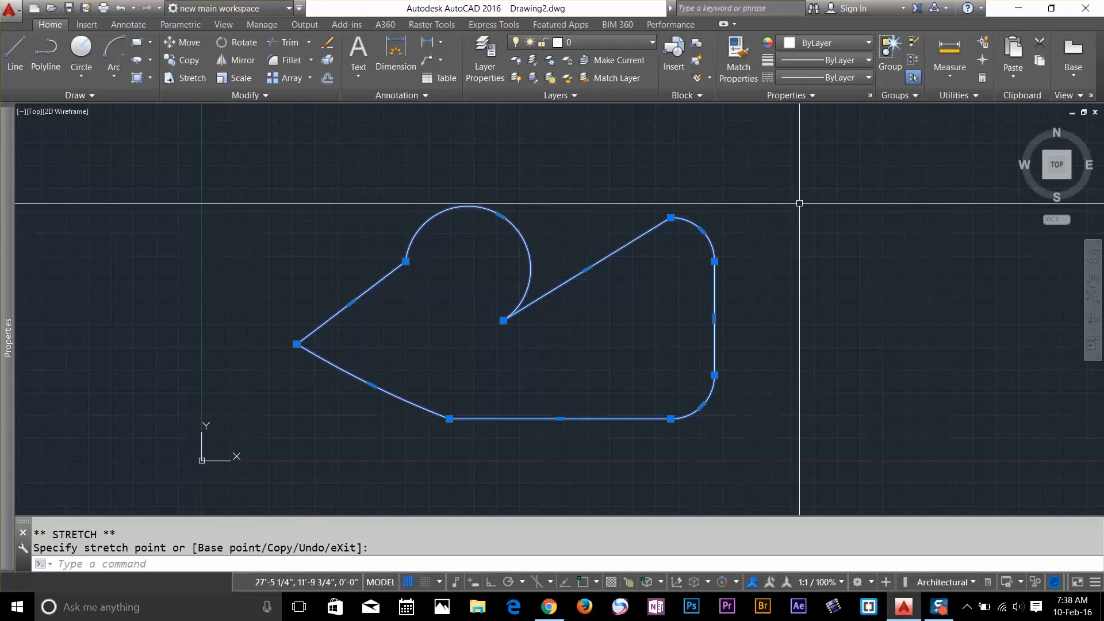
Delete the reshaped rounded rectangle.
{"action": "left_click", "coordinate": [813, 184]}
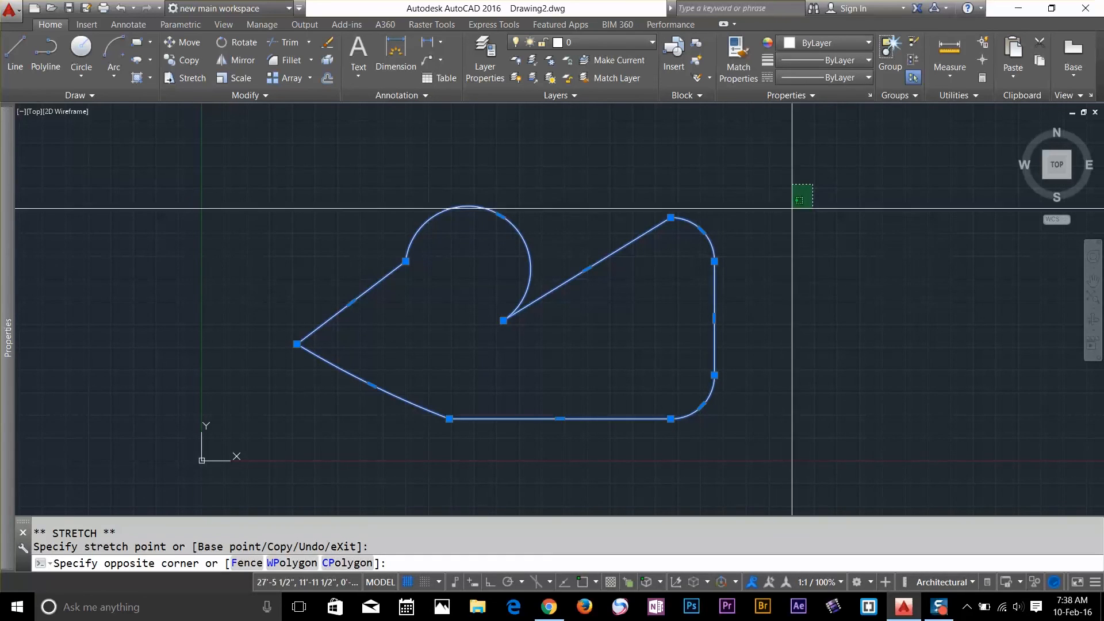
{"action": "left_click", "coordinate": [323, 473]}
{"action": "key", "text": "Delete"}
Start a new rectangle and set its fillet radius to 0.
{"action": "type", "text": "rec"}
{"action": "key", "text": "Return"}
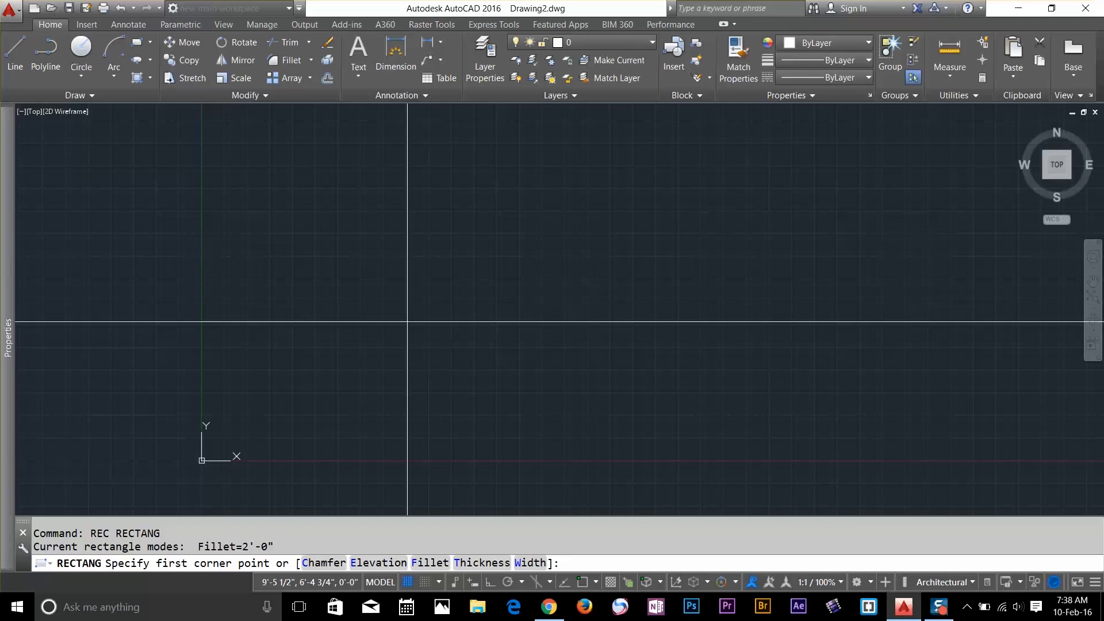
{"action": "key", "text": "Return"}
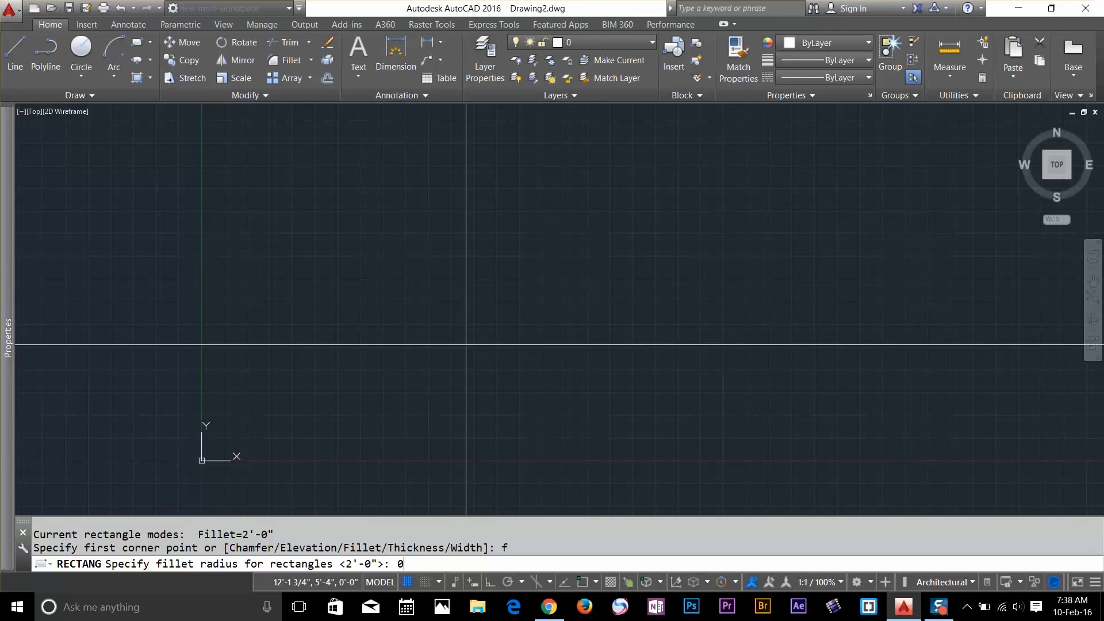
{"action": "type", "text": "0"}
{"action": "key", "text": "Return"}
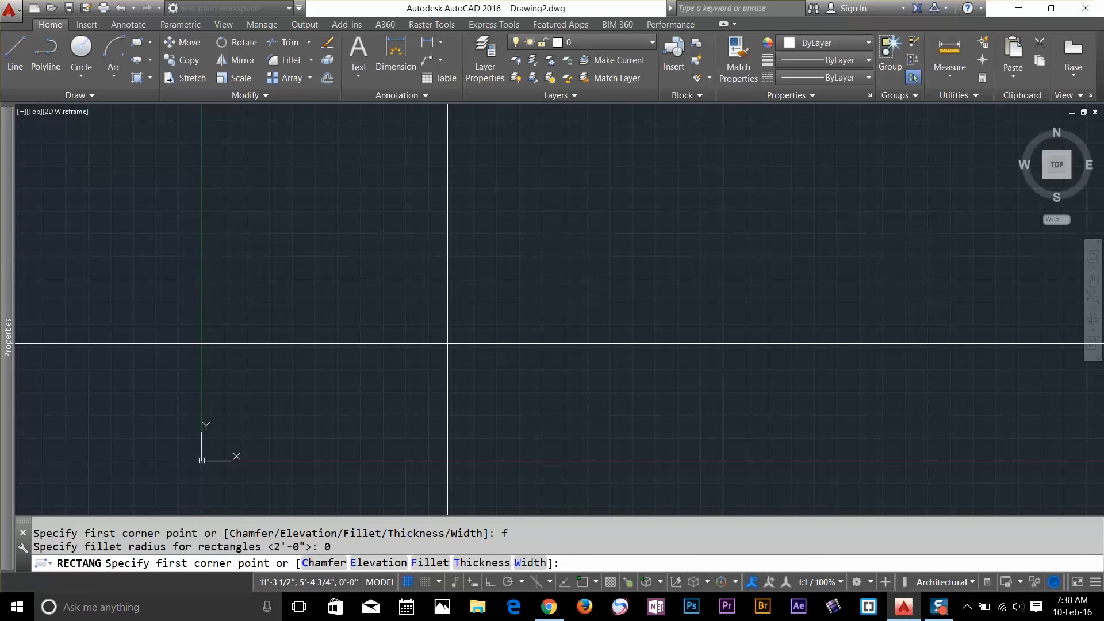
Set the rectangle's first chamfer distance to 2' and pick two points for a second distance of about 14'-7 1/4".
{"action": "type", "text": "c"}
{"action": "key", "text": "Return"}
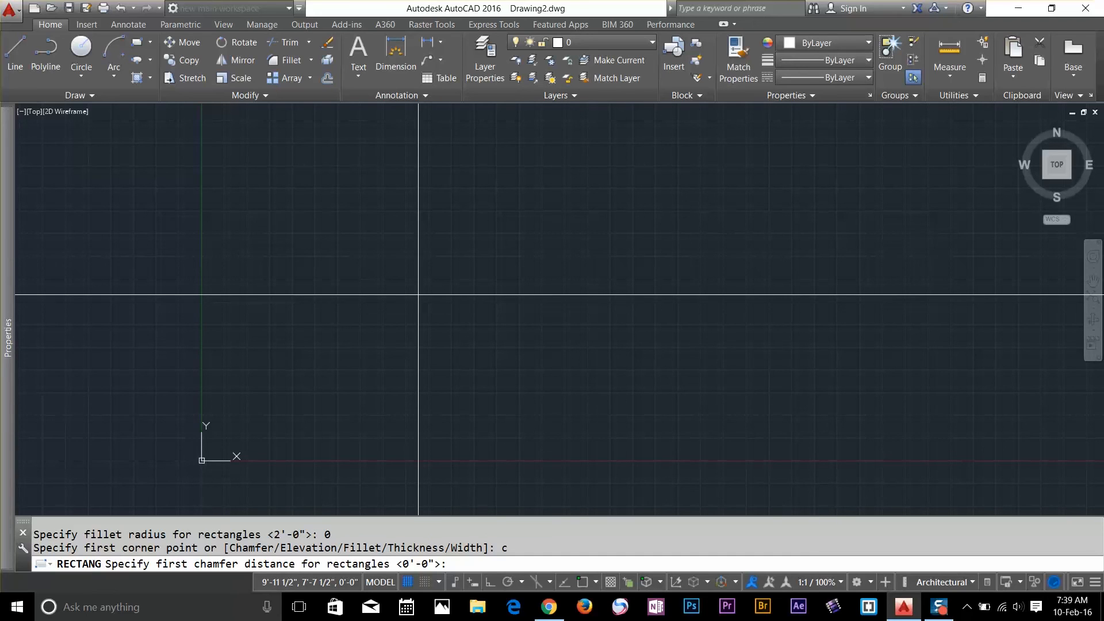
{"action": "key", "text": "Return"}
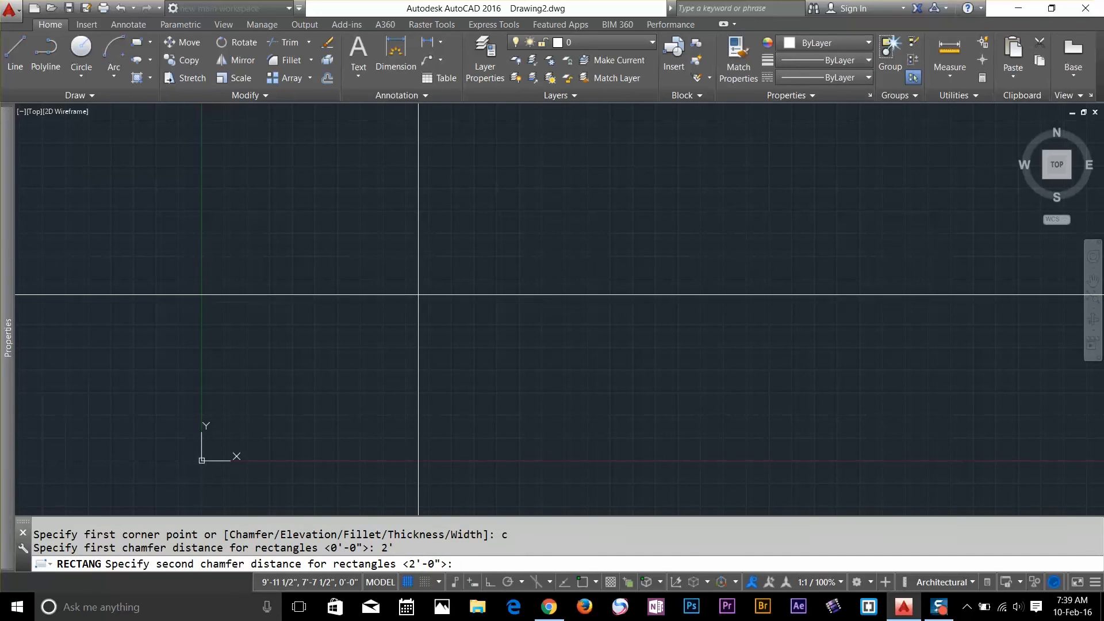
{"action": "left_click", "coordinate": [327, 275]}
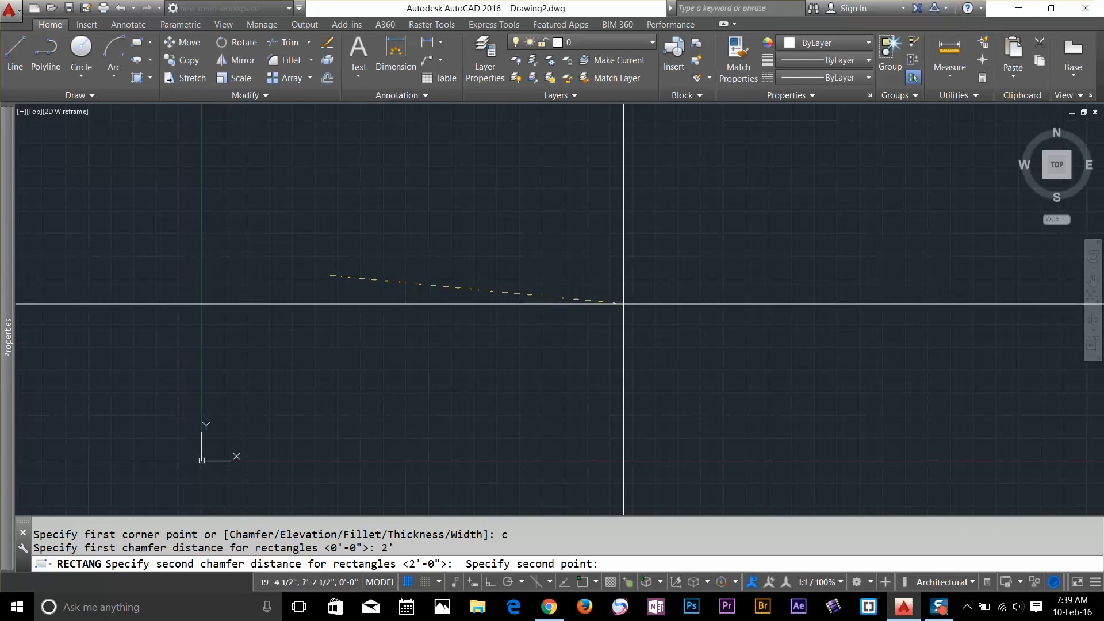
{"action": "left_click", "coordinate": [645, 272]}
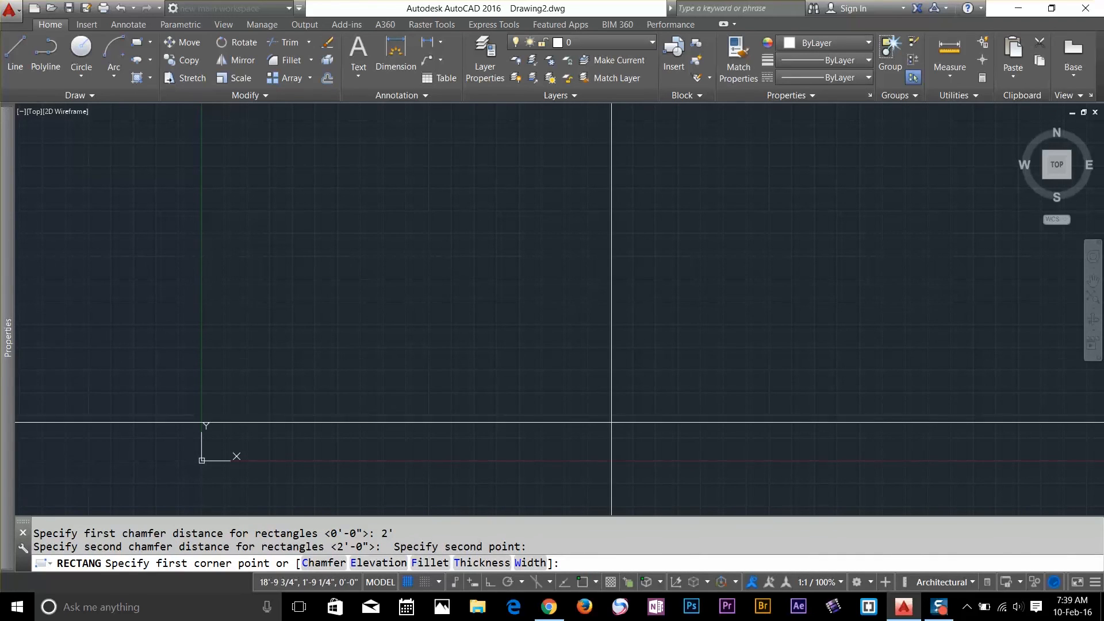
Draw a large chamfered rectangle to the right of the origin across the X axis, and inspect its upper-right corner.
{"action": "scroll", "coordinate": [598, 370], "scroll_direction": "down", "scroll_amount": 5}
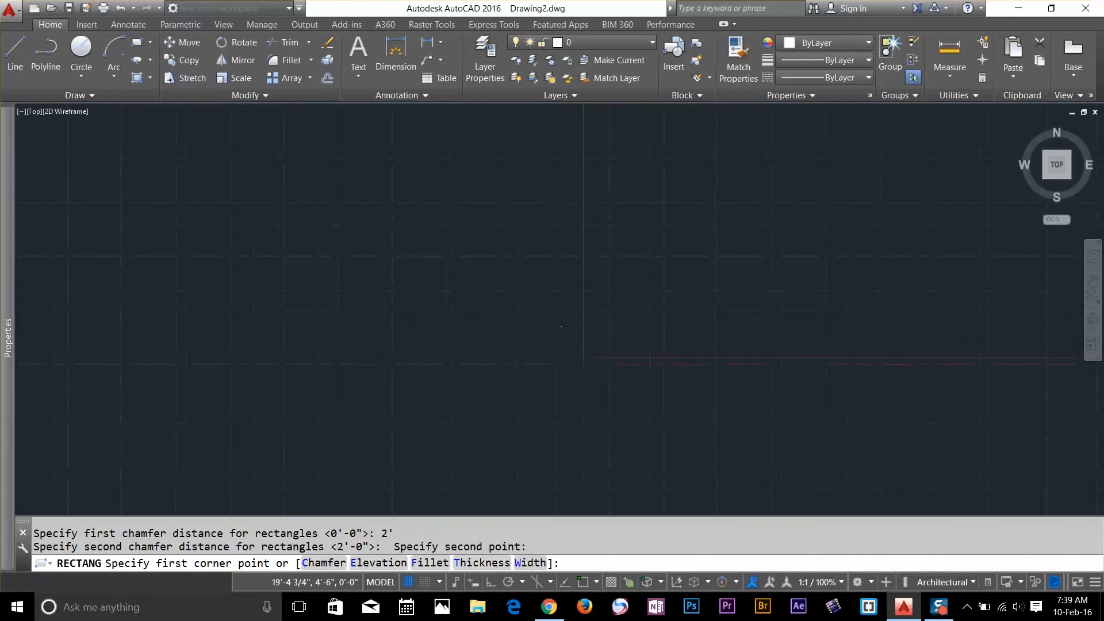
{"action": "middle_click_drag", "start_coordinate": [673, 345], "coordinate": [416, 382]}
{"action": "left_click", "coordinate": [438, 311]}
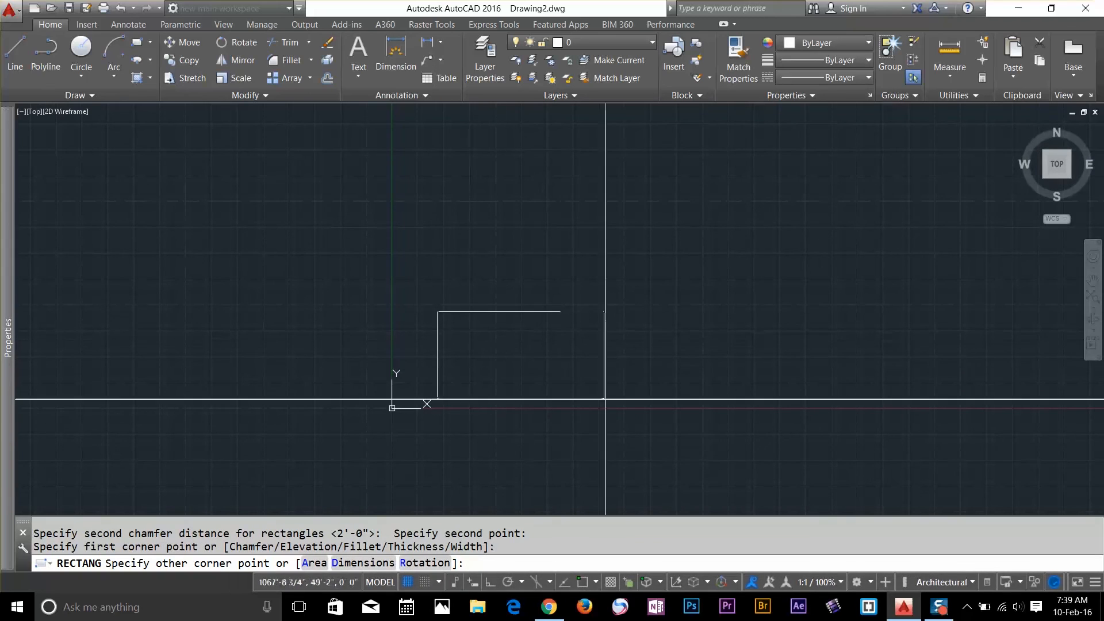
{"action": "left_click", "coordinate": [664, 459]}
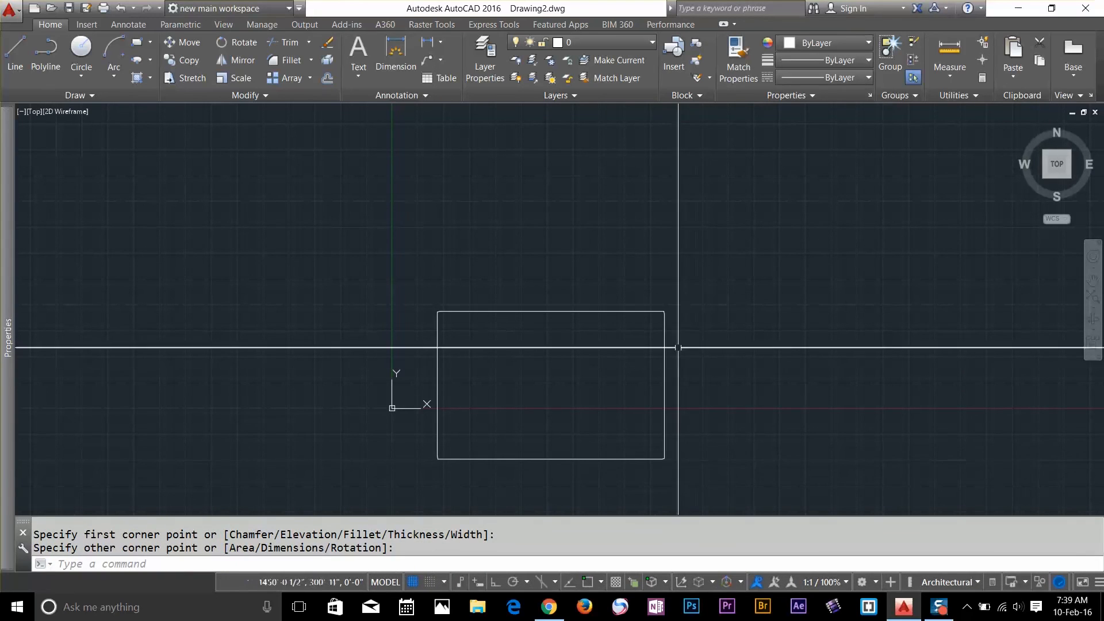
{"action": "scroll", "coordinate": [666, 310], "scroll_direction": "up", "scroll_amount": 6}
{"action": "mouse_move", "coordinate": [625, 409]}
{"action": "middle_mouse_down"}
{"action": "mouse_move", "coordinate": [699, 167]}
{"action": "mouse_move", "coordinate": [695, 188]}
{"action": "middle_mouse_up"}
{"action": "scroll", "coordinate": [675, 291], "scroll_direction": "down", "scroll_amount": 5}
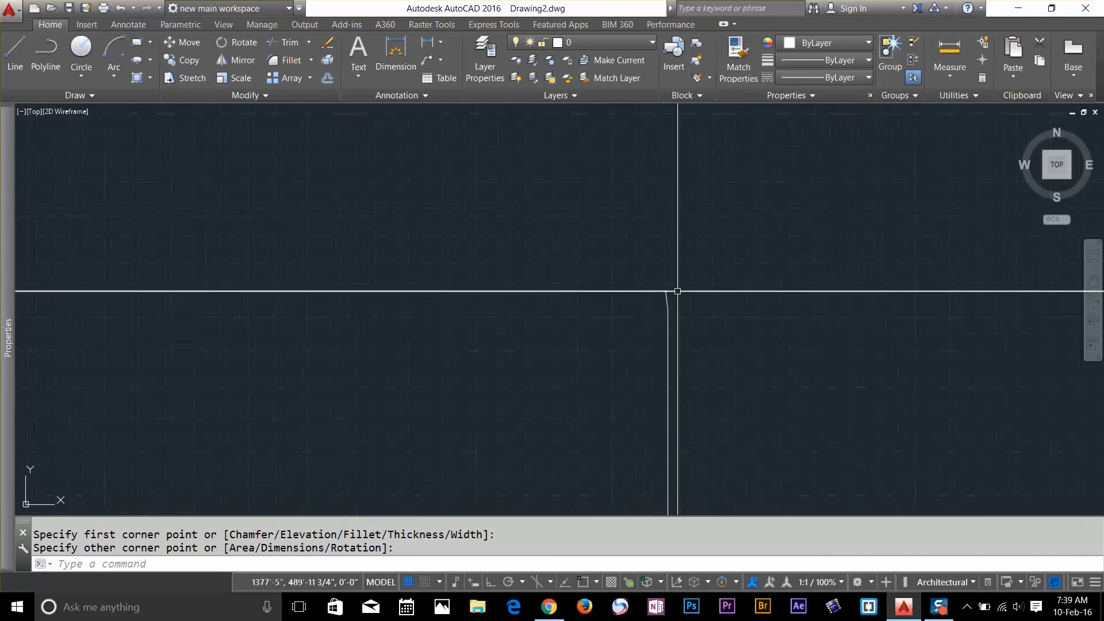
Delete the chamfered rectangle that crosses the X axis.
{"action": "left_click", "coordinate": [731, 276]}
{"action": "left_click", "coordinate": [667, 354]}
{"action": "key", "text": "Delete"}
Draw a new large rectangle to the right of the origin with chamfer distances of 2' and 14'-7 1/4".
{"action": "scroll", "coordinate": [544, 298], "scroll_direction": "down", "scroll_amount": 5}
{"action": "scroll", "coordinate": [533, 370], "scroll_direction": "up", "scroll_amount": 3}
{"action": "type", "text": "rec"}
{"action": "key", "text": "Return"}
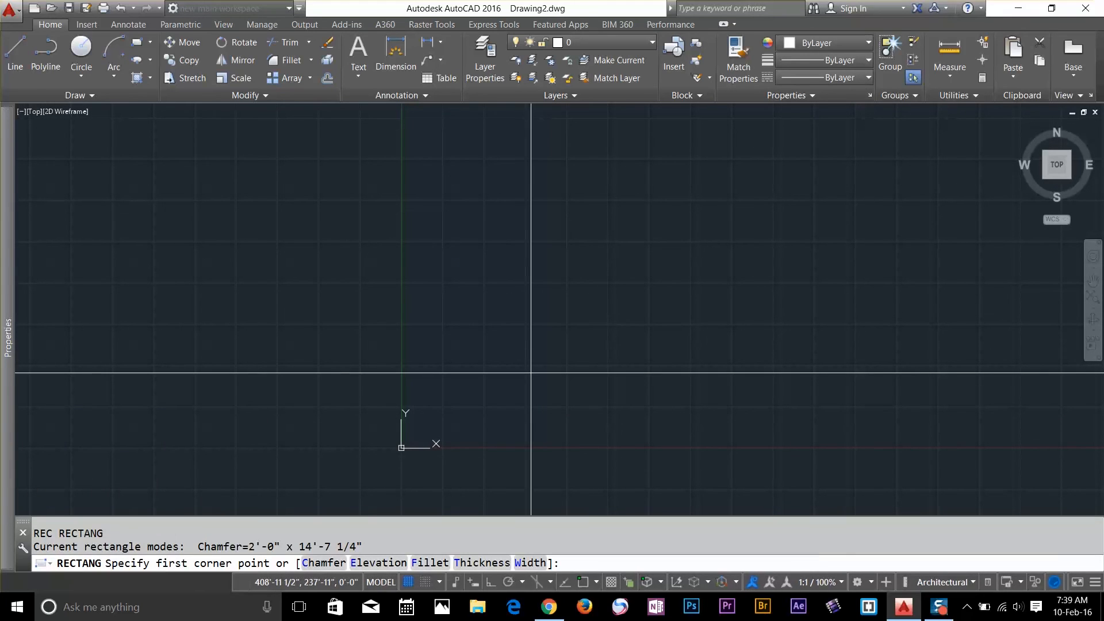
{"action": "key", "text": "Return"}
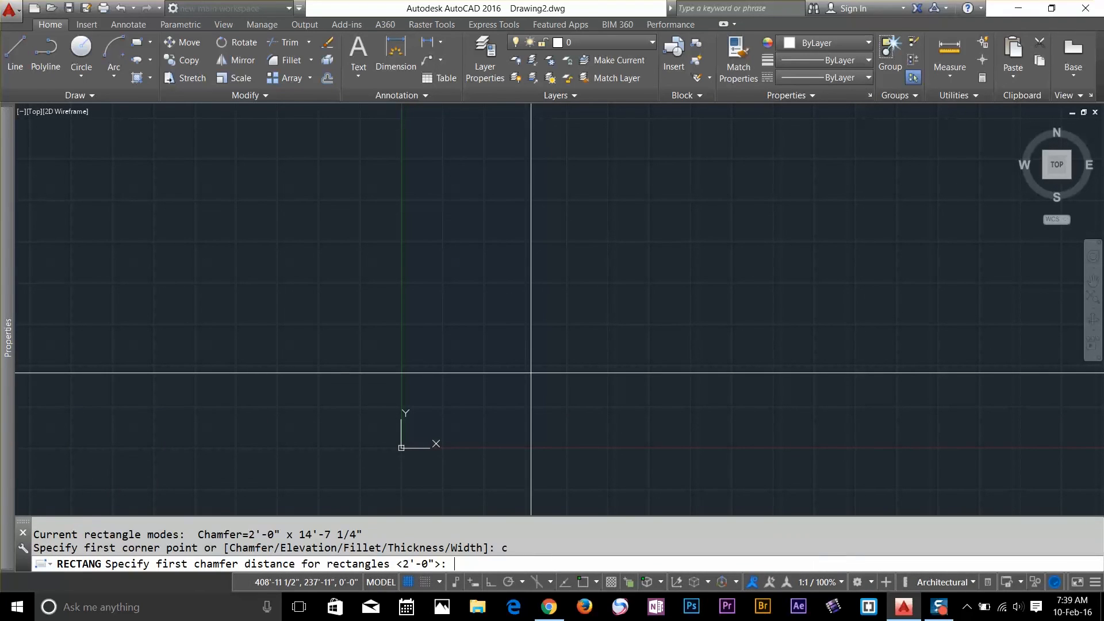
{"action": "type", "text": "2'"}
{"action": "key", "text": "Return"}
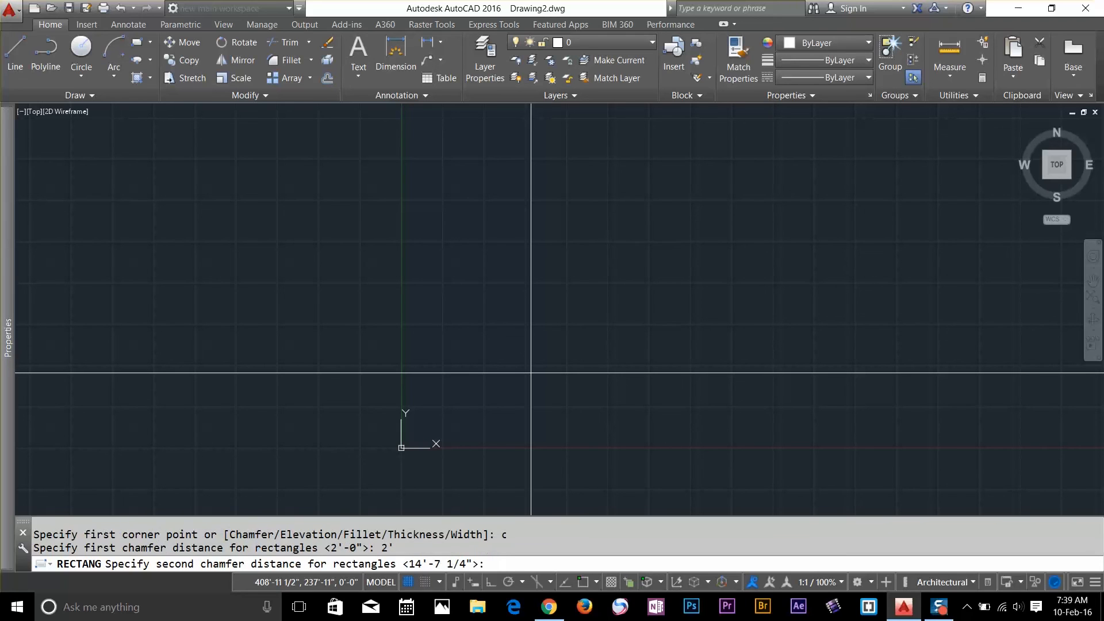
{"action": "key", "text": "Return"}
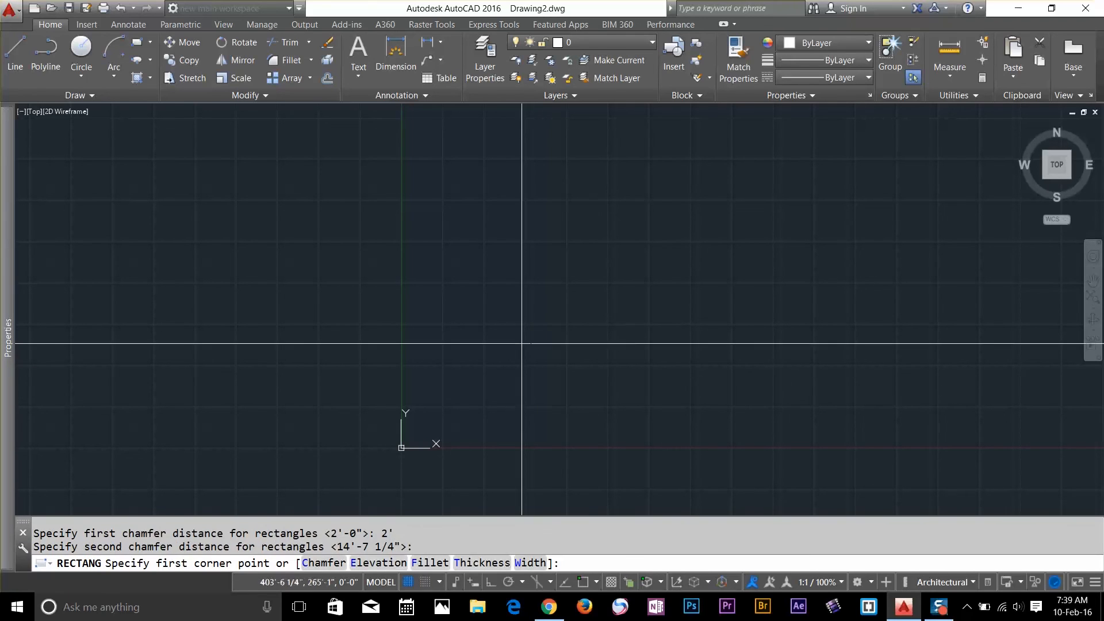
{"action": "left_click", "coordinate": [478, 259]}
{"action": "left_click", "coordinate": [780, 473]}
Examine the chamfered upper-right and upper-left corners of the large rectangle.
{"action": "scroll", "coordinate": [793, 239], "scroll_direction": "up", "scroll_amount": 5}
{"action": "middle_click_drag", "start_coordinate": [724, 442], "coordinate": [747, 276]}
{"action": "scroll", "coordinate": [748, 276], "scroll_direction": "up", "scroll_amount": 3}
{"action": "scroll", "coordinate": [661, 287], "scroll_direction": "up", "scroll_amount": 3}
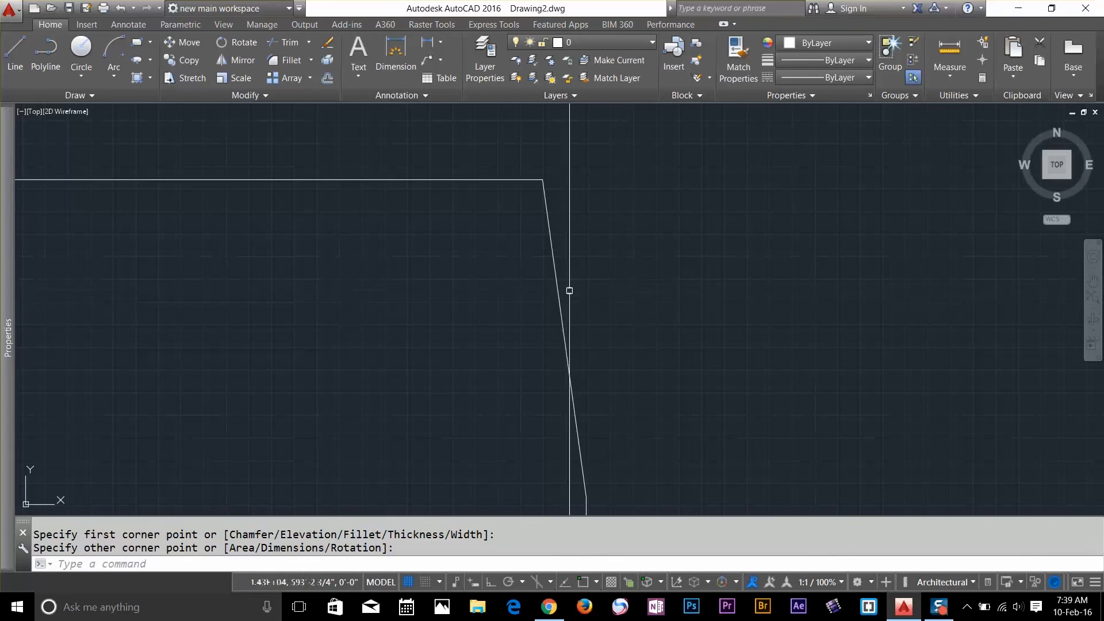
{"action": "left_click", "coordinate": [561, 276]}
{"action": "left_click", "coordinate": [552, 291]}
{"action": "left_click", "coordinate": [575, 289]}
{"action": "left_click", "coordinate": [555, 306]}
{"action": "scroll", "coordinate": [606, 316], "scroll_direction": "down", "scroll_amount": 2}
{"action": "scroll", "coordinate": [606, 316], "scroll_direction": "down", "scroll_amount": 15}
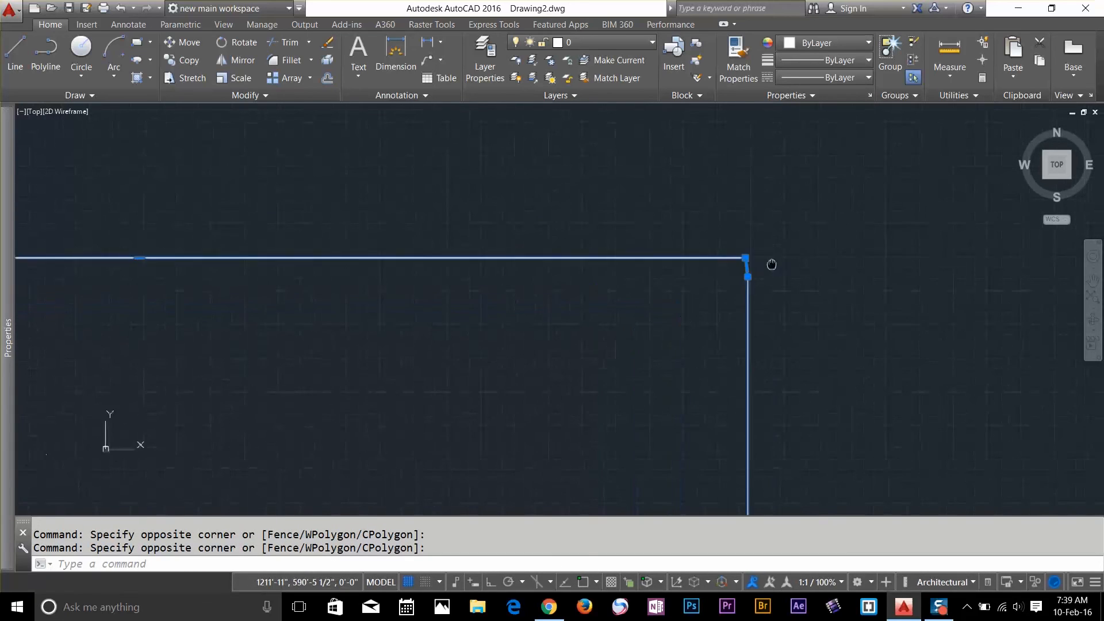
{"action": "scroll", "coordinate": [571, 315], "scroll_direction": "up", "scroll_amount": 6}
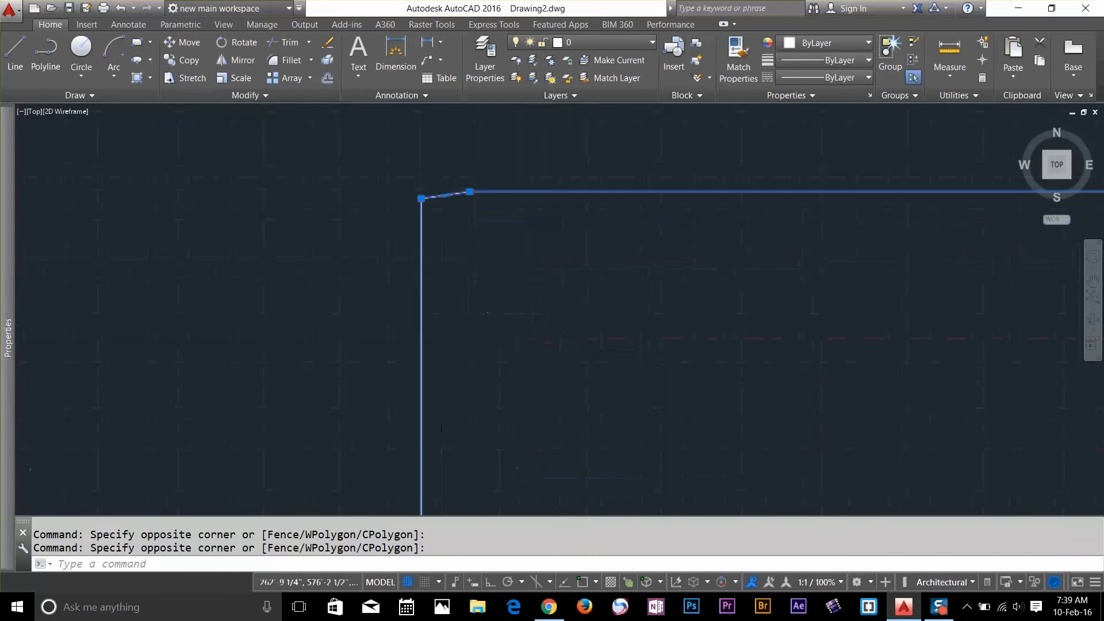
{"action": "scroll", "coordinate": [451, 290], "scroll_direction": "down", "scroll_amount": 8}
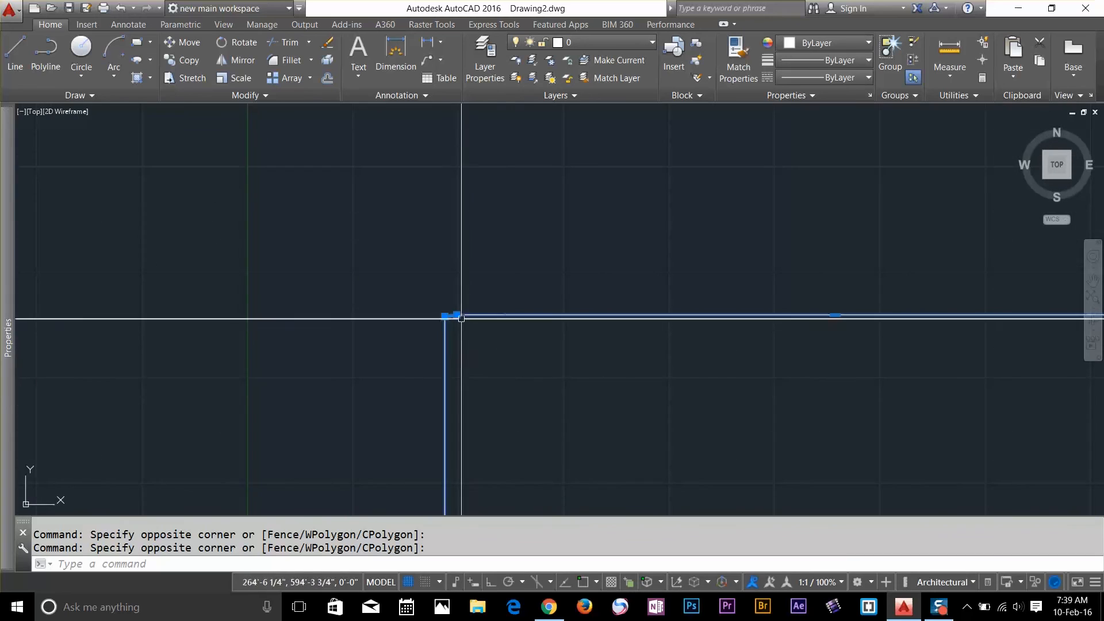
{"action": "scroll", "coordinate": [604, 296], "scroll_direction": "up", "scroll_amount": 4}
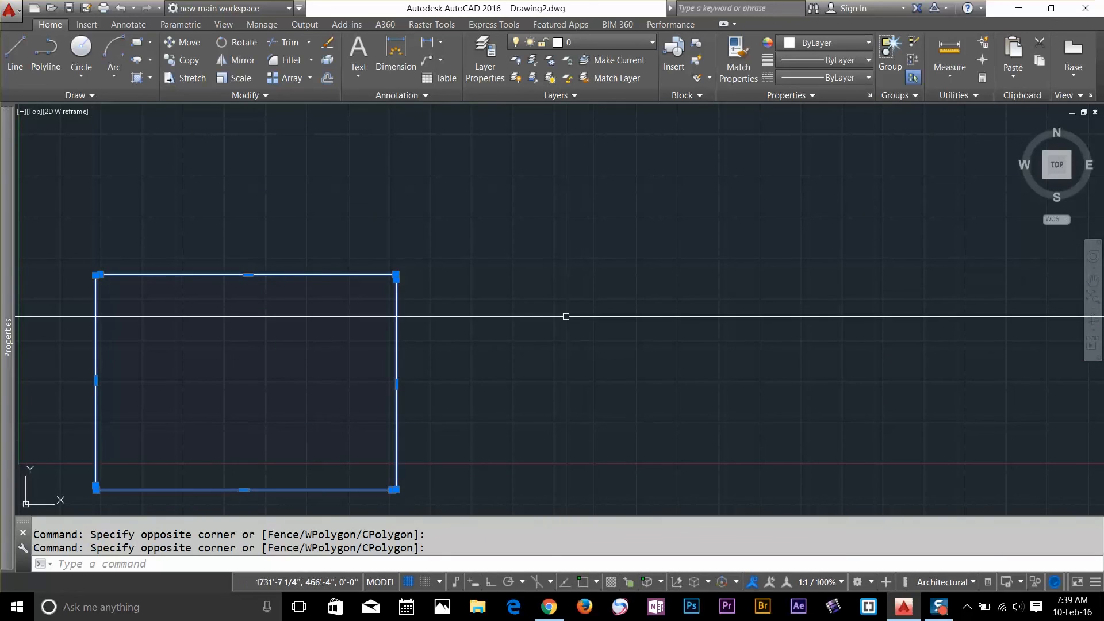
{"action": "key", "text": "Escape"}
{"action": "type", "text": "rec"}
{"action": "key", "text": "Return"}
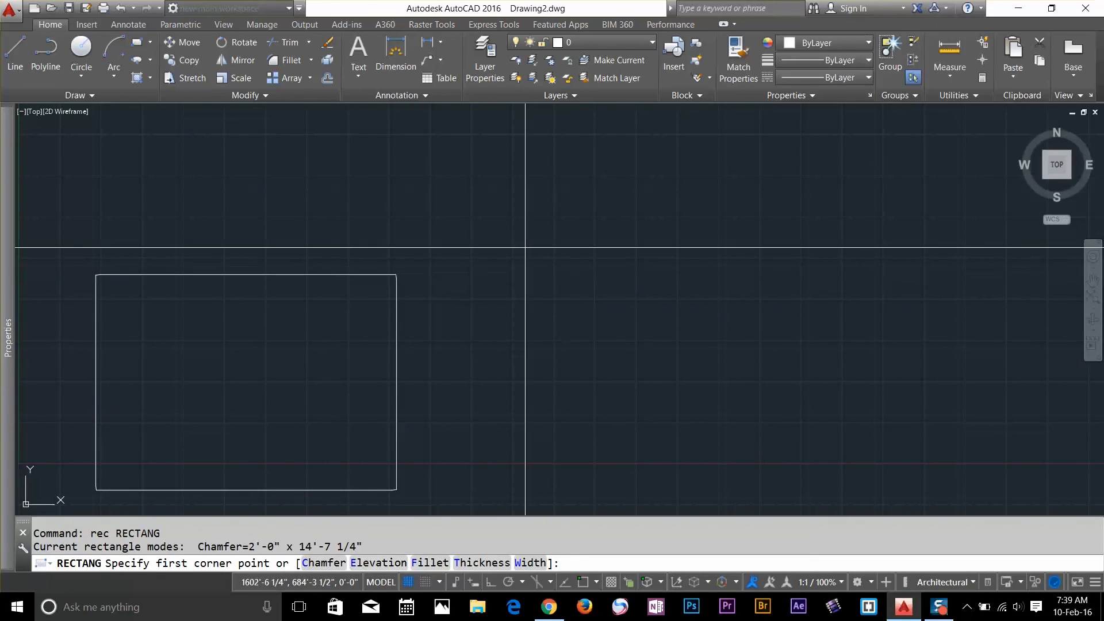
{"action": "left_click", "coordinate": [525, 247]}
{"action": "key", "text": "Escape"}
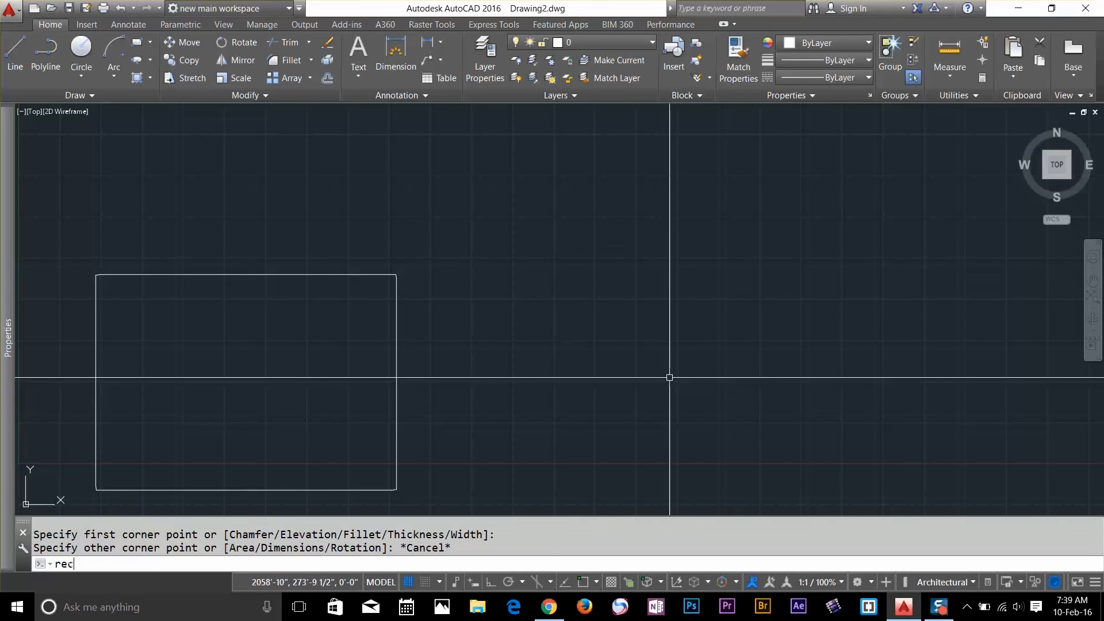
Start another rectangle with a first chamfer distance of 2' and a second chamfer distance of 0.
{"action": "type", "text": "rec"}
{"action": "key", "text": "Return"}
{"action": "key", "text": "Return"}
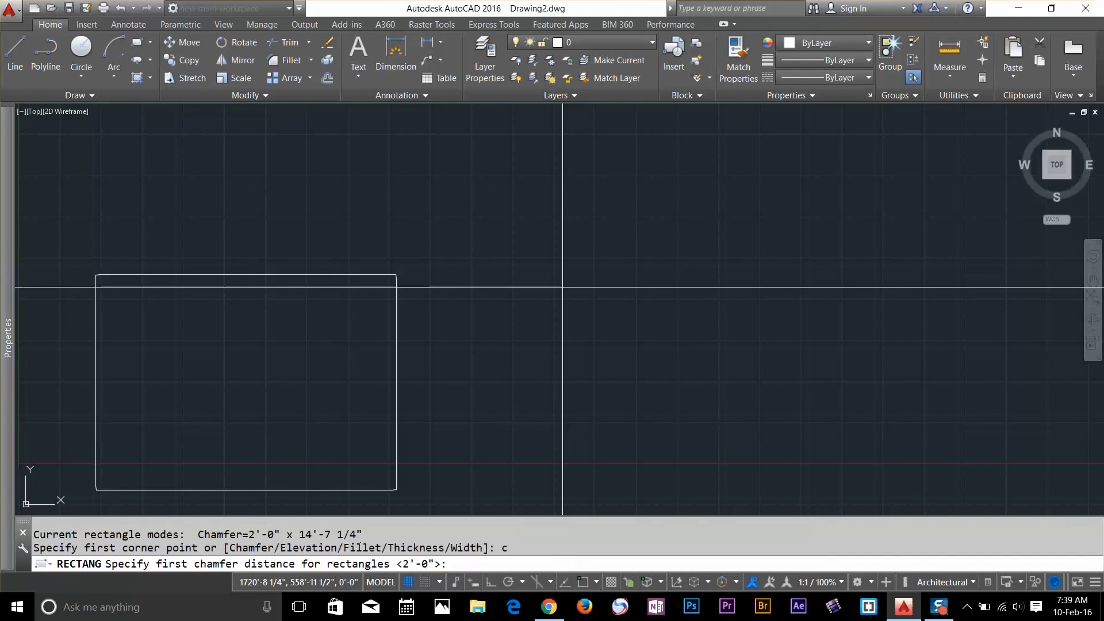
{"action": "key", "text": "Return"}
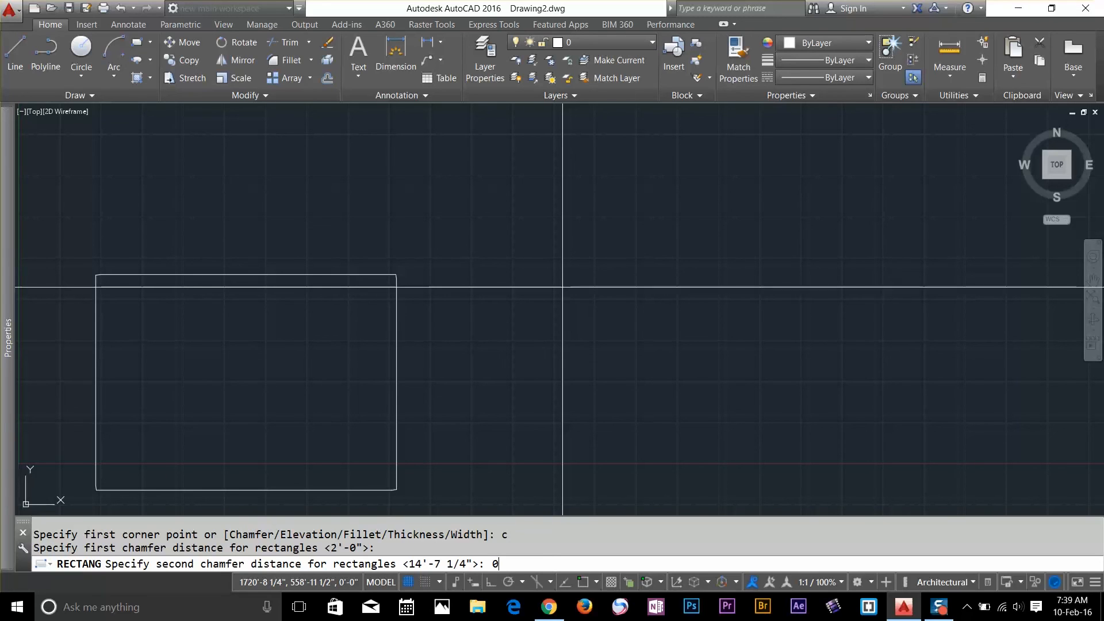
{"action": "key", "text": "Return"}
Draw the second rectangle to the right of the existing one, and inspect its upper-right corner.
{"action": "left_click", "coordinate": [554, 278]}
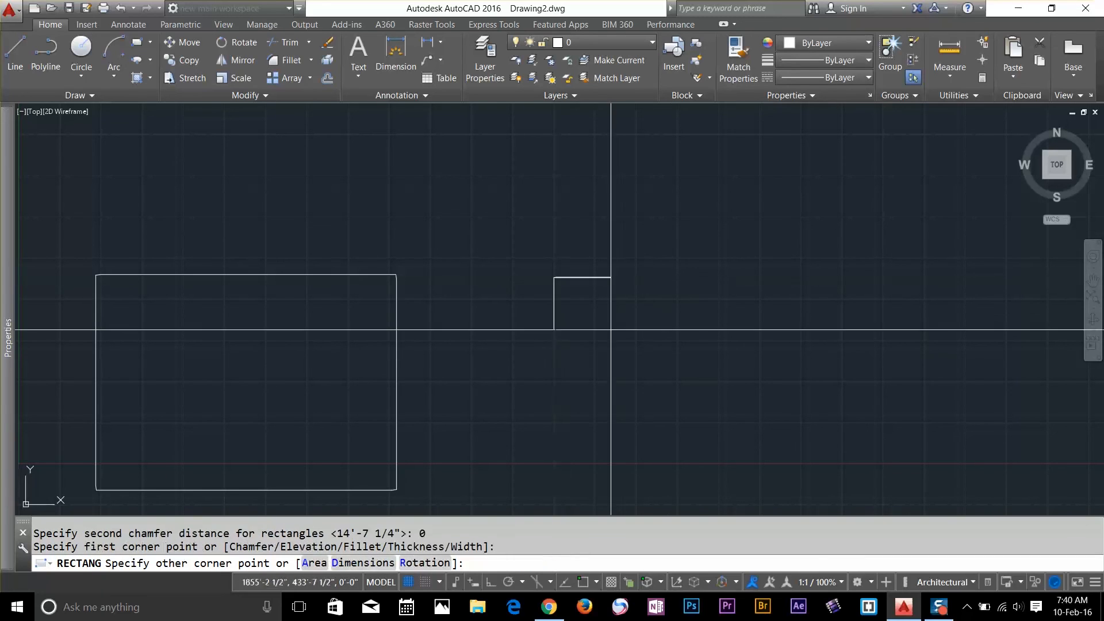
{"action": "left_click", "coordinate": [769, 434]}
{"action": "scroll", "coordinate": [751, 475], "scroll_direction": "up", "scroll_amount": 5}
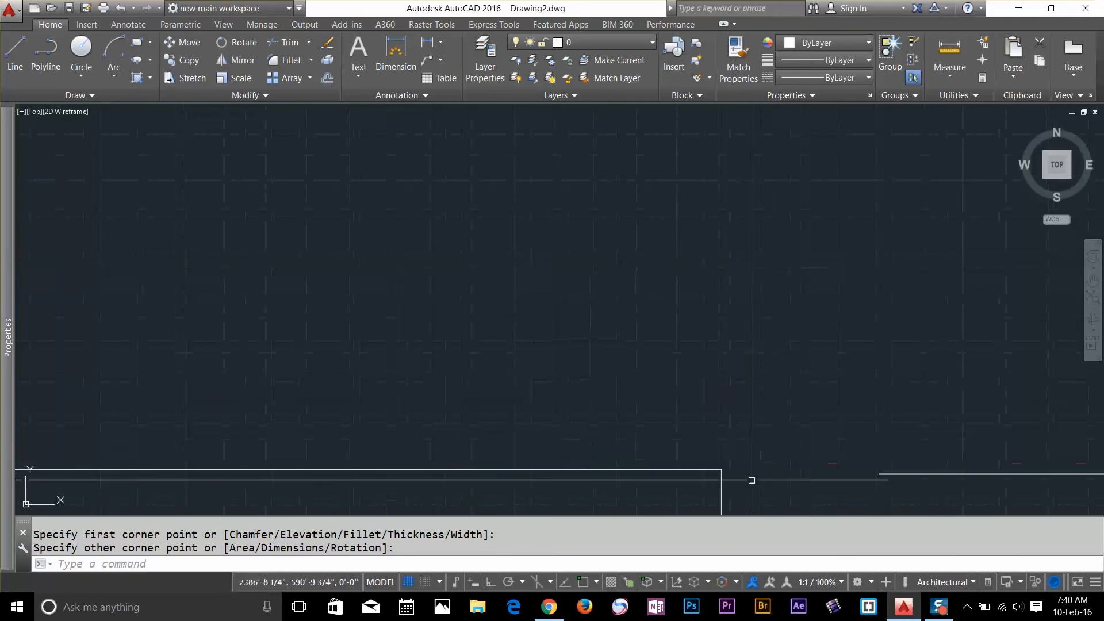
{"action": "scroll", "coordinate": [686, 173], "scroll_direction": "up", "scroll_amount": 2}
{"action": "middle_click_drag", "start_coordinate": [456, 274], "coordinate": [502, 168]}
{"action": "scroll", "coordinate": [562, 352], "scroll_direction": "down", "scroll_amount": 2}
{"action": "middle_click_drag", "start_coordinate": [522, 214], "coordinate": [688, 266]}
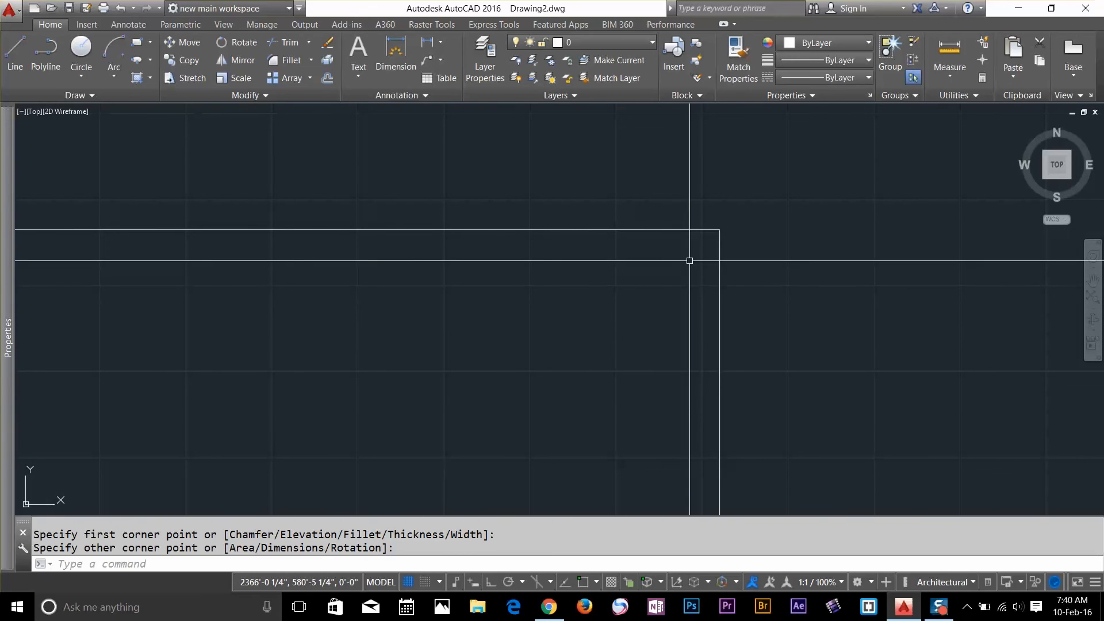
{"action": "scroll", "coordinate": [689, 260], "scroll_direction": "down", "scroll_amount": 3}
Delete both rectangles.
{"action": "left_click", "coordinate": [882, 153]}
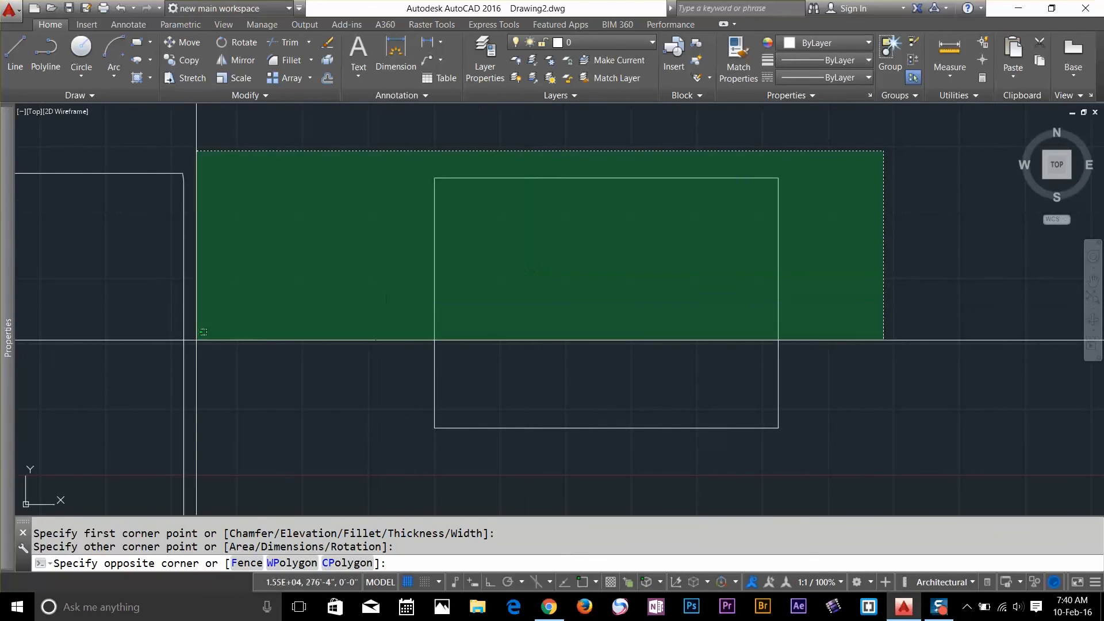
{"action": "left_click", "coordinate": [173, 339]}
{"action": "key", "text": "Delete"}
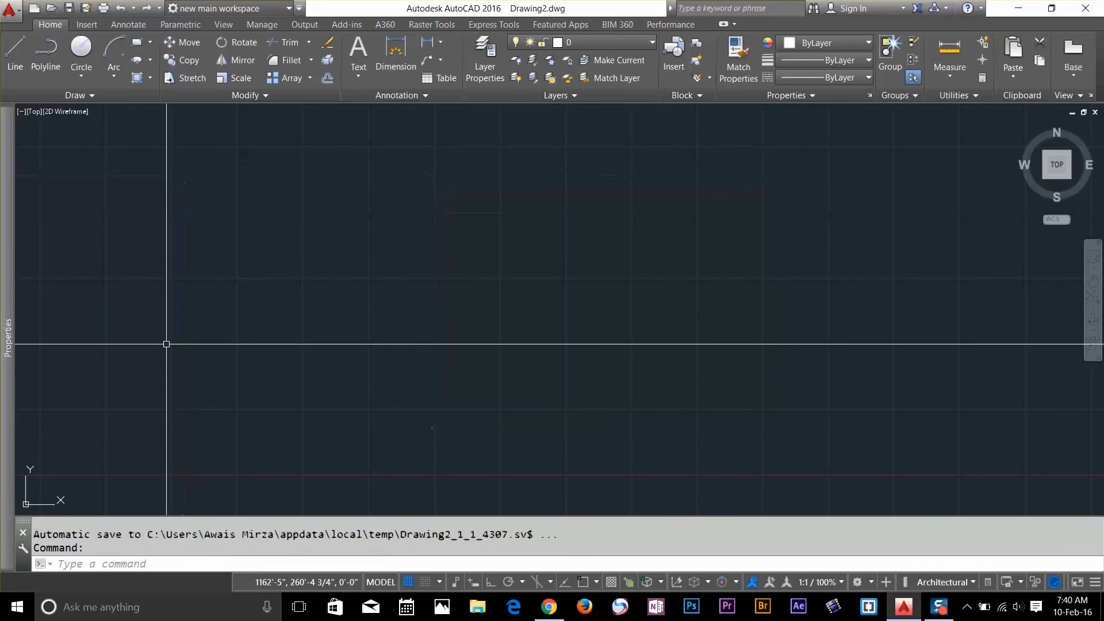
Start a new rectangle with a first chamfer distance of 2' and a second chamfer distance of 10'.
{"action": "type", "text": "rec"}
{"action": "key", "text": "Return"}
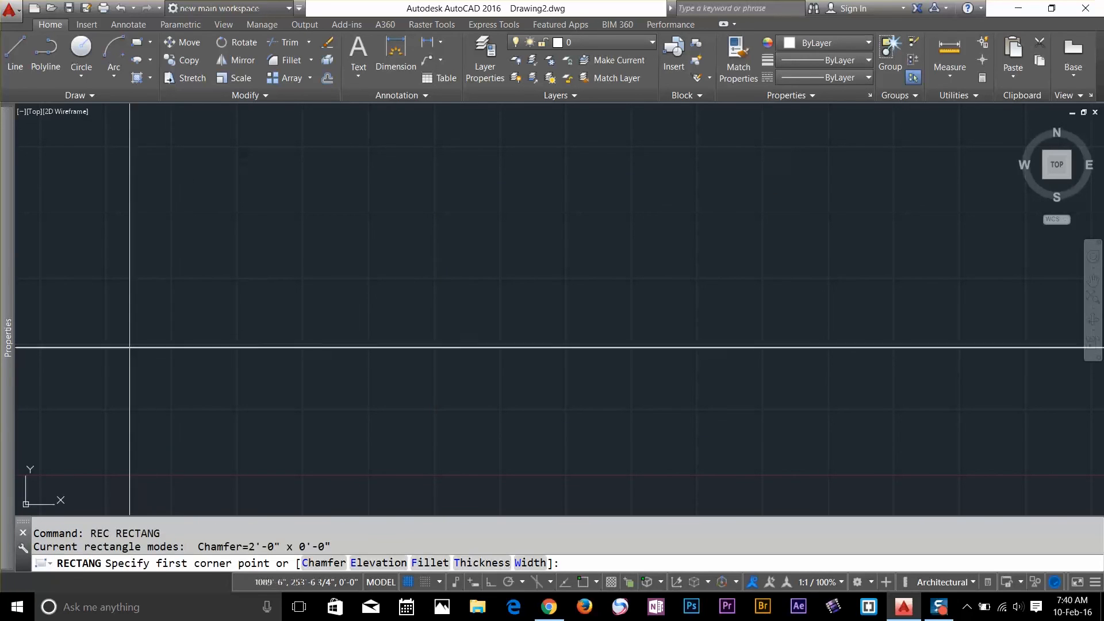
{"action": "type", "text": "c"}
{"action": "key", "text": "Return"}
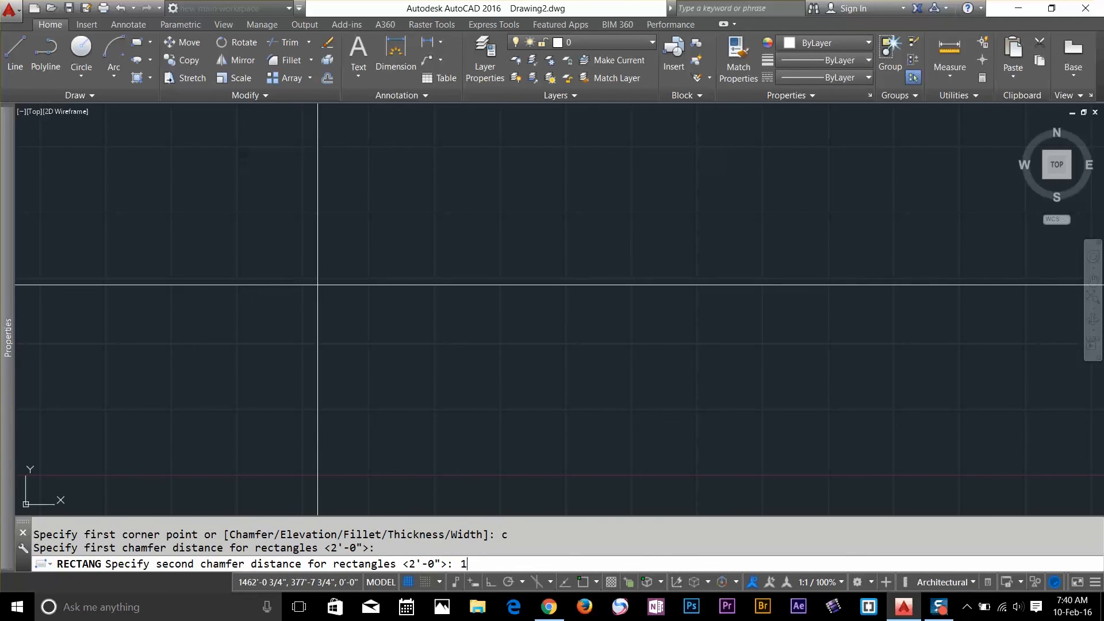
{"action": "key", "text": "Return"}
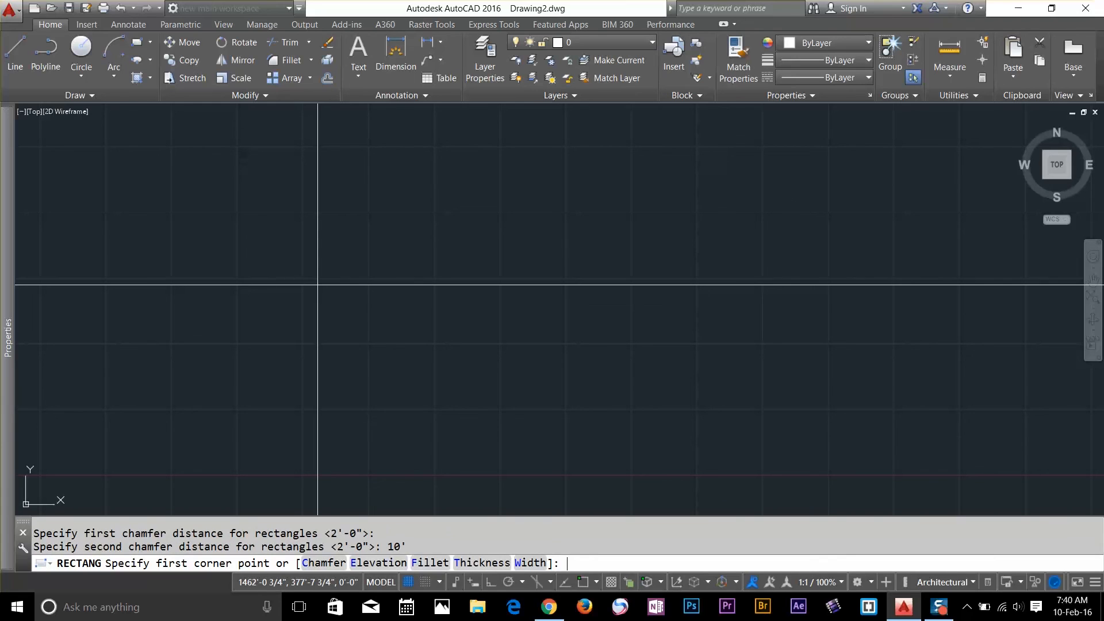
Draw the chamfered rectangle above the X axis, and inspect its upper-right corner.
{"action": "left_click", "coordinate": [197, 256]}
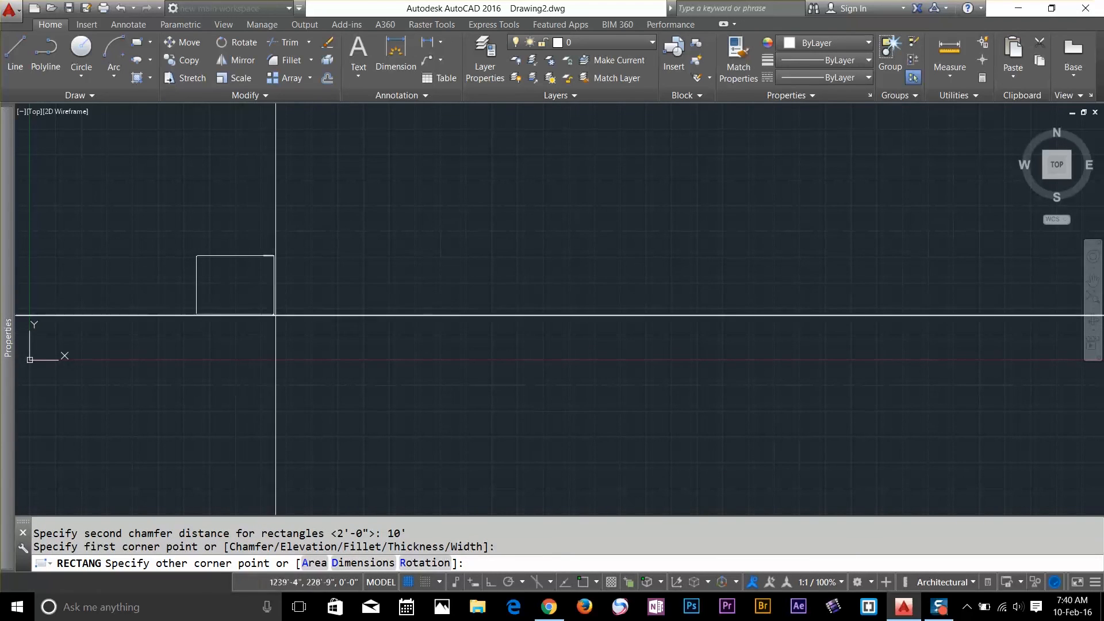
{"action": "left_click", "coordinate": [287, 323]}
{"action": "scroll", "coordinate": [338, 303], "scroll_direction": "up", "scroll_amount": 6}
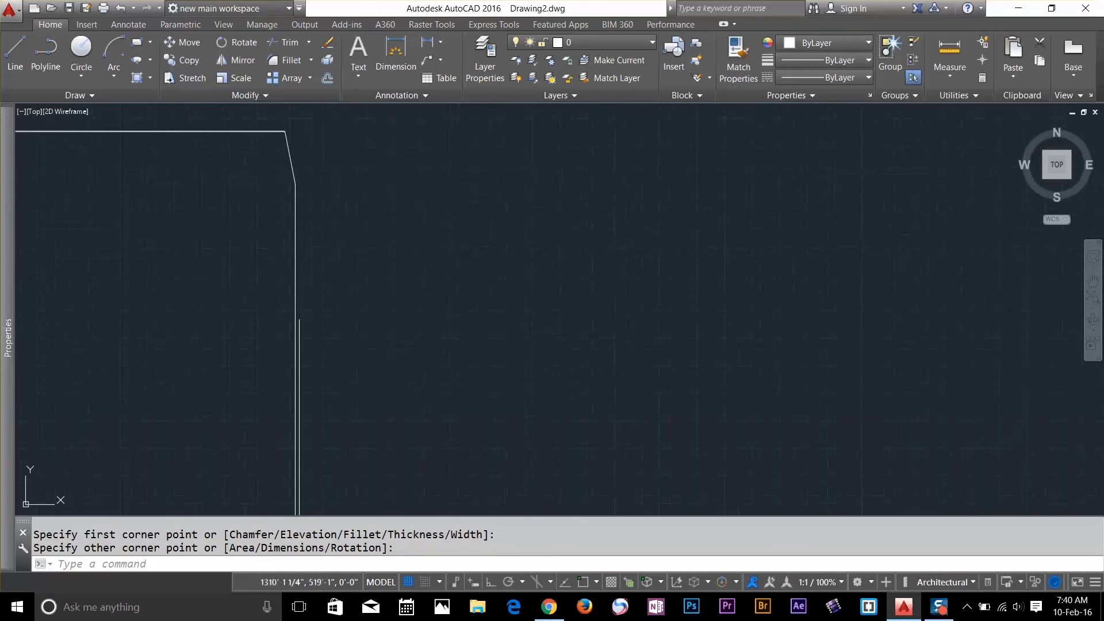
Convert the rectangle's upper-right chamfer segment to an arc that bulges outward.
{"action": "middle_click_drag", "start_coordinate": [346, 211], "coordinate": [429, 252]}
{"action": "left_click", "coordinate": [444, 293]}
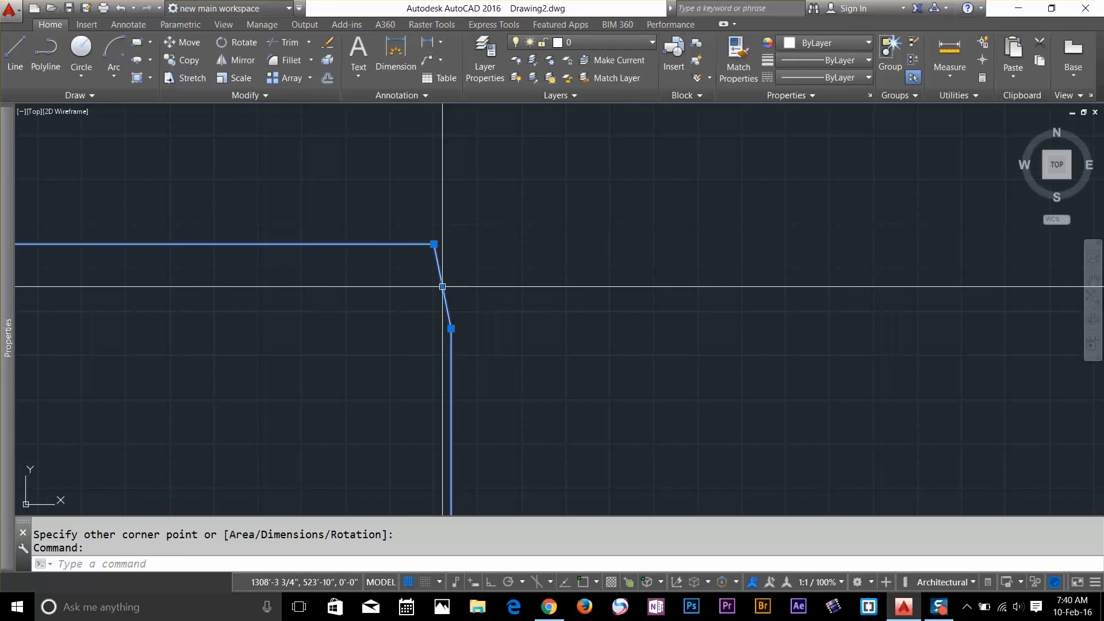
{"action": "mouse_move", "coordinate": [442, 286]}
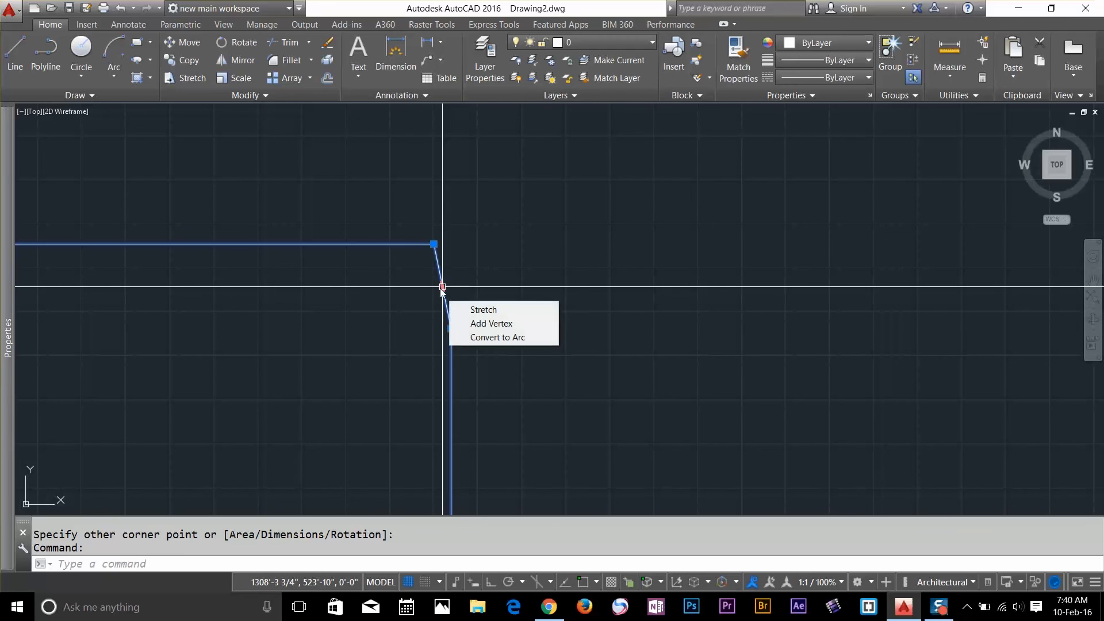
{"action": "left_click", "coordinate": [482, 338]}
{"action": "left_click", "coordinate": [482, 330]}
Stretch the arc's lower end vertex outward, down and away from the rectangle.
{"action": "left_click", "coordinate": [451, 328]}
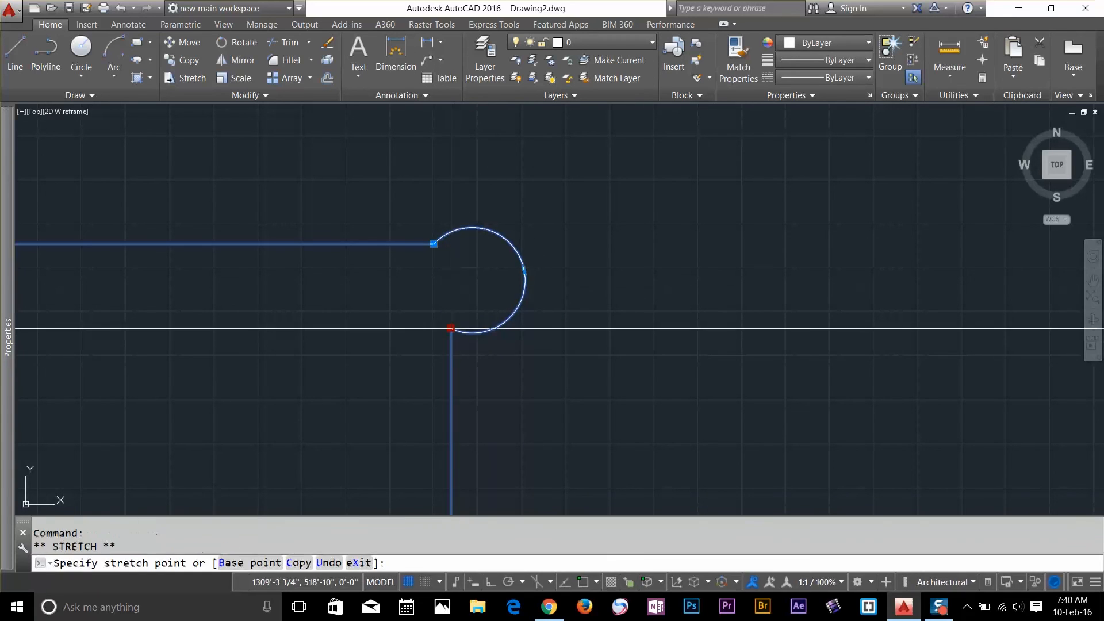
{"action": "left_click", "coordinate": [539, 395]}
{"action": "scroll", "coordinate": [548, 321], "scroll_direction": "down", "scroll_amount": 8}
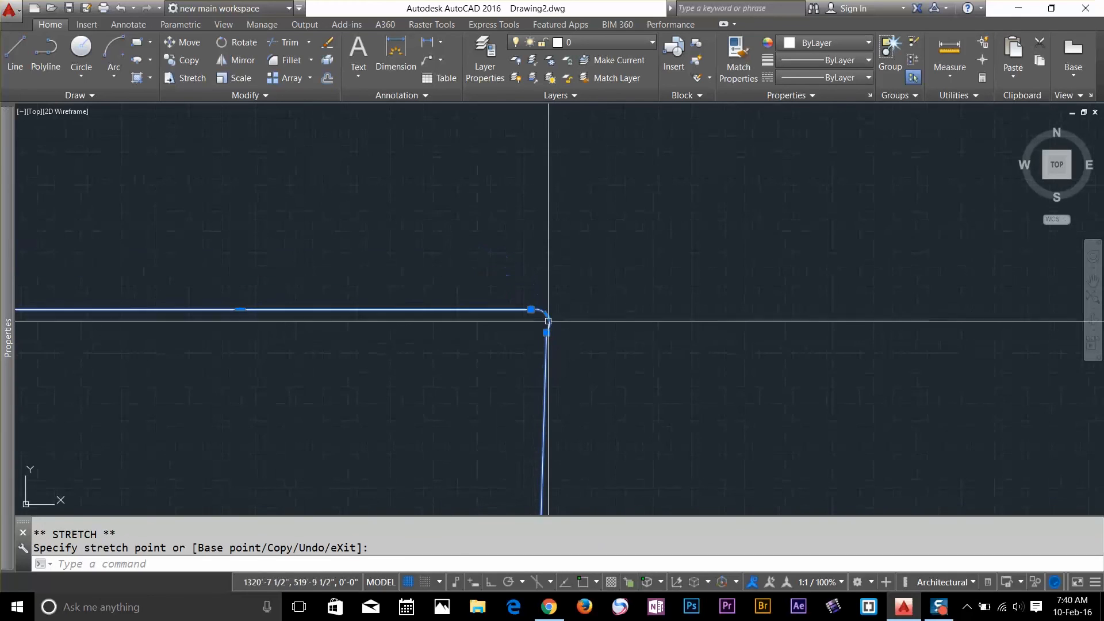
Stretch the corner arc's midpoint slightly further outward from the rectangle.
{"action": "scroll", "coordinate": [548, 321], "scroll_direction": "up", "scroll_amount": 3}
{"action": "left_click", "coordinate": [554, 314]}
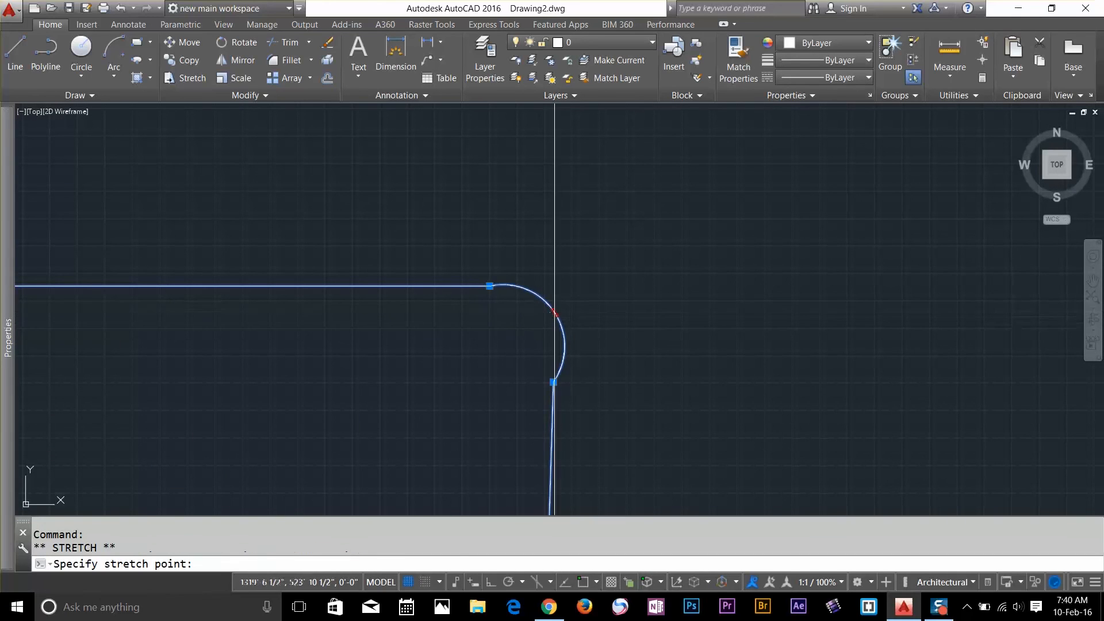
{"action": "right_click", "coordinate": [563, 305]}
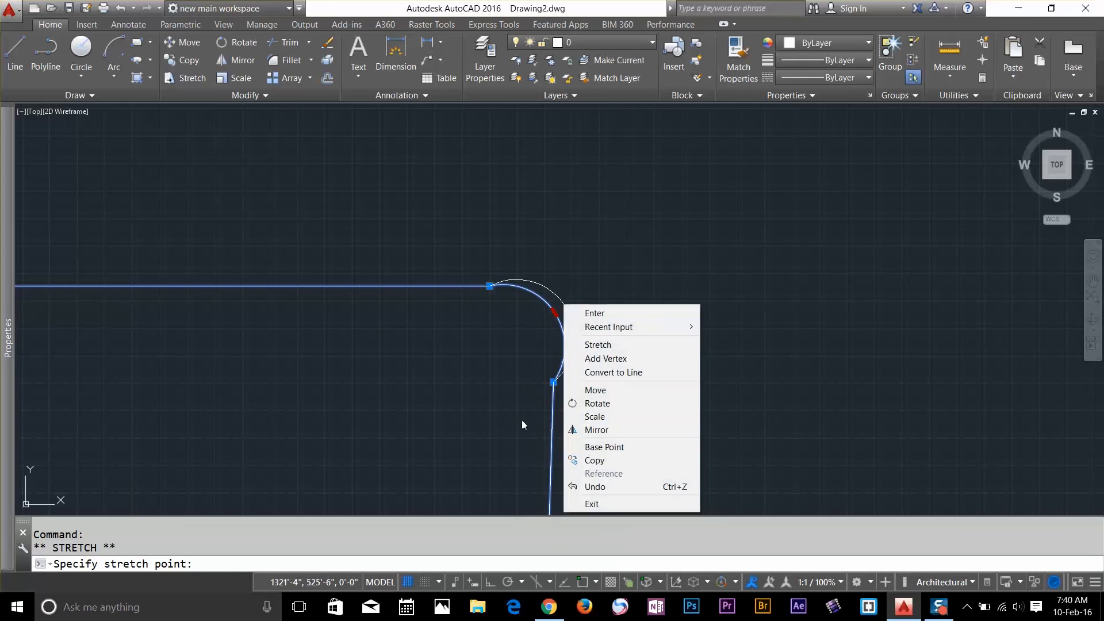
{"action": "key", "text": "Escape"}
{"action": "left_click", "coordinate": [577, 295]}
{"action": "scroll", "coordinate": [530, 321], "scroll_direction": "down", "scroll_amount": 5}
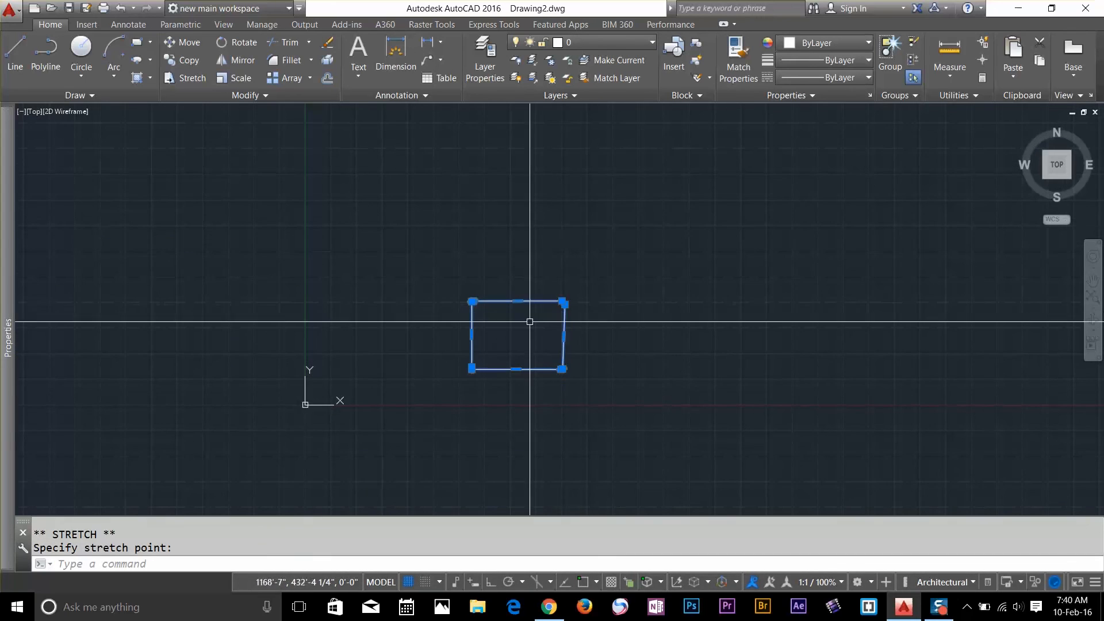
Delete the reshaped rectangle.
{"action": "middle_click_drag", "start_coordinate": [529, 321], "coordinate": [574, 300]}
{"action": "left_click", "coordinate": [661, 231]}
{"action": "left_click", "coordinate": [456, 384]}
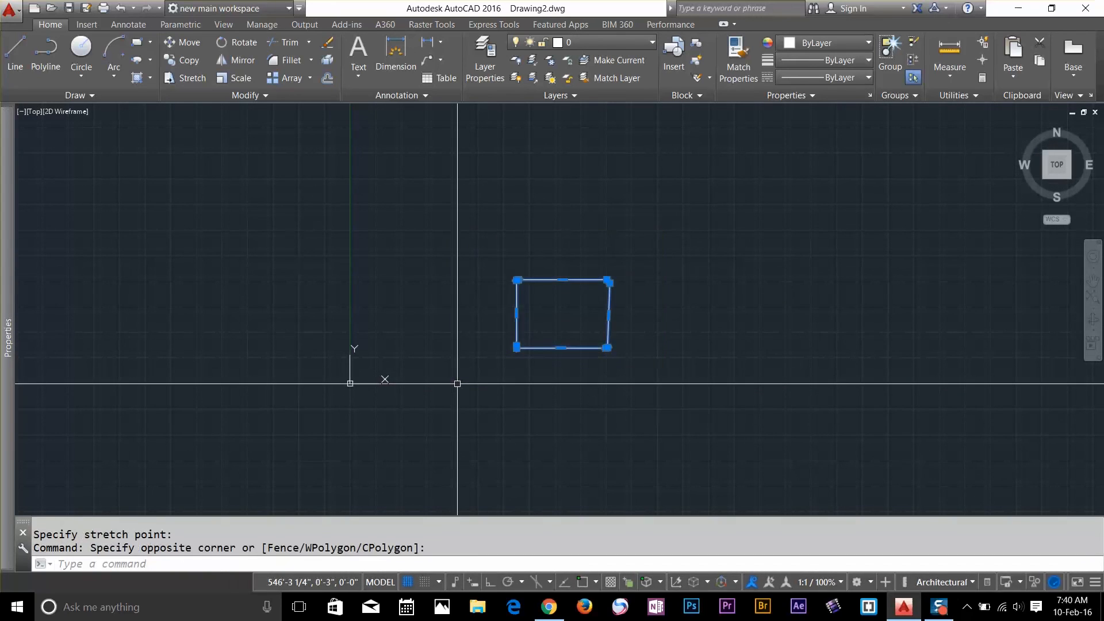
{"action": "key", "text": "Delete"}
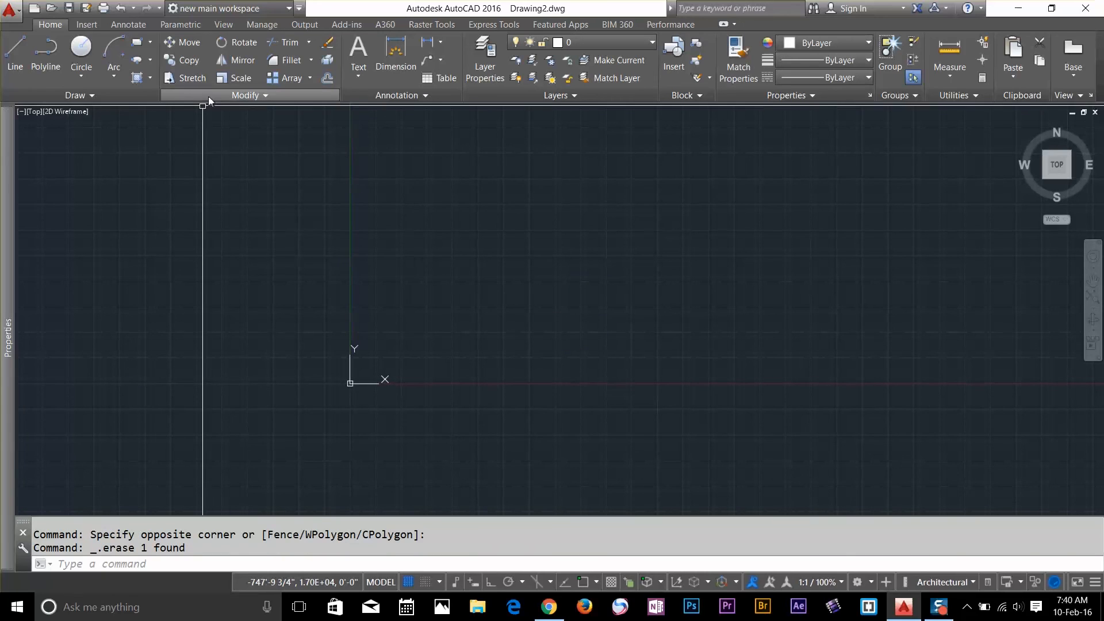
Draw an 8-sided polygon inscribed in a circle, above the X axis and right of the Y axis.
{"action": "left_click", "coordinate": [150, 44]}
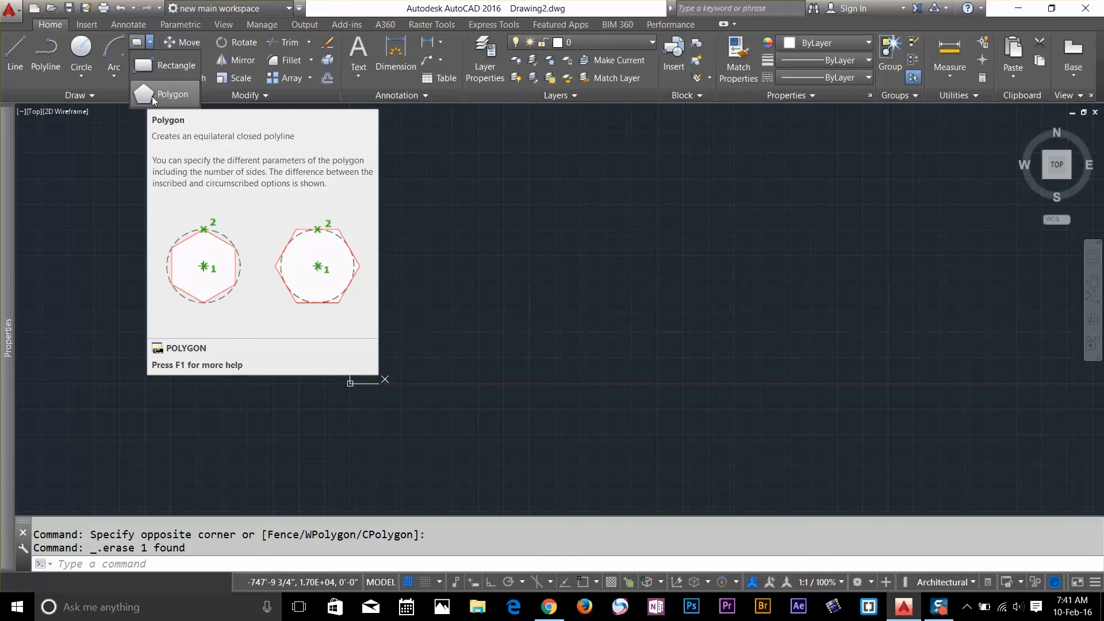
{"action": "left_click", "coordinate": [153, 97]}
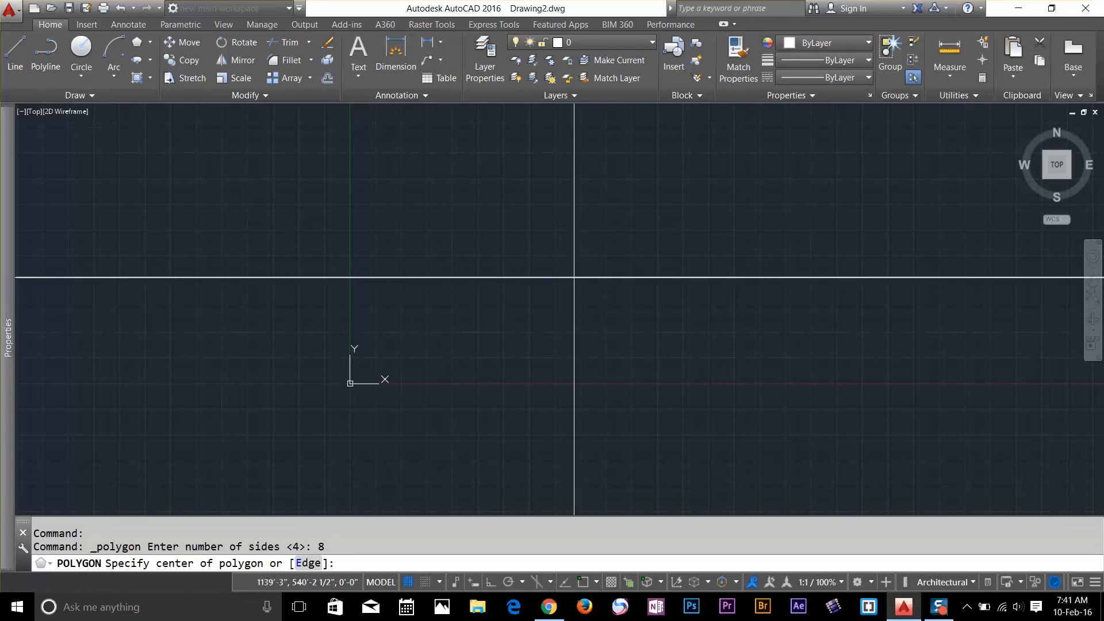
{"action": "left_click", "coordinate": [530, 284]}
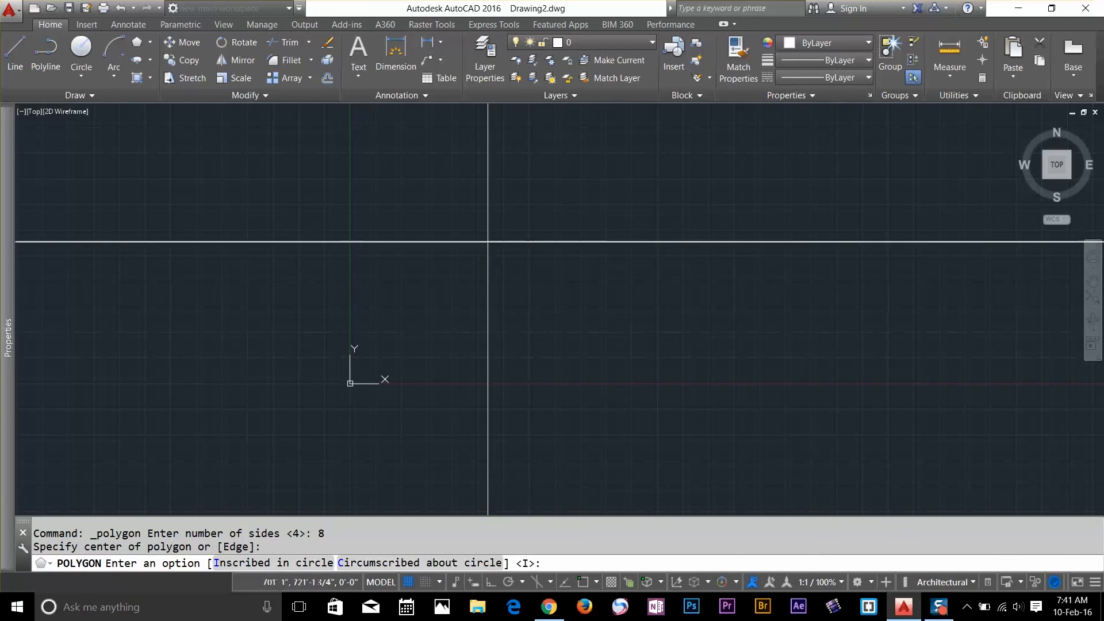
{"action": "key", "text": "Return"}
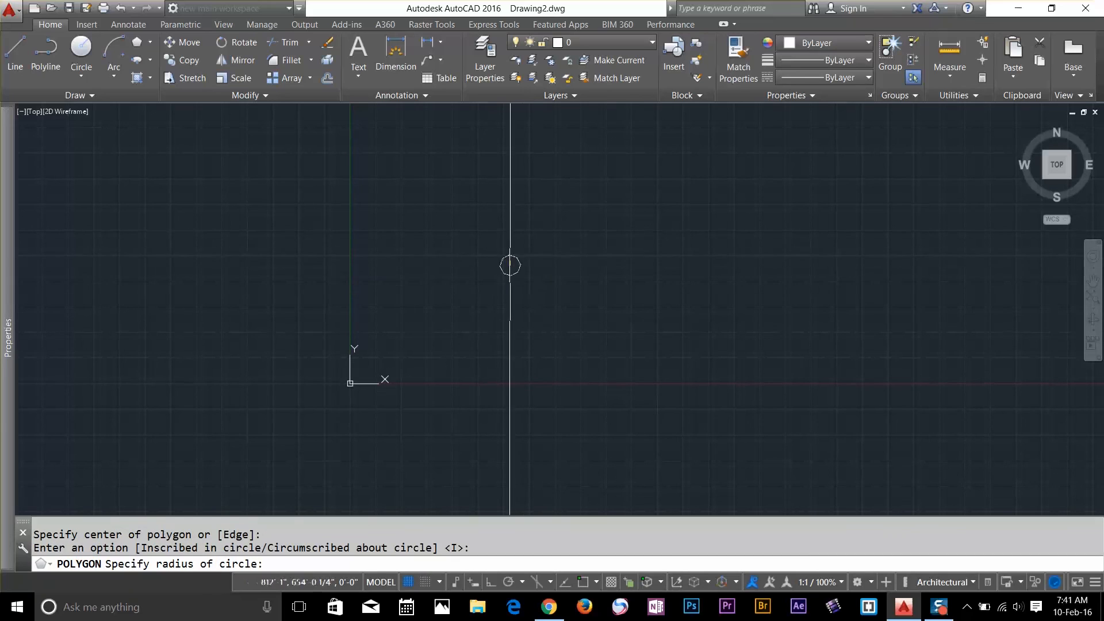
{"action": "left_click", "coordinate": [549, 306]}
Stretch the octagon's upper-right side inward by its midpoint grip.
{"action": "scroll", "coordinate": [564, 304], "scroll_direction": "up", "scroll_amount": 4}
{"action": "middle_click_drag", "start_coordinate": [540, 288], "coordinate": [623, 364]}
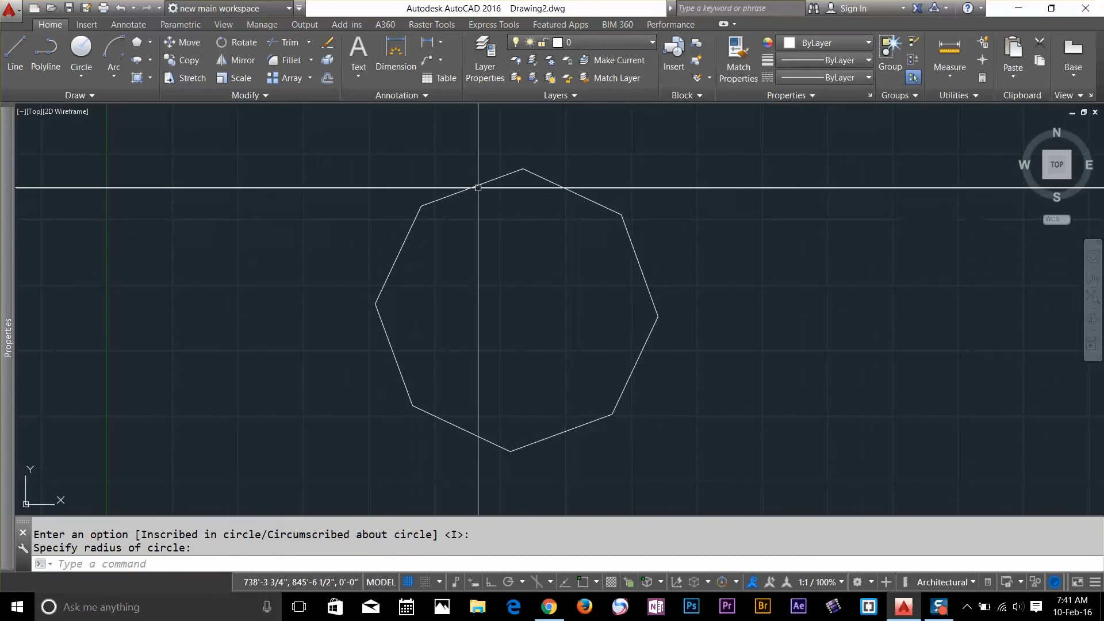
{"action": "left_click", "coordinate": [382, 339]}
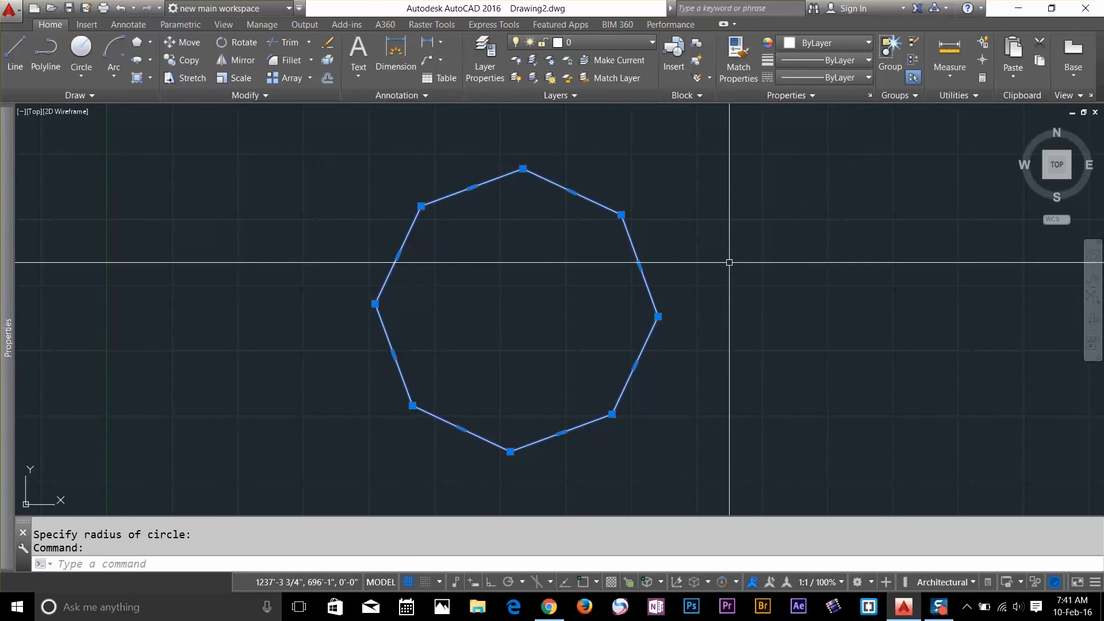
{"action": "left_click", "coordinate": [639, 266]}
{"action": "right_click", "coordinate": [645, 280]}
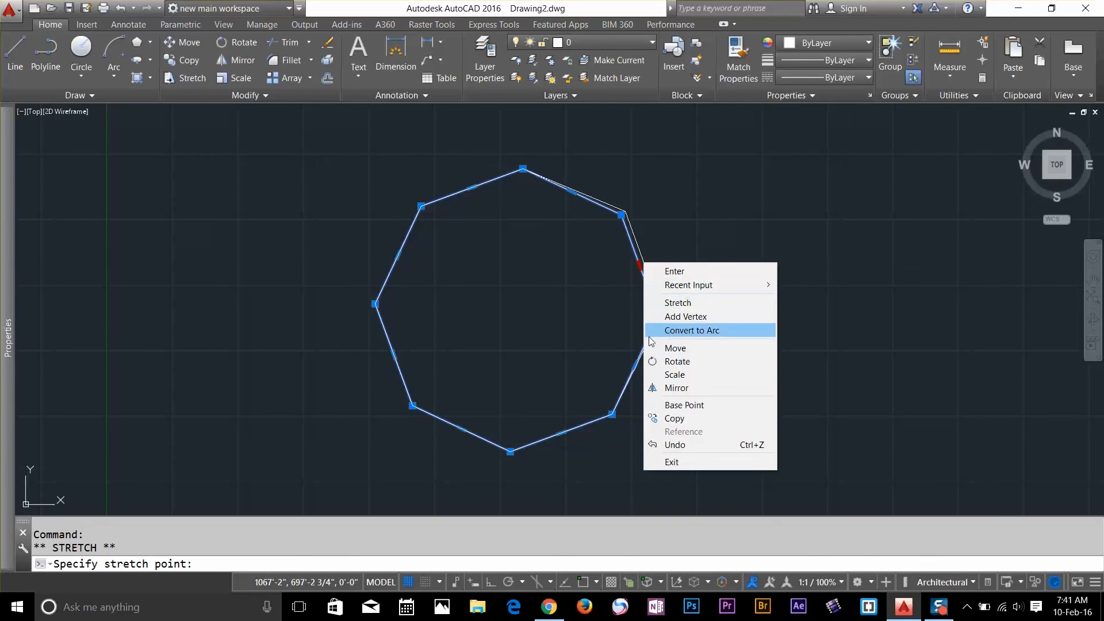
{"action": "left_click", "coordinate": [600, 341]}
Stretch the upper vertex of the displaced side outward, beyond the octagon's original outline.
{"action": "right_click", "coordinate": [584, 292]}
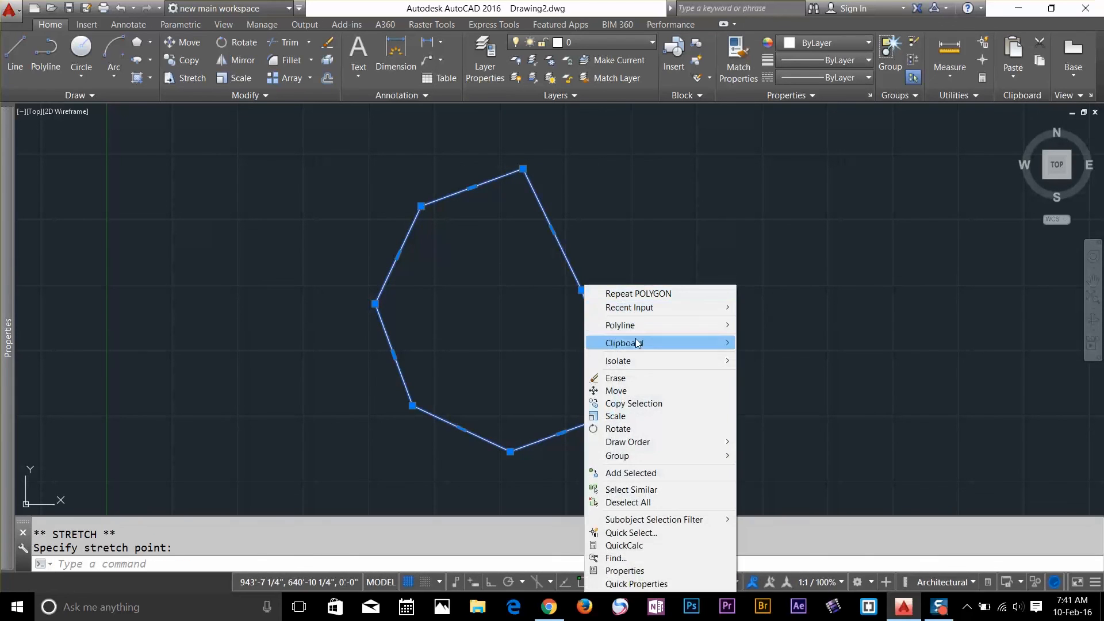
{"action": "left_click", "coordinate": [527, 326]}
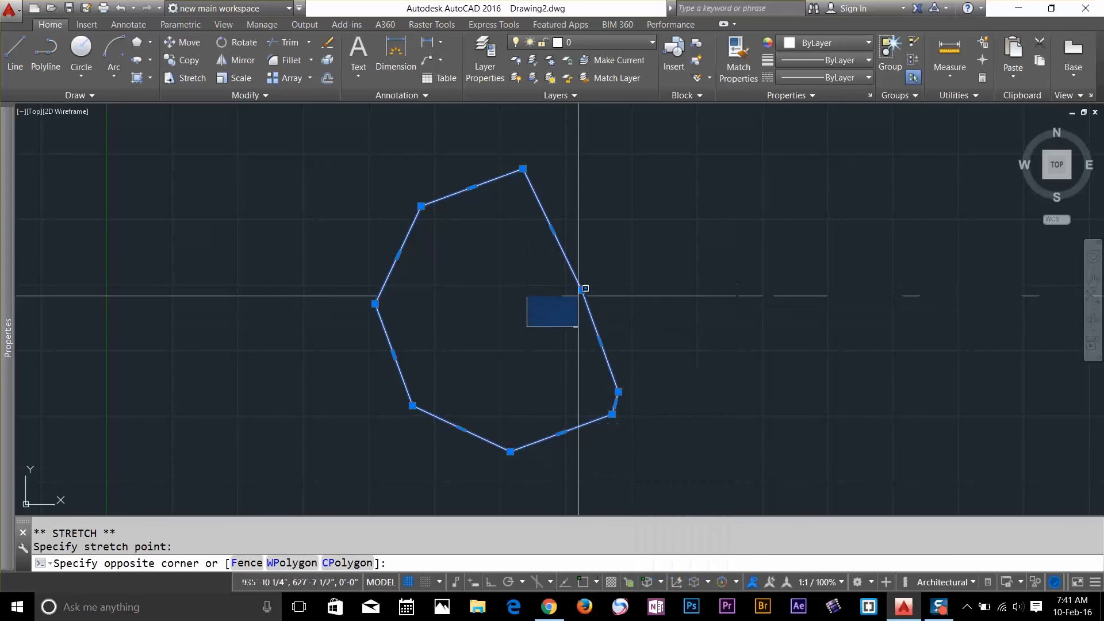
{"action": "left_click", "coordinate": [581, 290]}
{"action": "mouse_move", "coordinate": [582, 290]}
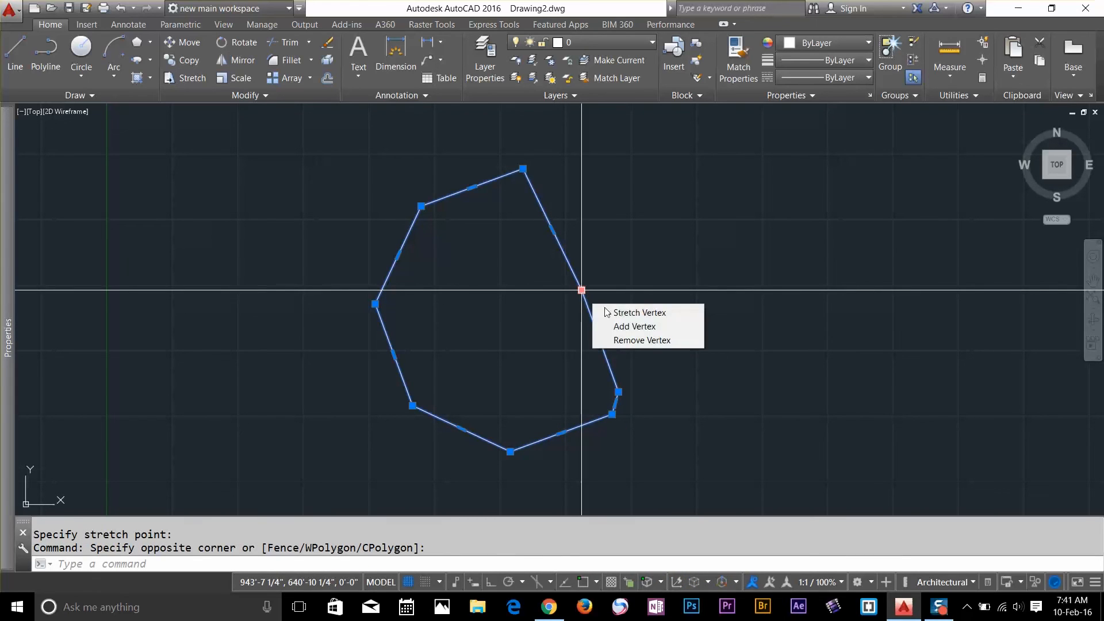
{"action": "left_click", "coordinate": [658, 314]}
{"action": "left_click", "coordinate": [699, 255]}
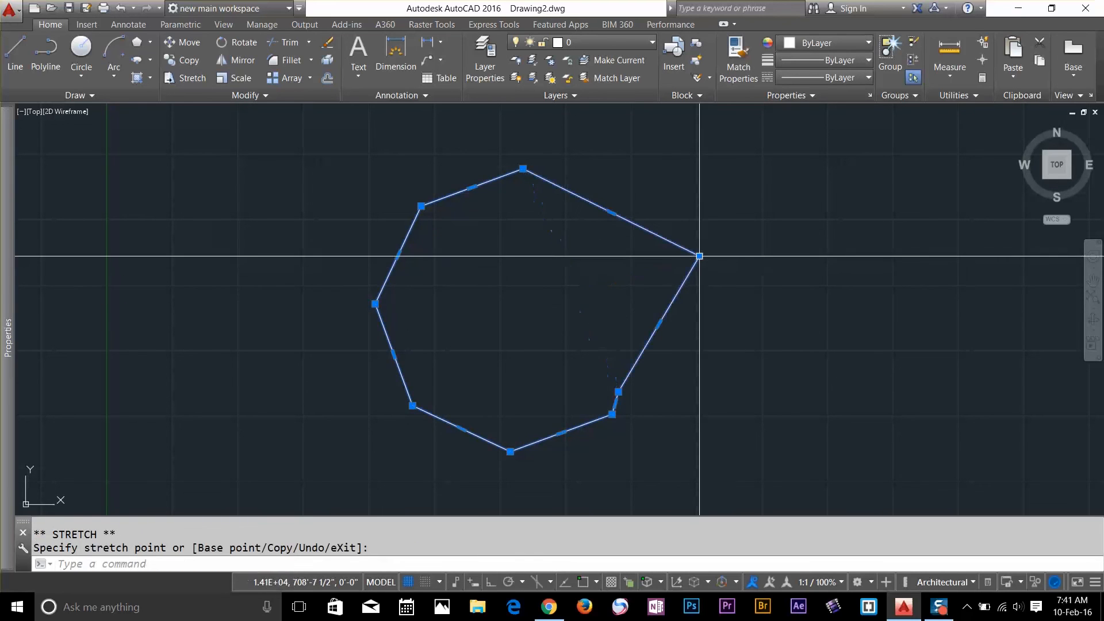
Clear the polygon's selection and reselect the whole shape with a crossing window.
{"action": "scroll", "coordinate": [596, 318], "scroll_direction": "down", "scroll_amount": 6}
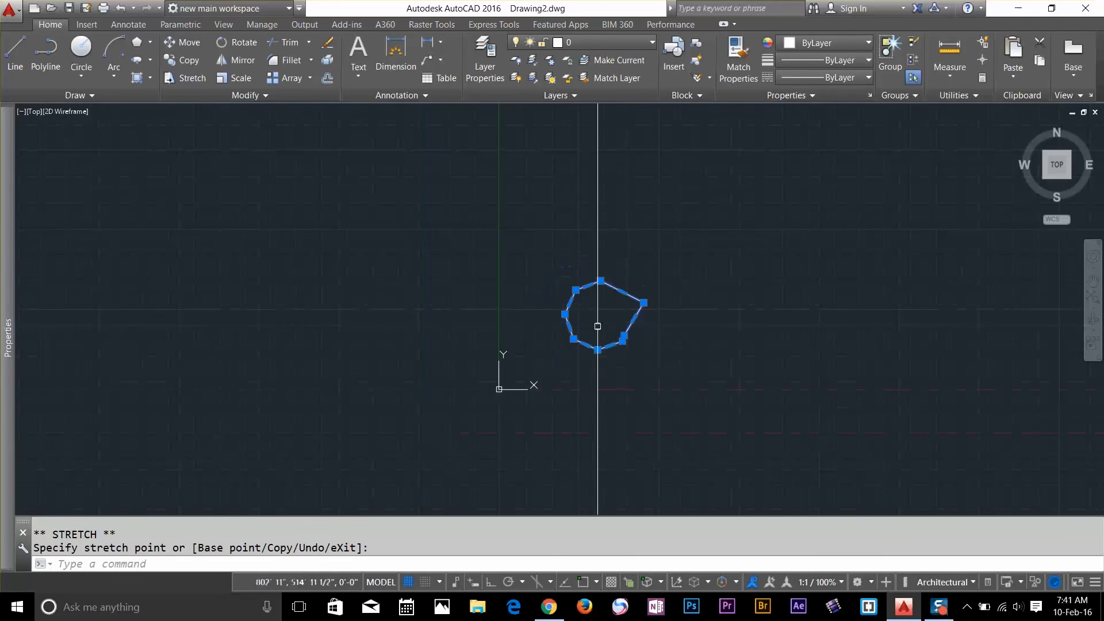
{"action": "scroll", "coordinate": [592, 310], "scroll_direction": "up", "scroll_amount": 6}
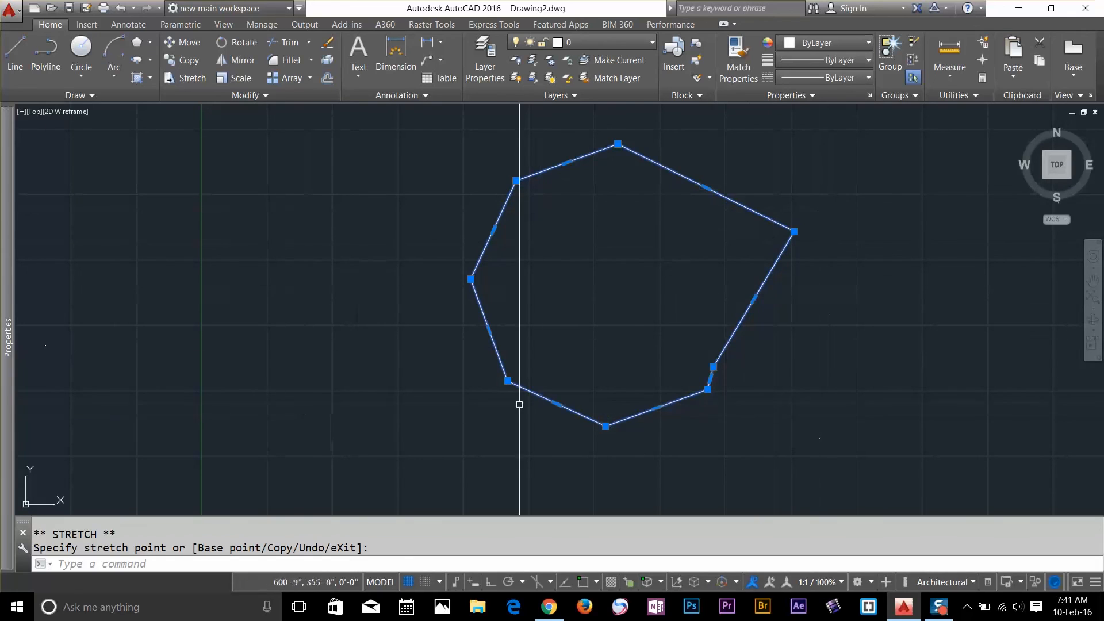
{"action": "scroll", "coordinate": [638, 316], "scroll_direction": "down", "scroll_amount": 4}
{"action": "middle_click_drag", "start_coordinate": [661, 301], "coordinate": [581, 313]}
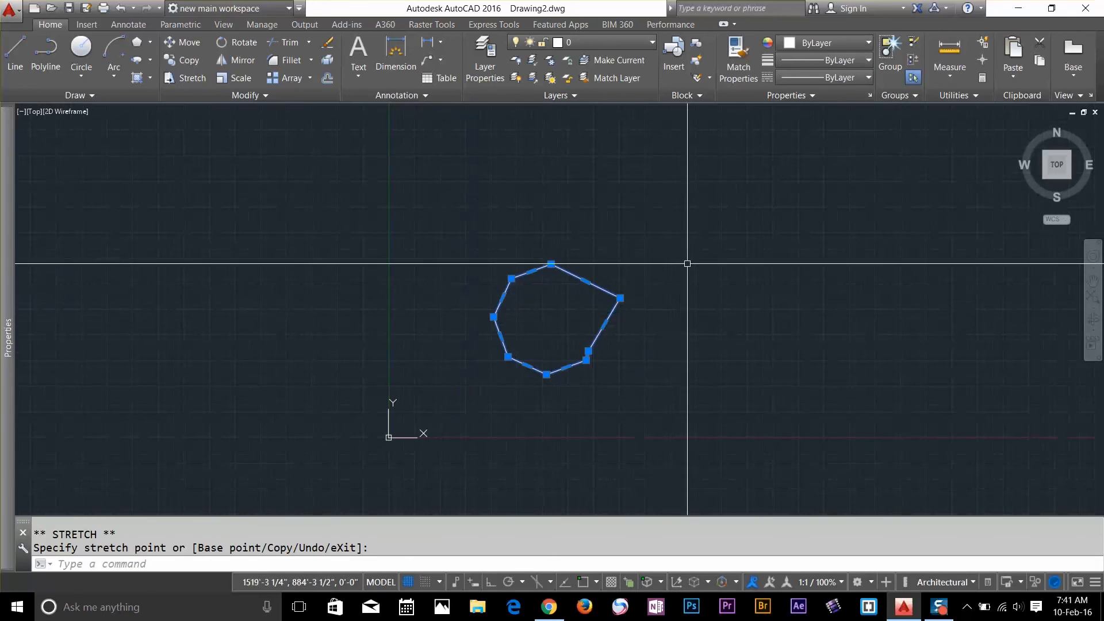
{"action": "key", "text": "Escape"}
{"action": "key", "text": "Escape"}
{"action": "left_click", "coordinate": [670, 255]}
{"action": "left_click", "coordinate": [426, 394]}
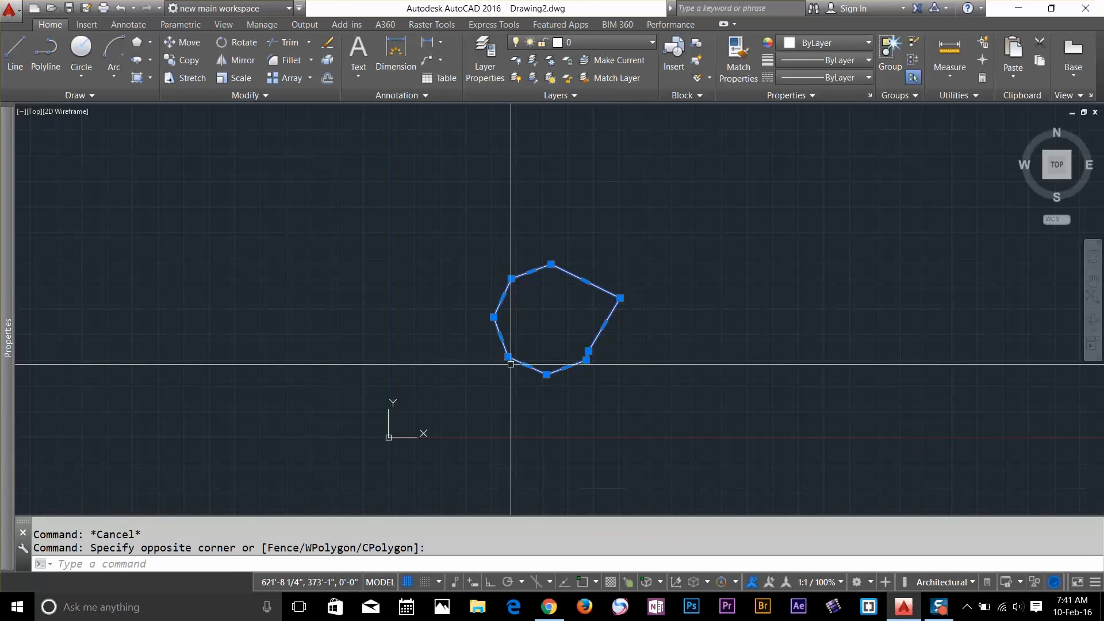
Reset both rectangle chamfer distances to 0 without drawing a rectangle.
{"action": "mouse_move", "coordinate": [527, 365]}
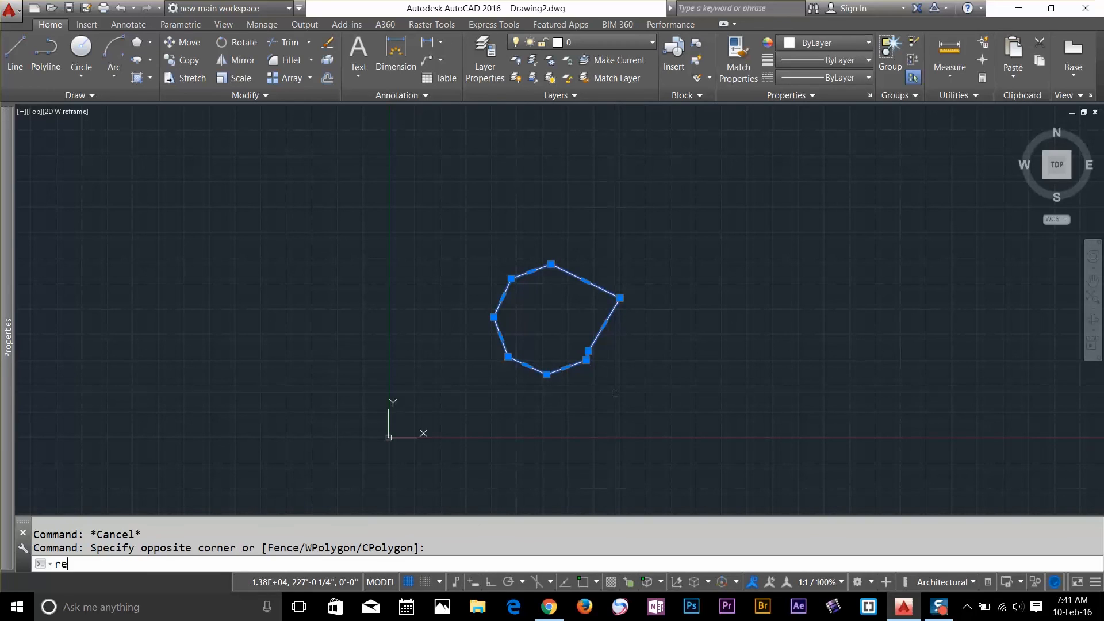
{"action": "type", "text": "c"}
{"action": "key", "text": "Return"}
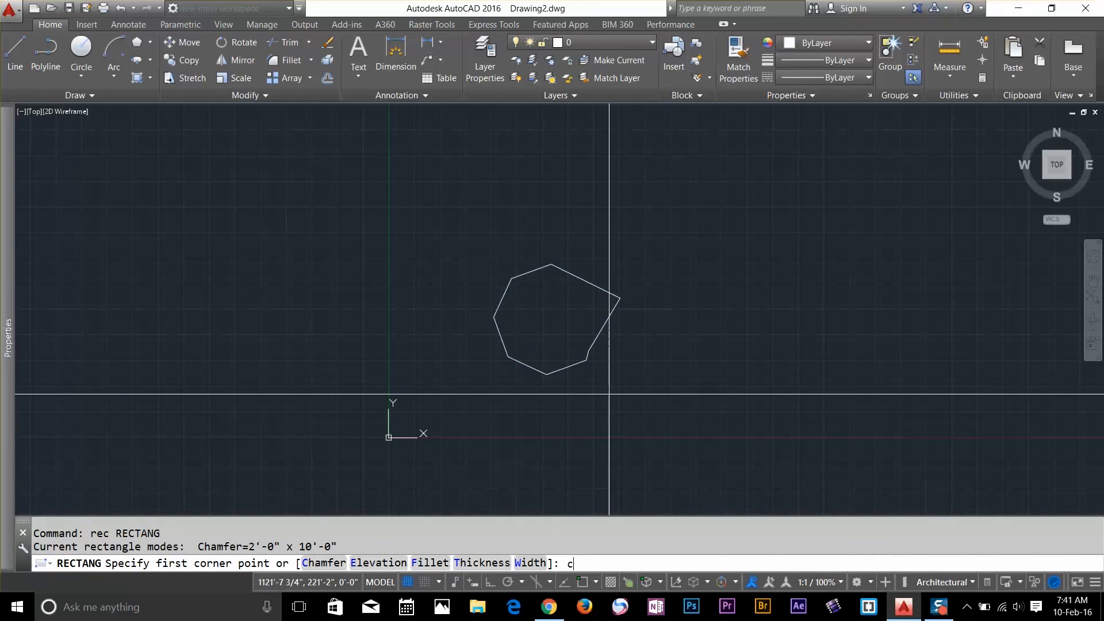
{"action": "type", "text": "c"}
{"action": "key", "text": "Return"}
{"action": "type", "text": "0"}
{"action": "key", "text": "Return"}
{"action": "type", "text": "0"}
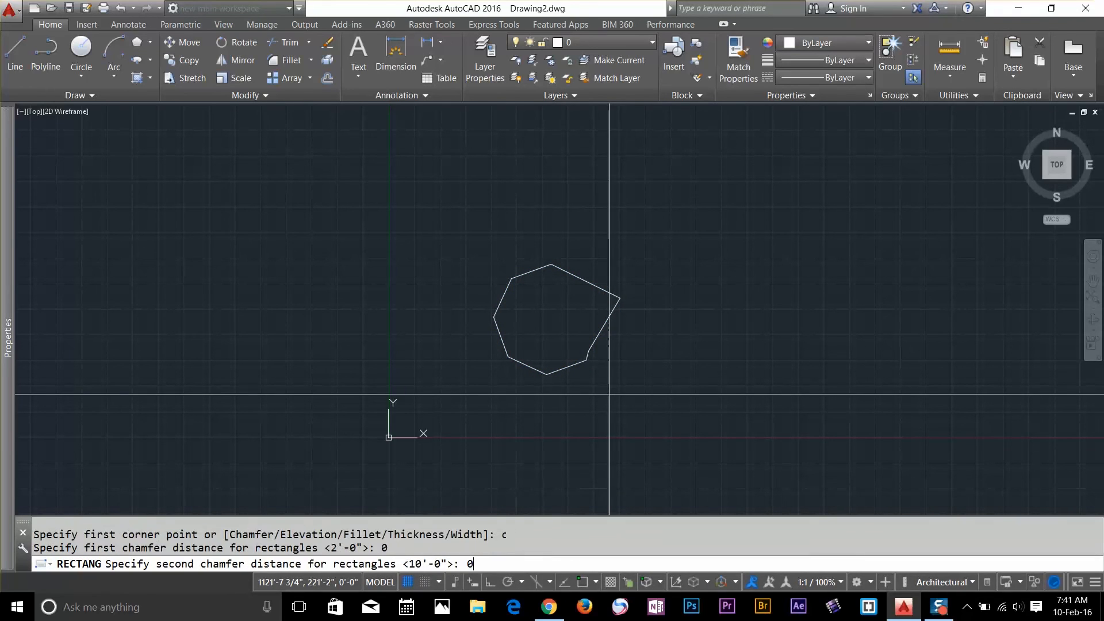
{"action": "key", "text": "Return"}
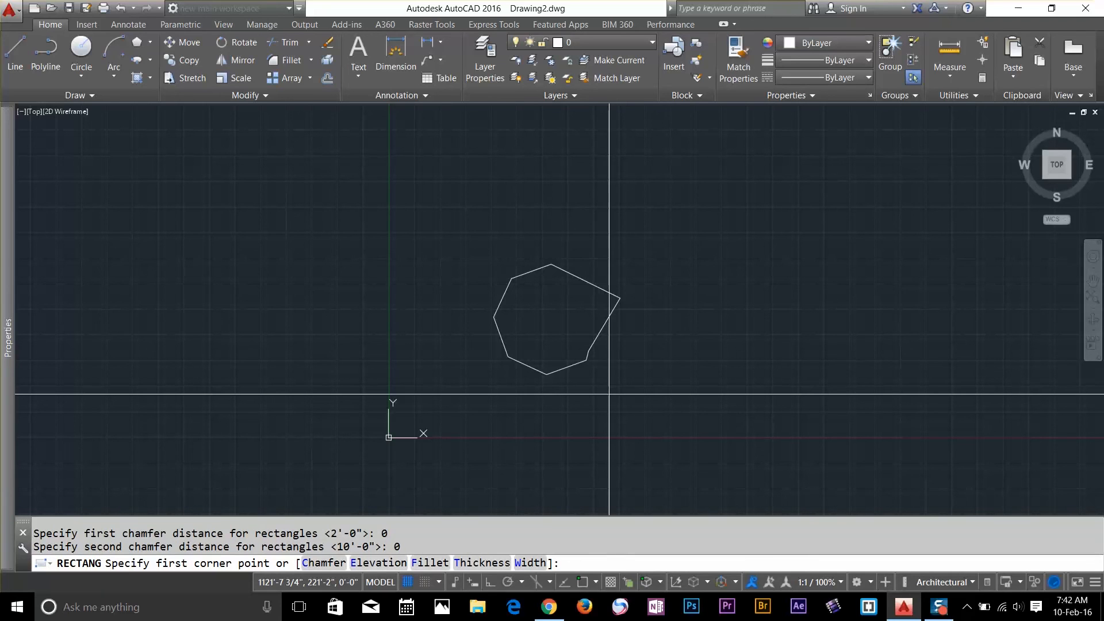
{"action": "key", "text": "Escape"}
Select the reshaped polygon with a crossing window.
{"action": "left_click", "coordinate": [692, 252]}
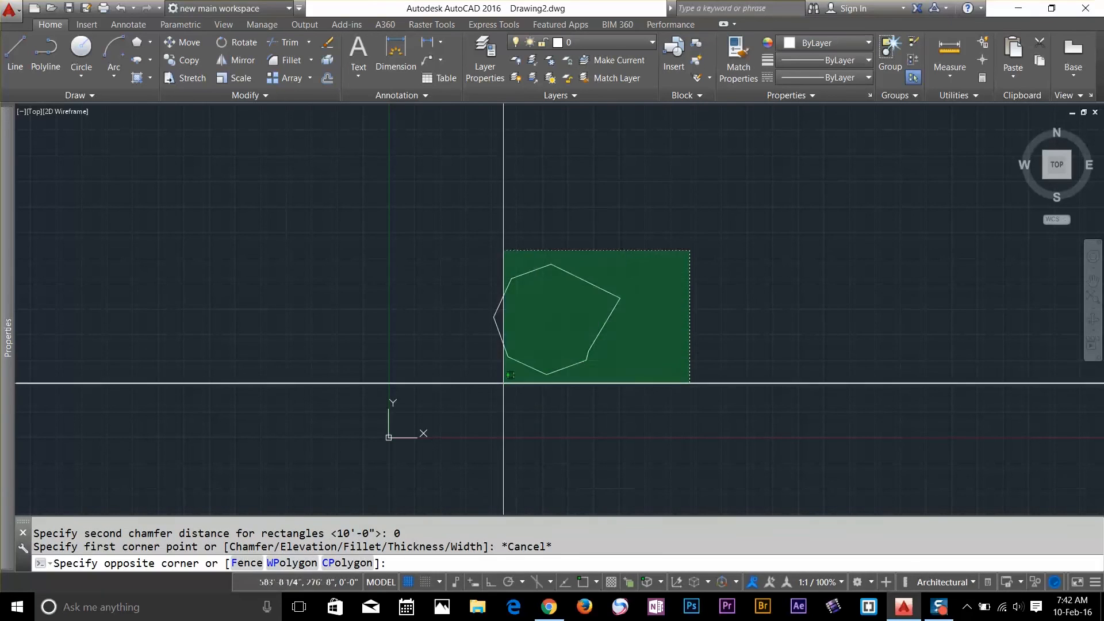